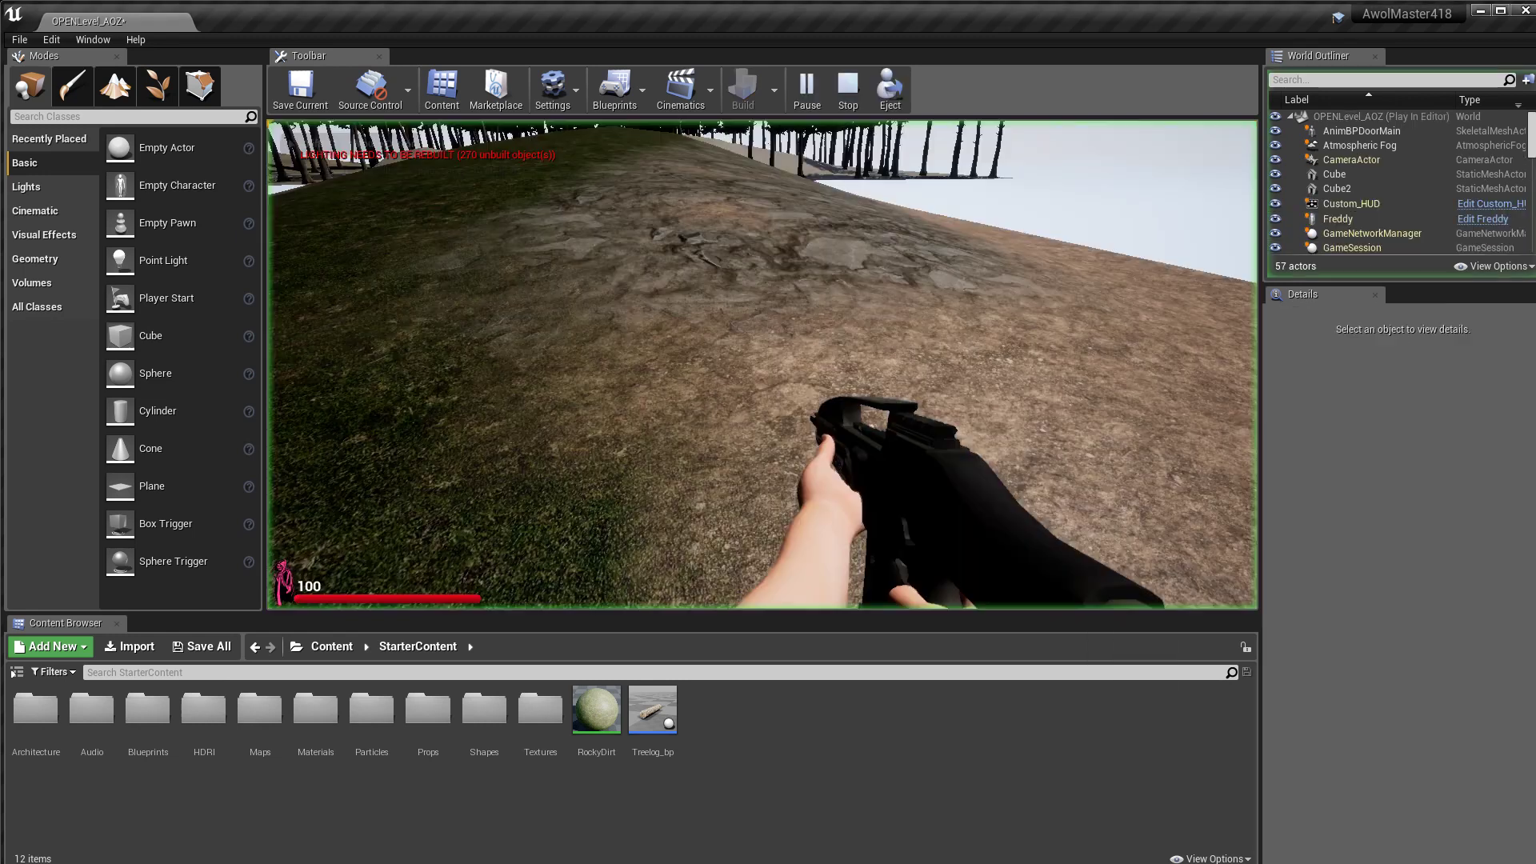
Step: Walk across the landscape in a full-screen play session to examine the painted terrain, and end the session
{"action": "key", "text": "F11"}
{"action": "key", "text": "w"}
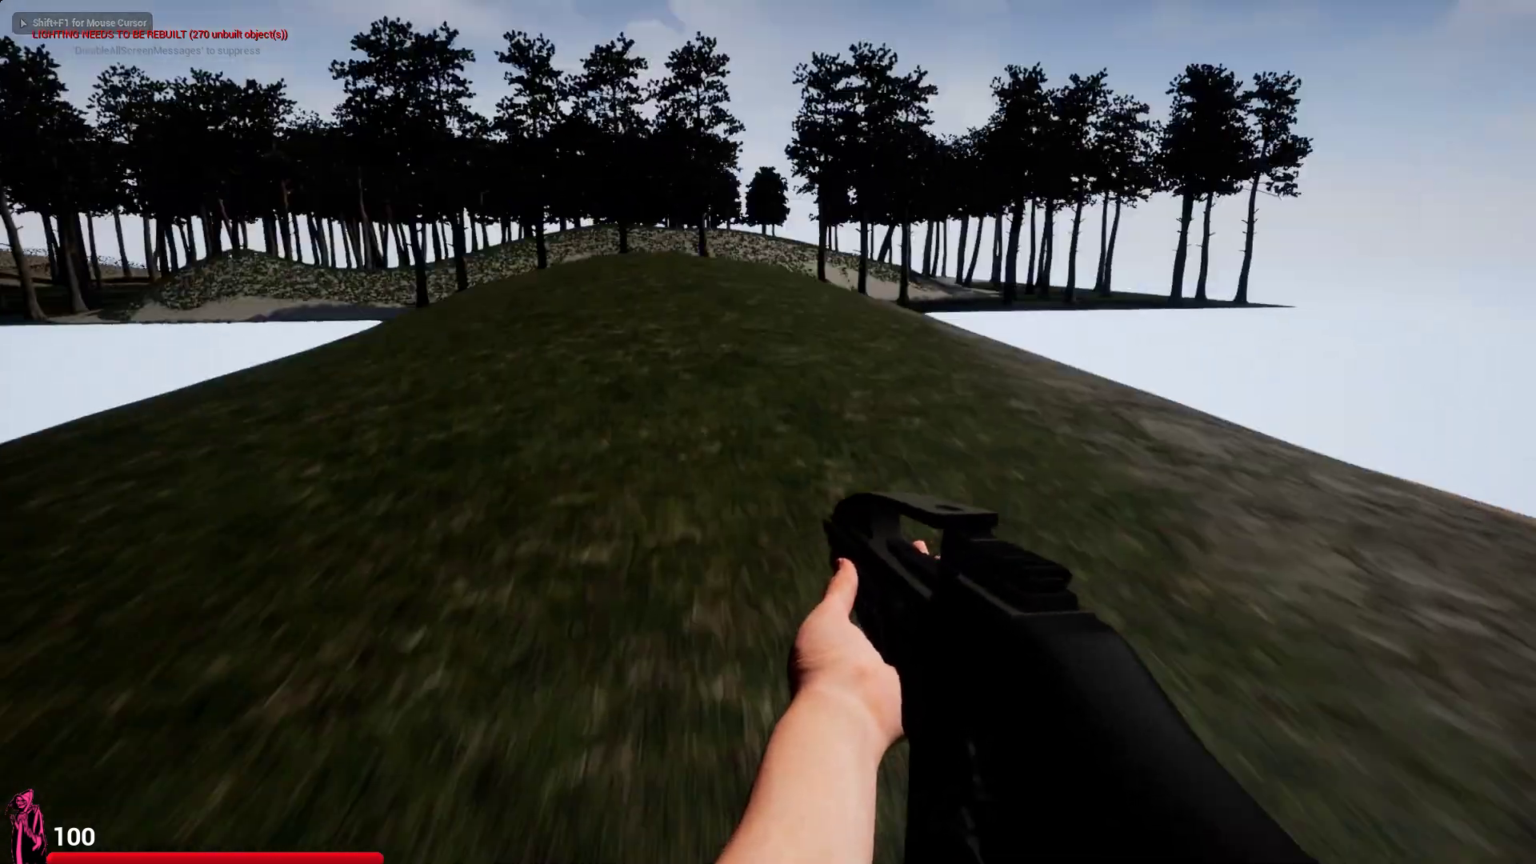
{"action": "key", "text": "shift"}
{"action": "key", "text": "w"}
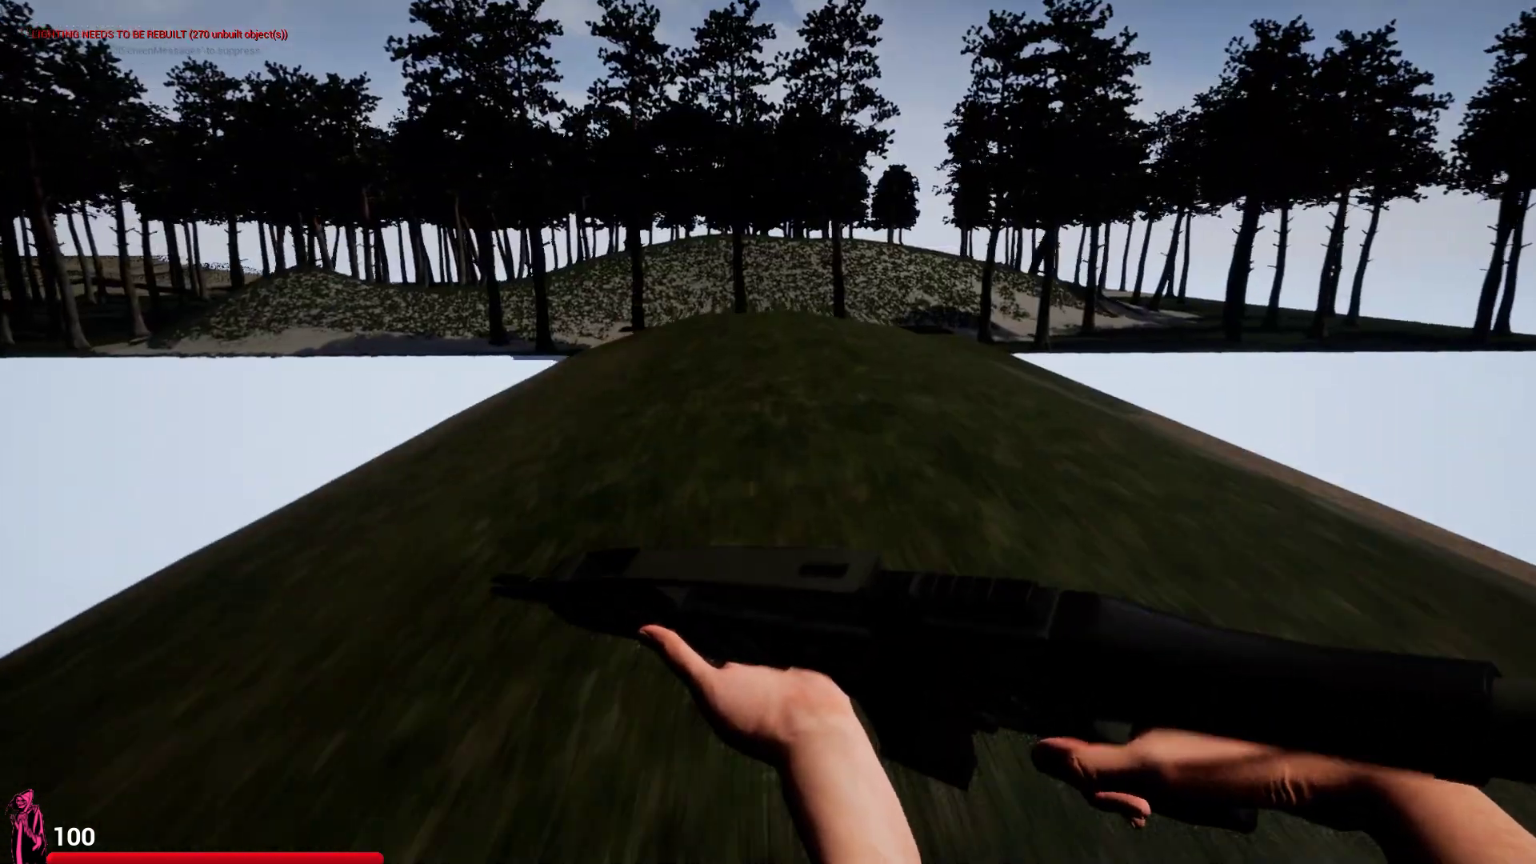
{"action": "key", "text": "w"}
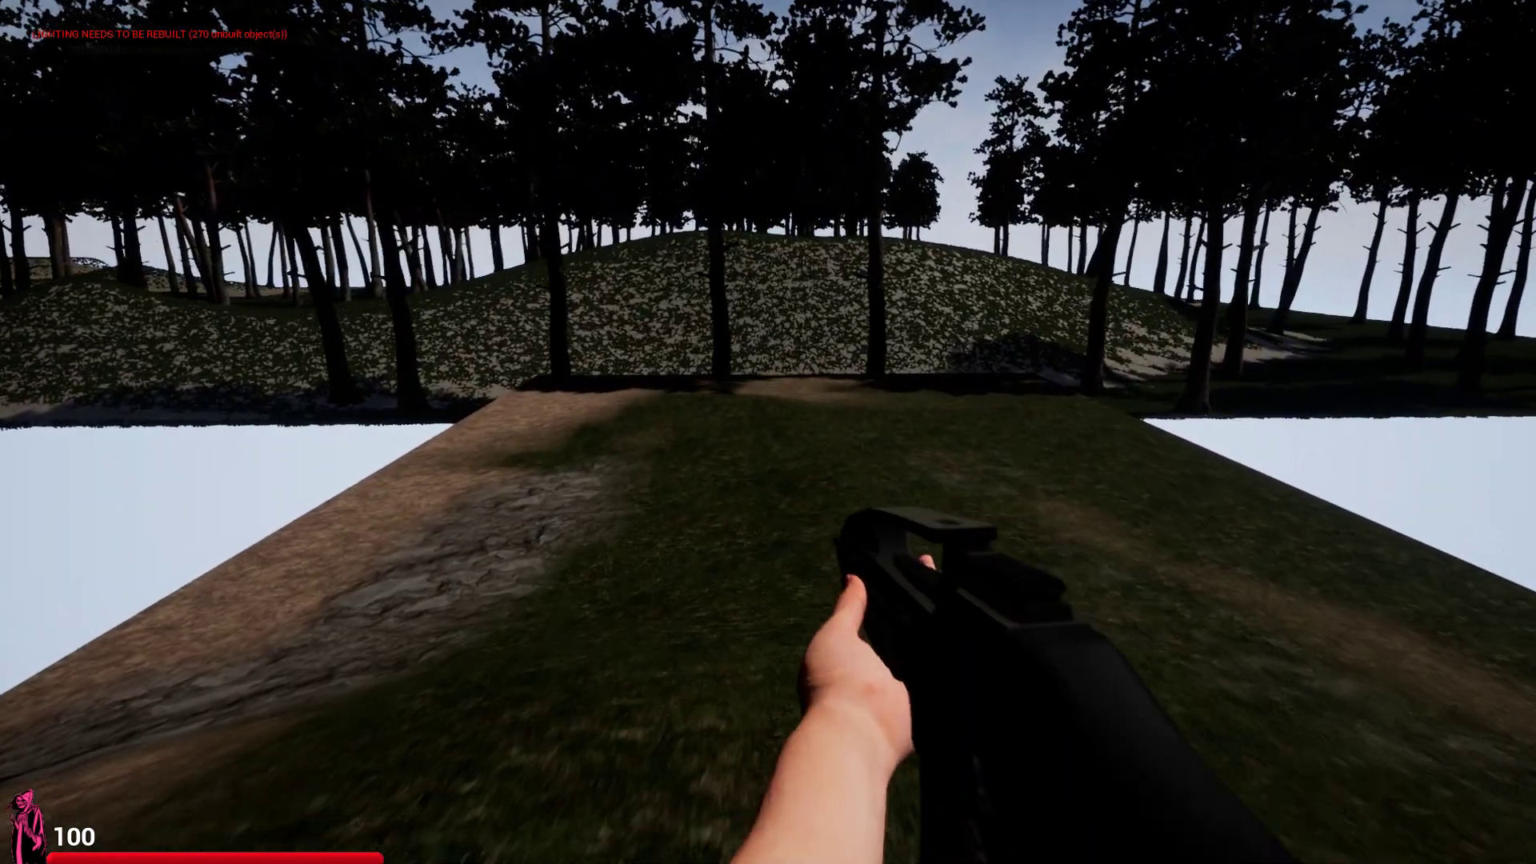
{"action": "key", "text": "shift"}
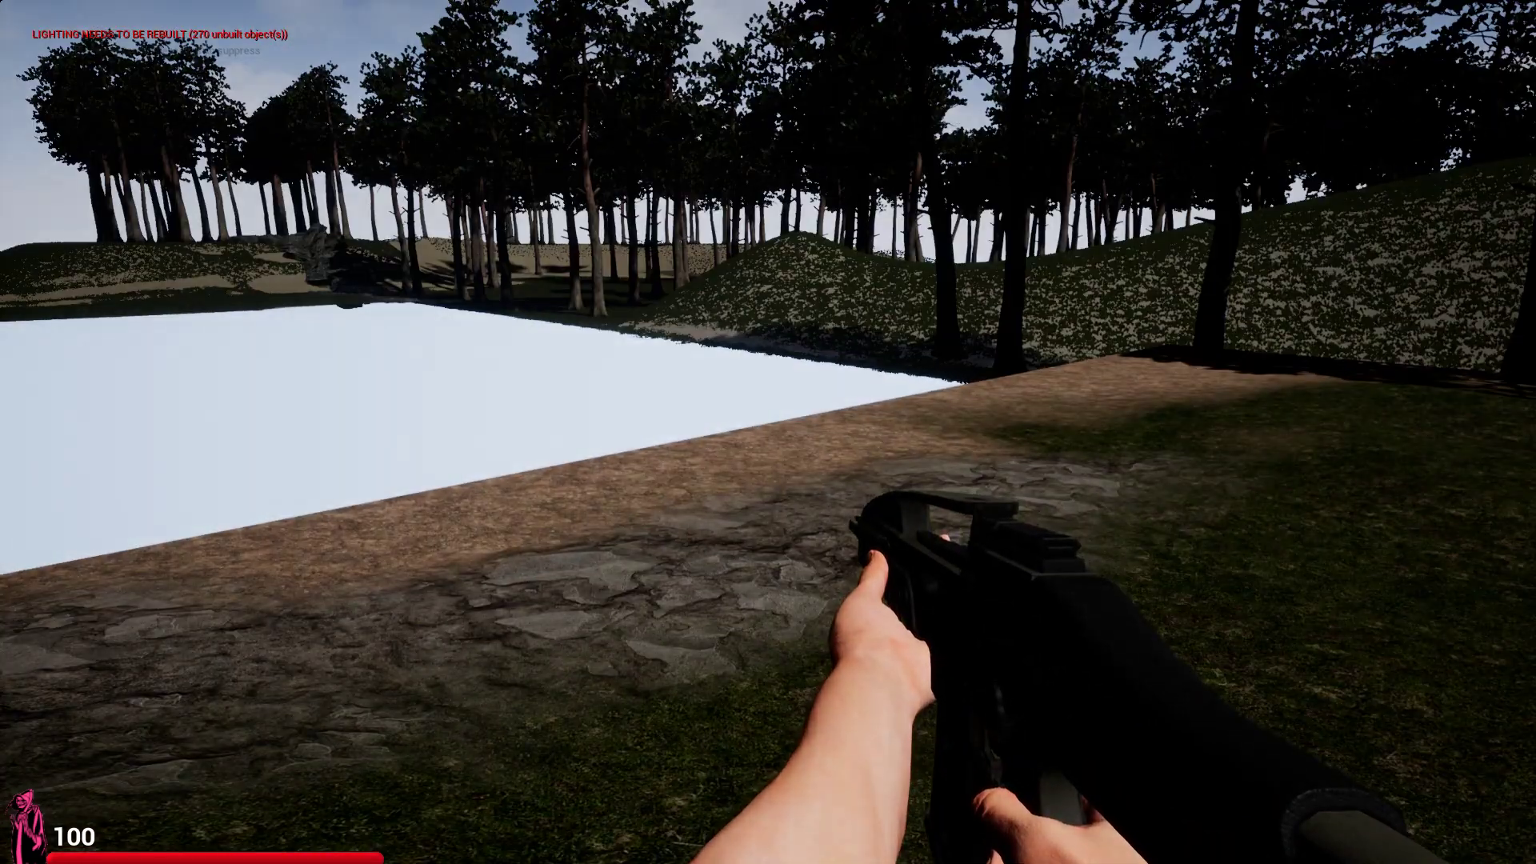
{"action": "key", "text": "s"}
{"action": "key", "text": "w"}
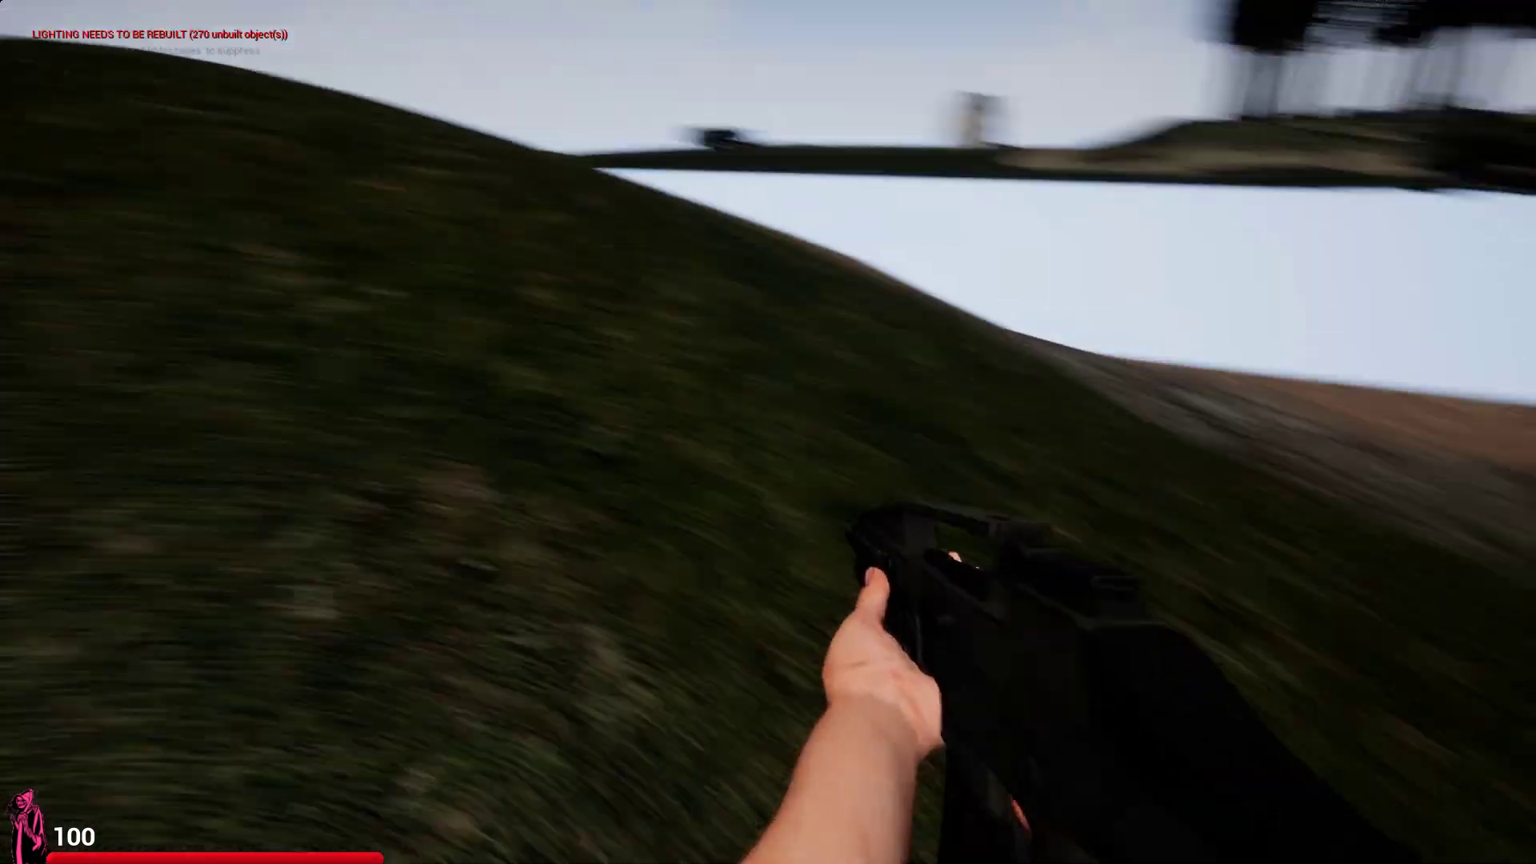
{"action": "key", "text": "w"}
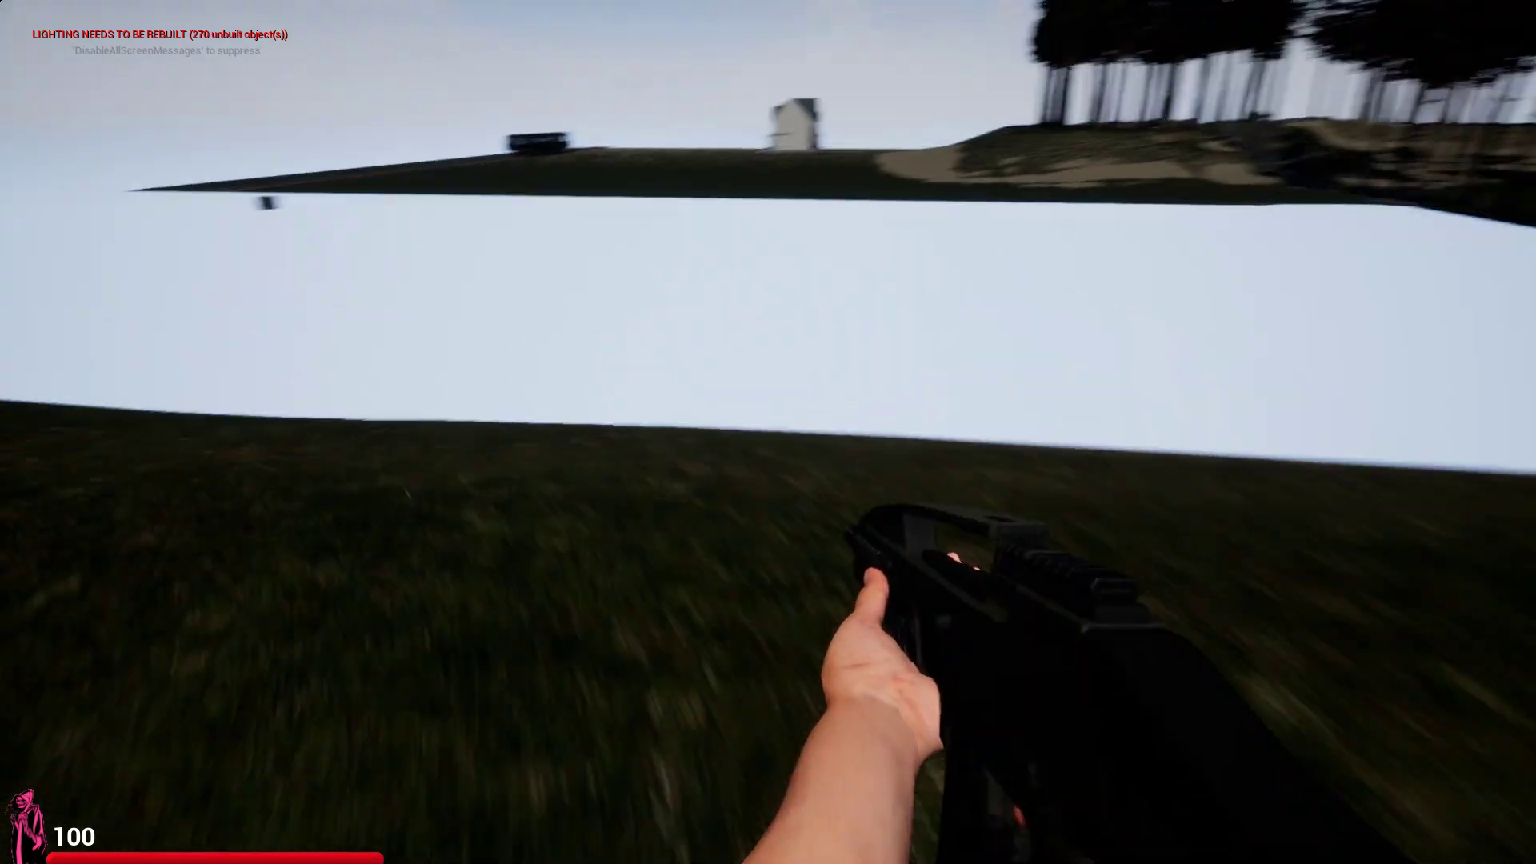
{"action": "key", "text": "F11"}
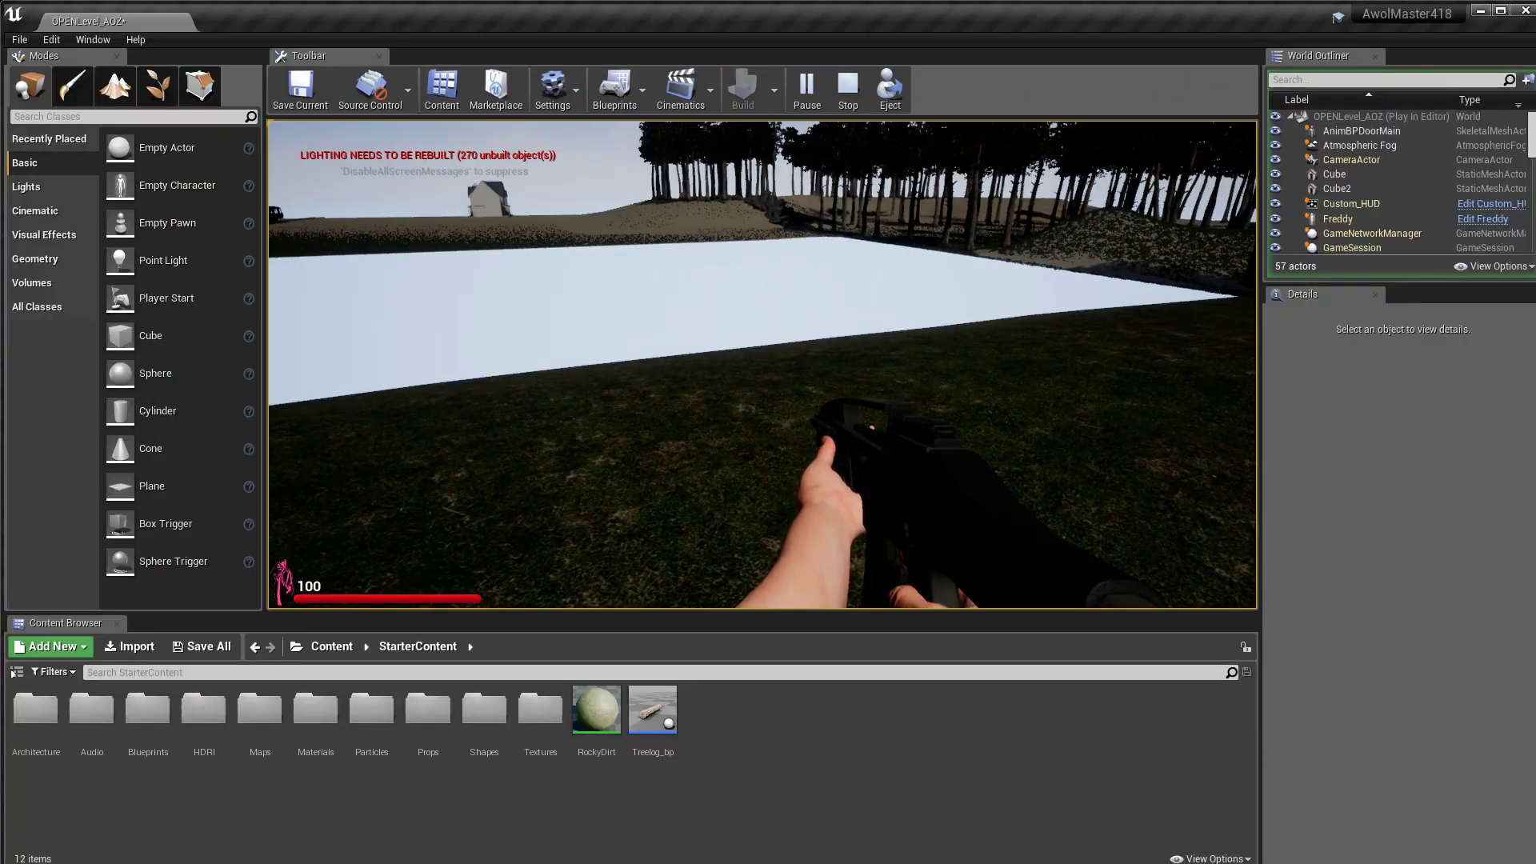
{"action": "key", "text": "Escape"}
Step: Select the painted Landscape6 strip and examine the node graph of its assigned Terrain material
{"action": "right_click_drag", "start_coordinate": [718, 536], "coordinate": [664, 502]}
{"action": "key", "text": "s"}
{"action": "left_click", "coordinate": [664, 503]}
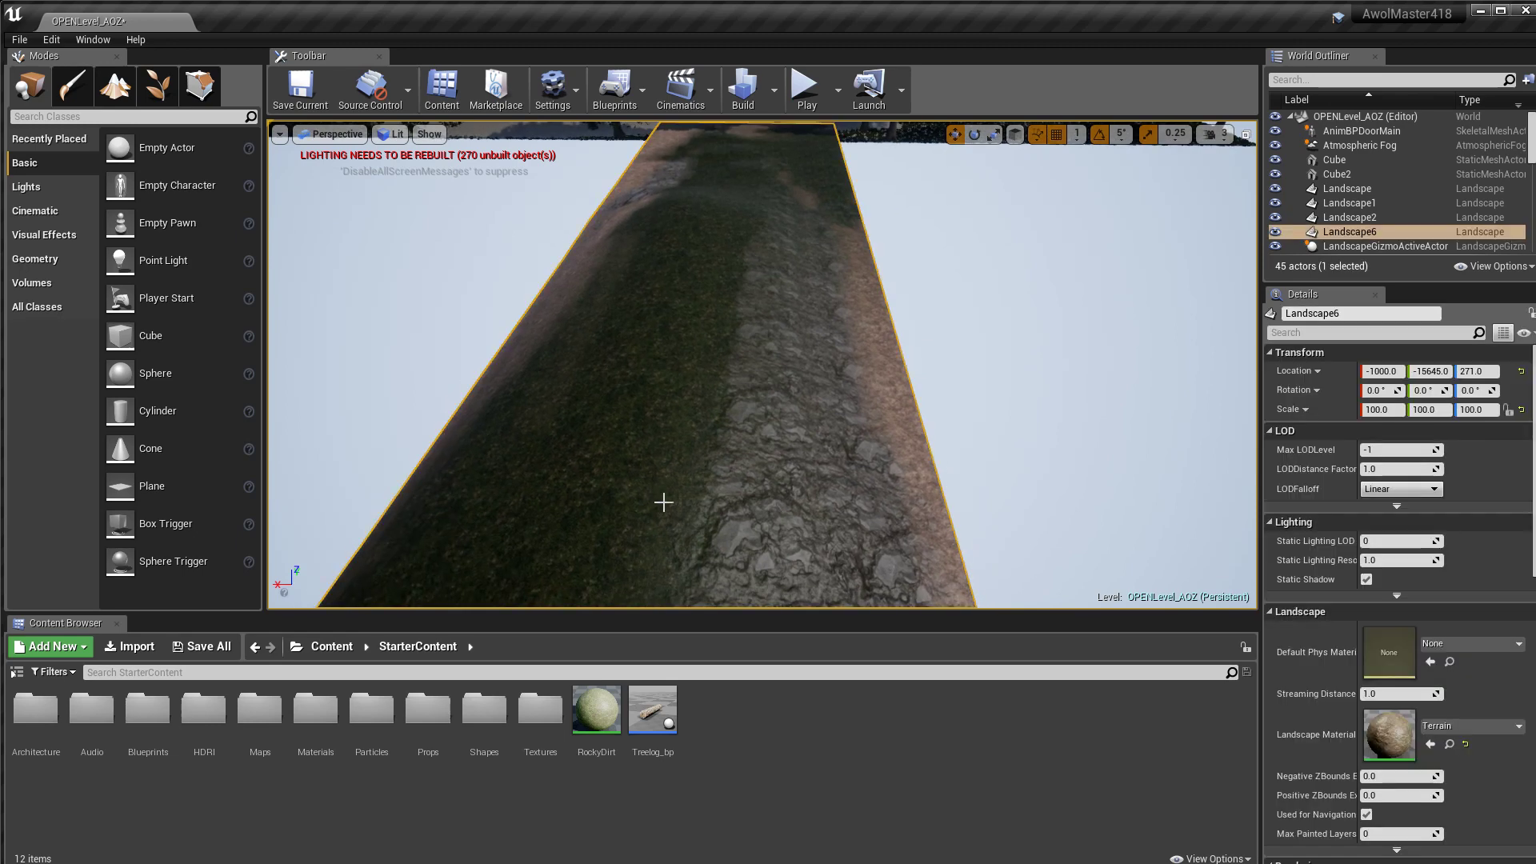
{"action": "double_click", "coordinate": [1397, 743]}
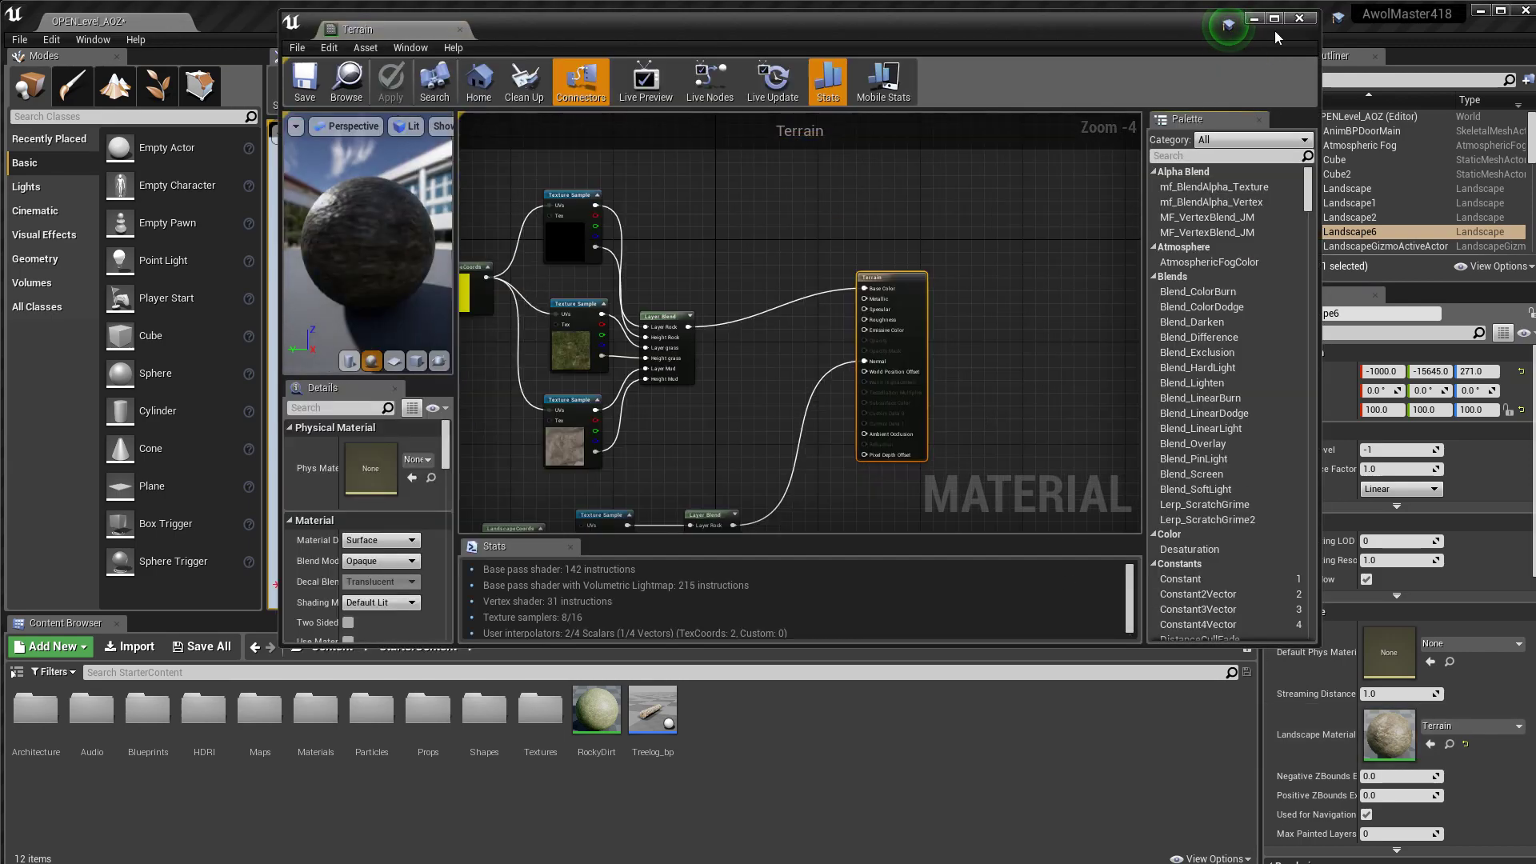
{"action": "left_click", "coordinate": [1275, 19]}
{"action": "right_click_drag", "start_coordinate": [804, 324], "coordinate": [985, 324]}
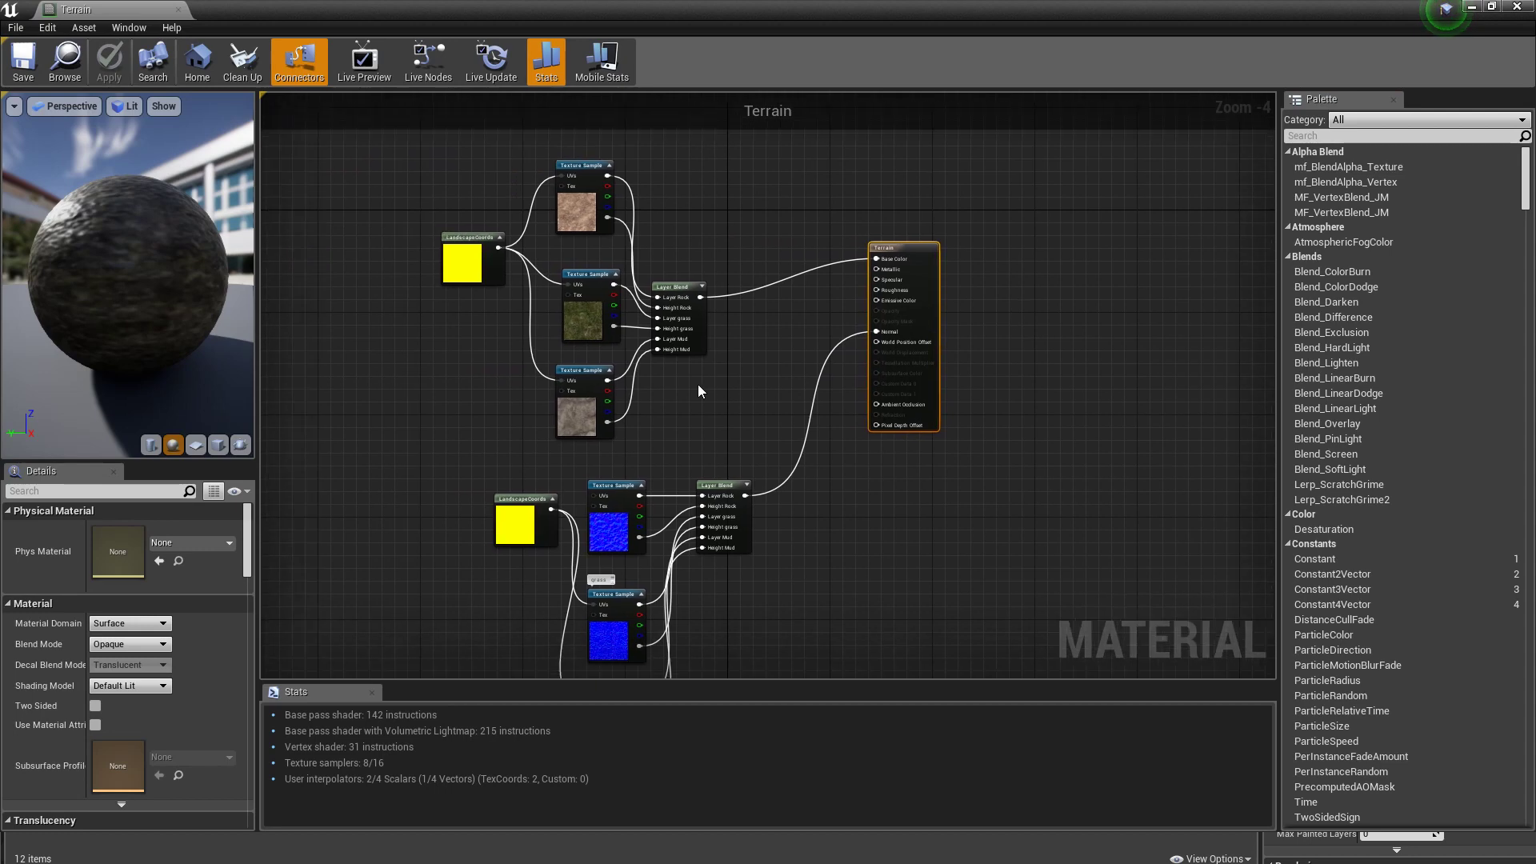
{"action": "scroll", "coordinate": [701, 385], "scroll_direction": "up", "scroll_amount": 1}
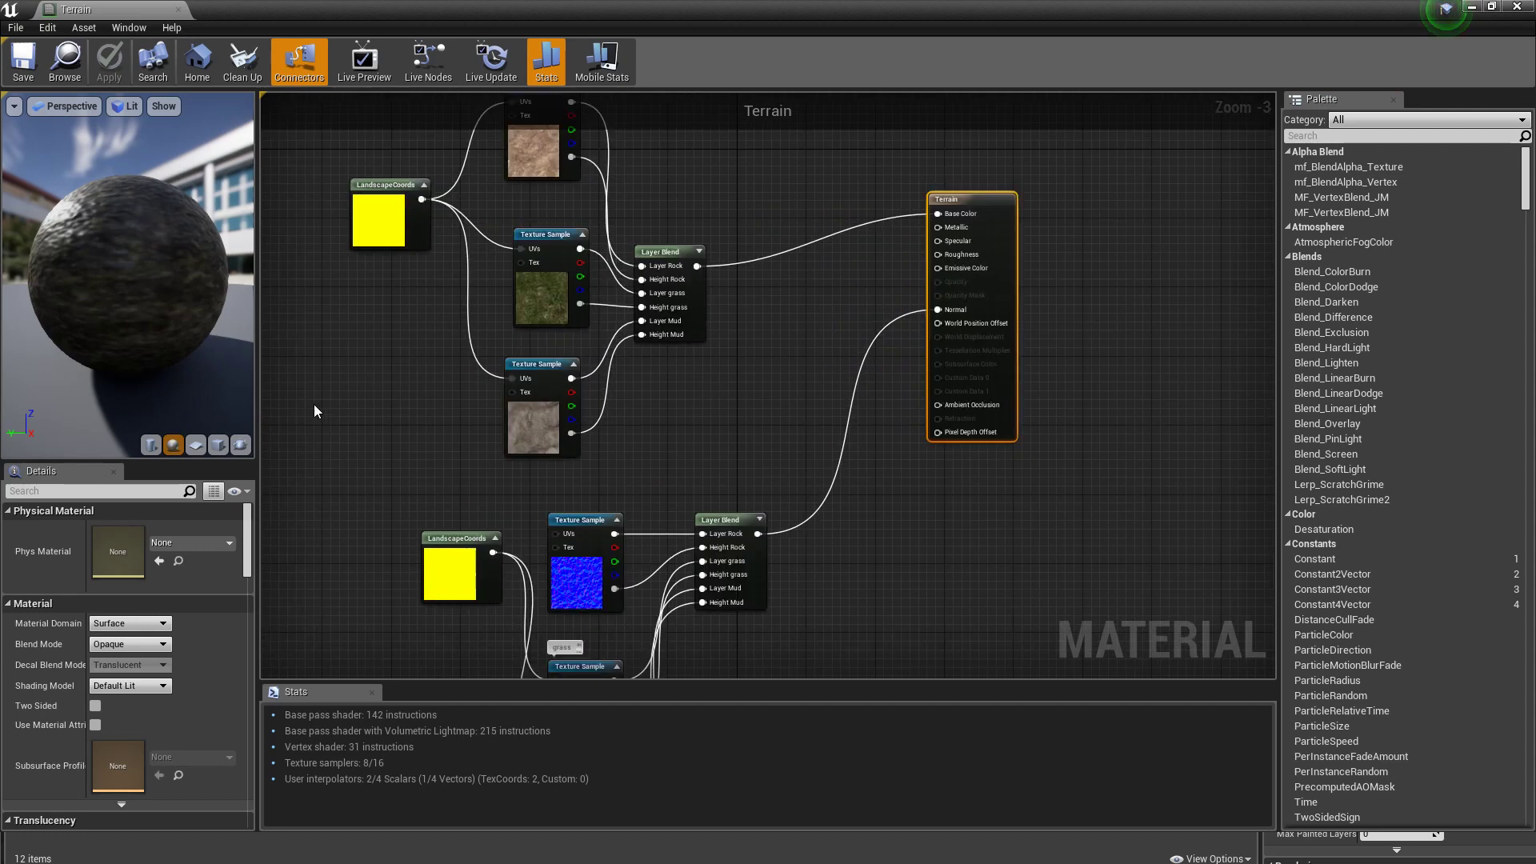
{"action": "left_click", "coordinate": [1473, 8]}
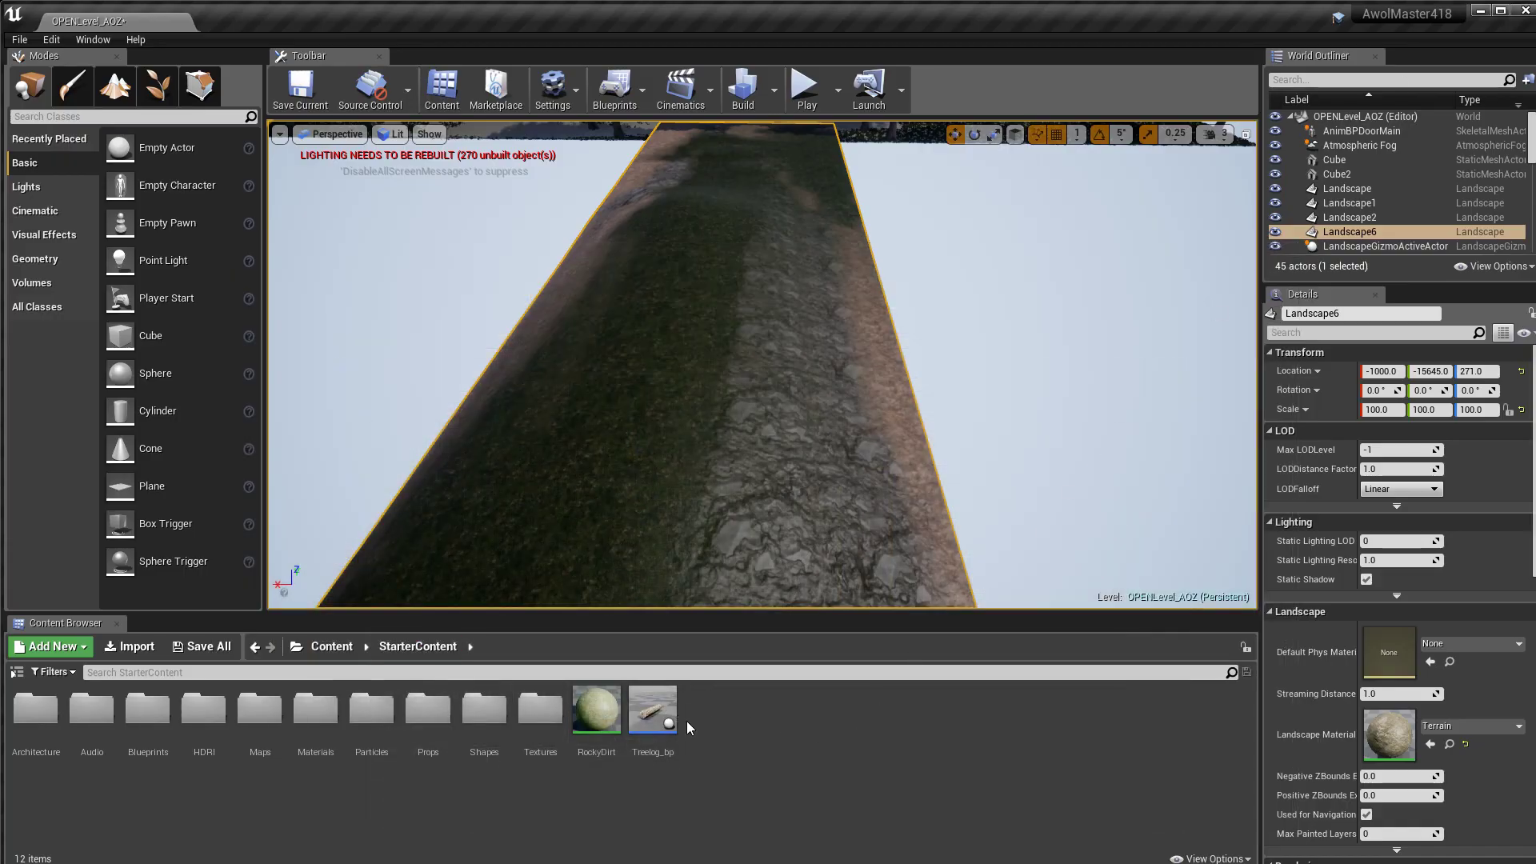
Step: Create a material named Terrain_01TEst in the StarterContent folder
{"action": "right_click", "coordinate": [738, 711]}
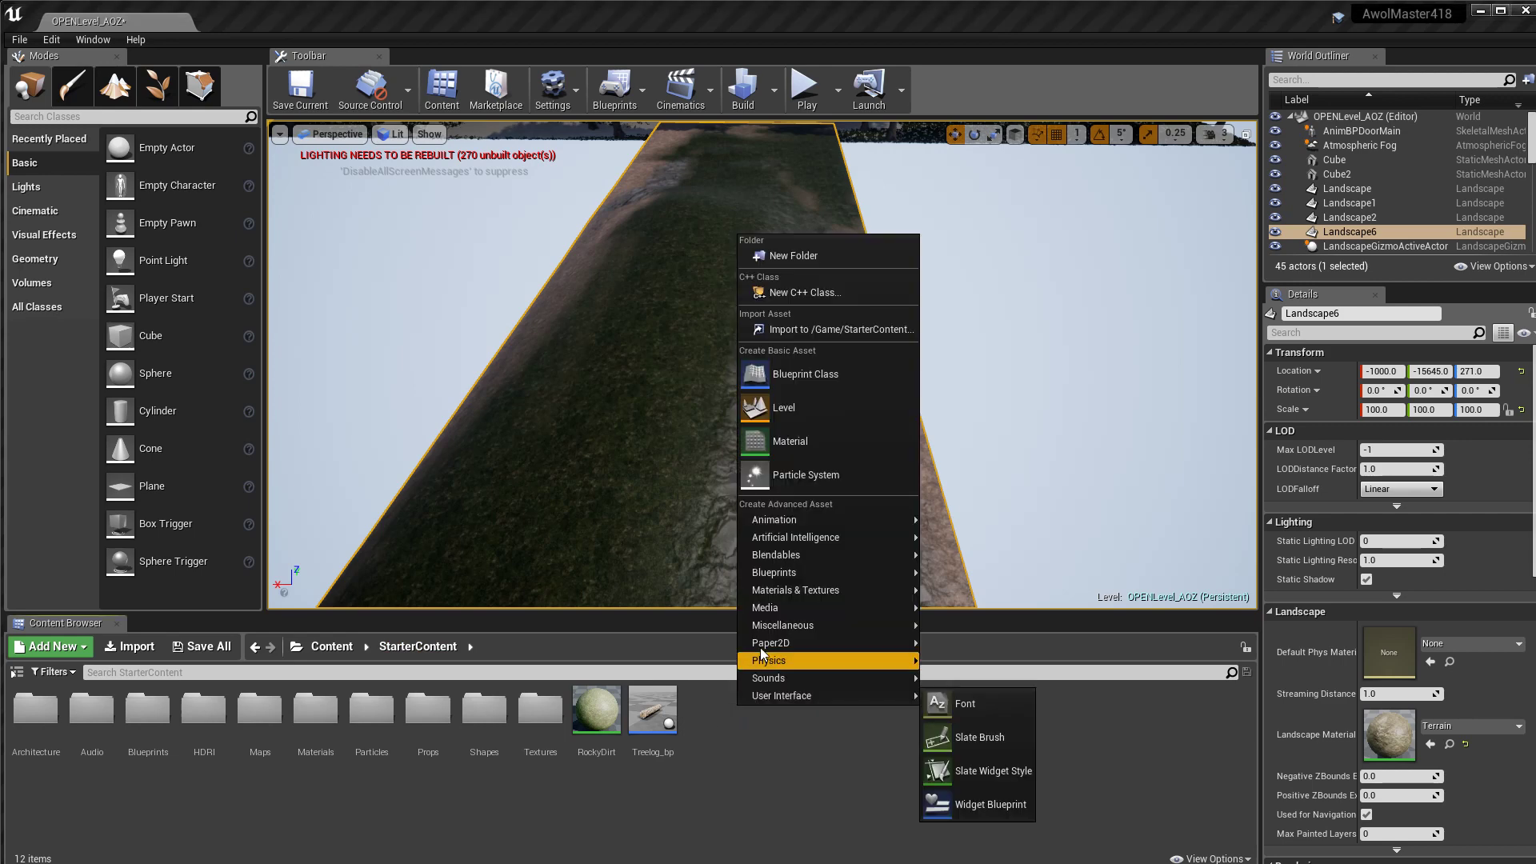
{"action": "left_click", "coordinate": [781, 449]}
{"action": "type", "text": "TEst"}
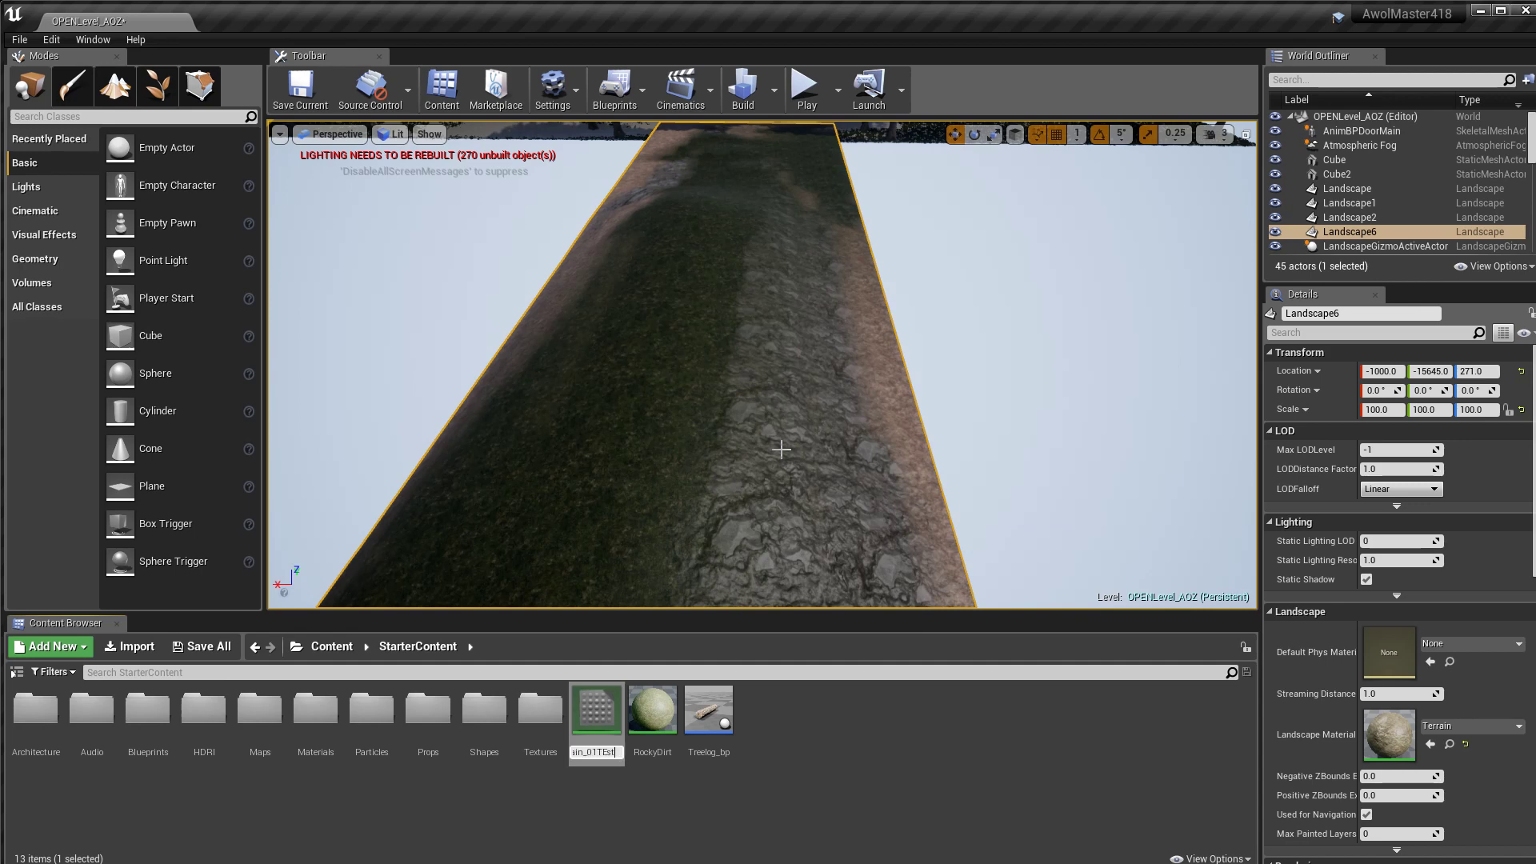
{"action": "type", "text": "errain_01TEst"}
{"action": "key", "text": "Return"}
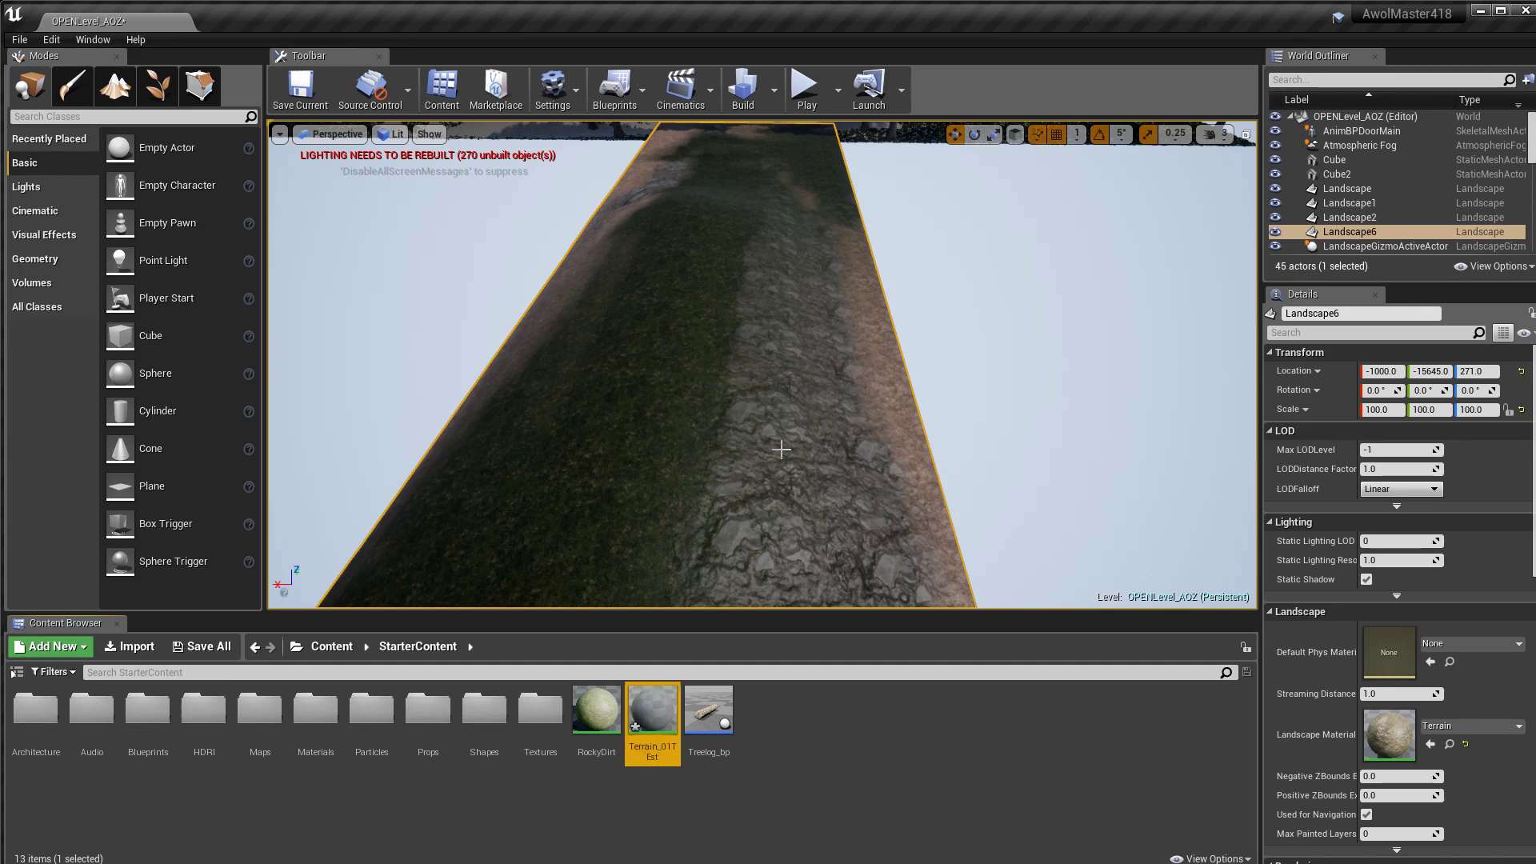
Step: Set the Terrain_01TEst material's preview mesh to a cube and shrink its editor window to uncover the Content Browser
{"action": "double_click", "coordinate": [663, 726]}
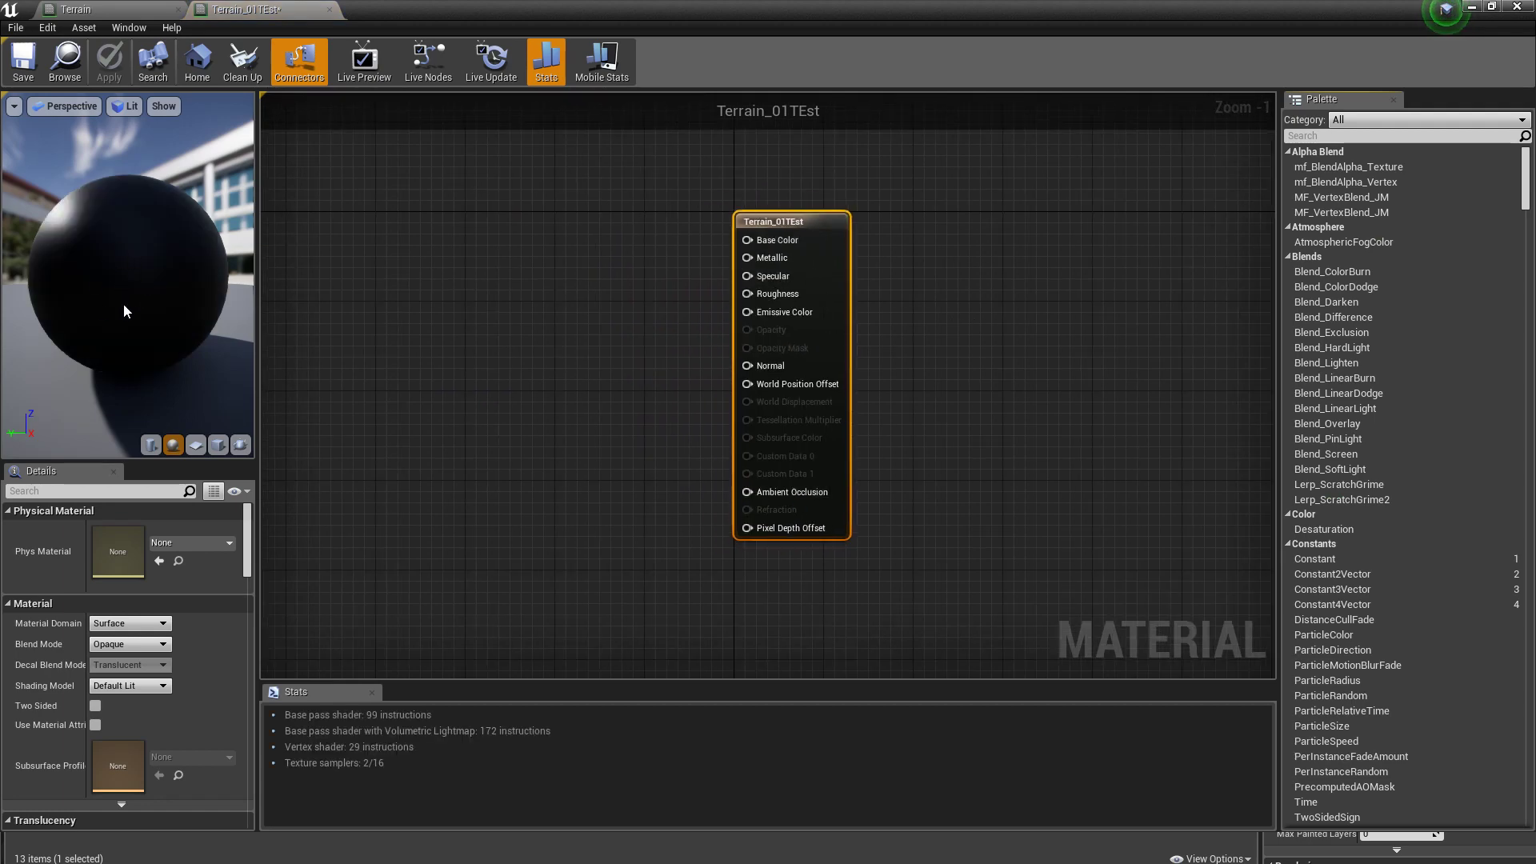
{"action": "left_click", "coordinate": [218, 446]}
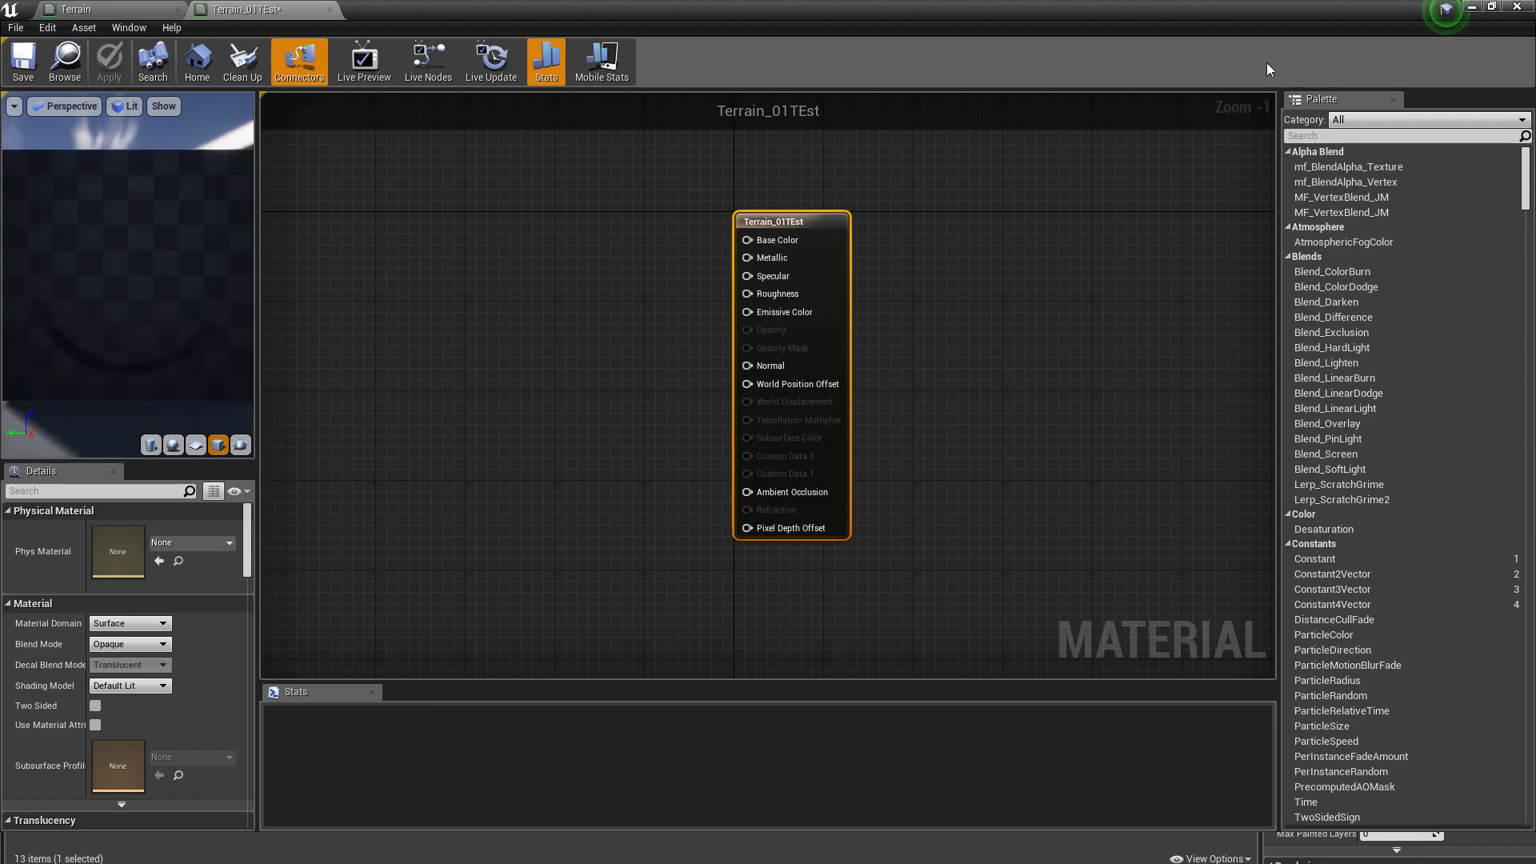
{"action": "left_click", "coordinate": [1491, 7]}
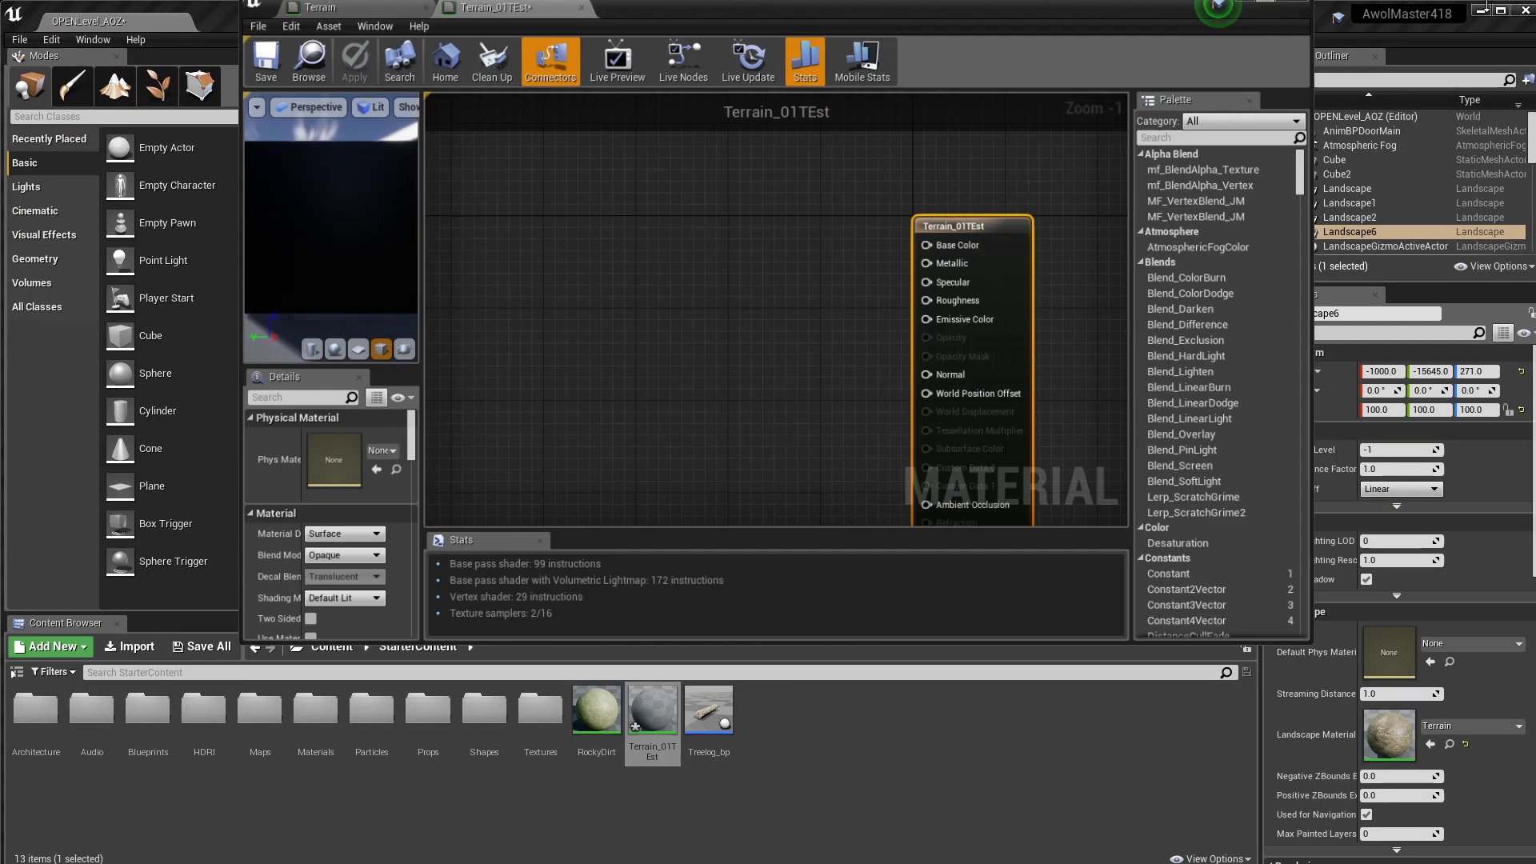
{"action": "left_click_drag", "start_coordinate": [1025, 21], "coordinate": [1026, 15]}
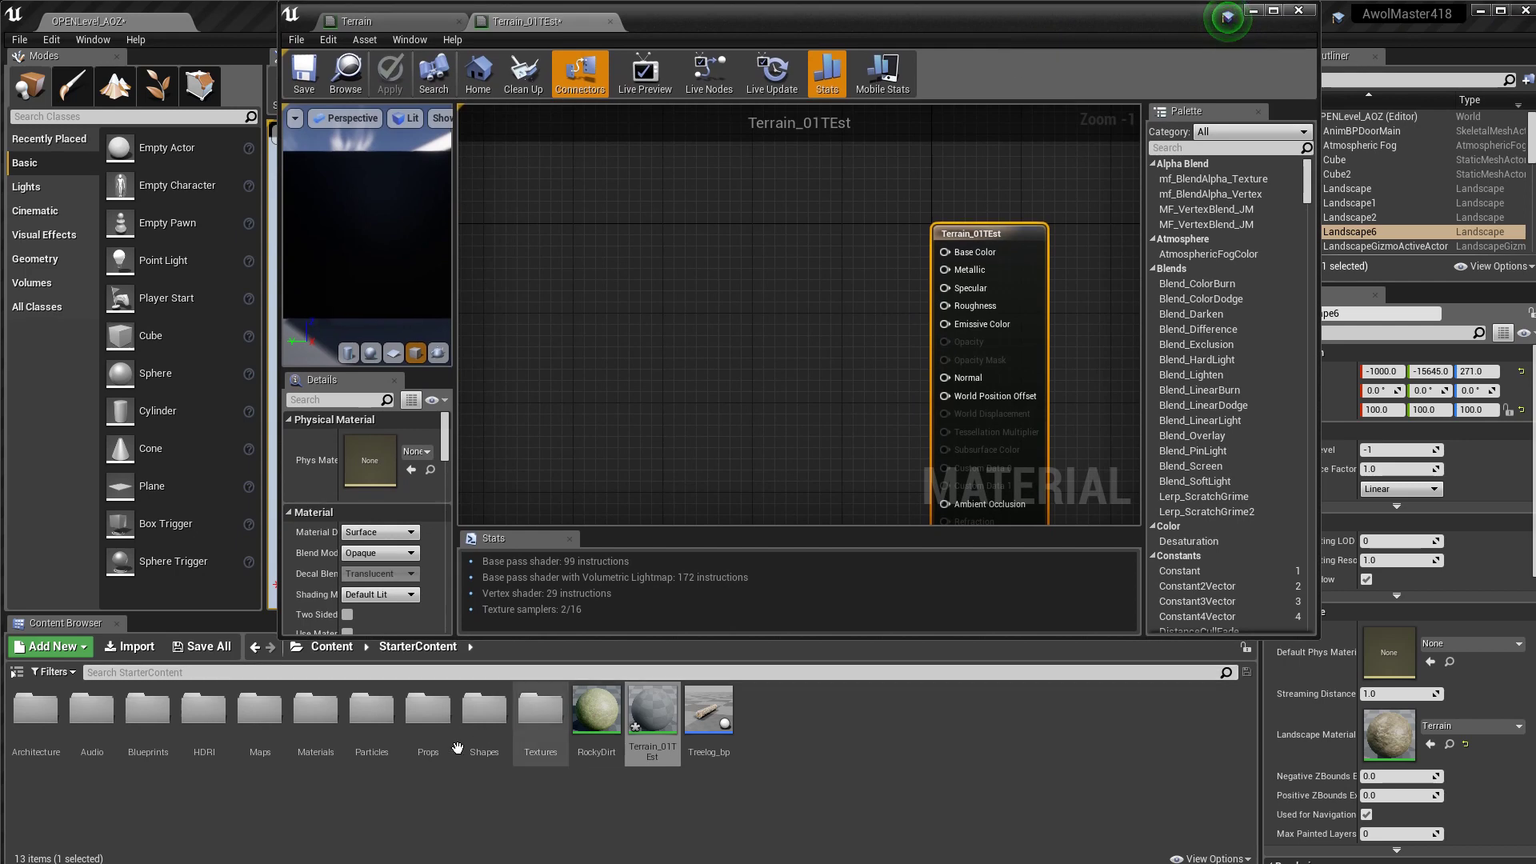
Step: Find the grass textures in the Textures folder with "grass" and add T_Ground_Grass_D to the material graph beside the output node
{"action": "double_click", "coordinate": [536, 750]}
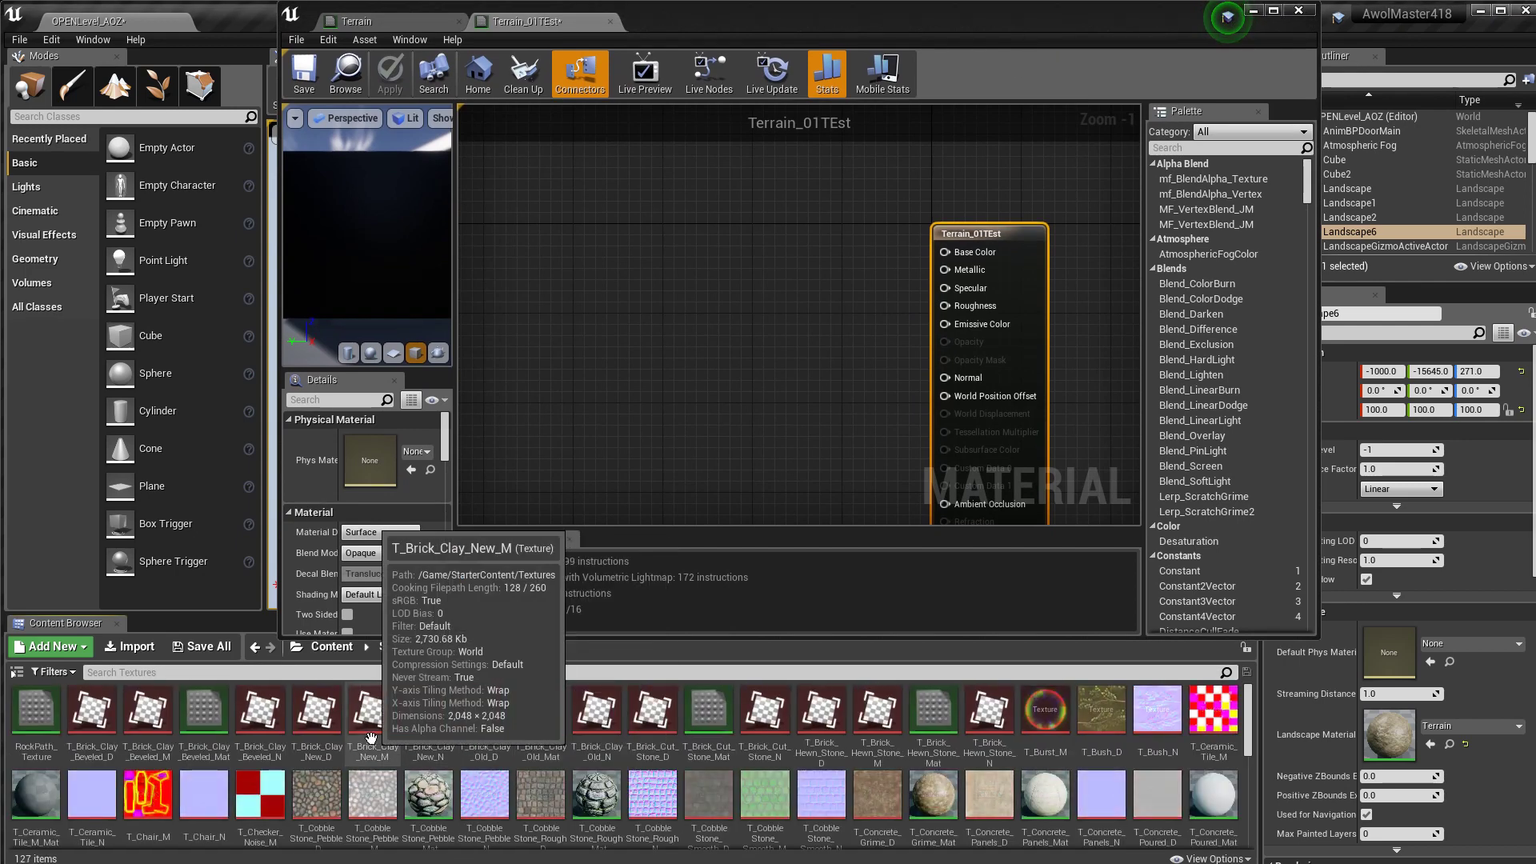
{"action": "scroll", "coordinate": [801, 758], "scroll_direction": "down", "scroll_amount": 3}
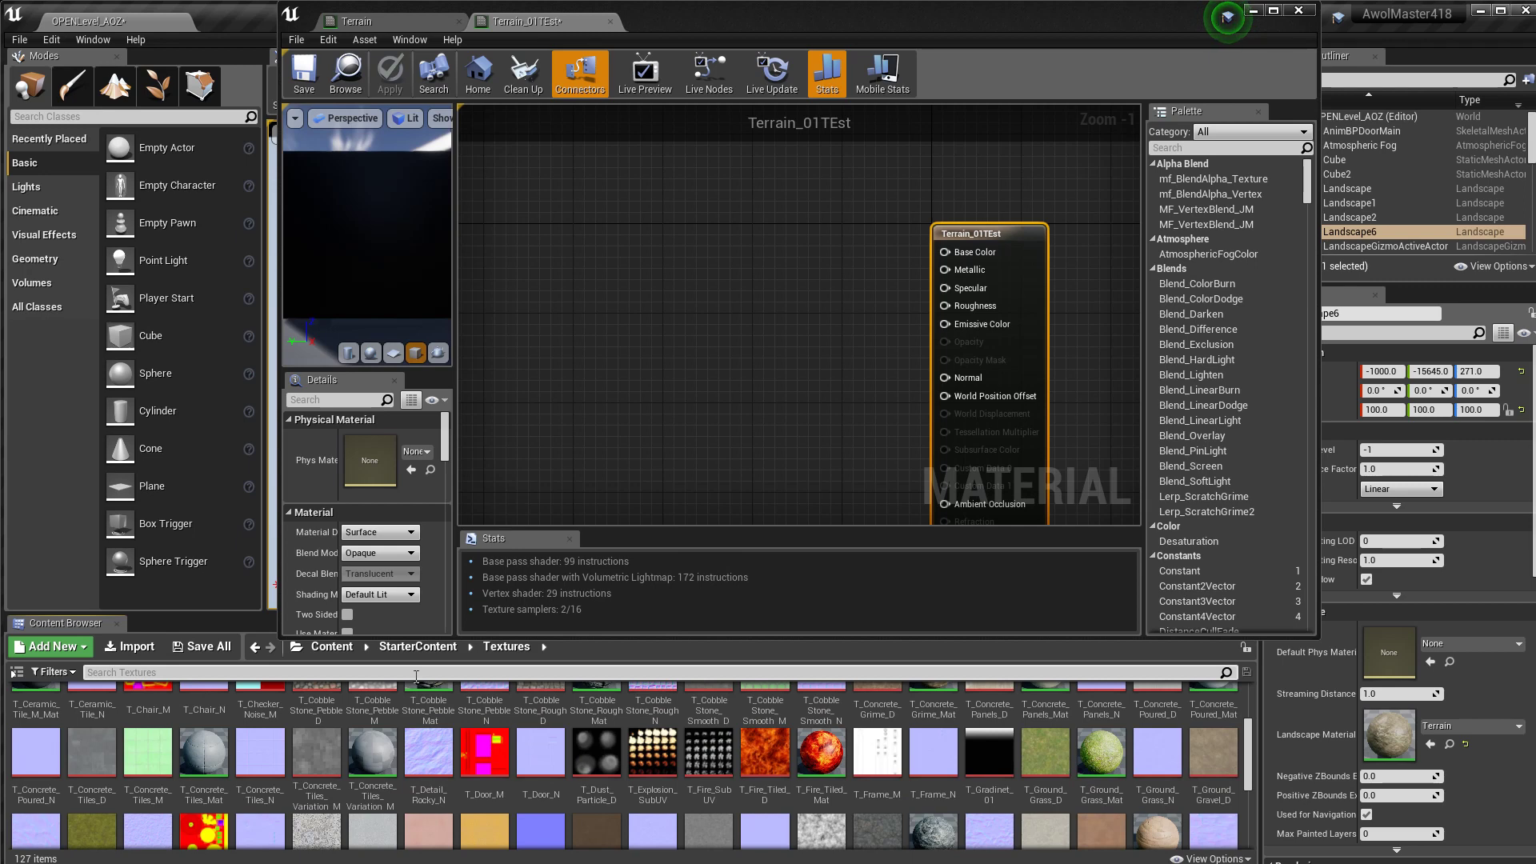
{"action": "type", "text": "grass"}
{"action": "left_click", "coordinate": [353, 783]}
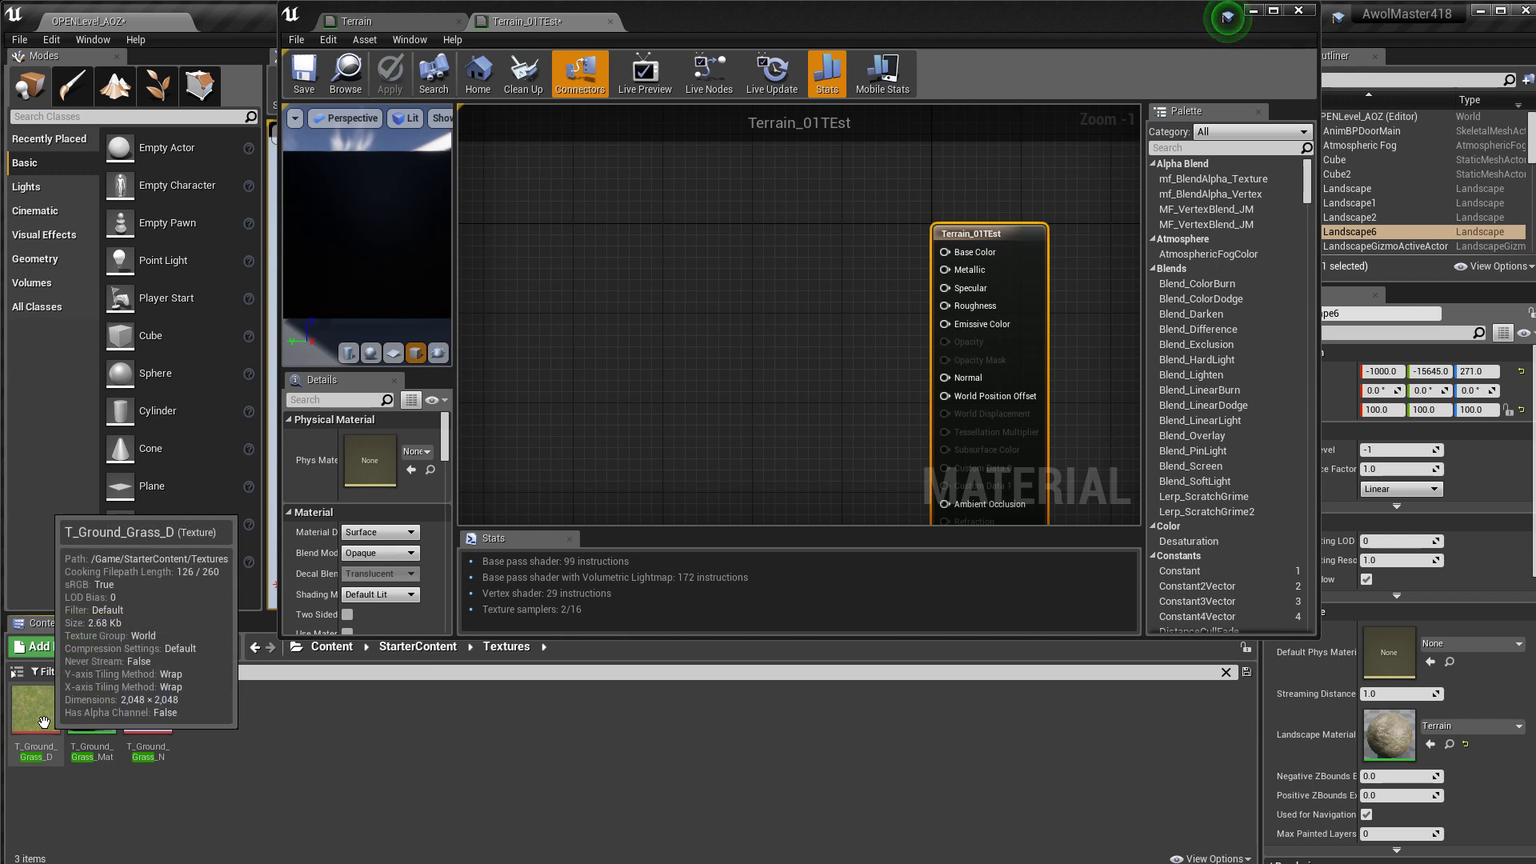
{"action": "left_click_drag", "start_coordinate": [43, 722], "coordinate": [729, 224]}
Step: Add the T_Ground_Grass_N normal map to the material graph well below the grass colour texture
{"action": "scroll", "coordinate": [835, 311], "scroll_direction": "down", "scroll_amount": 5}
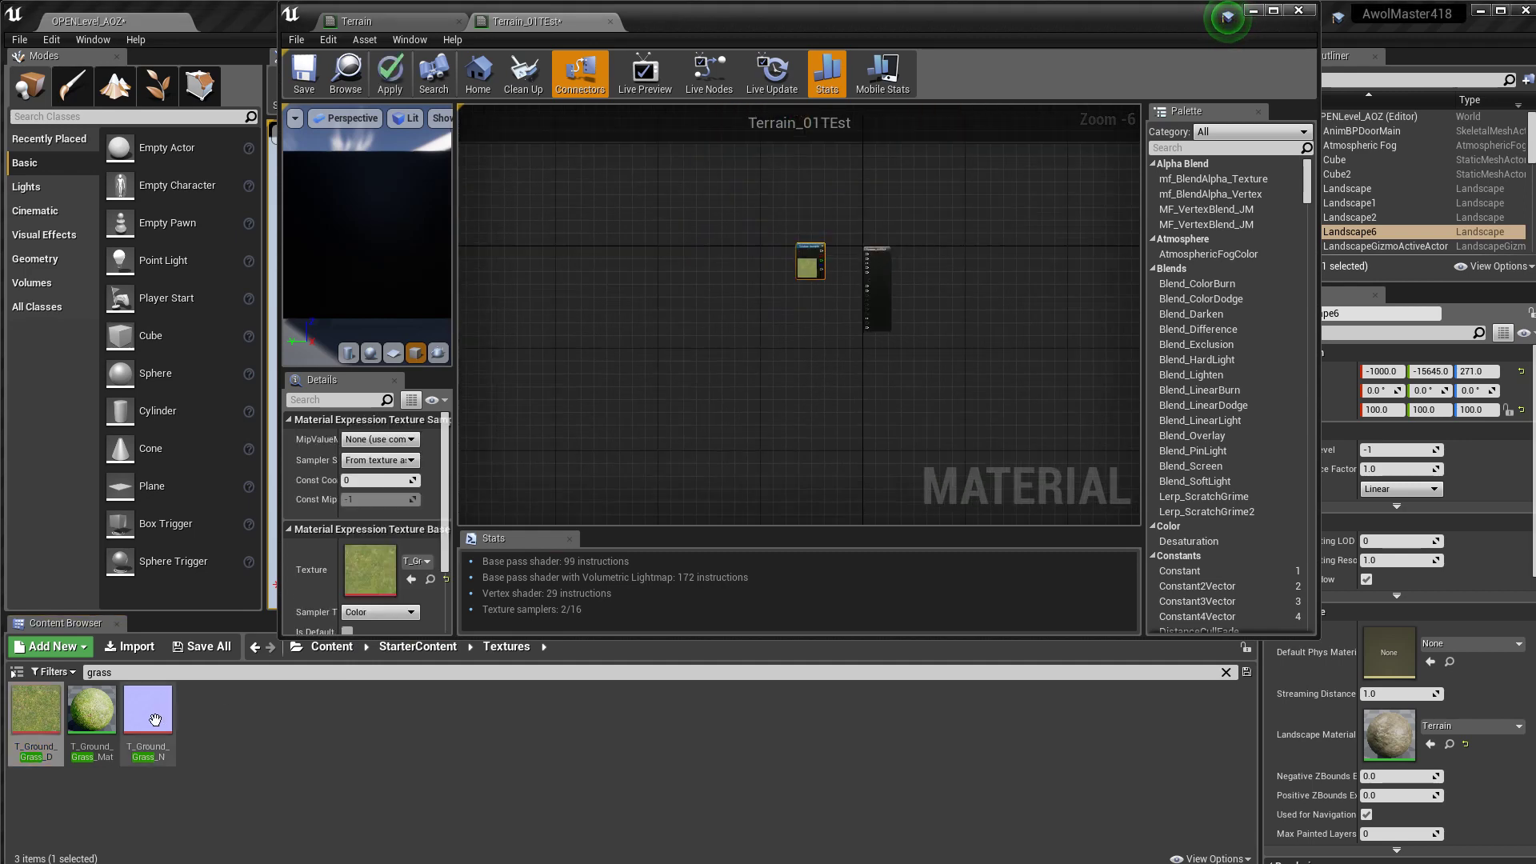
{"action": "left_click_drag", "start_coordinate": [148, 712], "coordinate": [804, 394]}
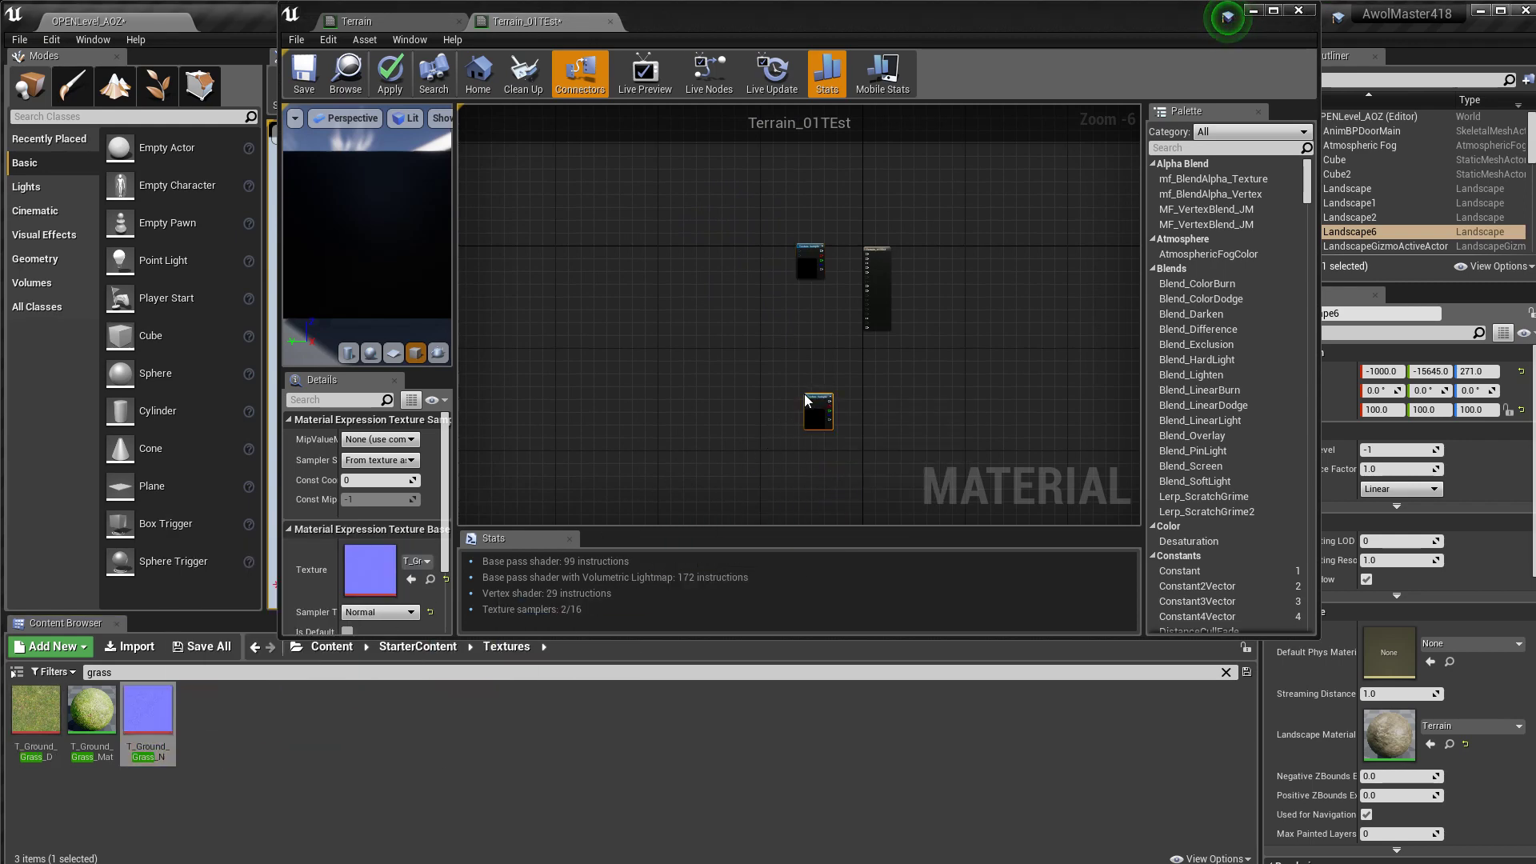
{"action": "scroll", "coordinate": [838, 418], "scroll_direction": "up", "scroll_amount": 2}
{"action": "scroll", "coordinate": [863, 418], "scroll_direction": "up", "scroll_amount": 1}
{"action": "right_click_drag", "start_coordinate": [861, 421], "coordinate": [904, 518]}
{"action": "right_click_drag", "start_coordinate": [880, 448], "coordinate": [957, 557]}
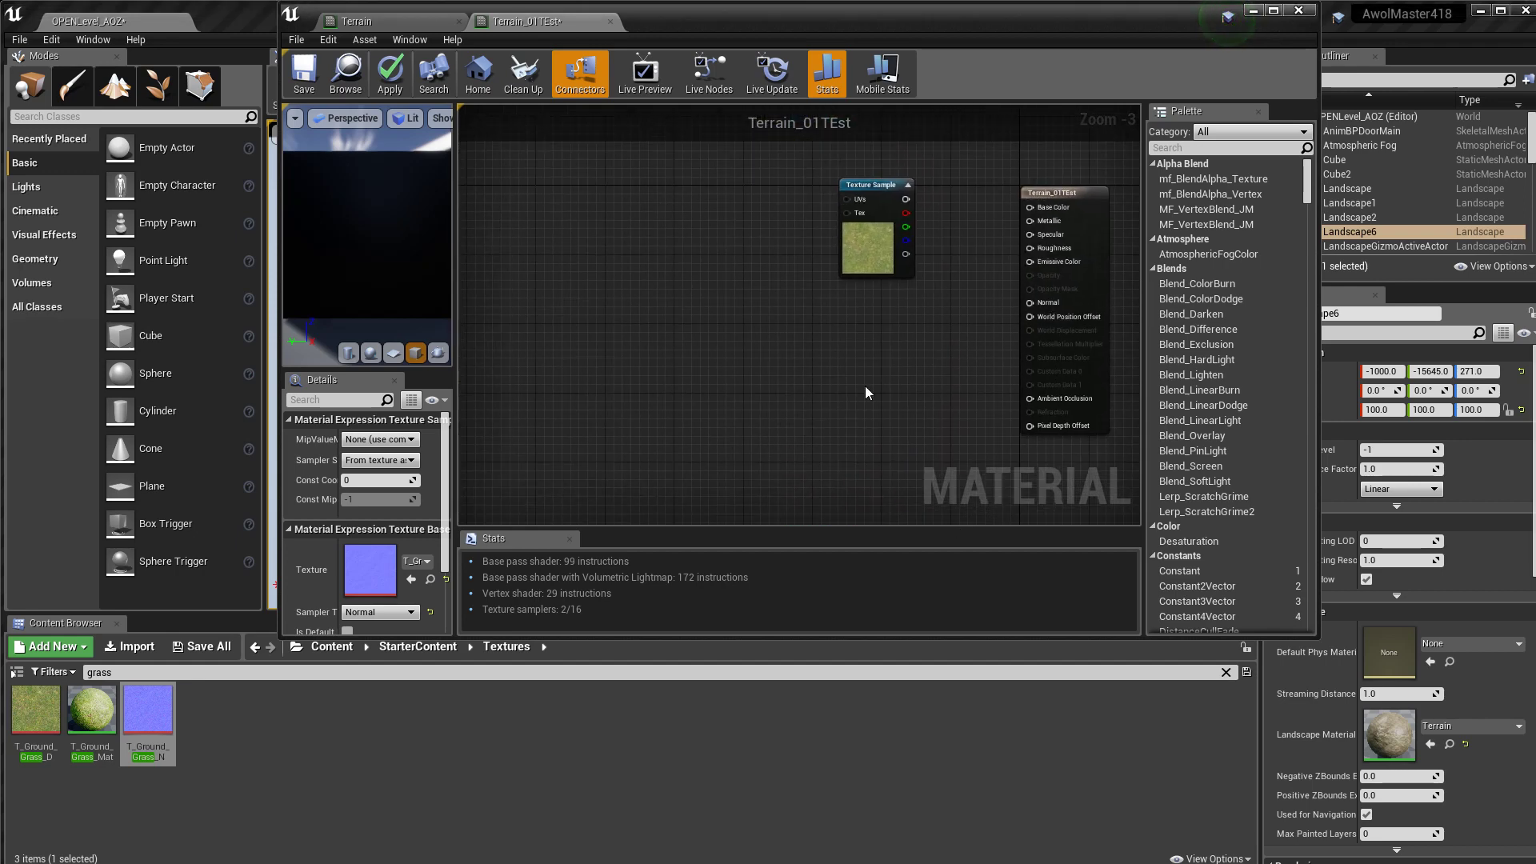
Step: Filter the Textures folder by "rock" and add T_Rock_Basalt_D directly below the grass colour texture
{"action": "left_click", "coordinate": [269, 673]}
{"action": "key", "text": "BackSpace"}
{"action": "type", "text": "rock"}
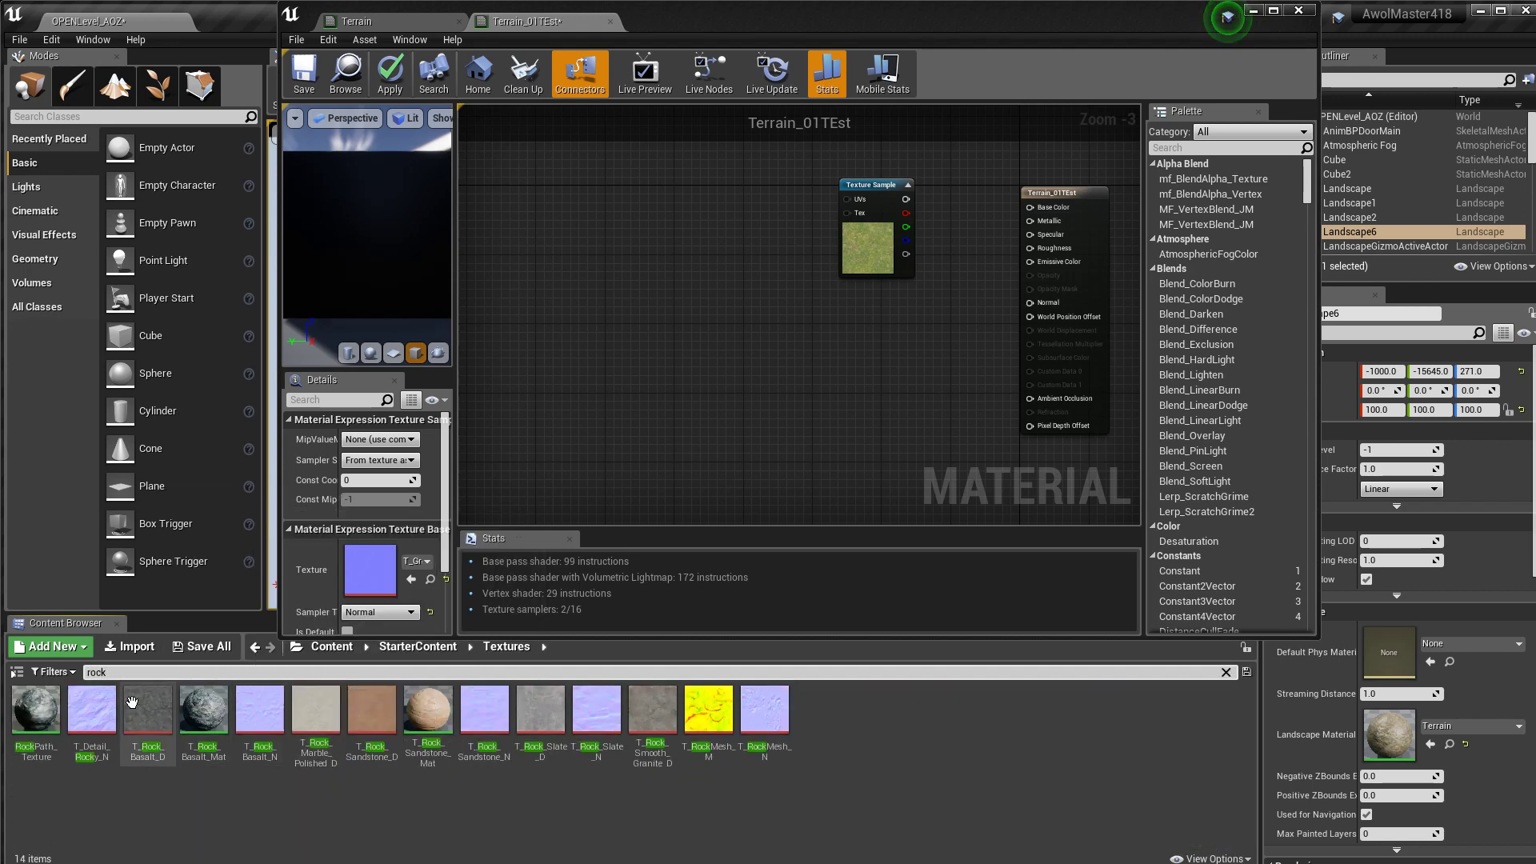
{"action": "mouse_move", "coordinate": [139, 703]}
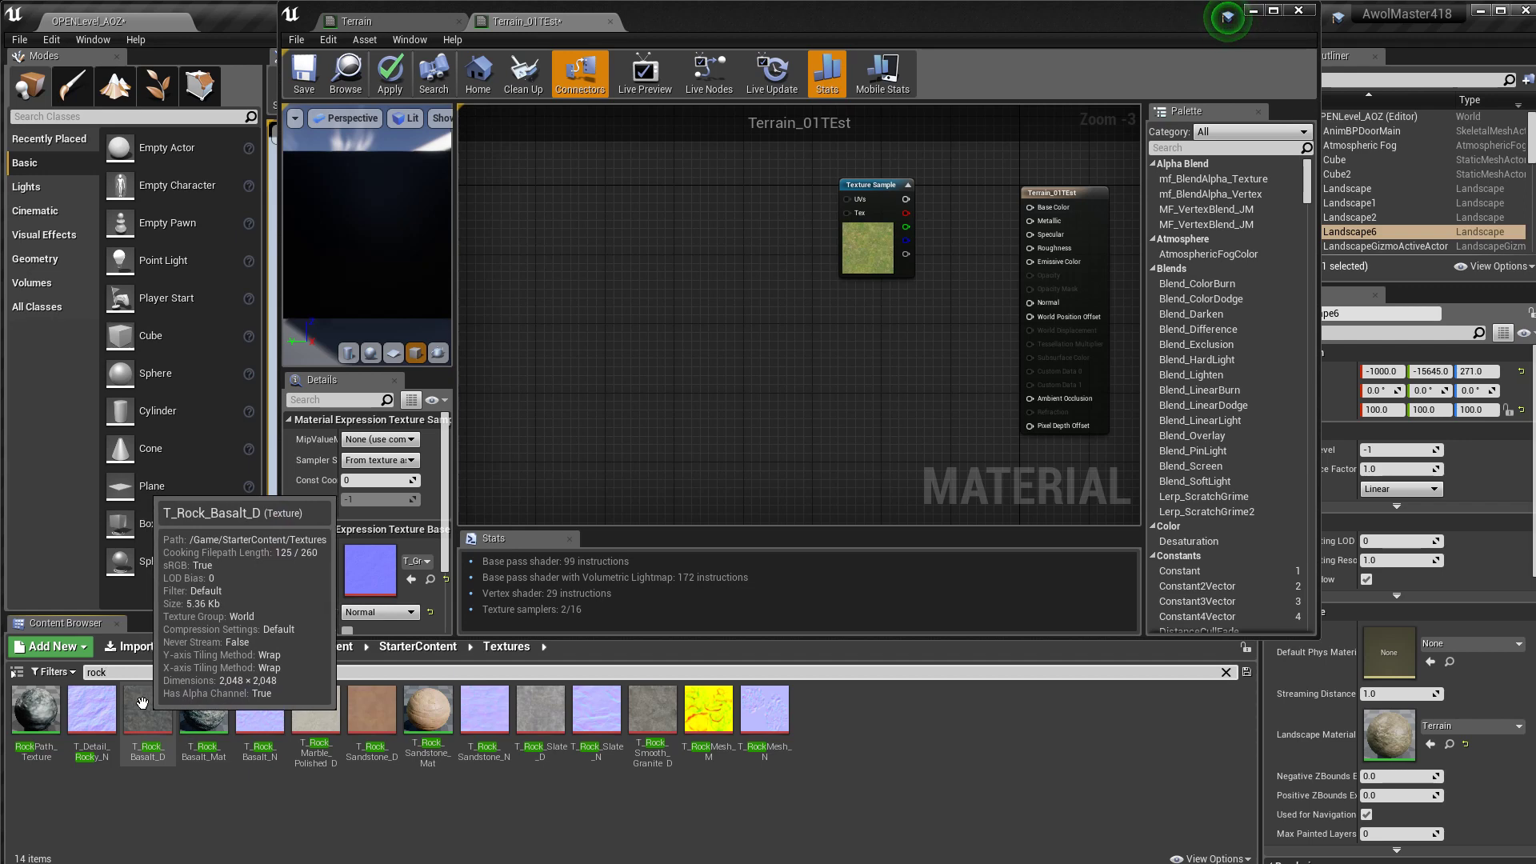
{"action": "left_click_drag", "start_coordinate": [139, 702], "coordinate": [868, 336]}
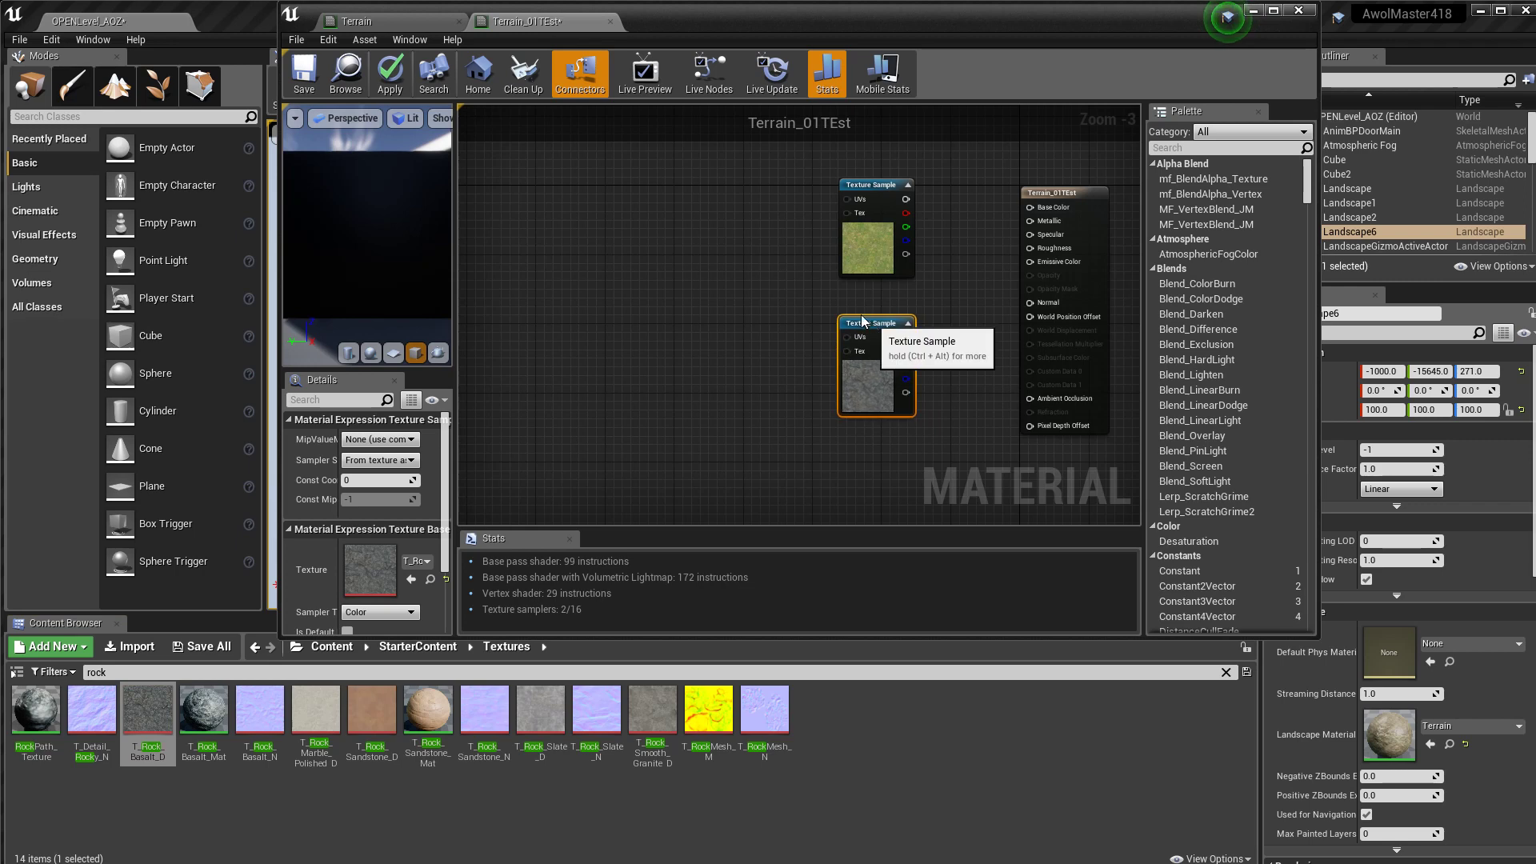
Step: Try to add the RockPath_Texture material to the graph below the basalt colour texture
{"action": "right_click_drag", "start_coordinate": [824, 462], "coordinate": [795, 411]}
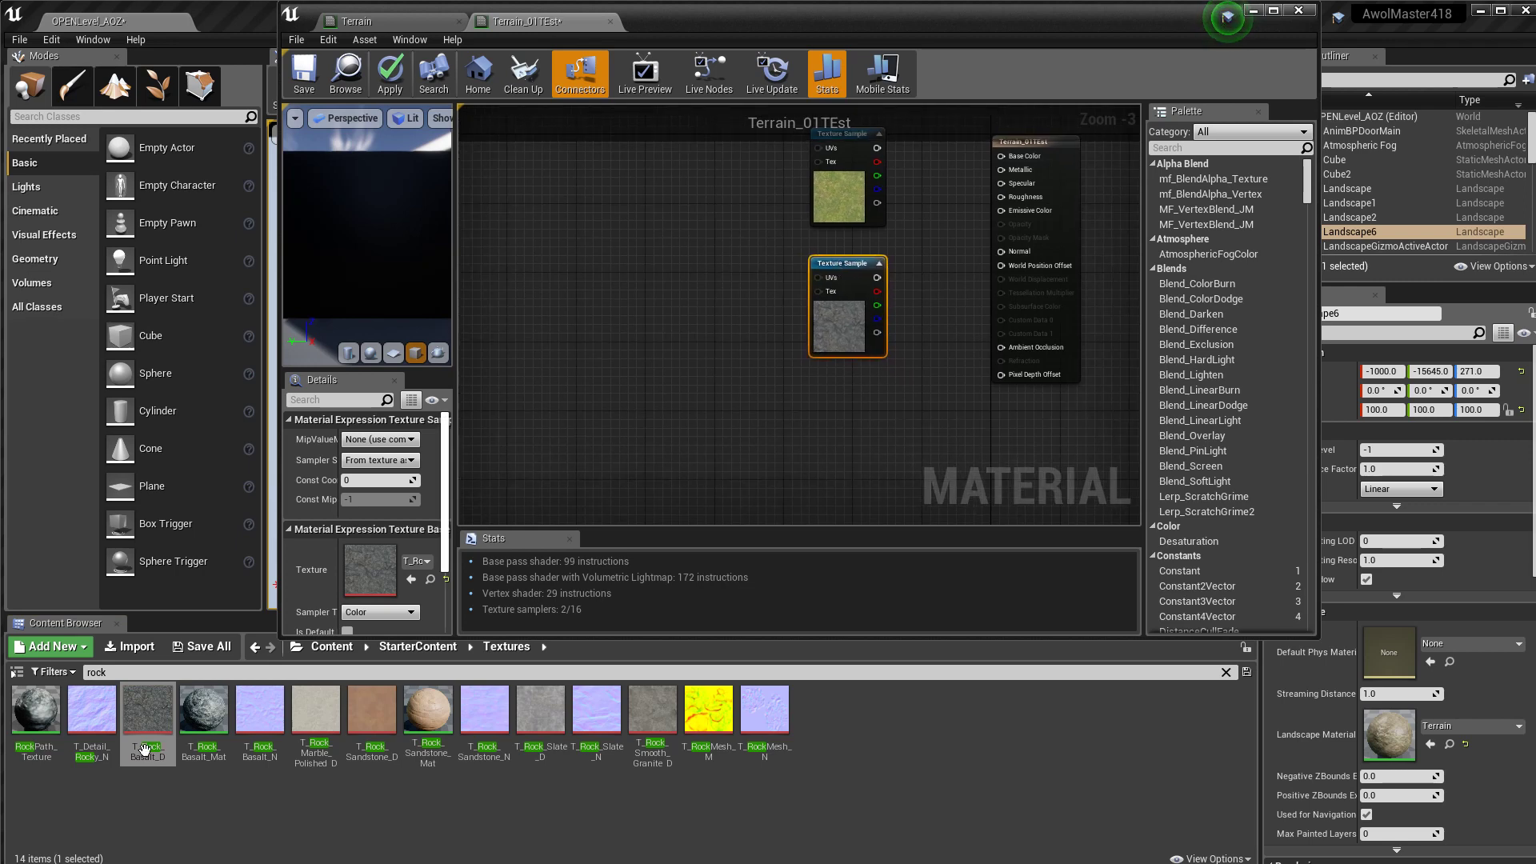
{"action": "mouse_move", "coordinate": [152, 745]}
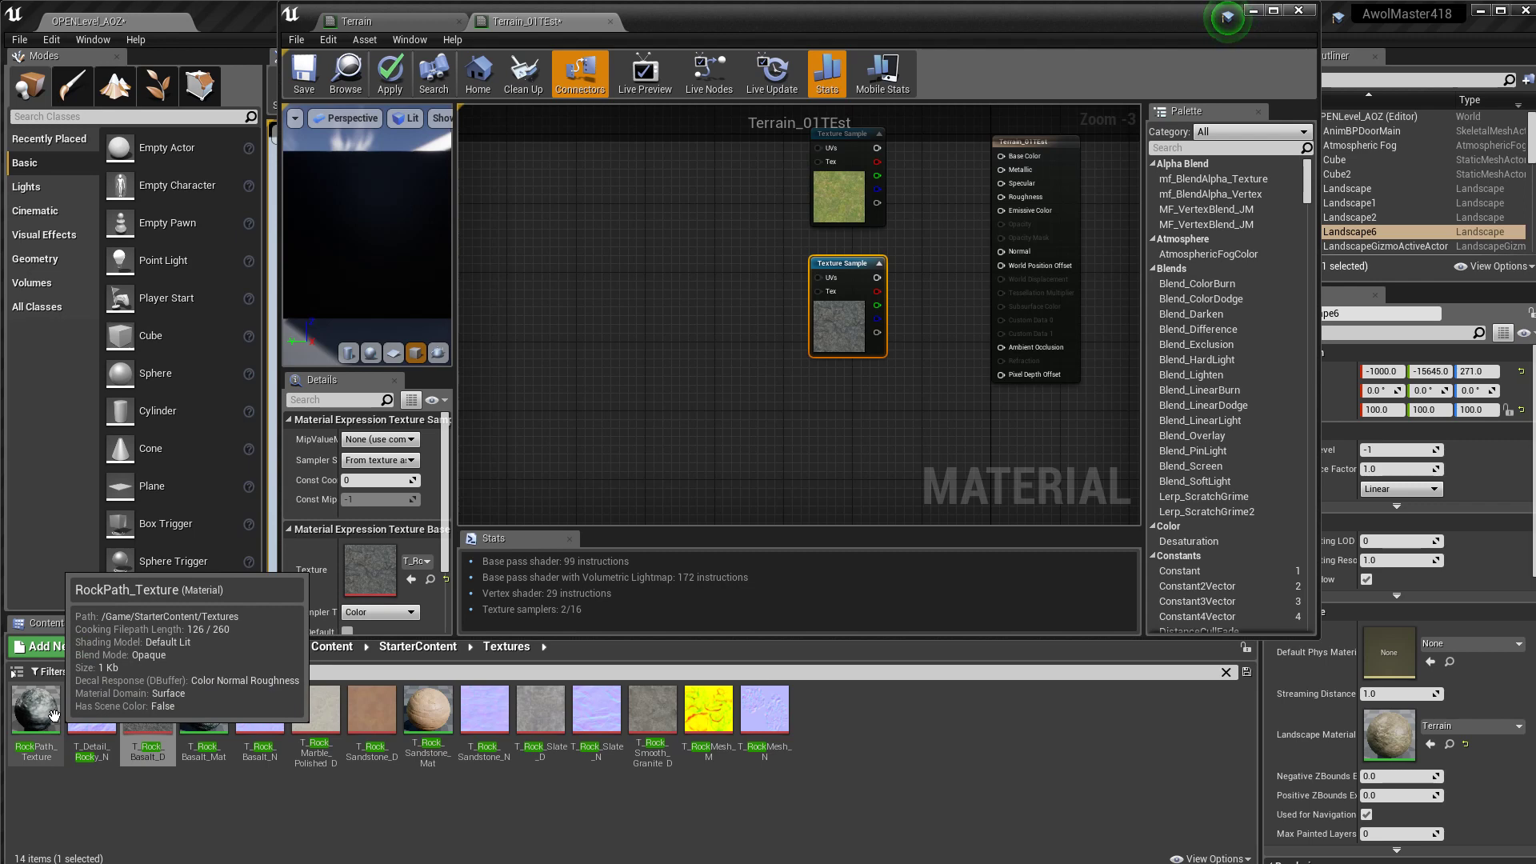
{"action": "left_click_drag", "start_coordinate": [53, 714], "coordinate": [740, 414]}
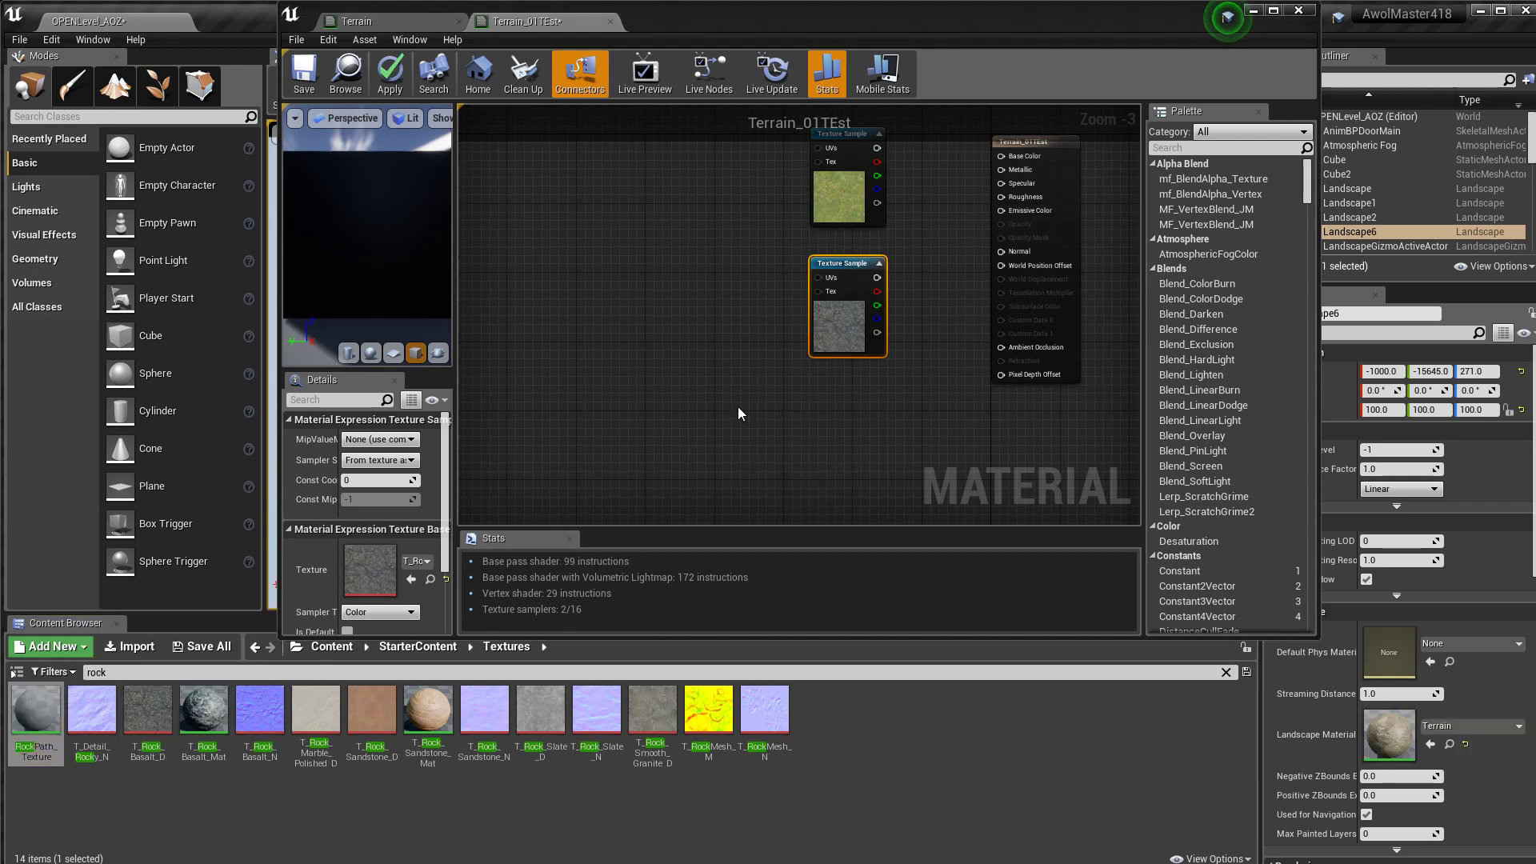
Step: Add the T_Rock_Basalt_N normal map to the graph and position it below the grass normal map
{"action": "right_click_drag", "start_coordinate": [828, 425], "coordinate": [651, 324]}
{"action": "right_click_drag", "start_coordinate": [826, 448], "coordinate": [823, 336]}
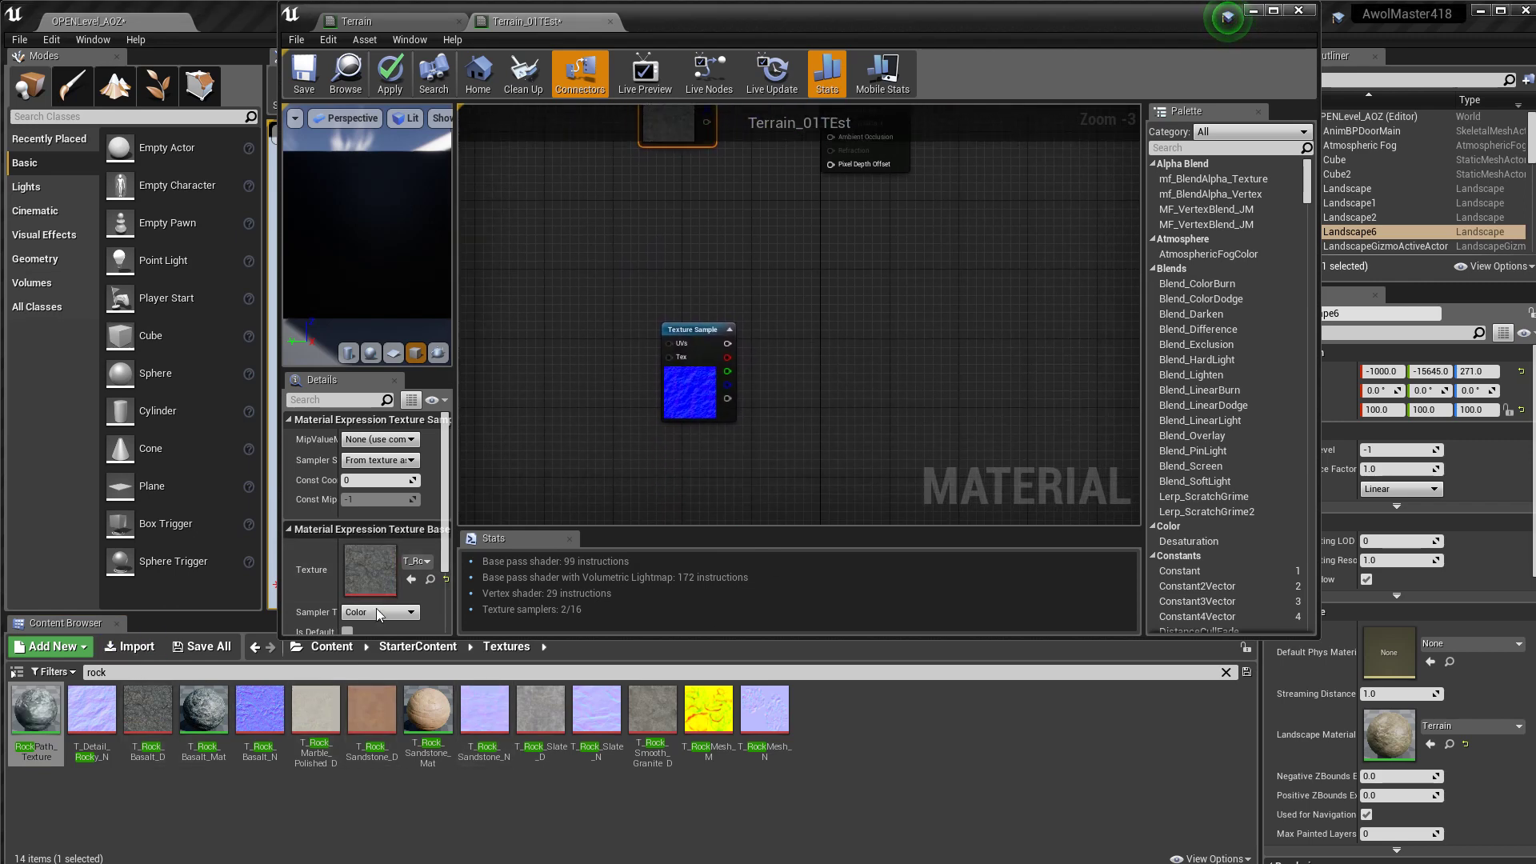
{"action": "right_click_drag", "start_coordinate": [690, 146], "coordinate": [725, 215]}
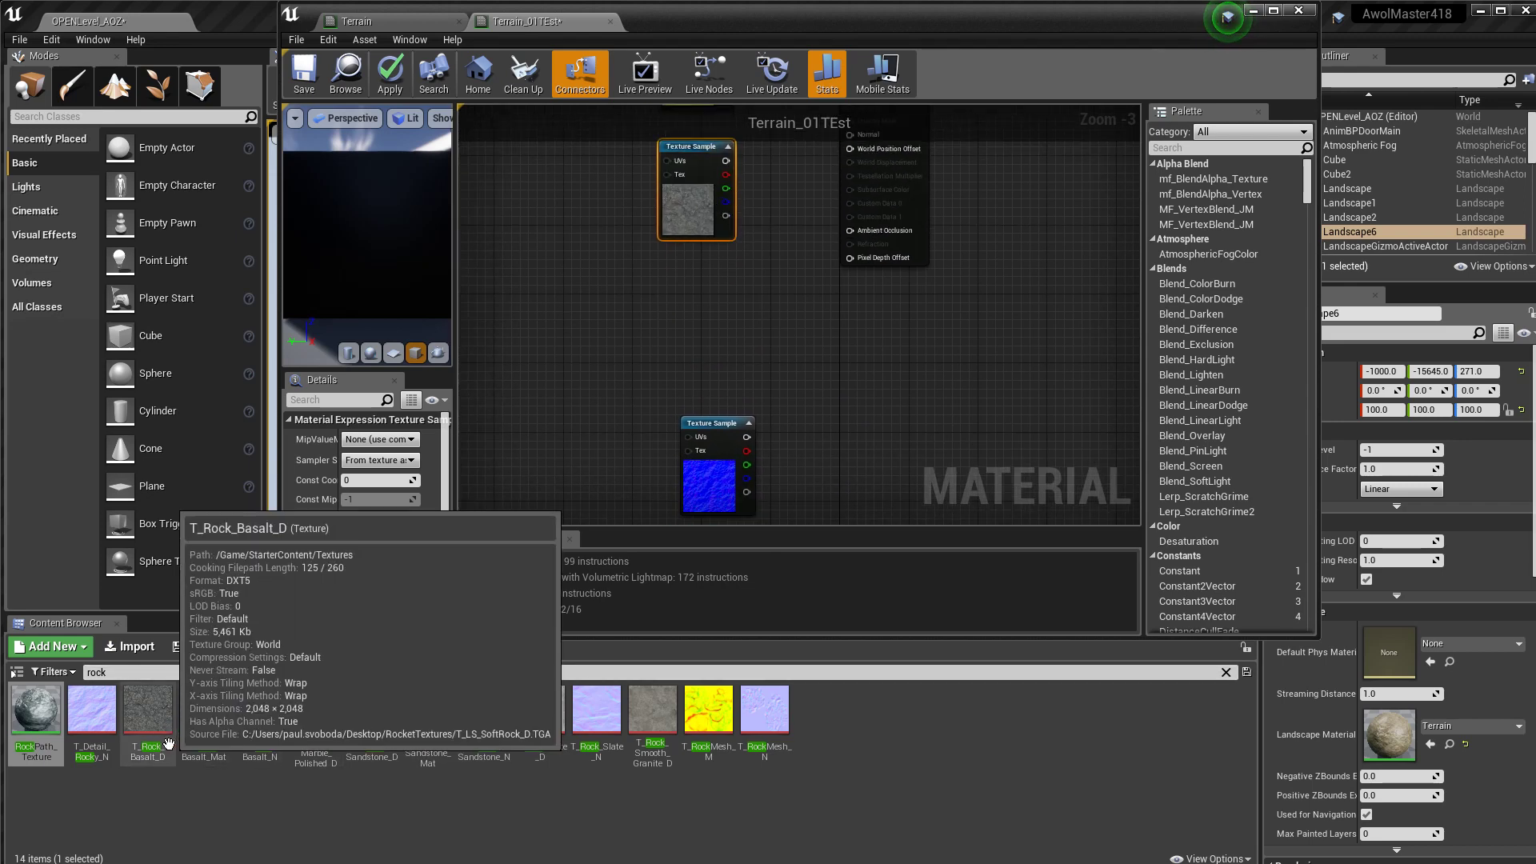
{"action": "right_click_drag", "start_coordinate": [653, 391], "coordinate": [641, 183]}
{"action": "left_click_drag", "start_coordinate": [260, 708], "coordinate": [691, 380]}
{"action": "right_click_drag", "start_coordinate": [704, 378], "coordinate": [715, 408]}
{"action": "left_click_drag", "start_coordinate": [715, 408], "coordinate": [696, 399]}
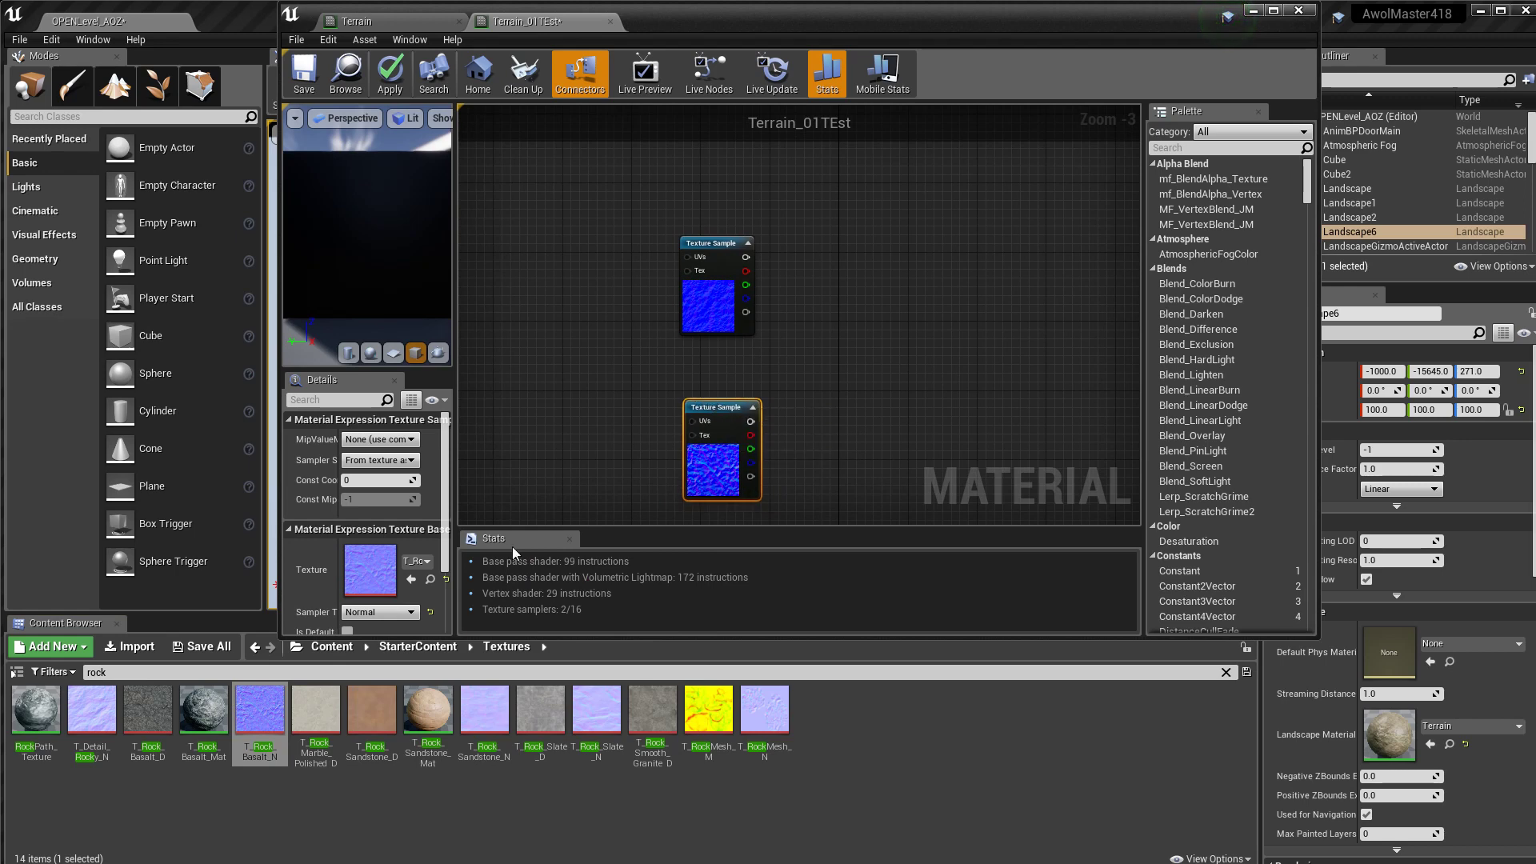
Step: Filter the textures by "sand" and add T_Rock_Sandstone_D below the basalt colour texture and T_Rock_Sandstone_N below the basalt normal map
{"action": "left_click", "coordinate": [355, 673]}
{"action": "type", "text": "sand"}
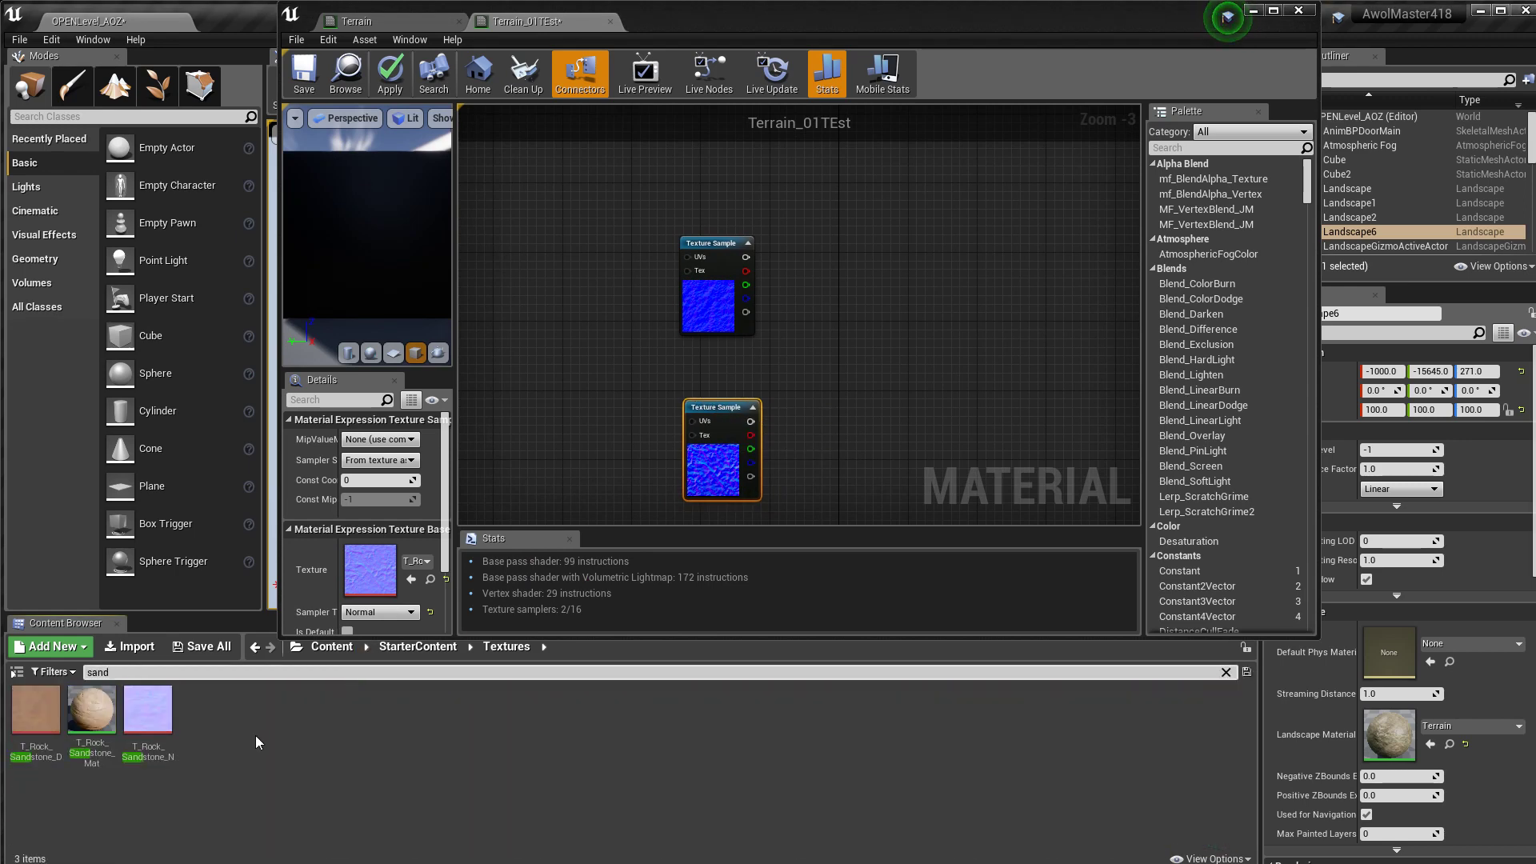
{"action": "right_click_drag", "start_coordinate": [588, 260], "coordinate": [634, 447]}
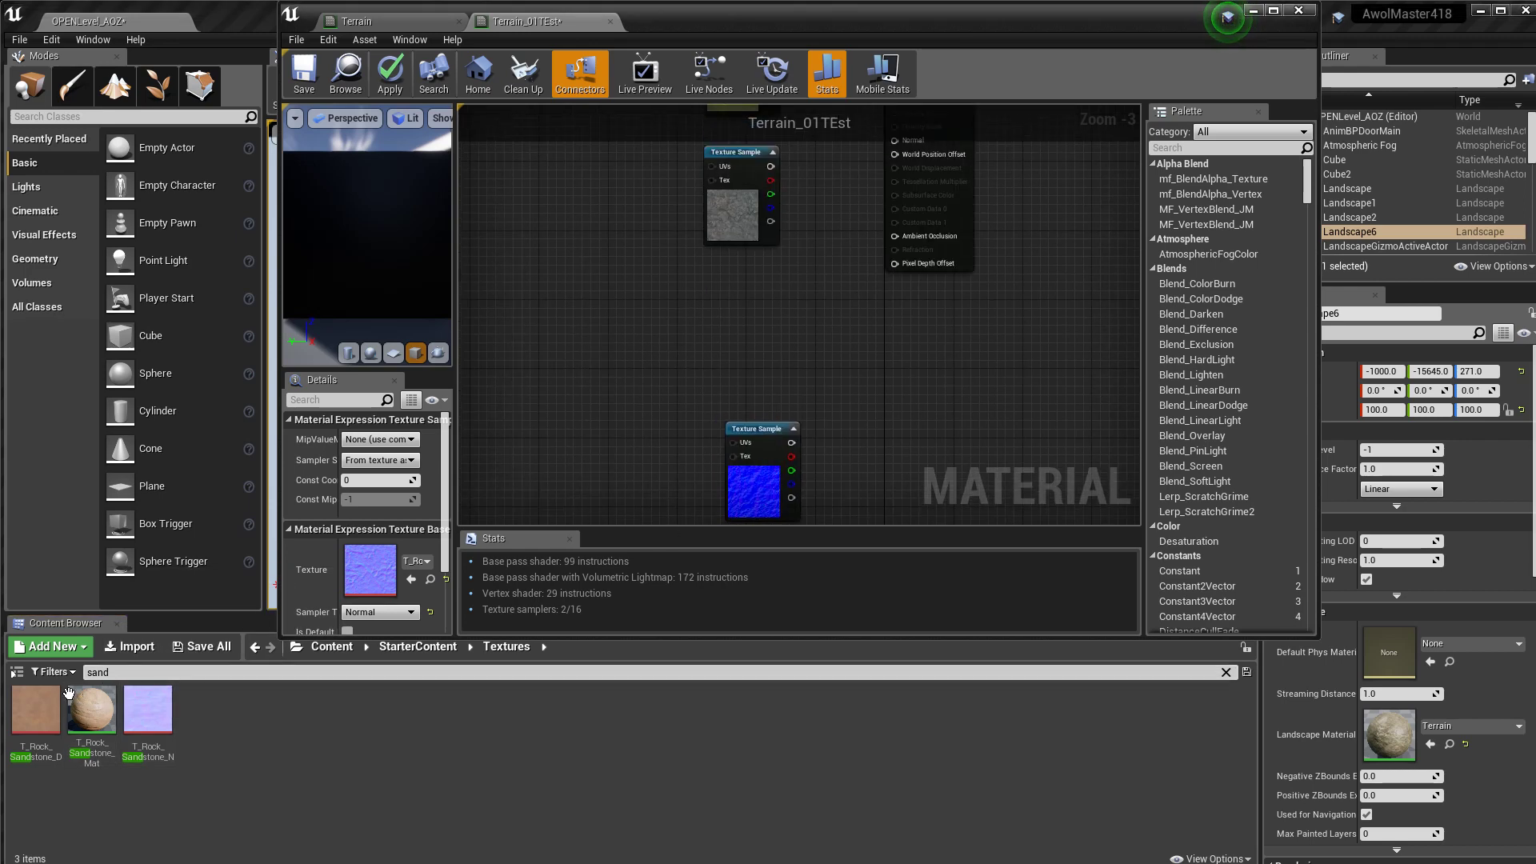
{"action": "left_click_drag", "start_coordinate": [68, 690], "coordinate": [738, 283]}
{"action": "right_click_drag", "start_coordinate": [846, 462], "coordinate": [803, 119]}
{"action": "left_click_drag", "start_coordinate": [160, 700], "coordinate": [711, 405]}
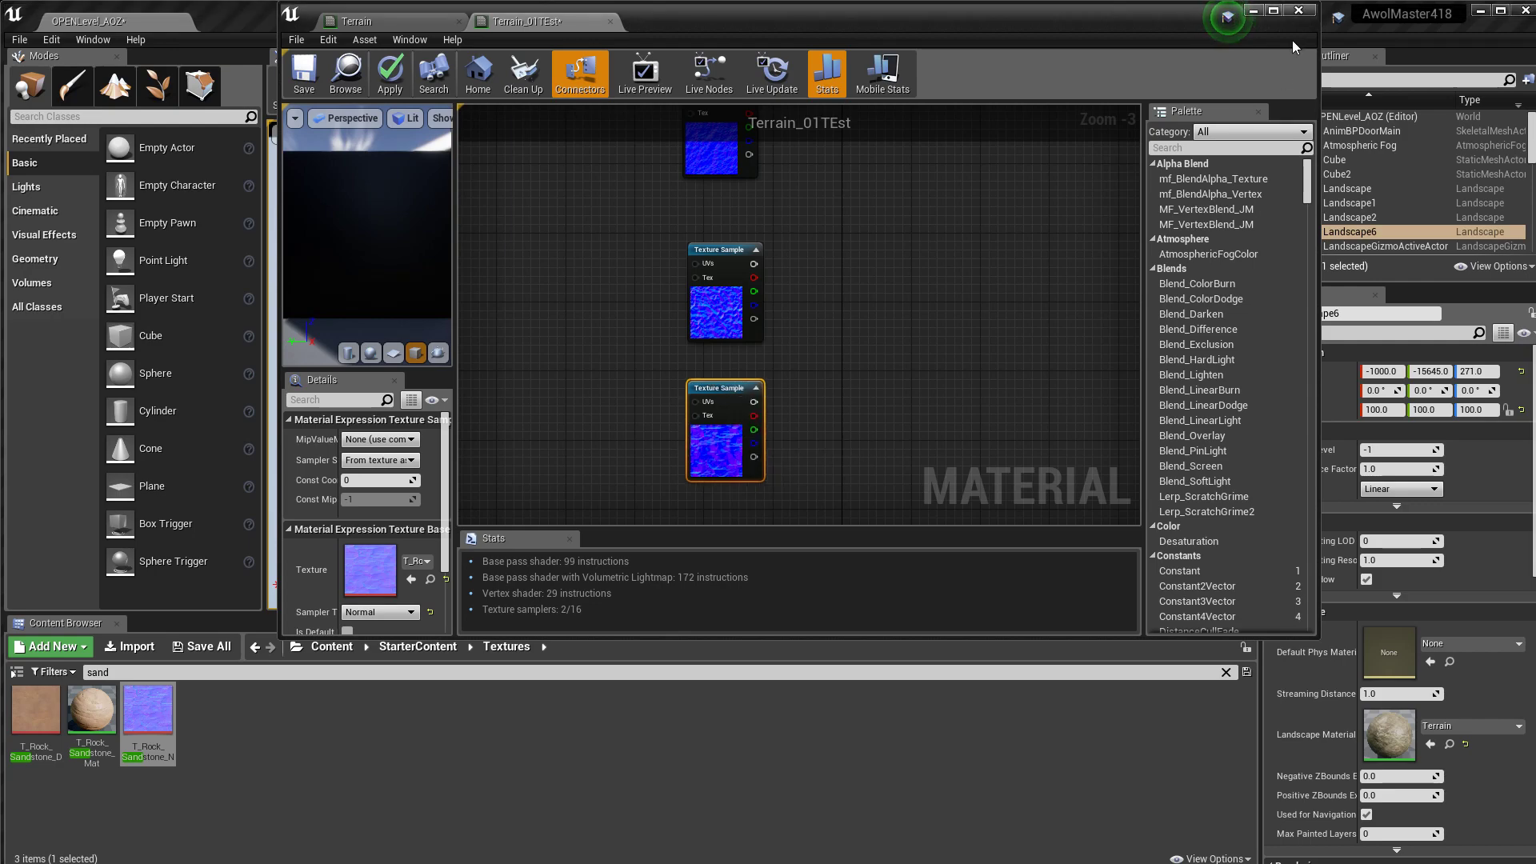
Step: Maximize the material editor and stack the grass, basalt and sandstone colour textures in a column farther from the result node
{"action": "left_click", "coordinate": [1274, 14]}
{"action": "right_click_drag", "start_coordinate": [703, 277], "coordinate": [925, 630]}
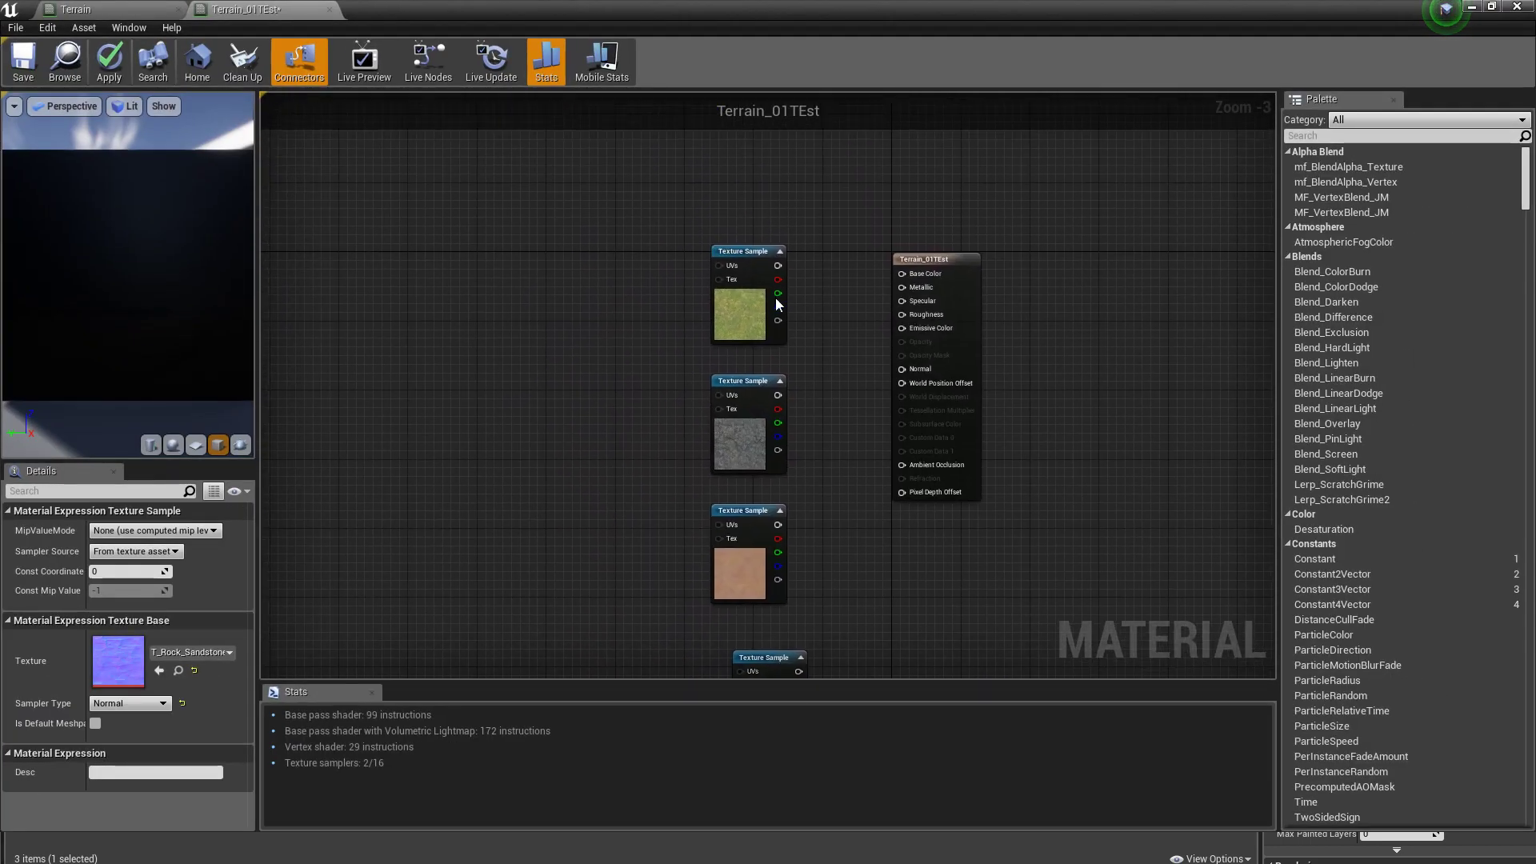
{"action": "left_click_drag", "start_coordinate": [740, 272], "coordinate": [713, 212]}
{"action": "left_click_drag", "start_coordinate": [746, 381], "coordinate": [719, 313]}
{"action": "left_click_drag", "start_coordinate": [746, 518], "coordinate": [711, 458]}
{"action": "mouse_move", "coordinate": [587, 160]}
{"action": "left_mouse_down"}
{"action": "mouse_move", "coordinate": [532, 302]}
{"action": "mouse_move", "coordinate": [1150, 550]}
{"action": "mouse_move", "coordinate": [567, 312]}
{"action": "left_mouse_up"}
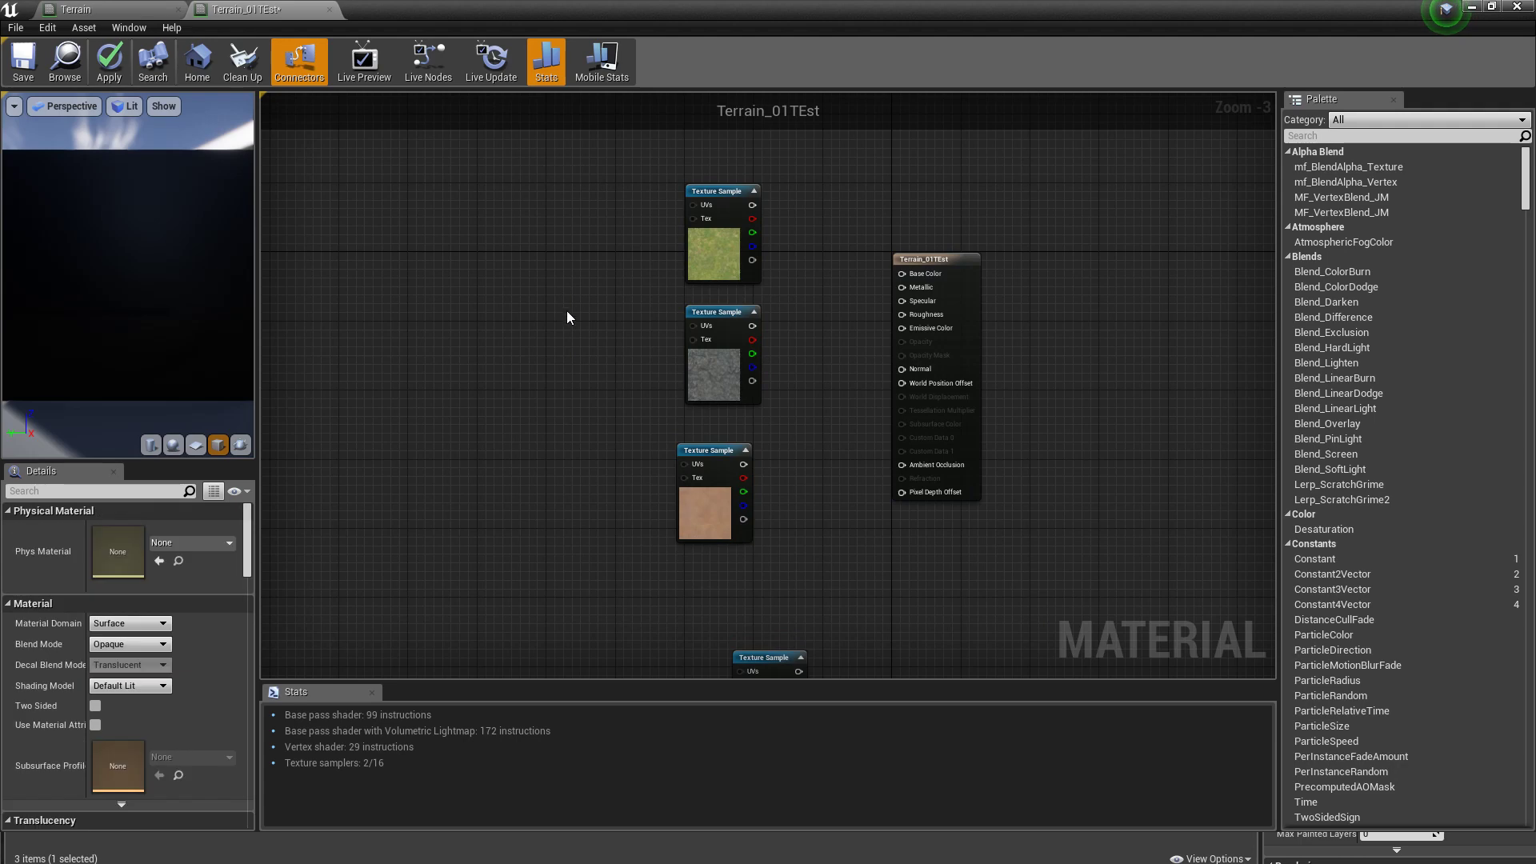
Step: Add a LandscapeLayerCoords node and connect it to the UVs of the grass, basalt and sandstone colour textures
{"action": "right_click_drag", "start_coordinate": [598, 336], "coordinate": [547, 377]}
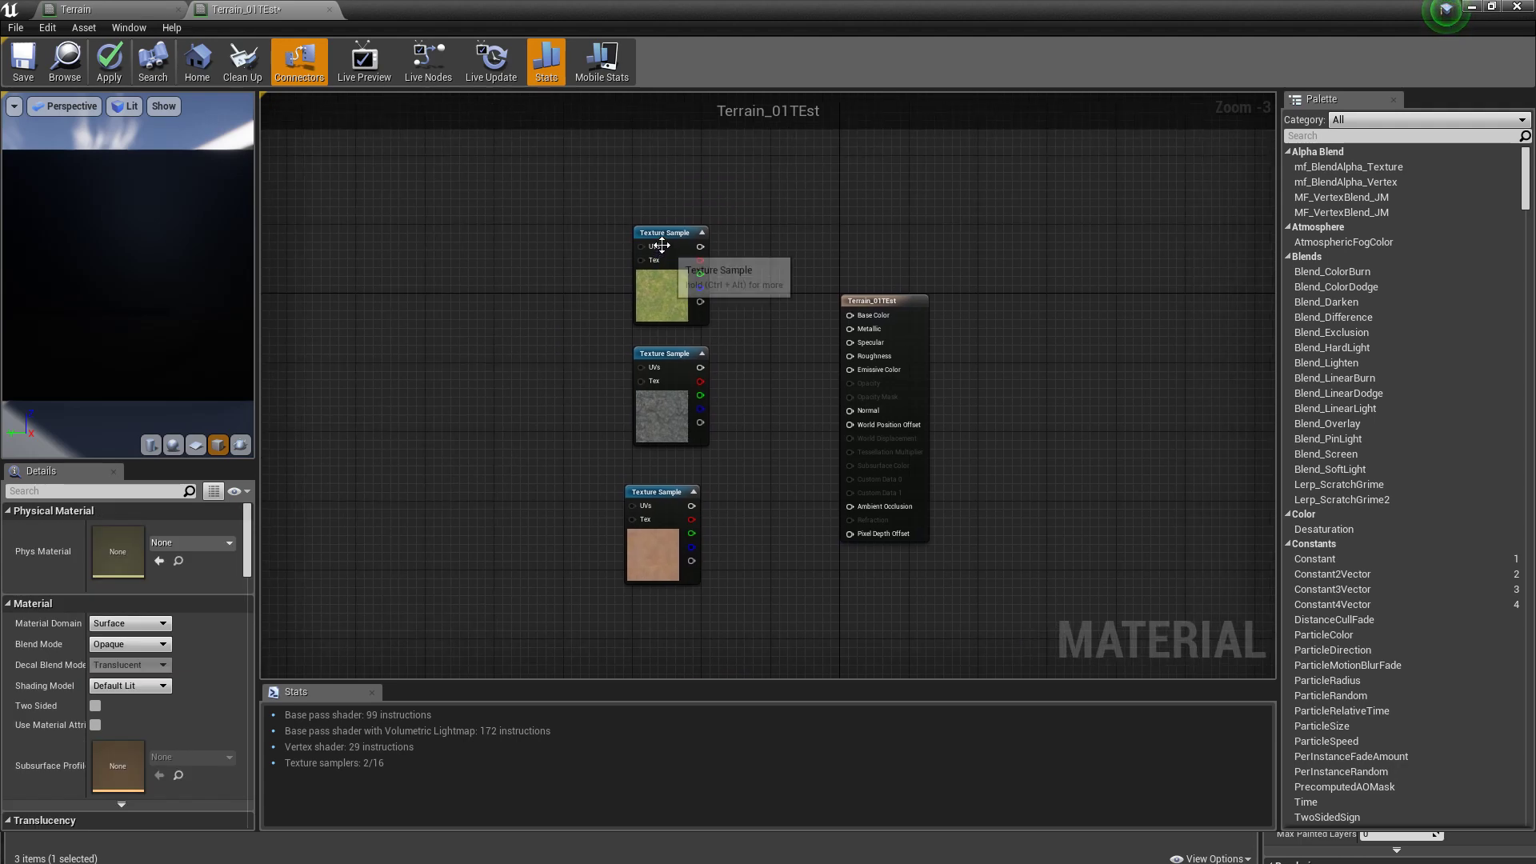
{"action": "left_click_drag", "start_coordinate": [640, 246], "coordinate": [497, 301]}
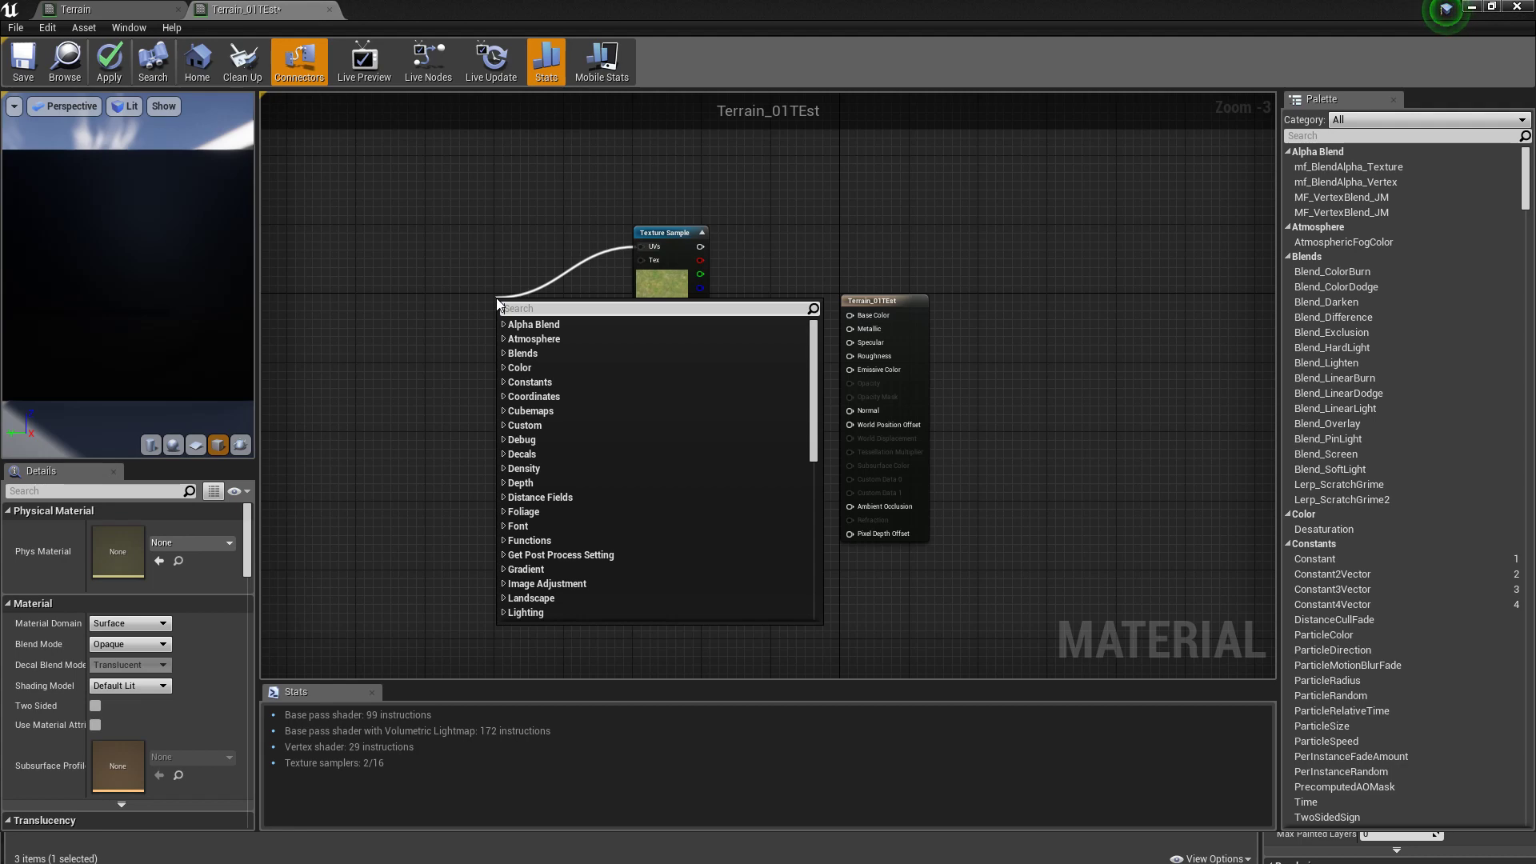
{"action": "type", "text": "land"}
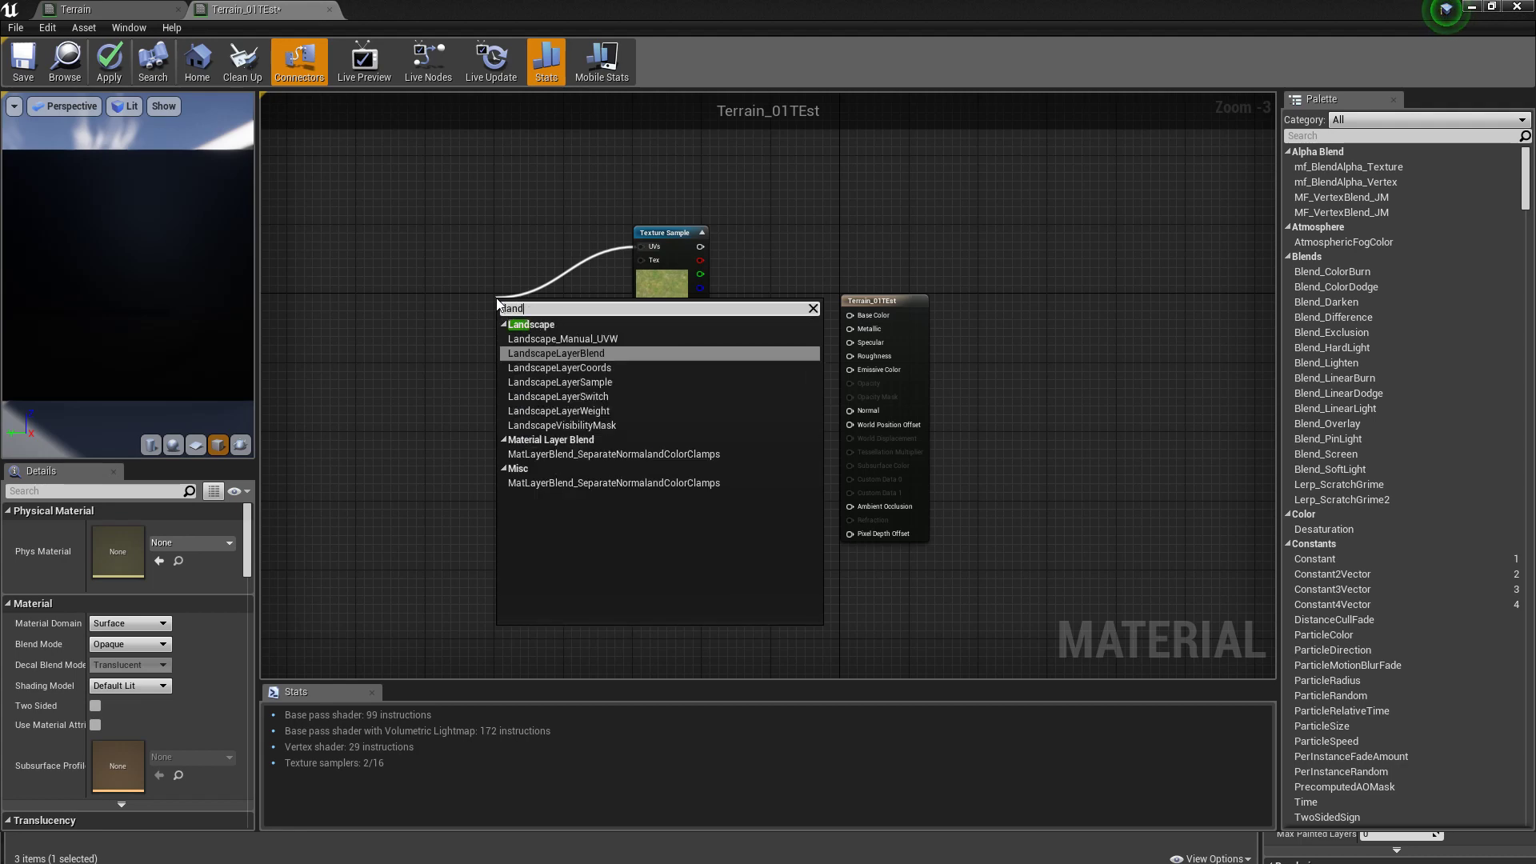
{"action": "key", "text": "Down"}
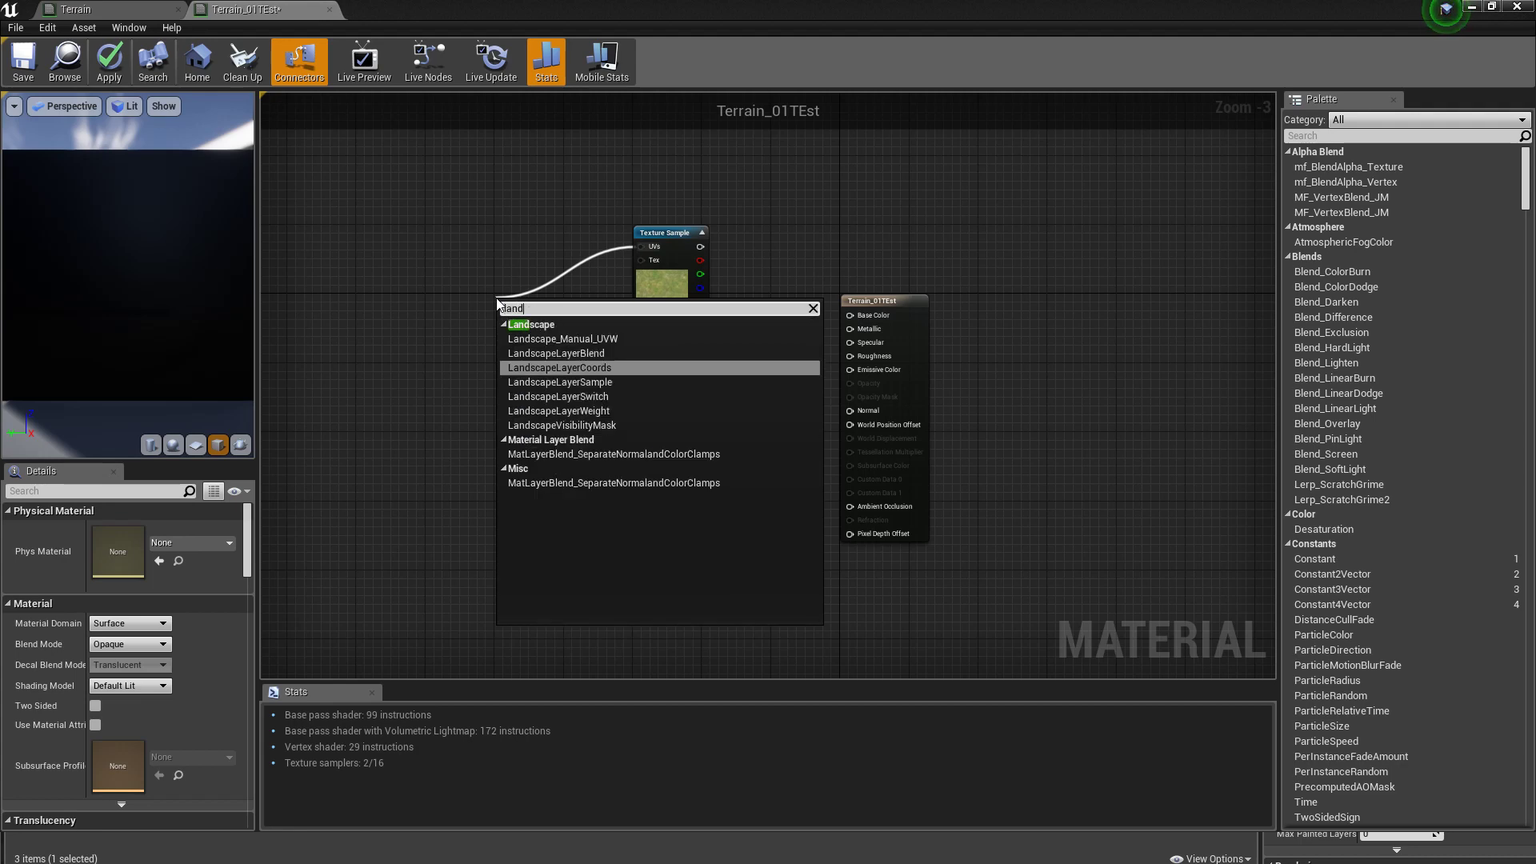
{"action": "key", "text": "Return"}
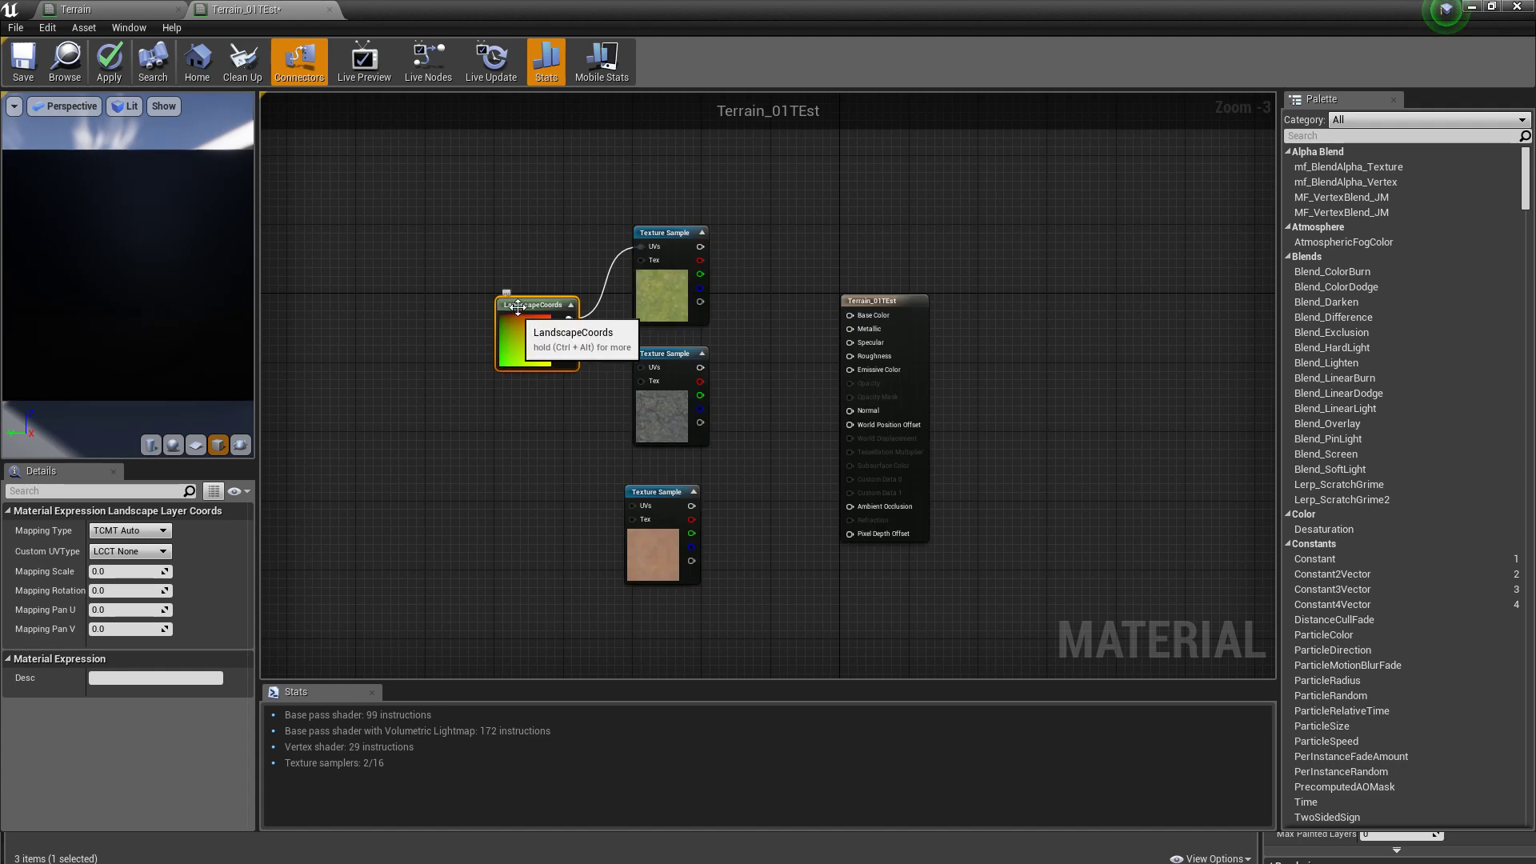
{"action": "left_click_drag", "start_coordinate": [641, 368], "coordinate": [542, 308]}
{"action": "left_click_drag", "start_coordinate": [632, 506], "coordinate": [543, 310]}
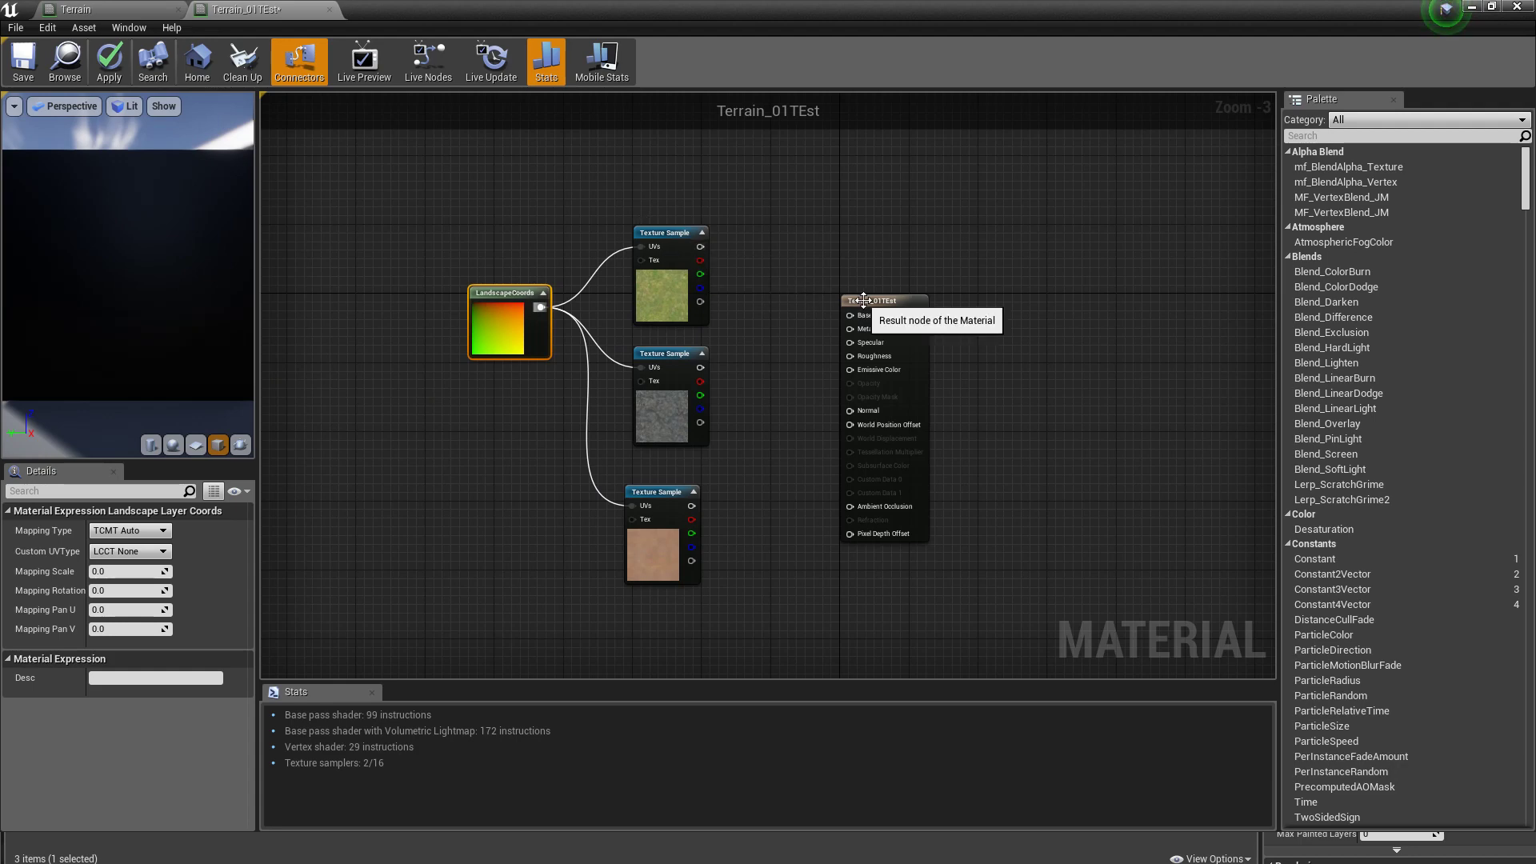
Step: Move the material result node farther from the colour textures and add a LandscapeLayerBlend node in between
{"action": "left_click_drag", "start_coordinate": [868, 301], "coordinate": [908, 285]}
{"action": "right_click", "coordinate": [775, 338]}
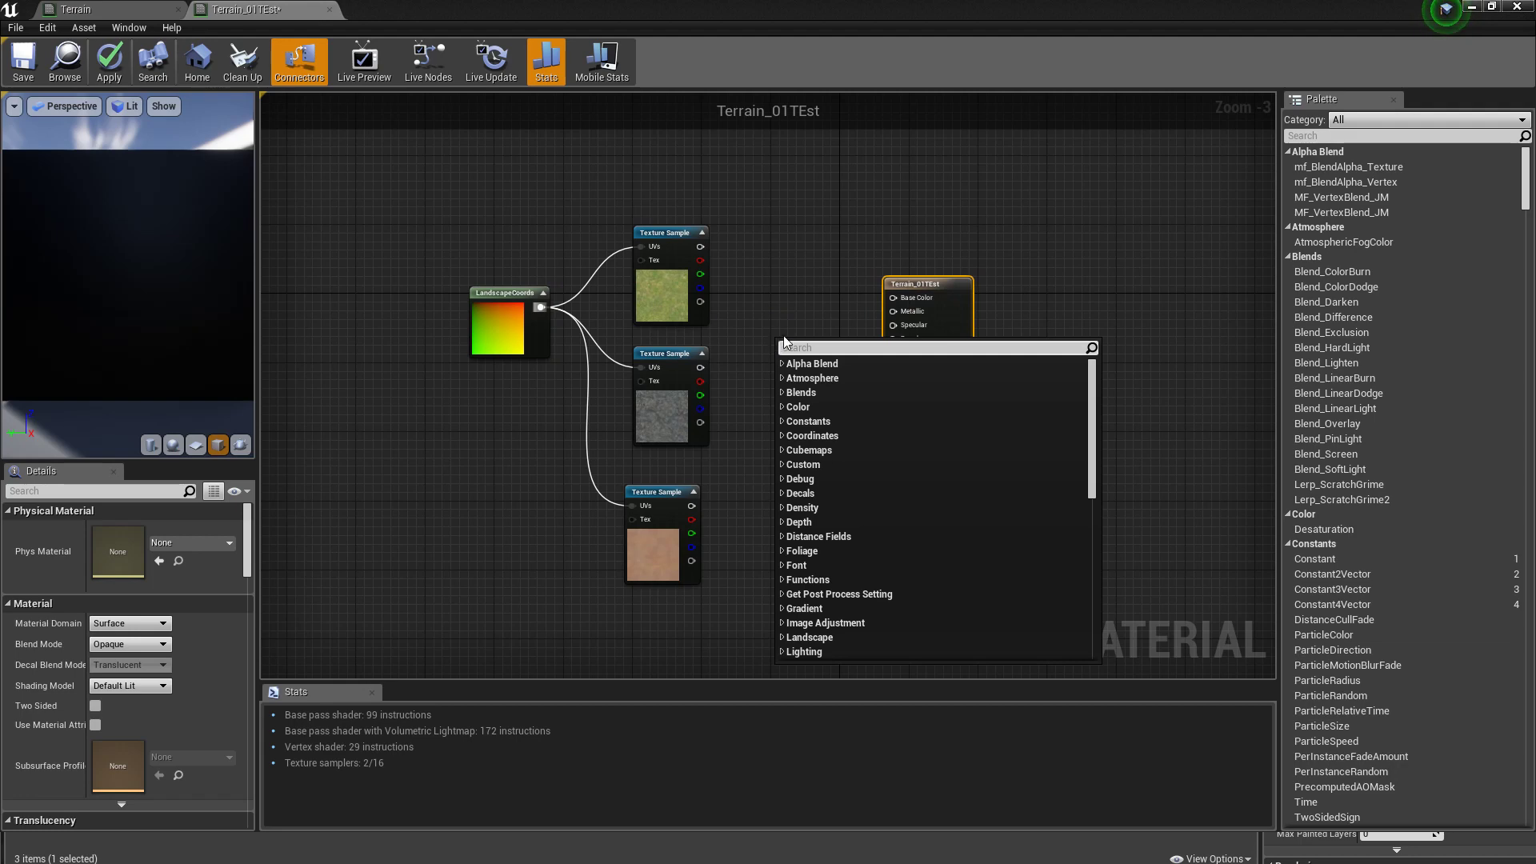
{"action": "right_click", "coordinate": [785, 337]}
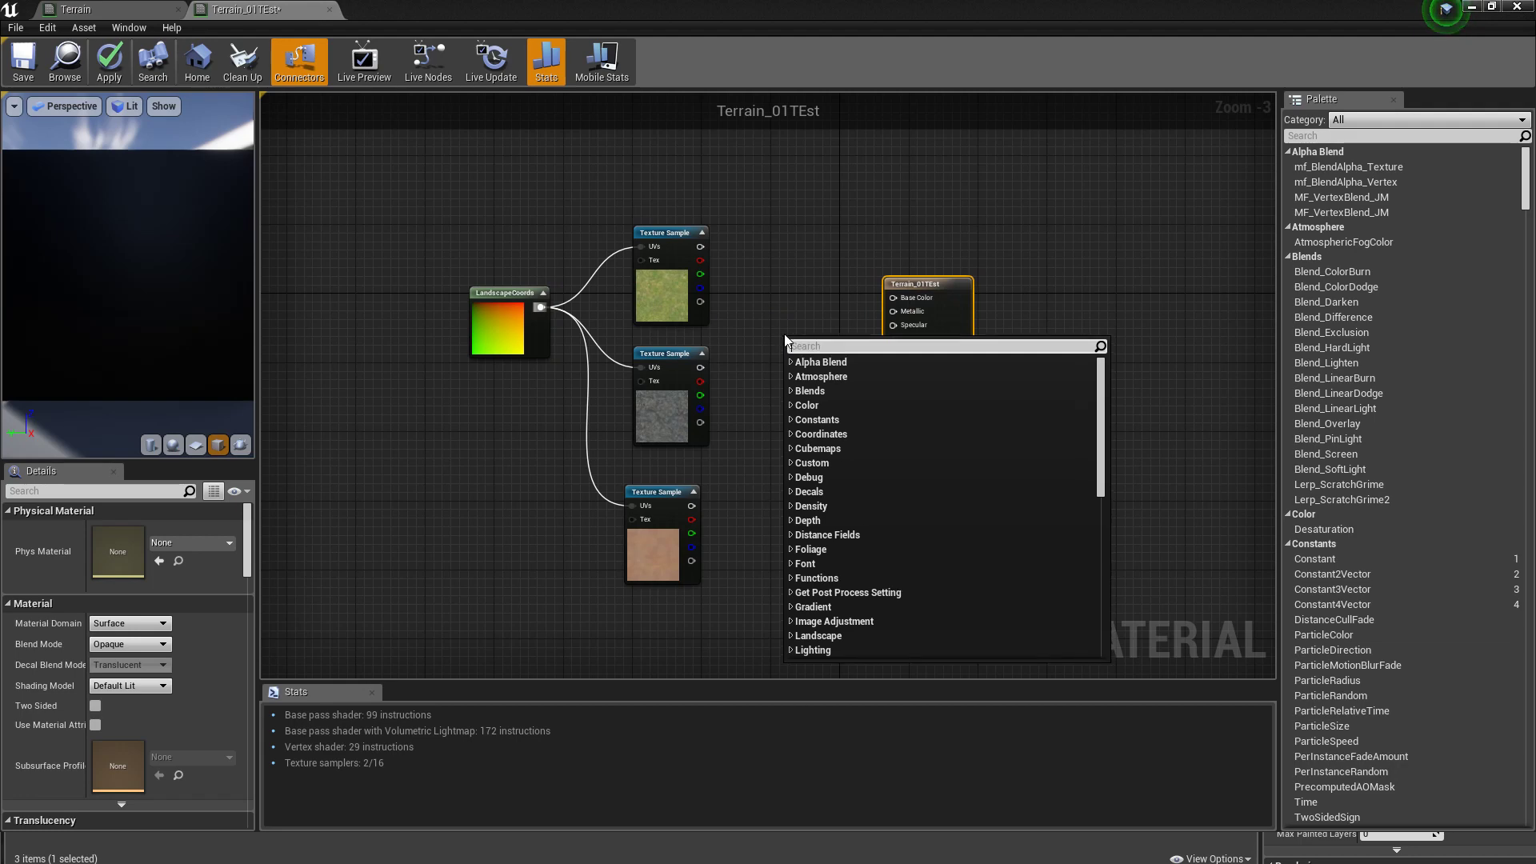
{"action": "type", "text": "land"}
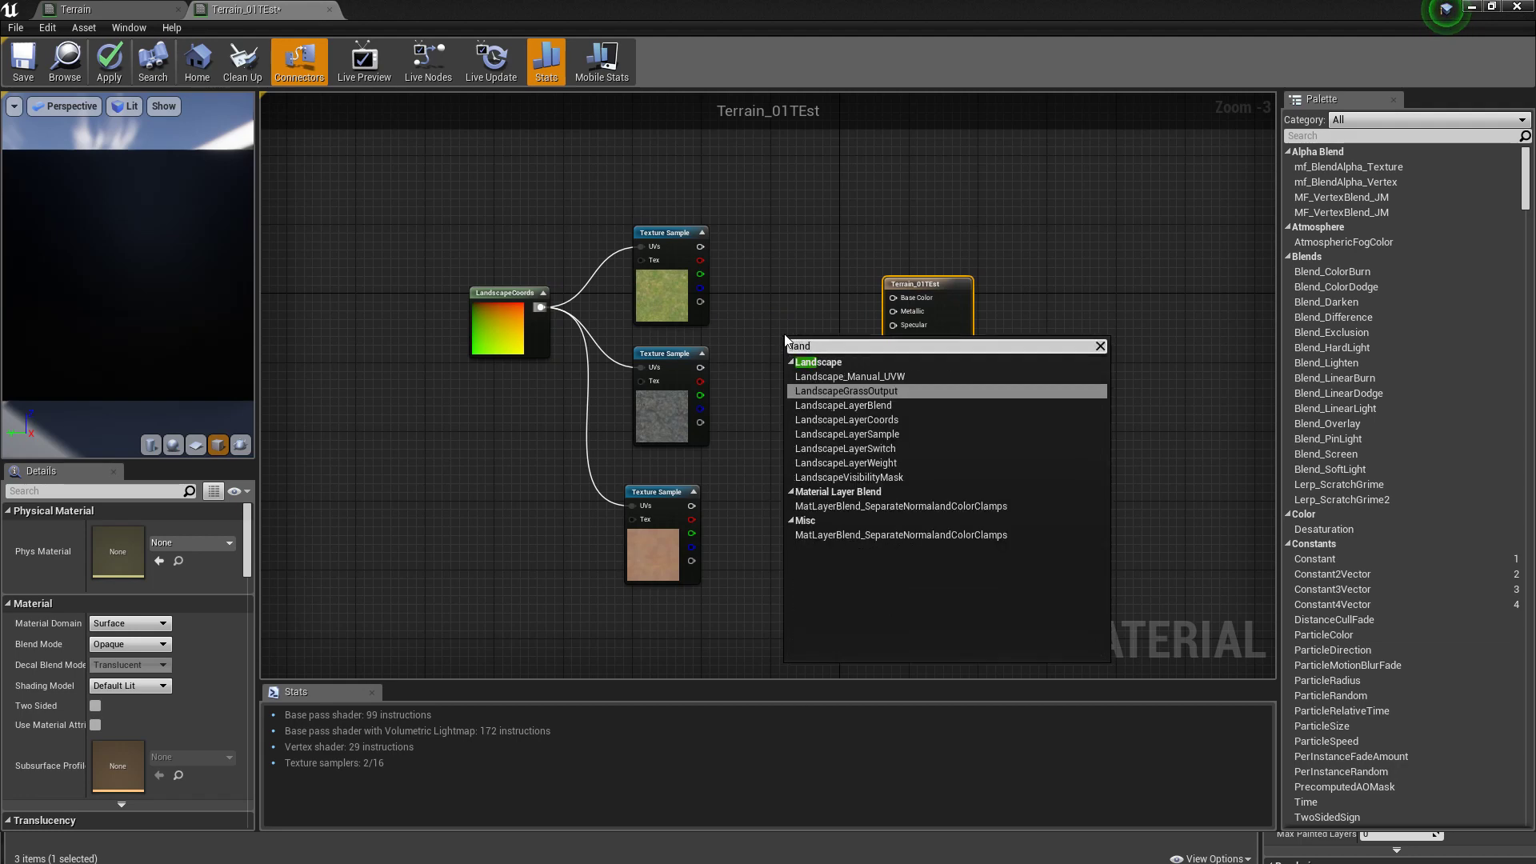
{"action": "key", "text": "Down"}
{"action": "key", "text": "Return"}
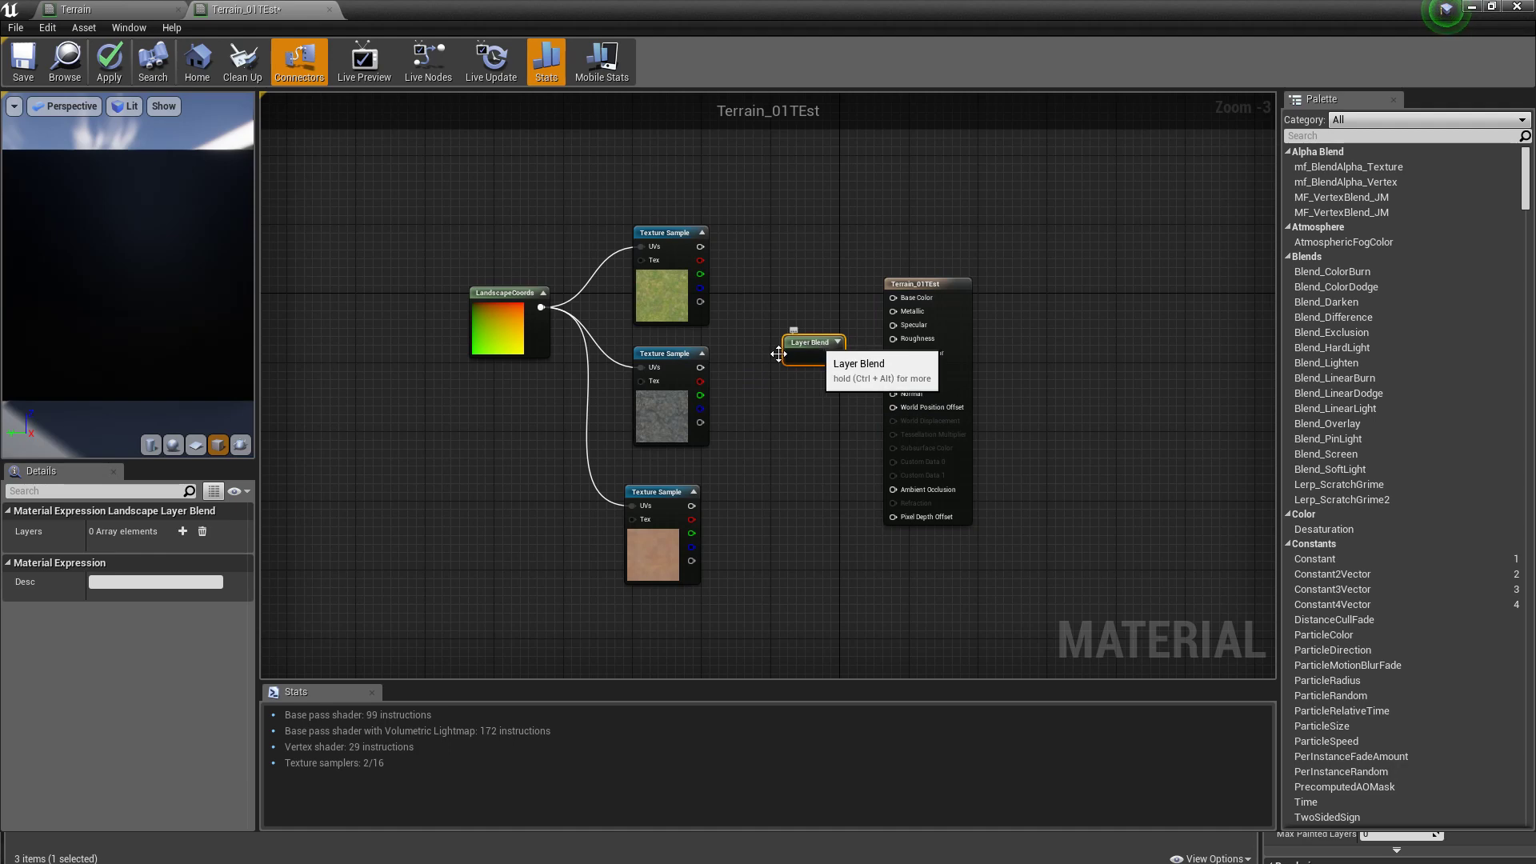
Step: Add a Grass layer with LB Height Blend to the Layer Blend node and connect the grass texture's colour and alpha to its Layer and Height inputs
{"action": "left_click", "coordinate": [179, 534]}
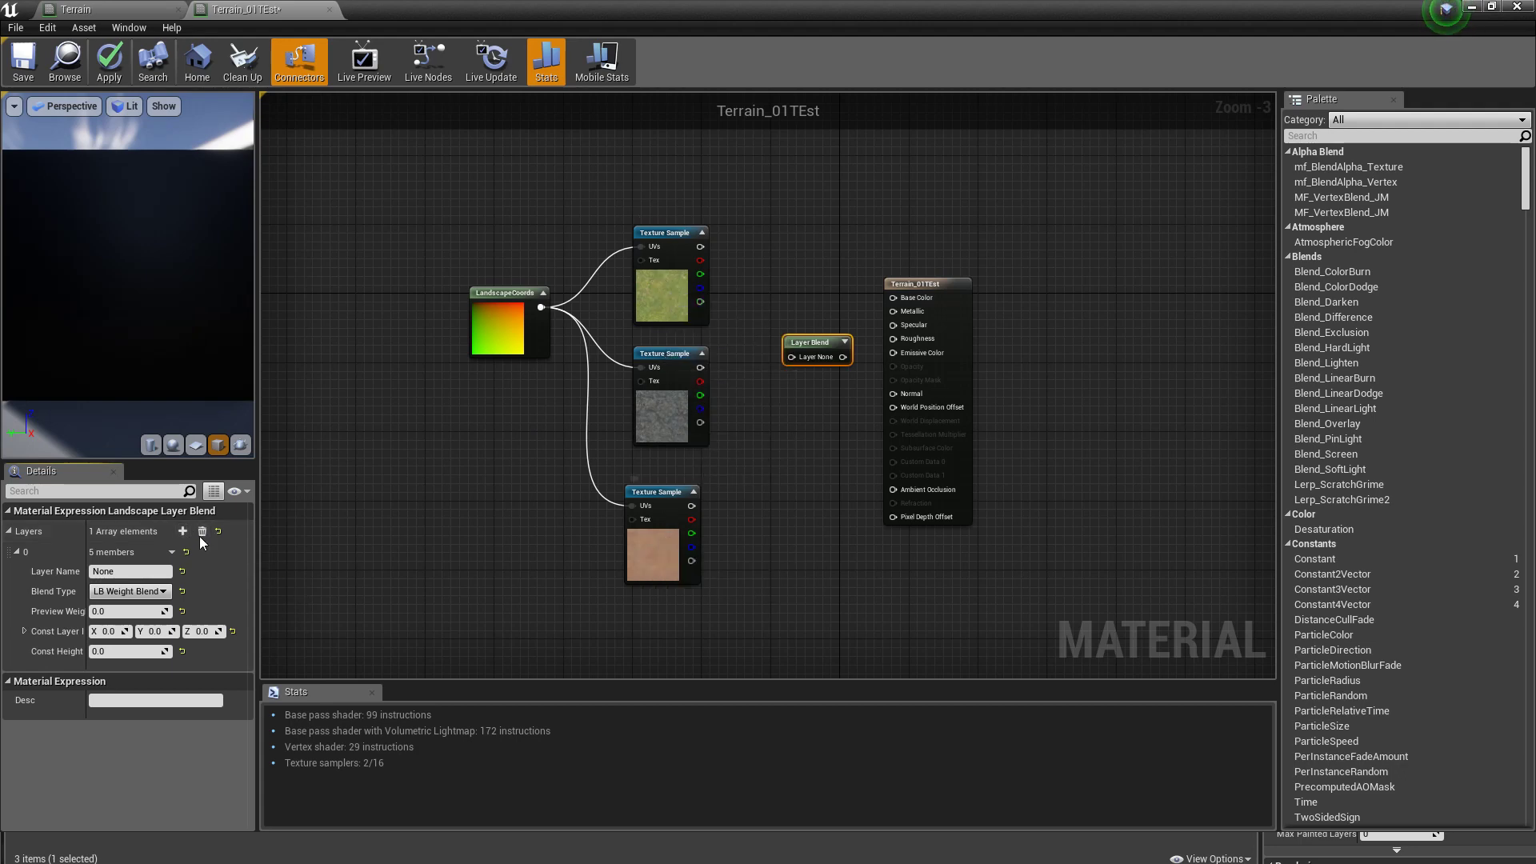
{"action": "left_click", "coordinate": [135, 575]}
{"action": "key", "text": "BackSpace"}
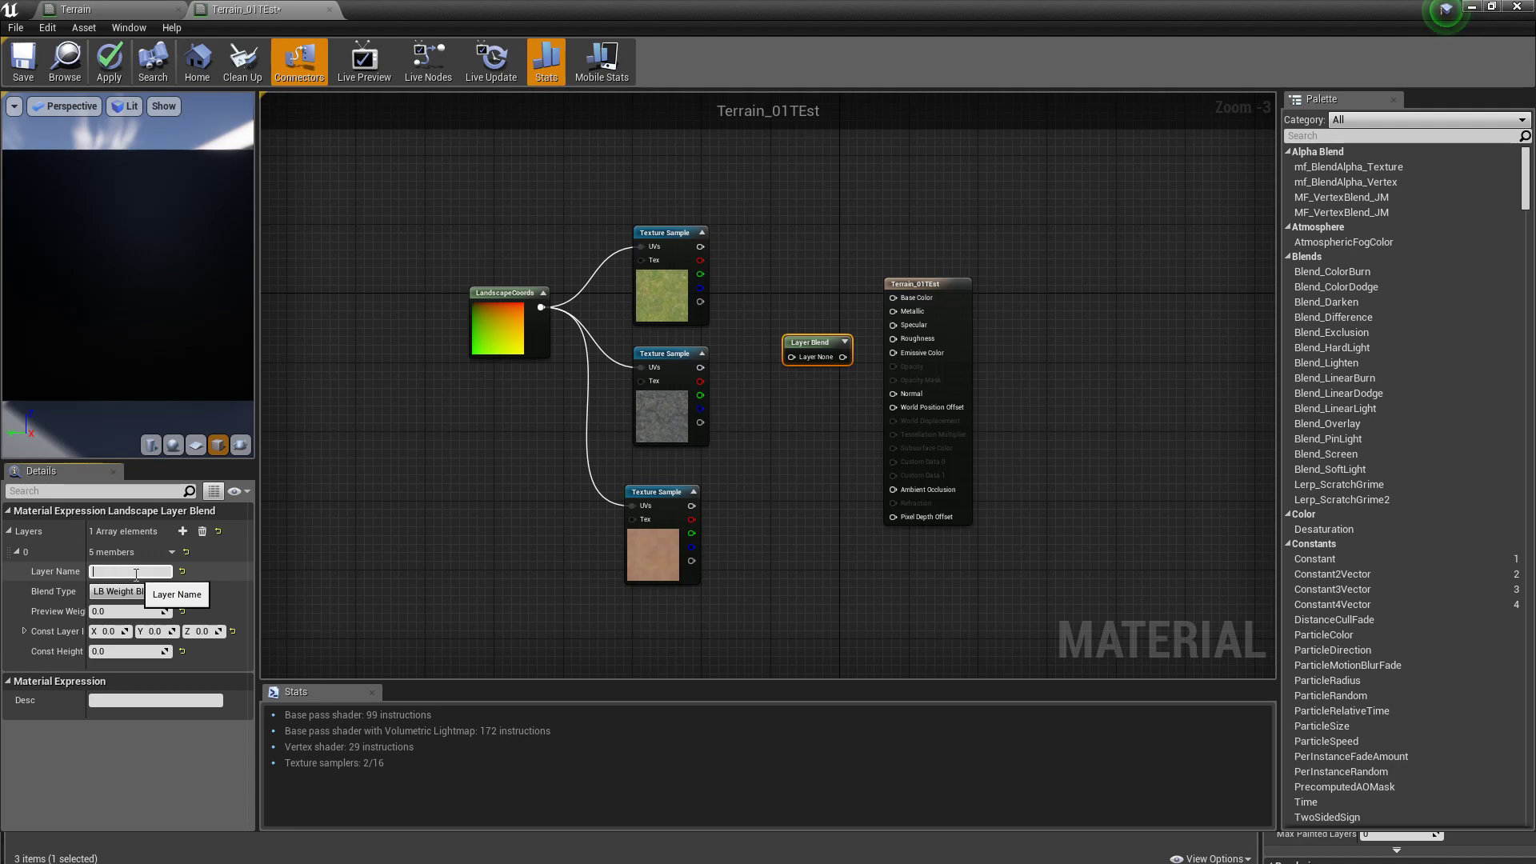
{"action": "type", "text": "Grass"}
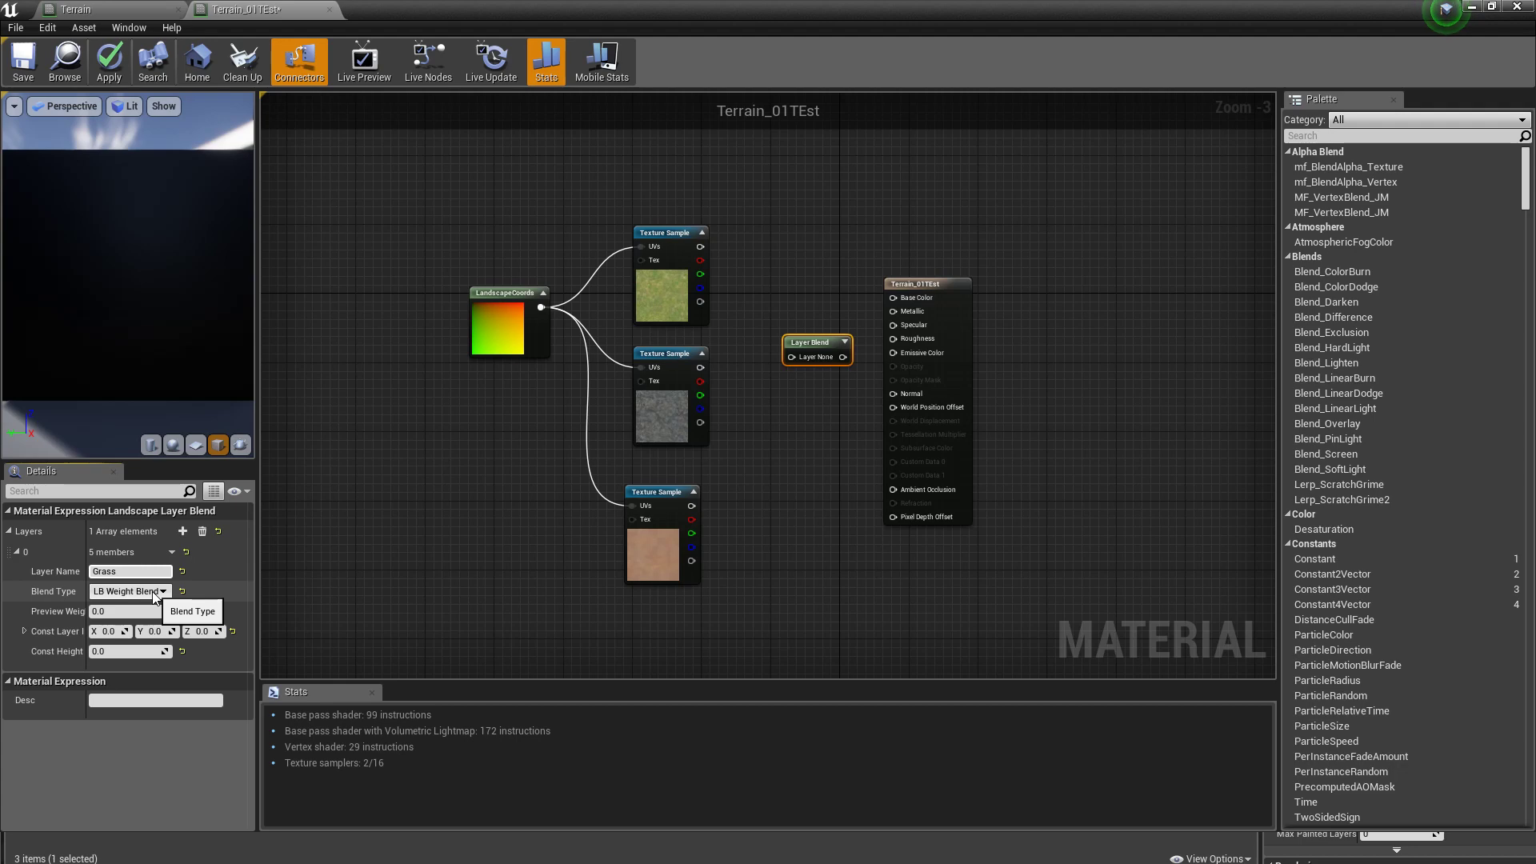
{"action": "left_click", "coordinate": [154, 592]}
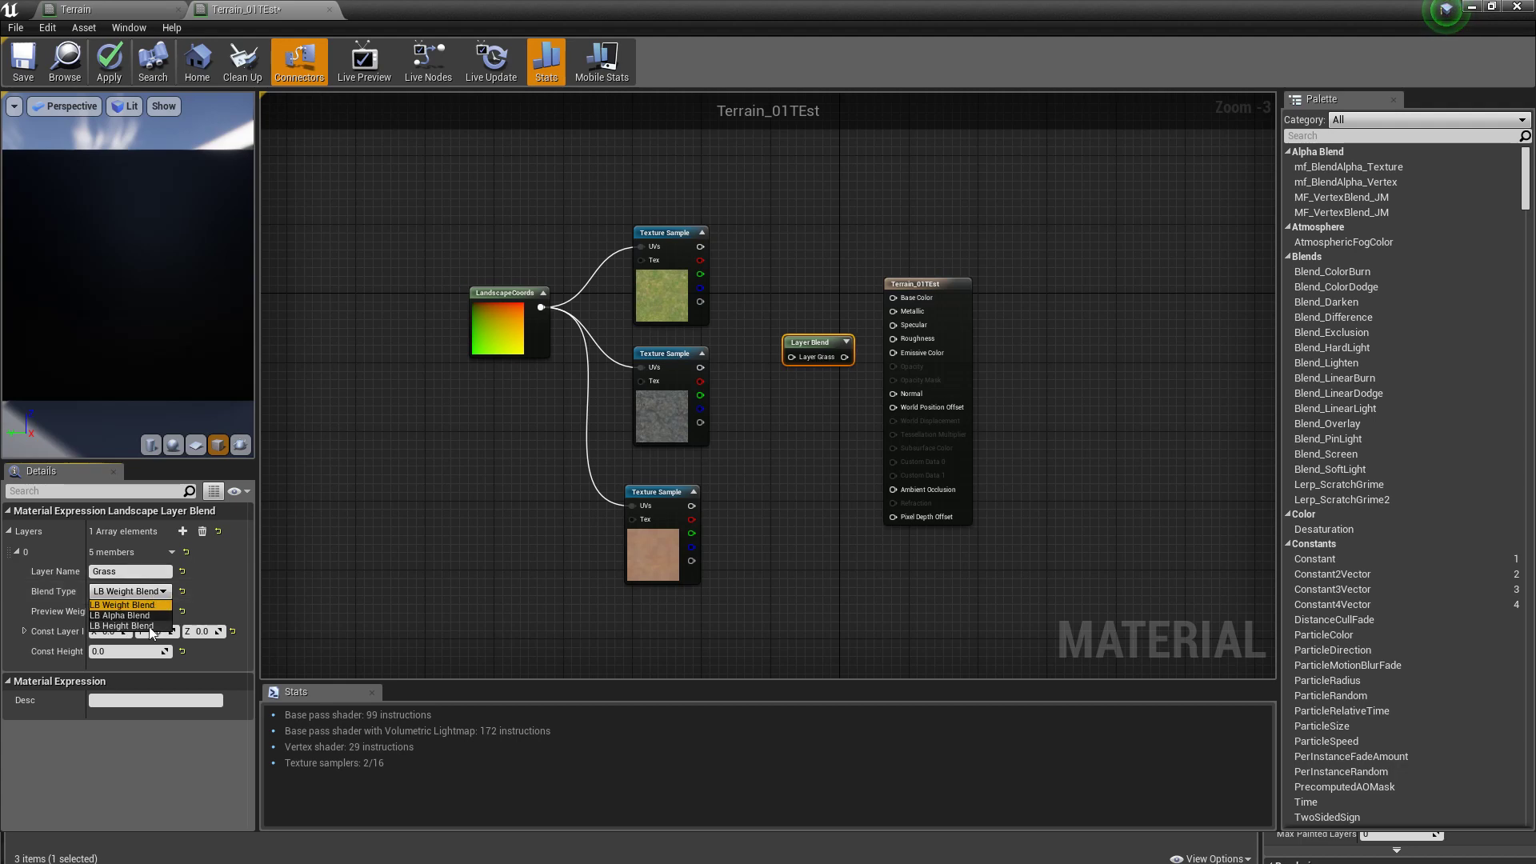
{"action": "left_click", "coordinate": [149, 627]}
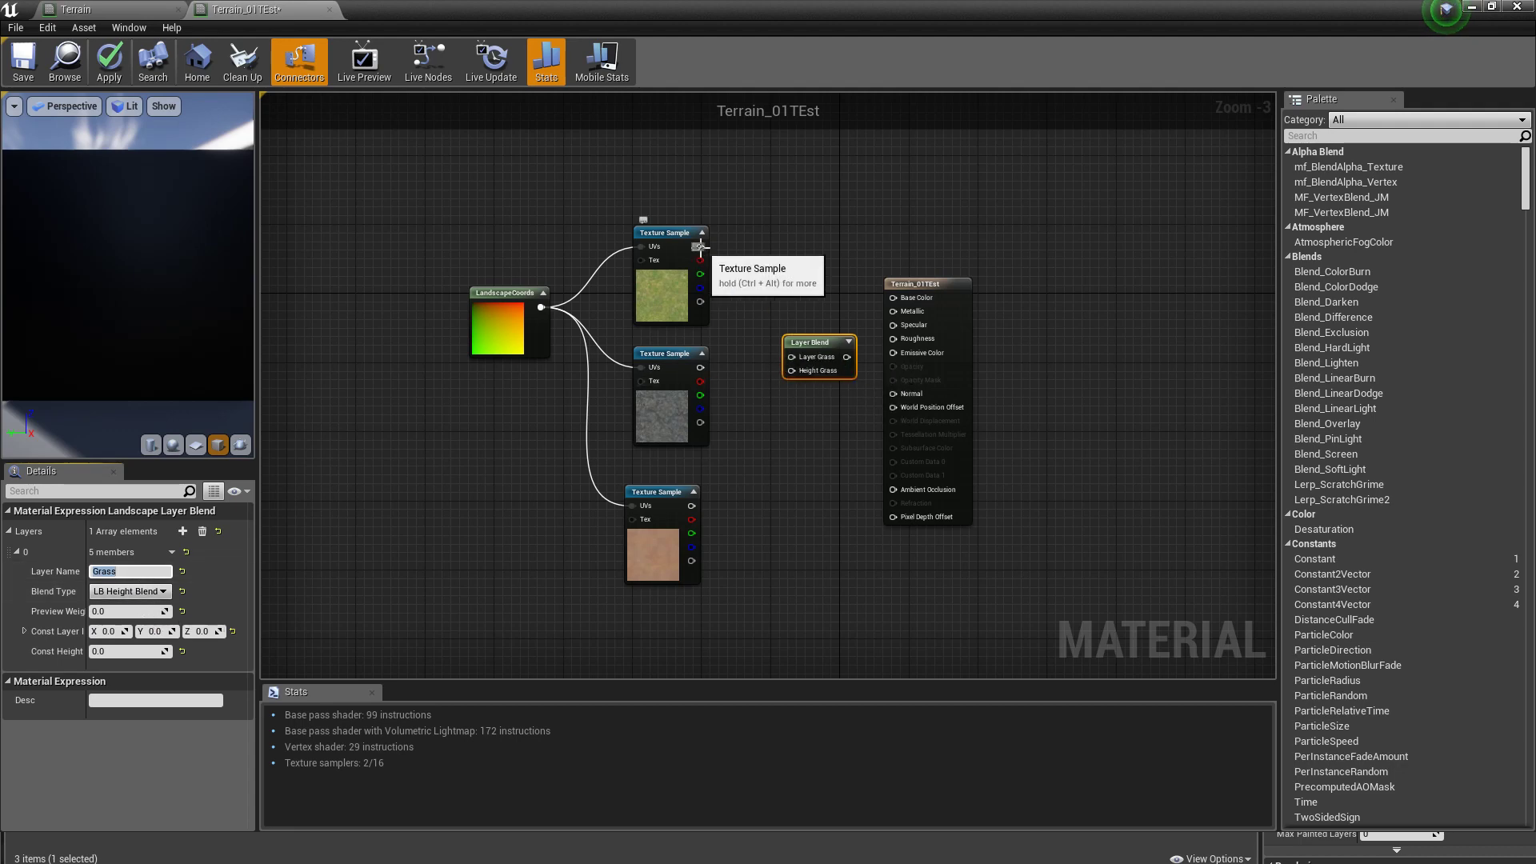
{"action": "left_click_drag", "start_coordinate": [701, 247], "coordinate": [791, 356]}
{"action": "left_click_drag", "start_coordinate": [700, 305], "coordinate": [792, 370]}
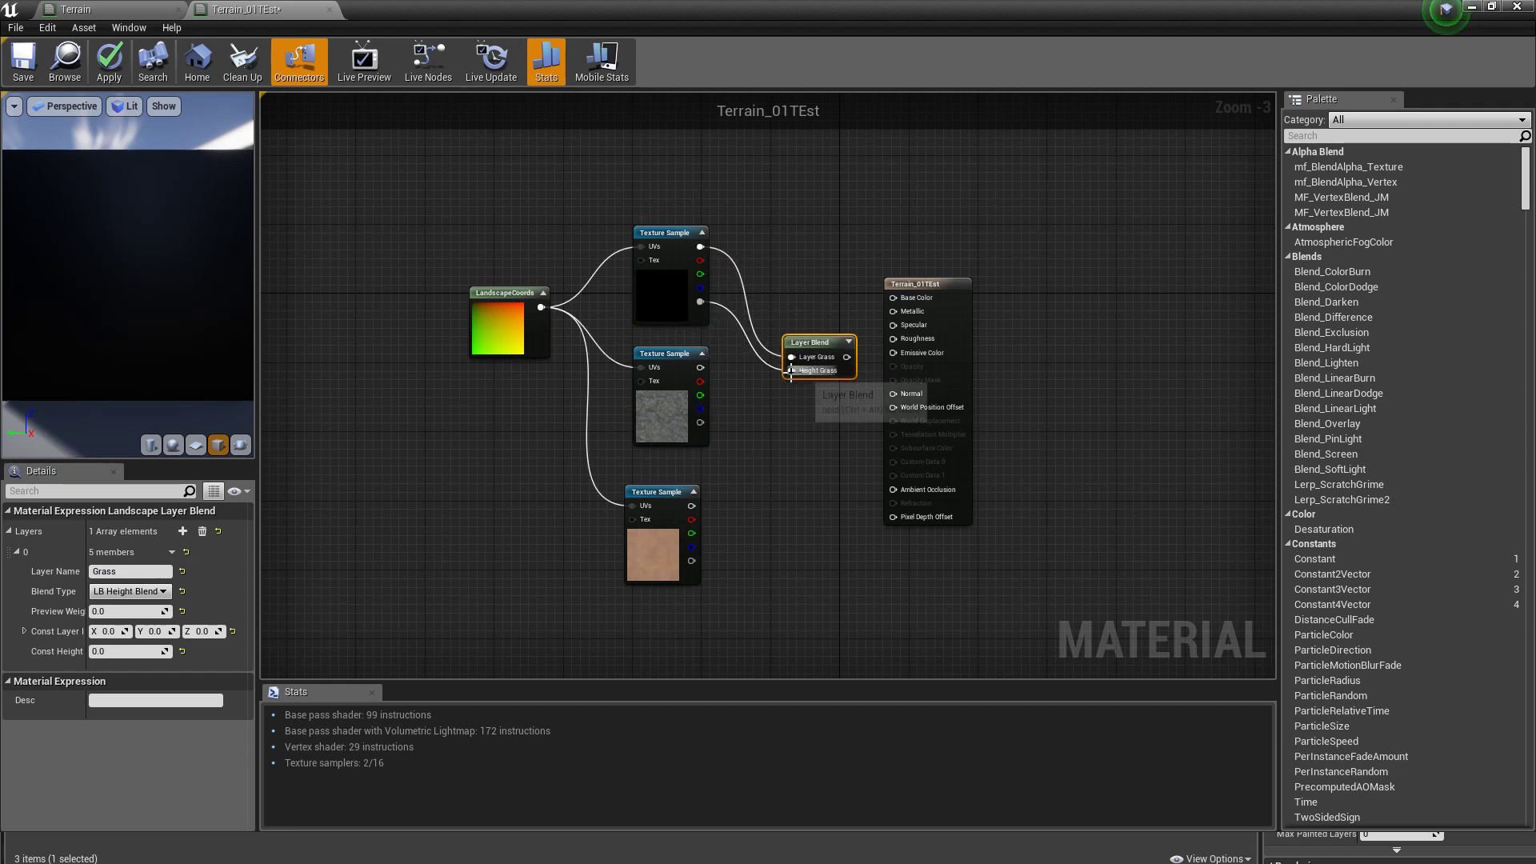
Step: Add a Rock layer with LB Height Blend and connect the basalt texture's colour and alpha to Layer Rock and Height Rock
{"action": "left_click", "coordinate": [182, 531]}
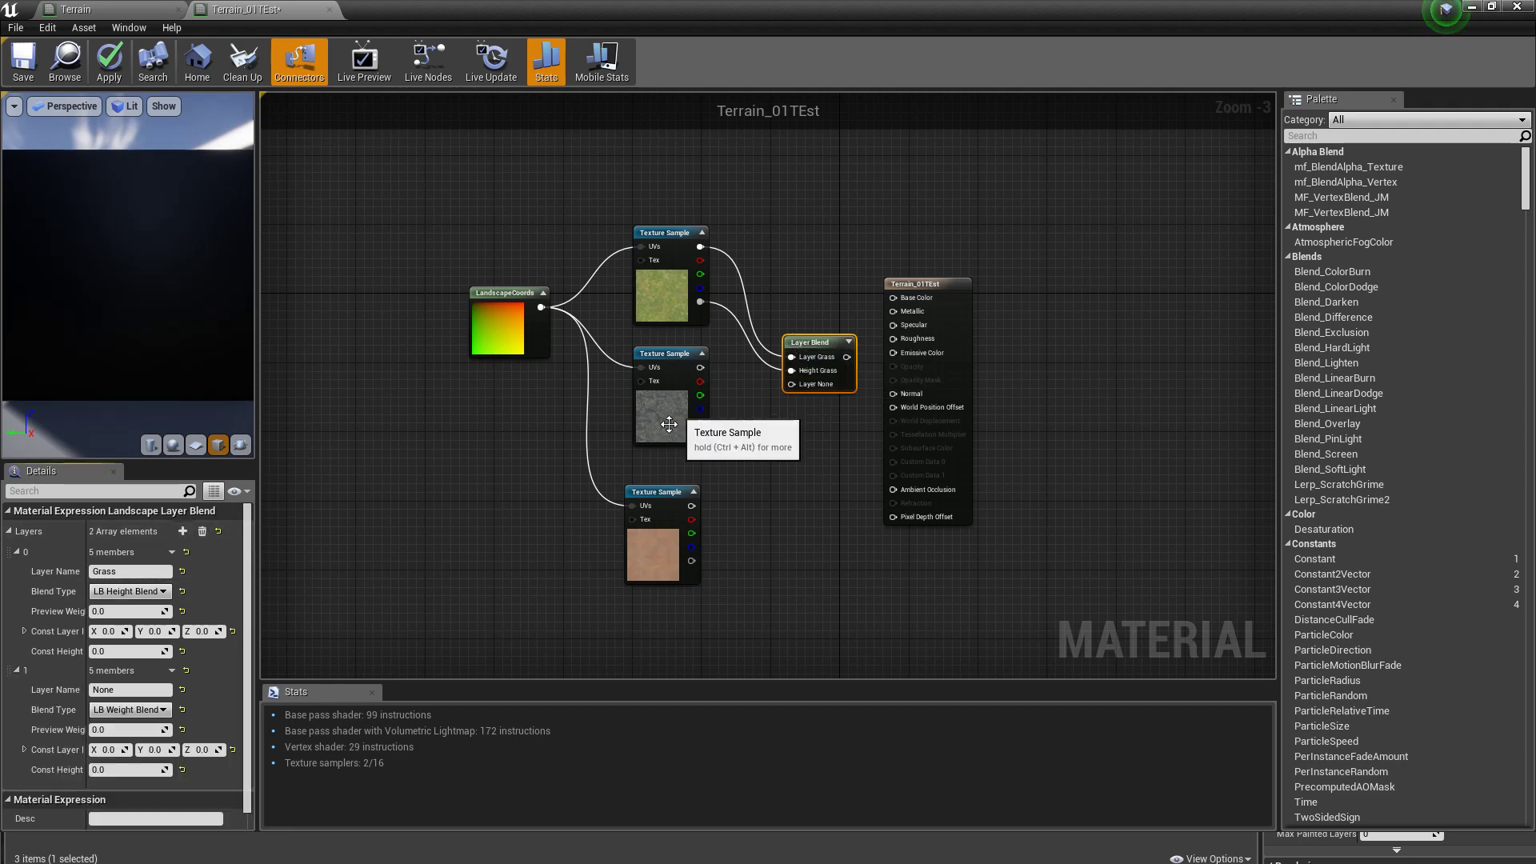
{"action": "scroll", "coordinate": [160, 720], "scroll_direction": "down", "scroll_amount": 1}
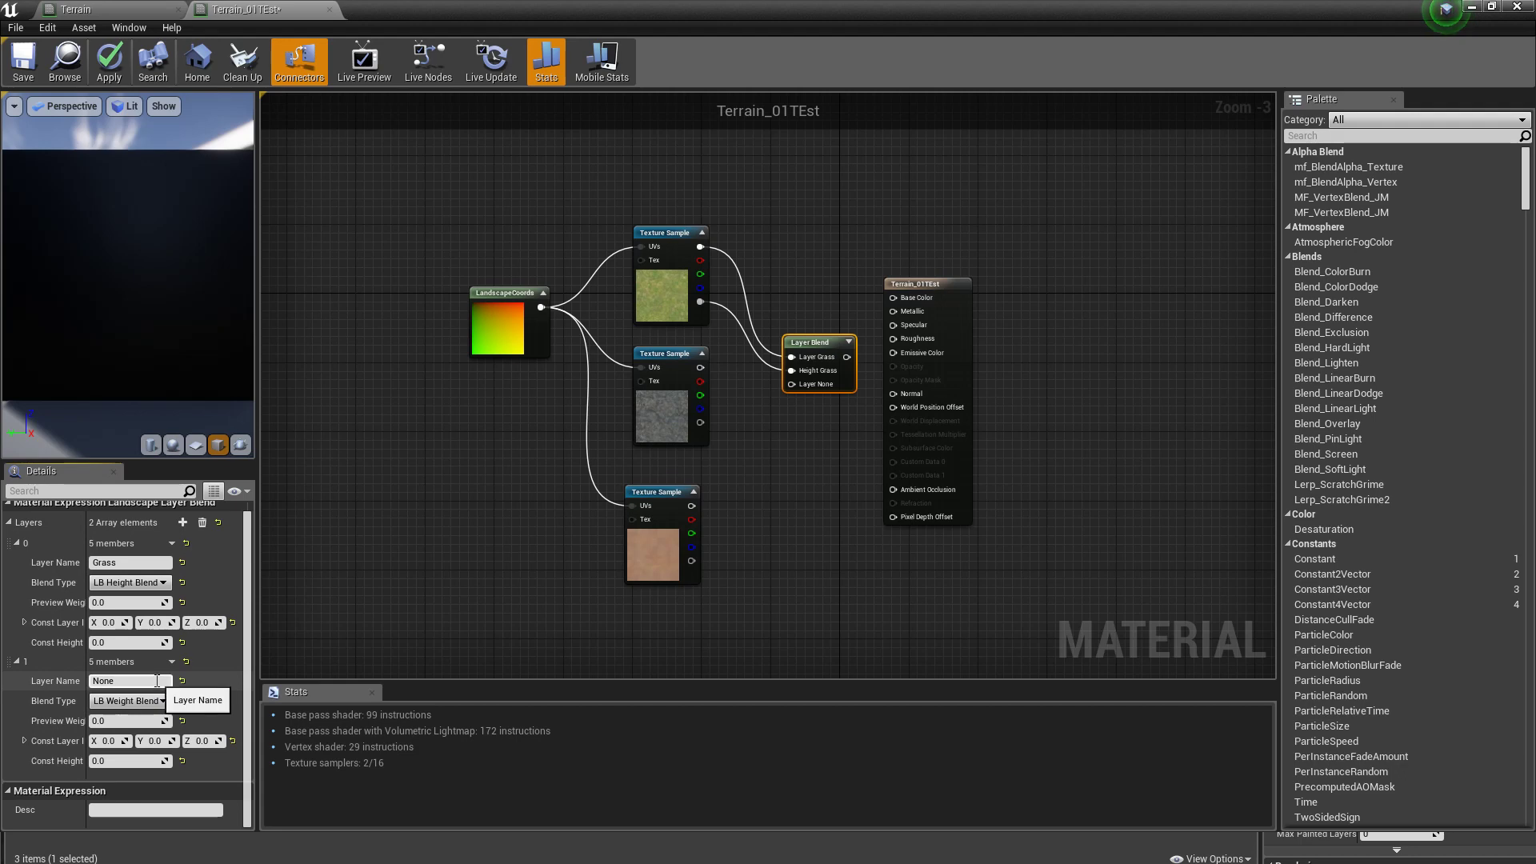
{"action": "left_click", "coordinate": [157, 681]}
{"action": "type", "text": "Rock"}
{"action": "left_click", "coordinate": [148, 701]}
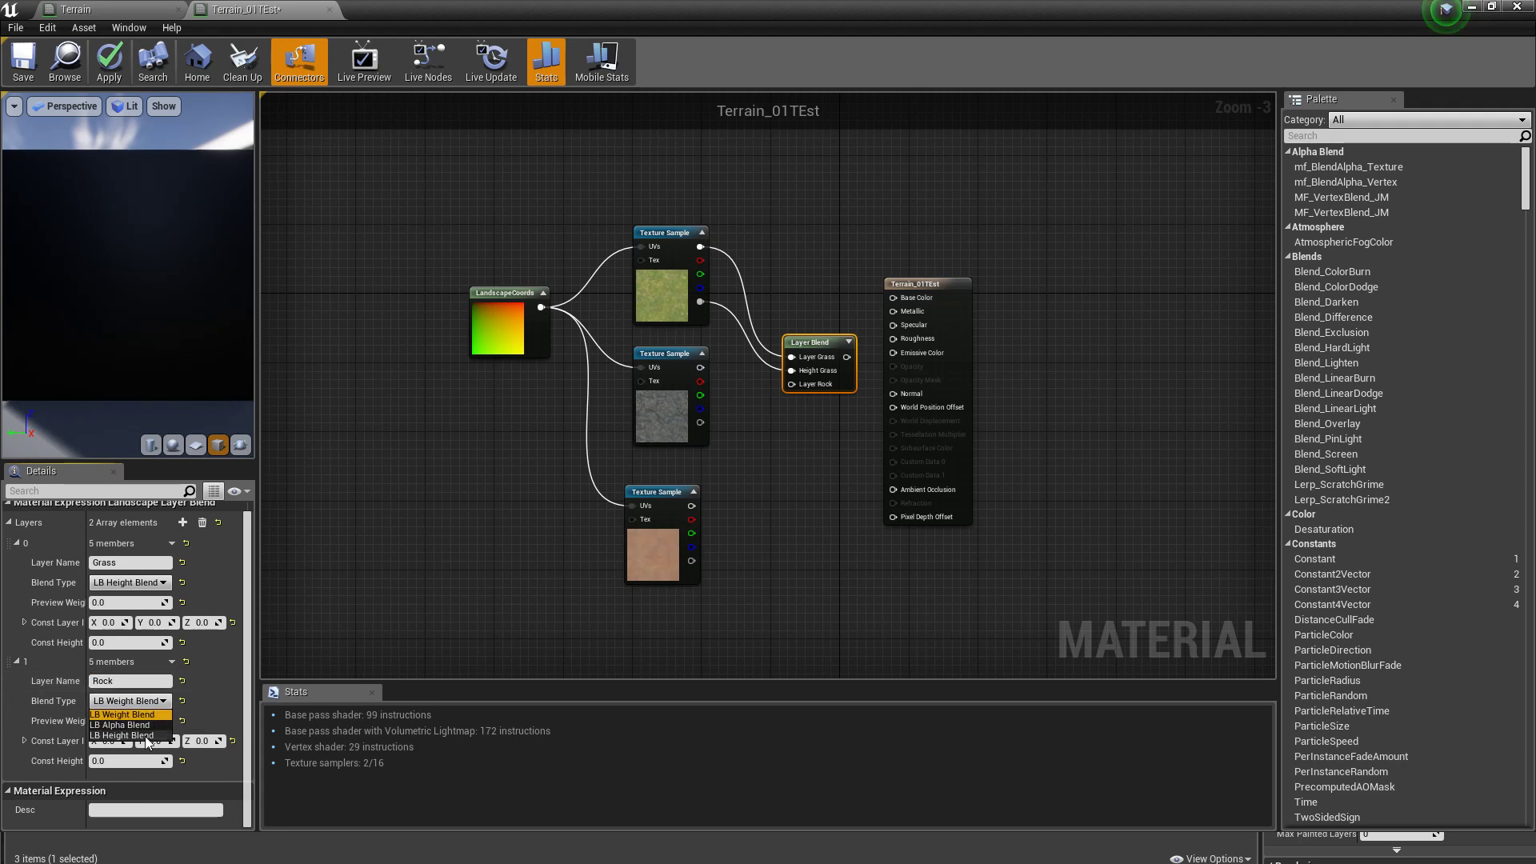
{"action": "left_click", "coordinate": [146, 735]}
{"action": "left_click_drag", "start_coordinate": [701, 367], "coordinate": [792, 387]}
{"action": "left_click_drag", "start_coordinate": [701, 422], "coordinate": [795, 400]}
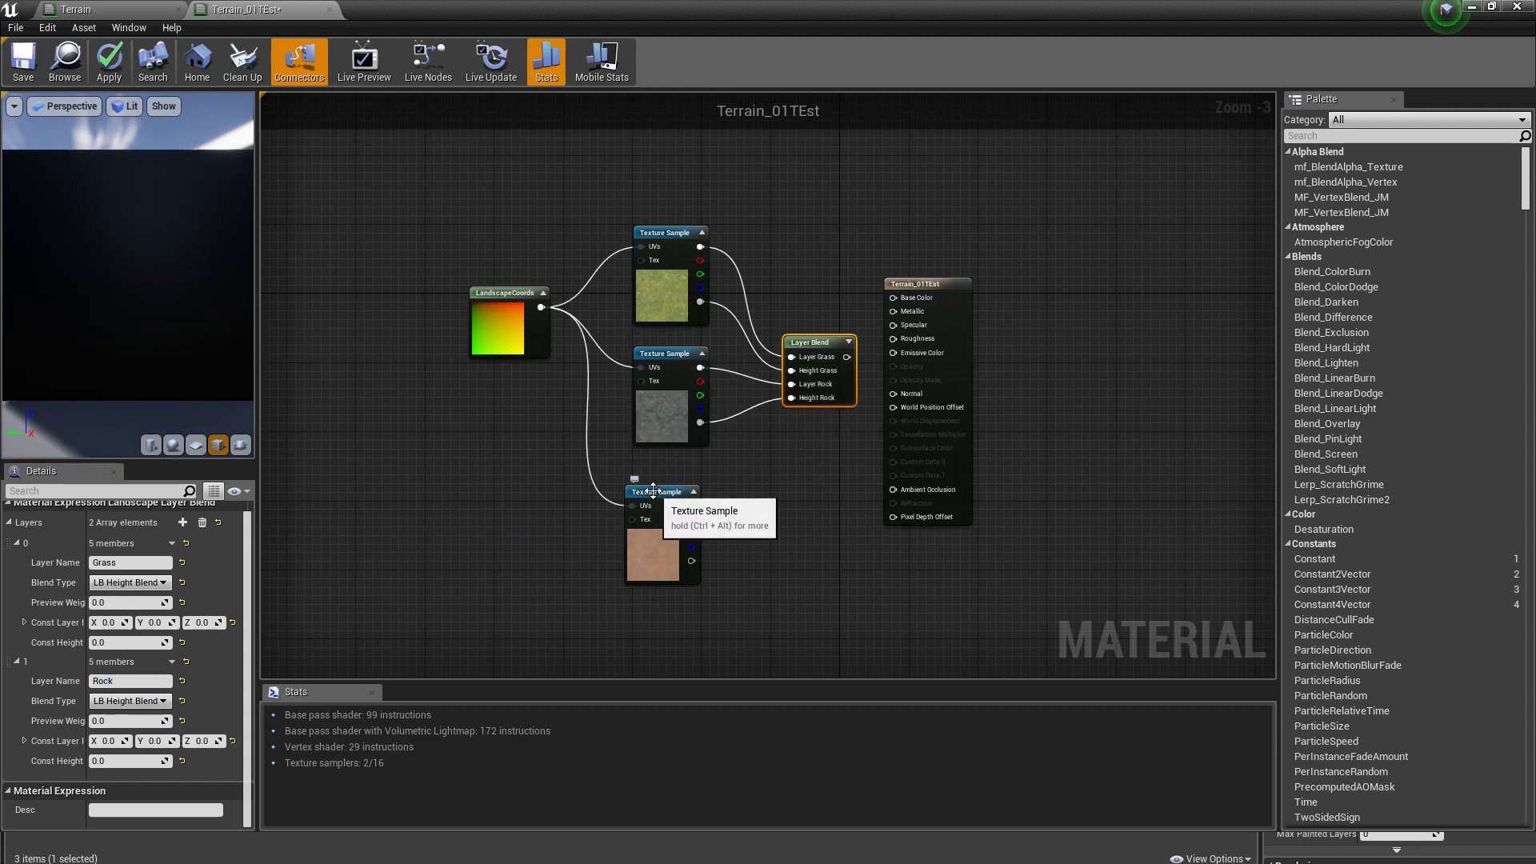
Step: Add a third layer to the Layer Blend node and name it Sand
{"action": "left_click", "coordinate": [182, 522]}
{"action": "scroll", "coordinate": [162, 746], "scroll_direction": "down", "scroll_amount": 2}
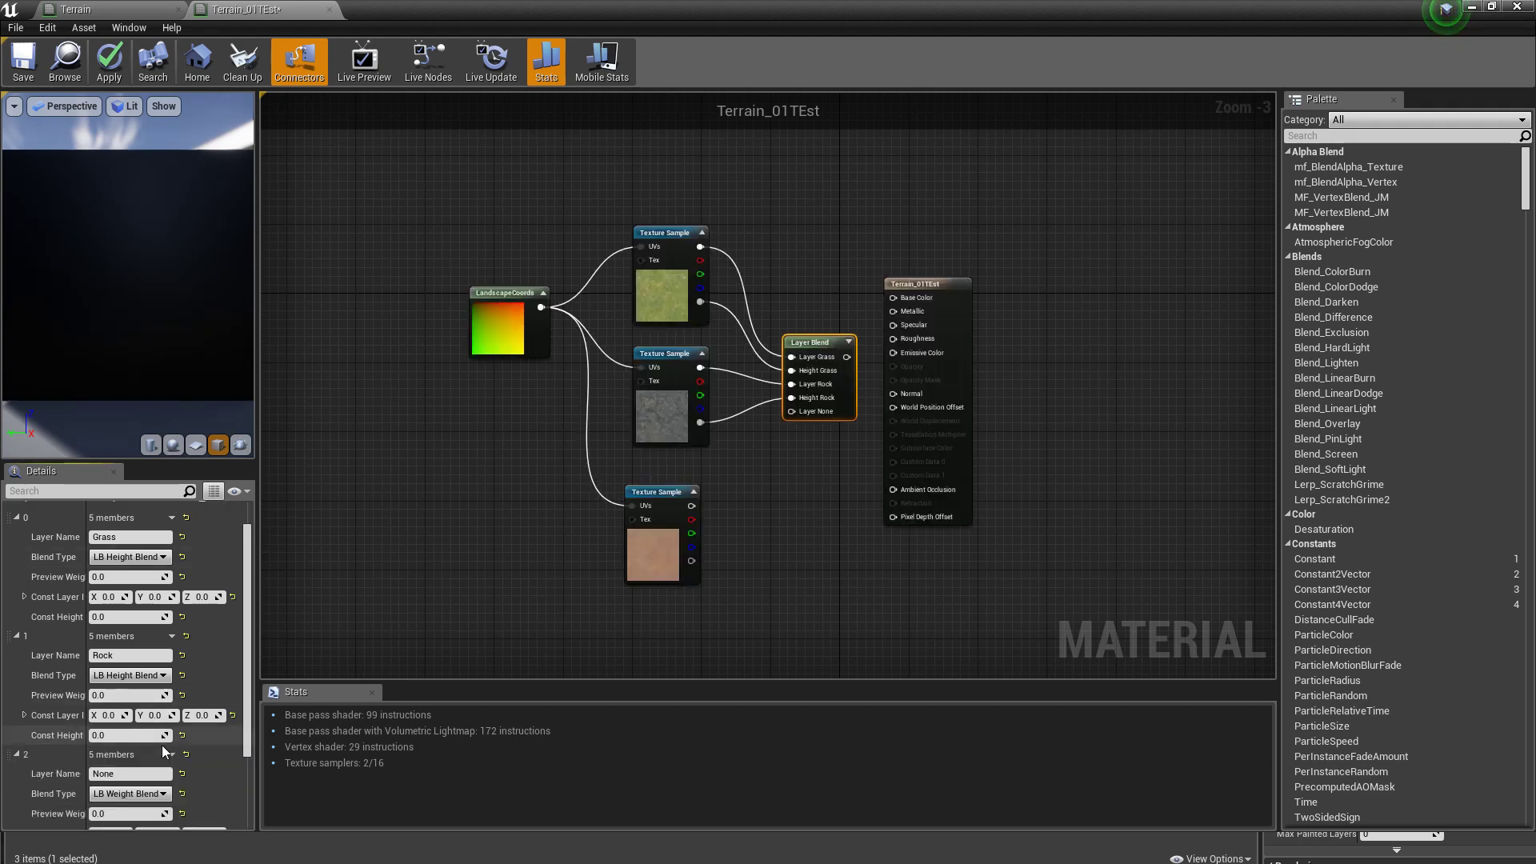
{"action": "left_click", "coordinate": [144, 748]}
{"action": "key", "text": "BackSpace"}
{"action": "type", "text": "Sand"}
{"action": "key", "text": "Return"}
Step: Set the Sand layer to LB Height Blend and connect the sandstone texture's colour and alpha to Layer Sand and Height Sand
{"action": "left_click", "coordinate": [146, 768]}
{"action": "left_click", "coordinate": [128, 792]}
{"action": "scroll", "coordinate": [252, 779], "scroll_direction": "down", "scroll_amount": 2}
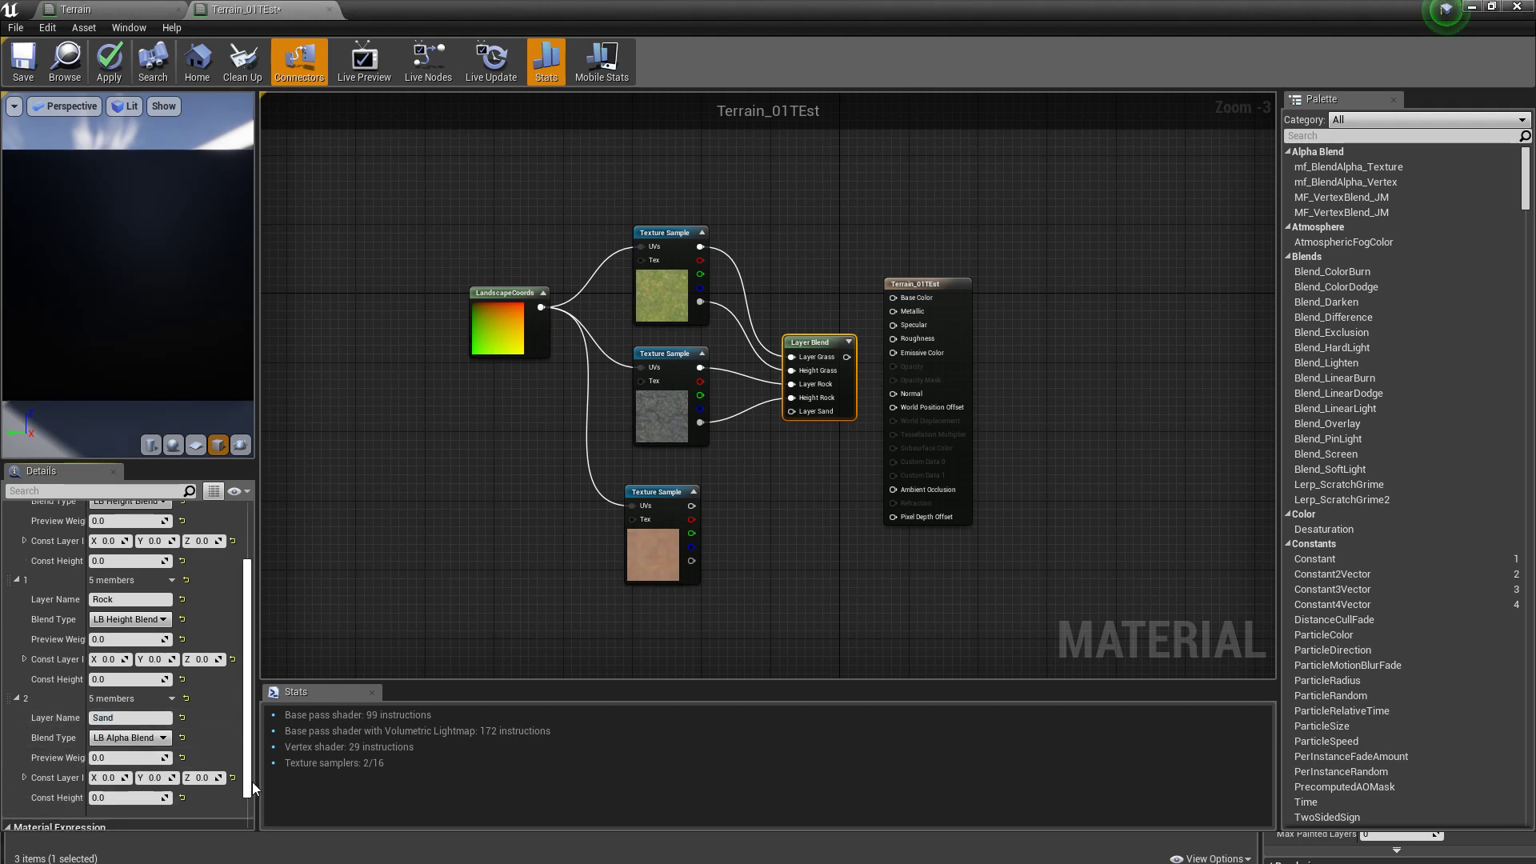
{"action": "scroll", "coordinate": [253, 787], "scroll_direction": "up", "scroll_amount": 1}
{"action": "mouse_move", "coordinate": [691, 506]}
{"action": "left_mouse_down"}
{"action": "mouse_move", "coordinate": [777, 407]}
{"action": "mouse_move", "coordinate": [716, 534]}
{"action": "mouse_move", "coordinate": [716, 512]}
{"action": "left_mouse_up"}
{"action": "left_click", "coordinate": [305, 597]}
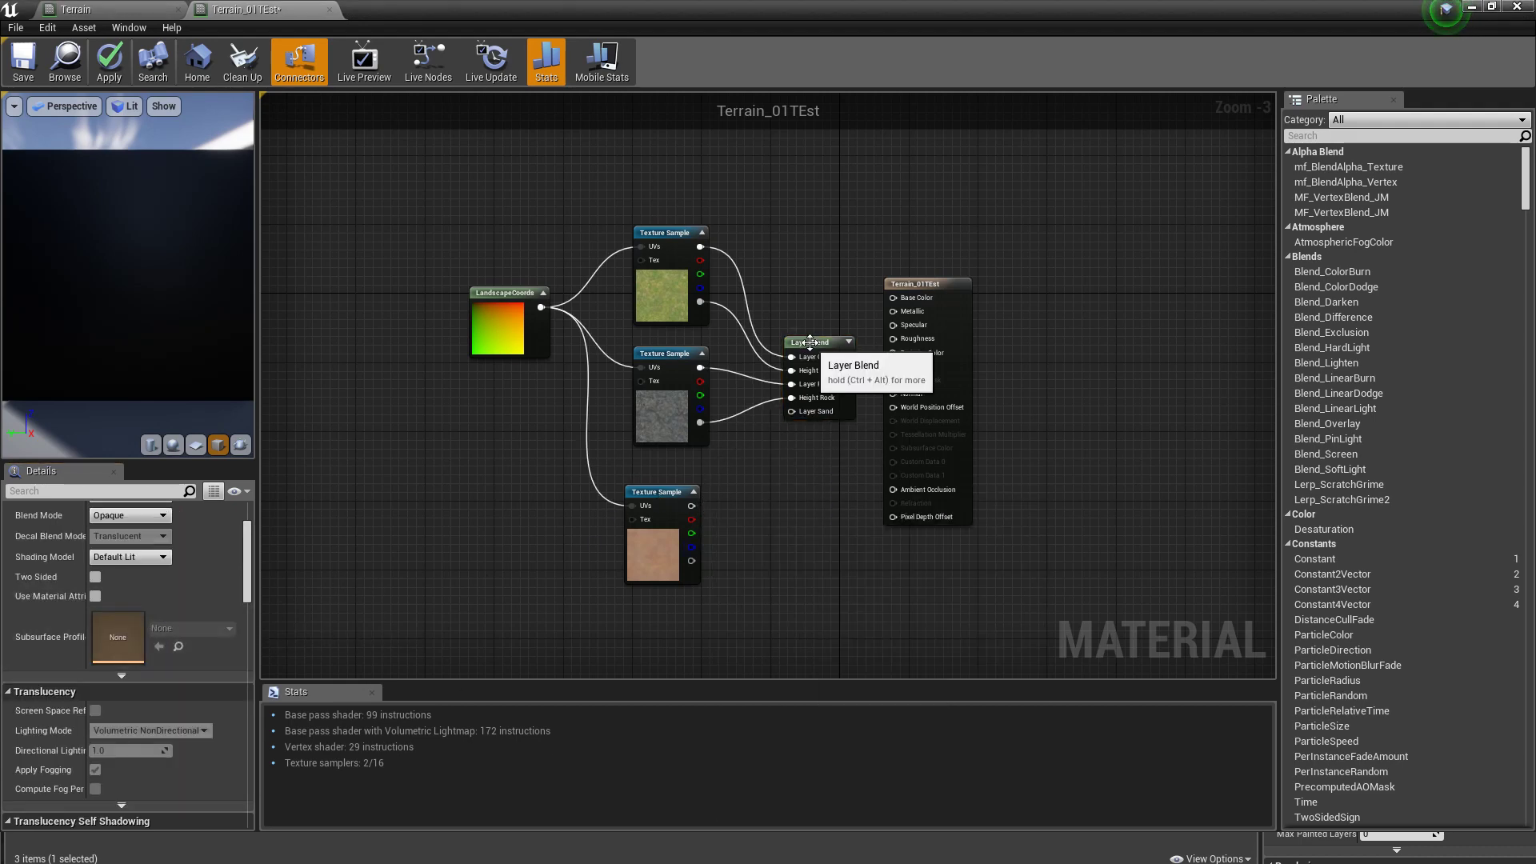
{"action": "scroll", "coordinate": [112, 640], "scroll_direction": "down", "scroll_amount": 2}
{"action": "left_click", "coordinate": [145, 709]}
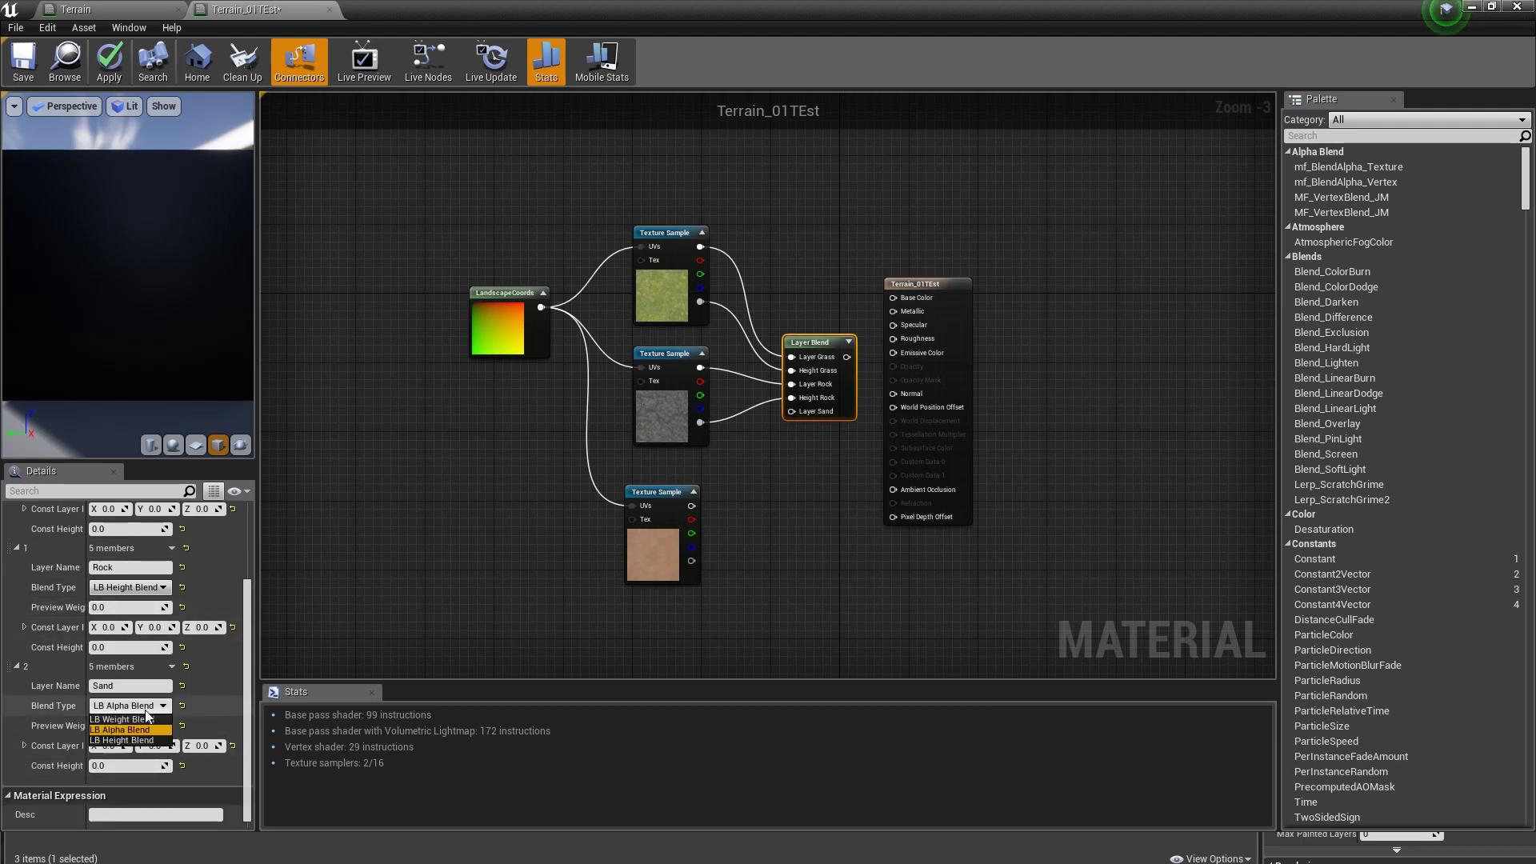
{"action": "left_click", "coordinate": [149, 741]}
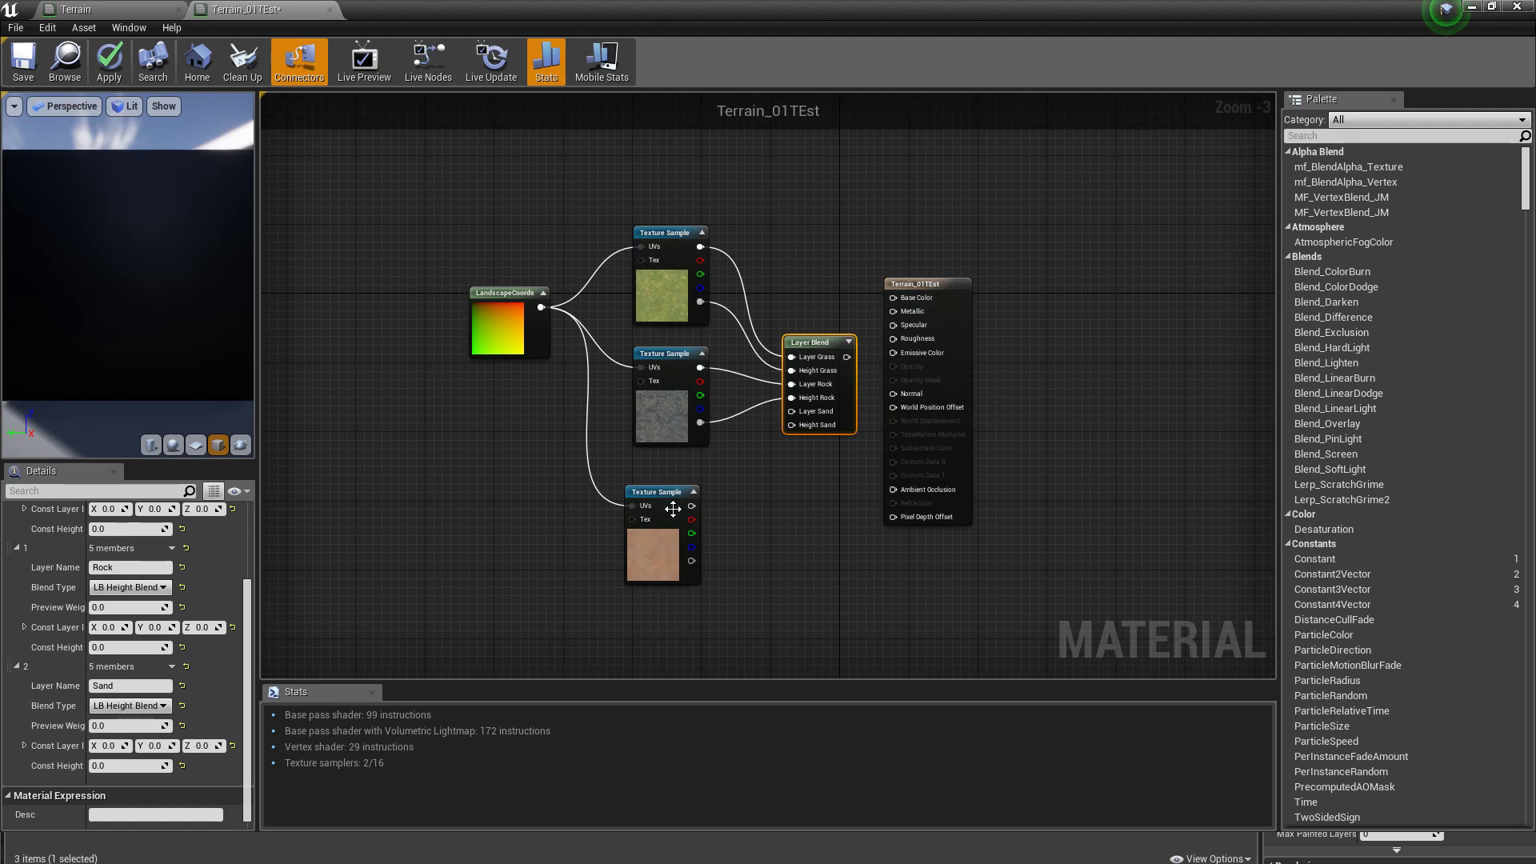
{"action": "left_click_drag", "start_coordinate": [691, 505], "coordinate": [792, 412]}
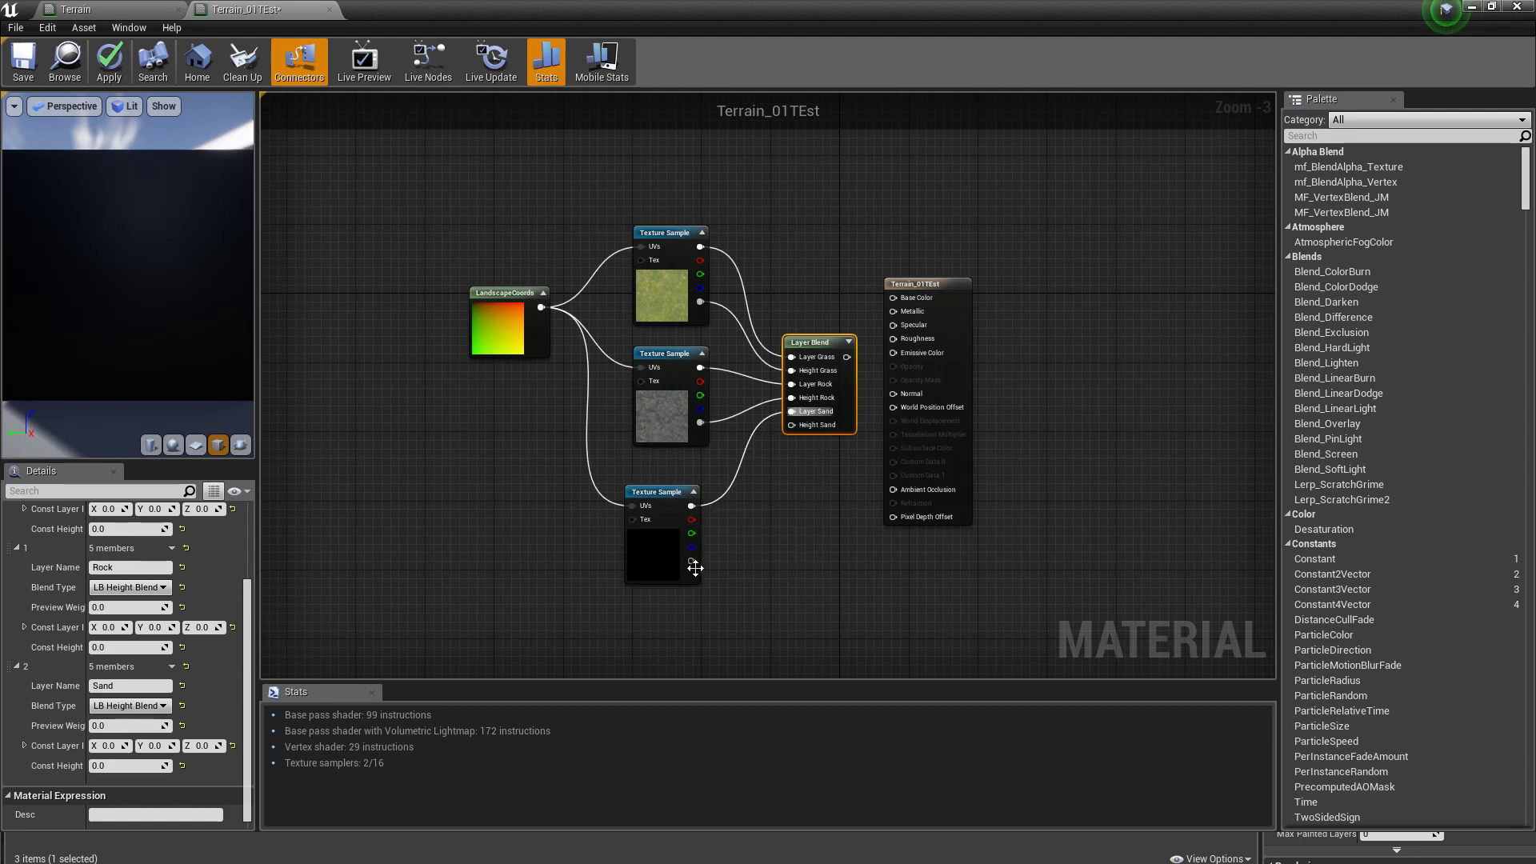
{"action": "left_click_drag", "start_coordinate": [691, 560], "coordinate": [792, 425]}
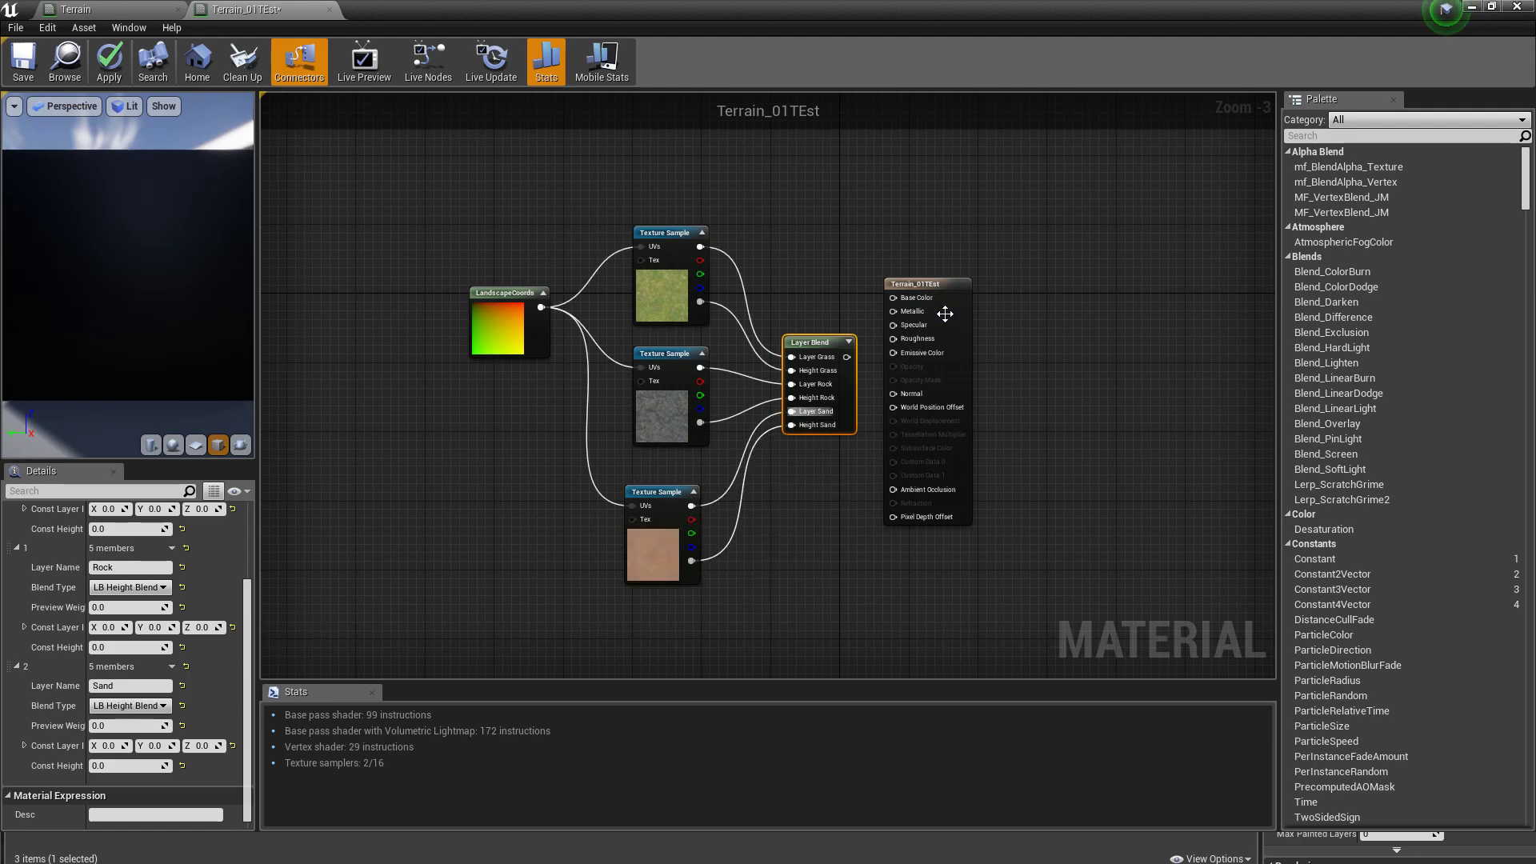
Step: Connect the Layer Blend output to the material's Base Color and align the sandstone colour texture with the other two
{"action": "left_click_drag", "start_coordinate": [931, 286], "coordinate": [965, 287]}
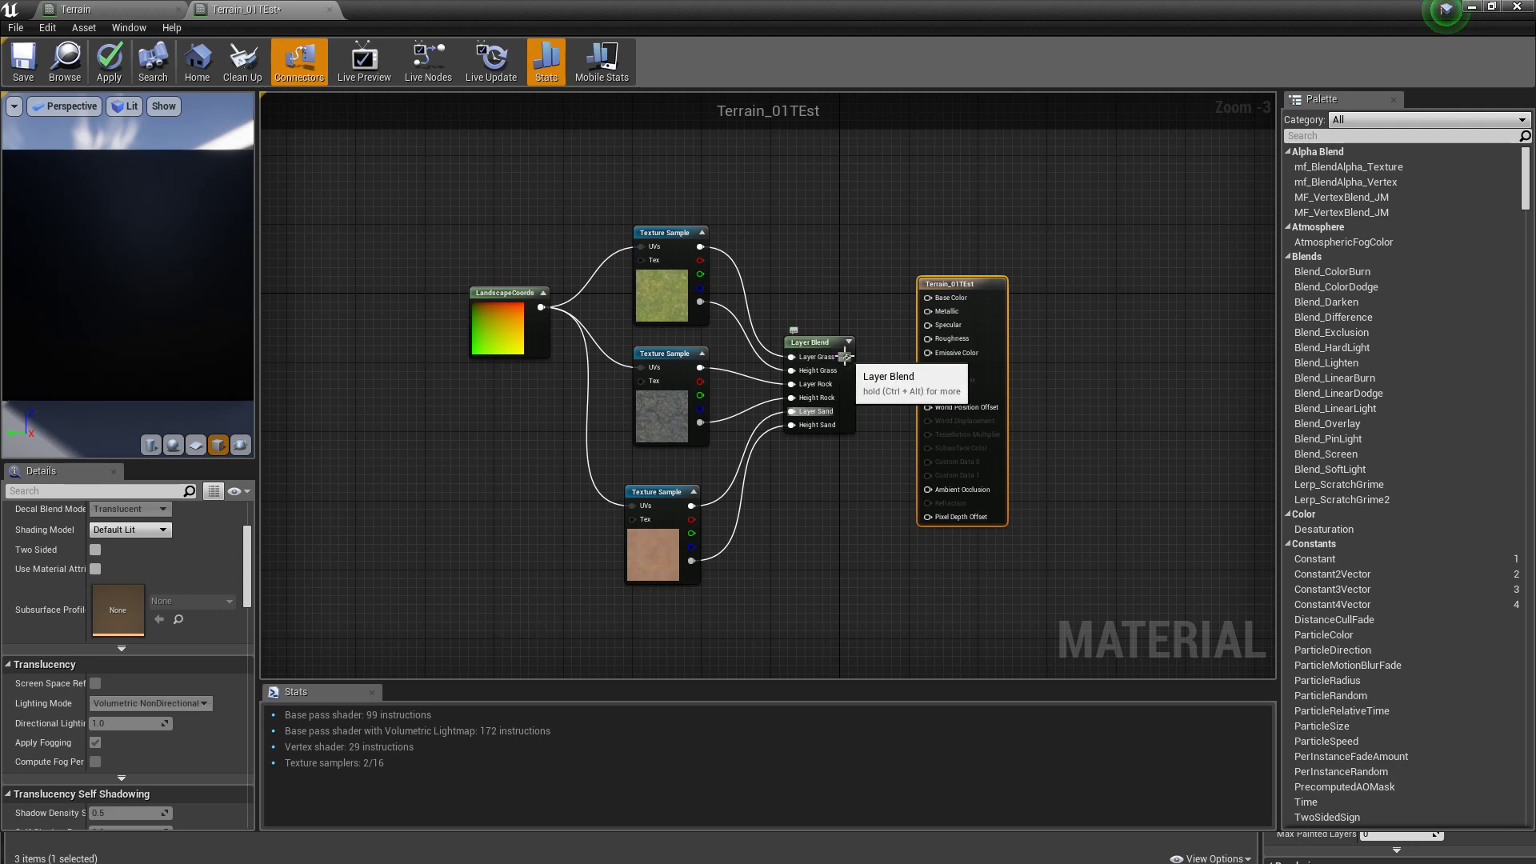
{"action": "left_click_drag", "start_coordinate": [846, 357], "coordinate": [927, 297]}
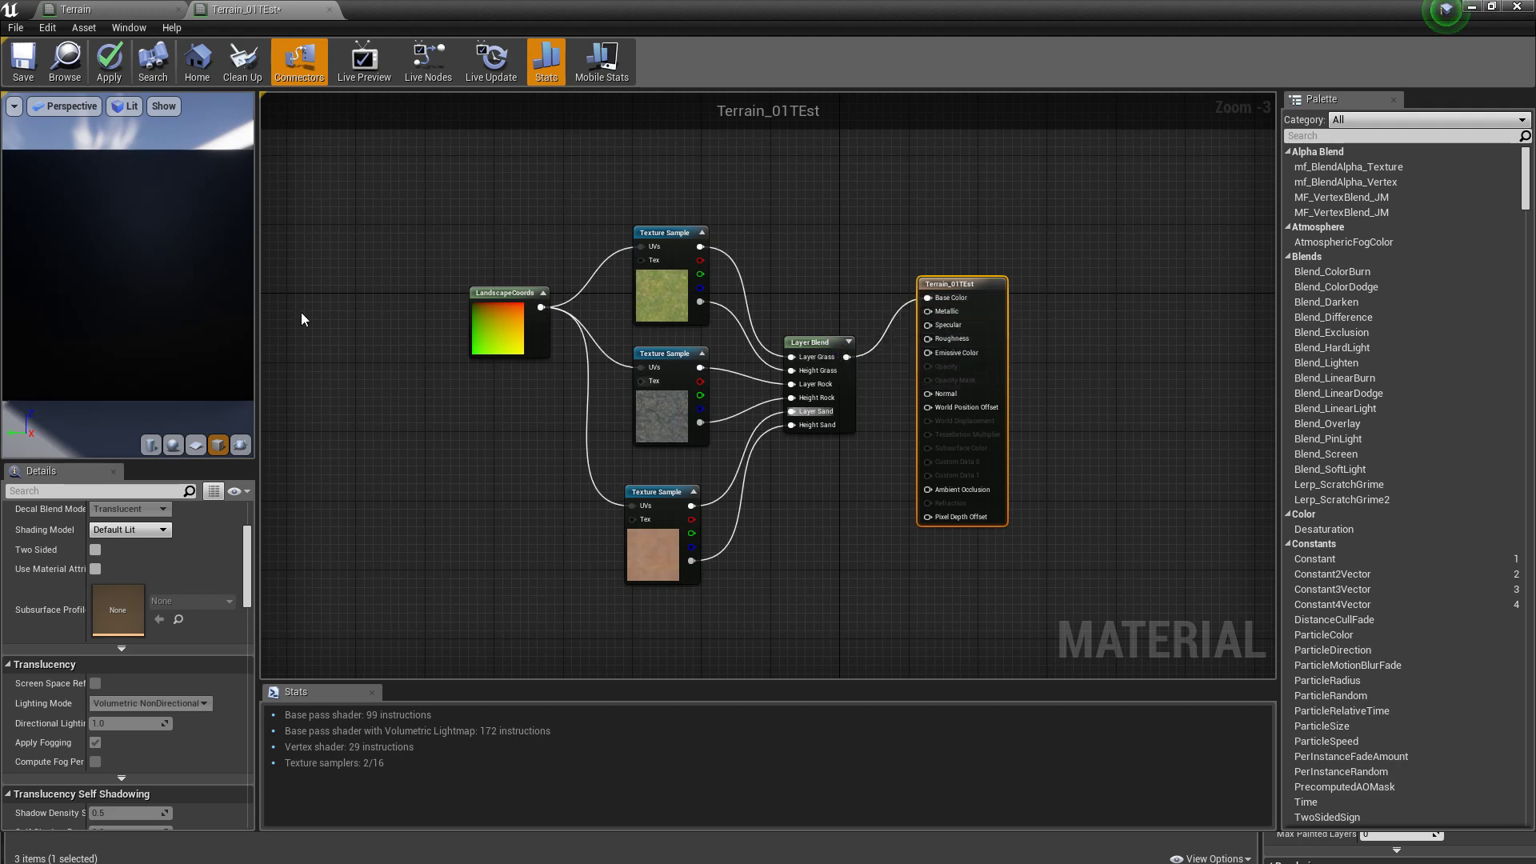
{"action": "right_click_drag", "start_coordinate": [415, 426], "coordinate": [354, 410]}
{"action": "left_click_drag", "start_coordinate": [589, 480], "coordinate": [597, 480]}
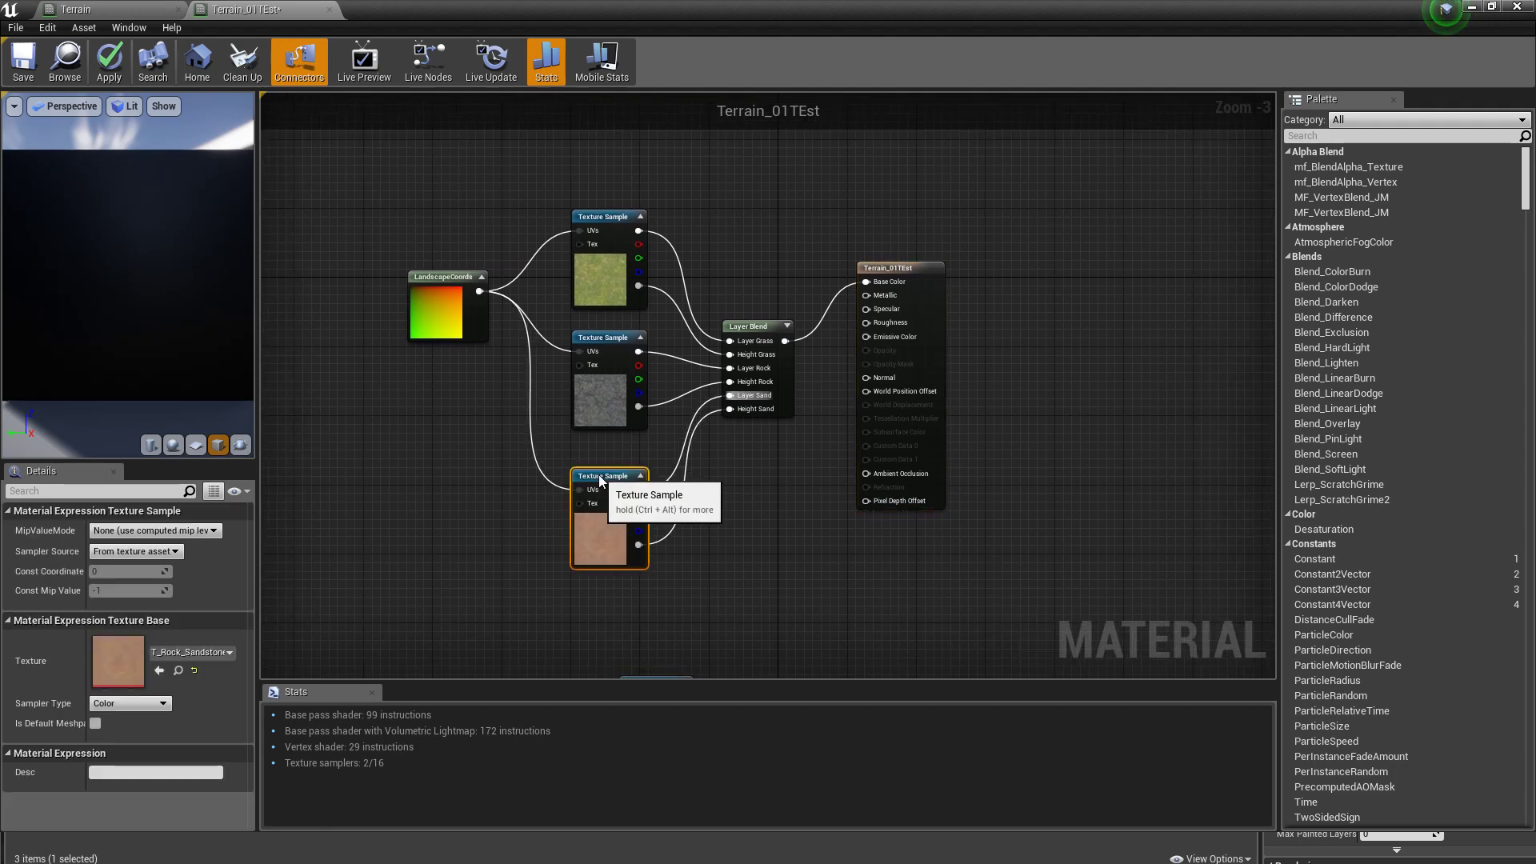
Step: In the Layer Blend node, set the preview weight to 1.0 for Grass and 0.5 for Rock
{"action": "left_click", "coordinate": [703, 525]}
{"action": "left_click", "coordinate": [744, 333]}
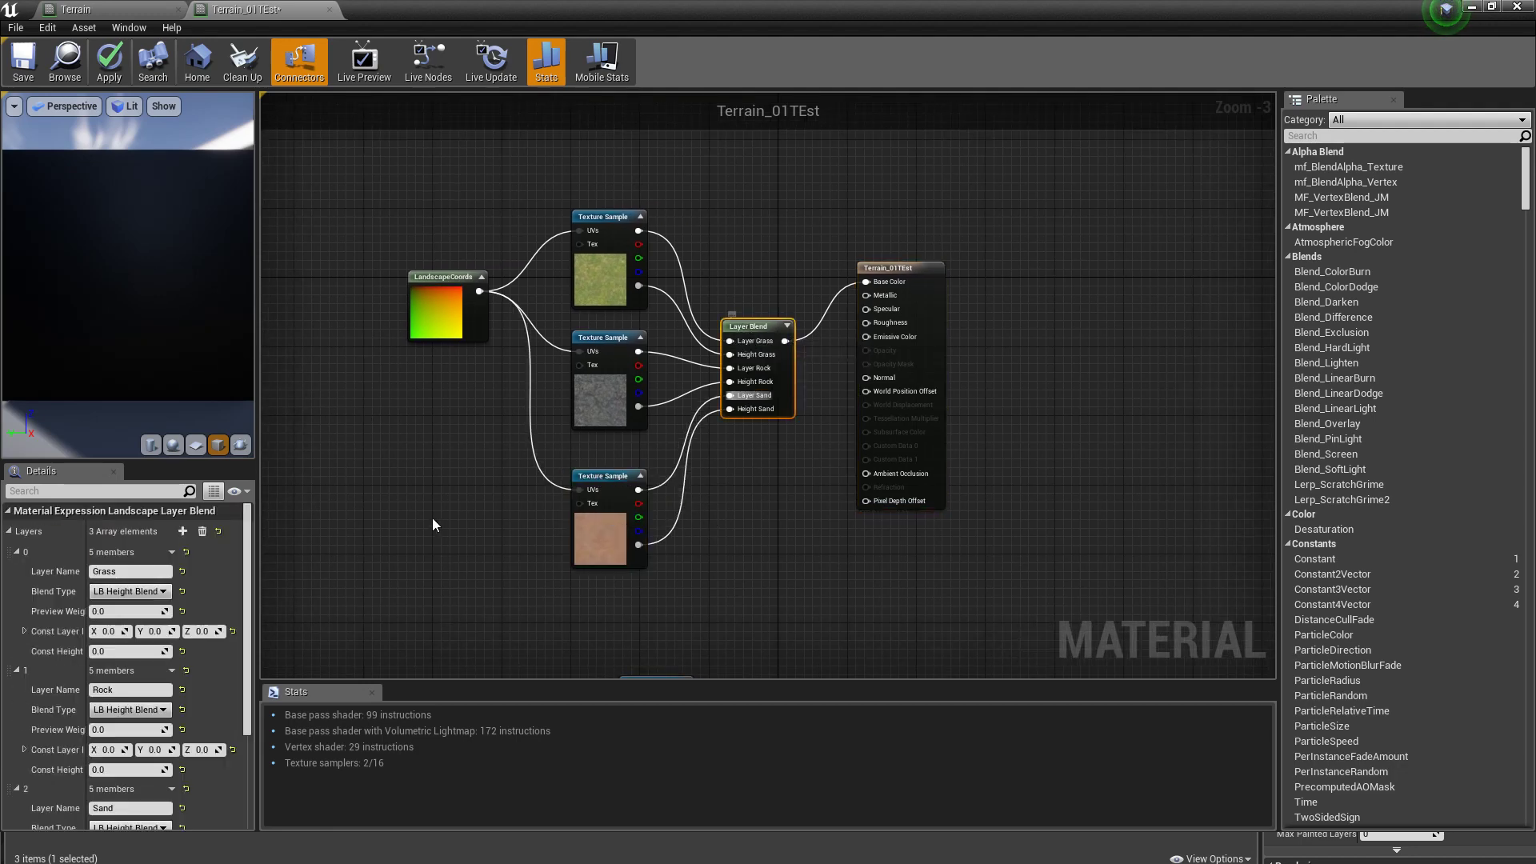
{"action": "right_click_drag", "start_coordinate": [296, 617], "coordinate": [333, 546]}
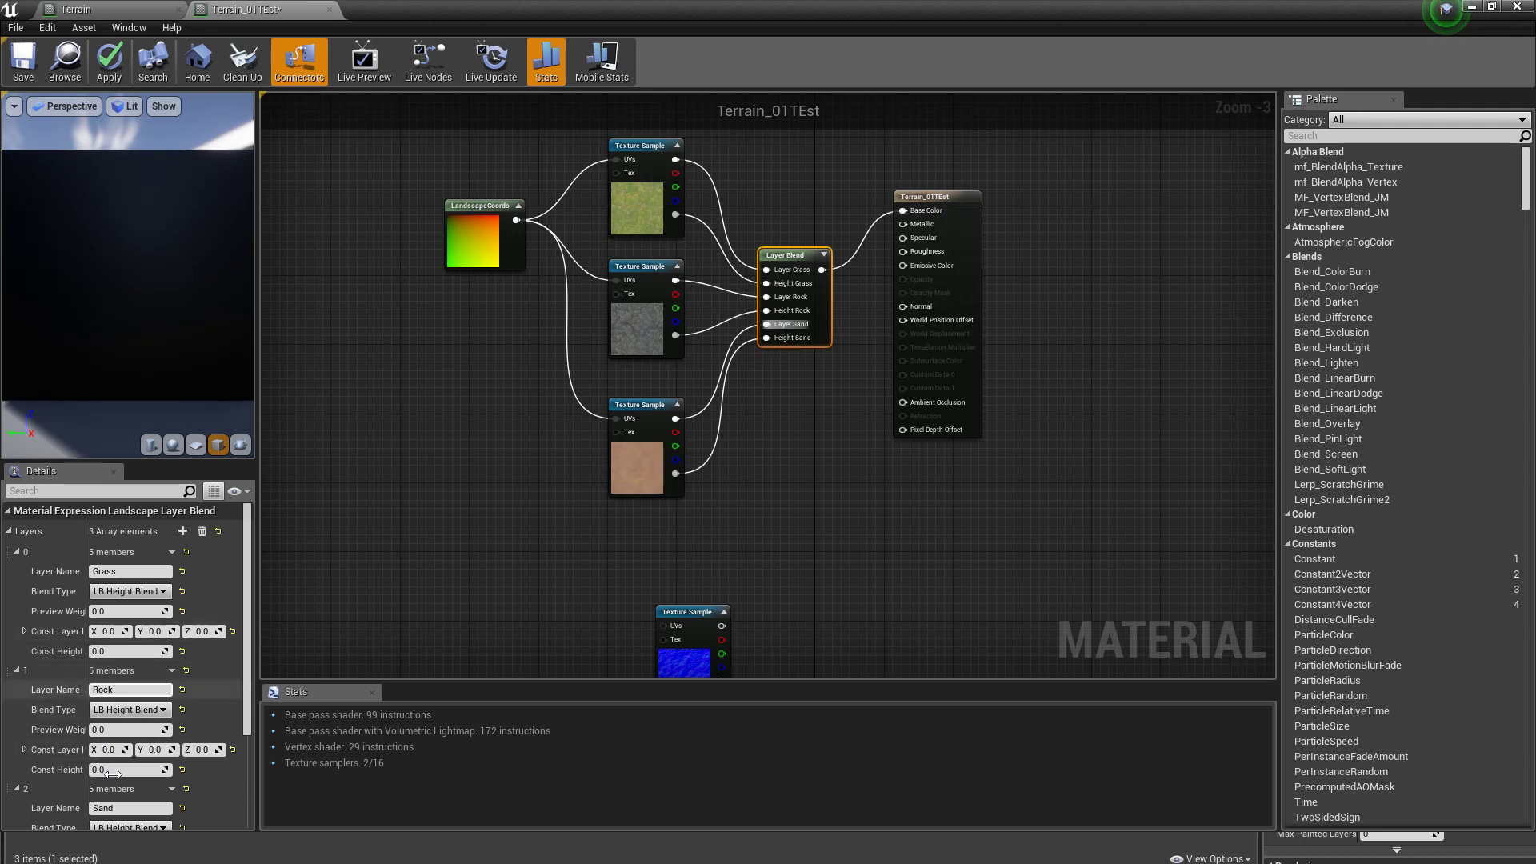
{"action": "left_click", "coordinate": [110, 615]}
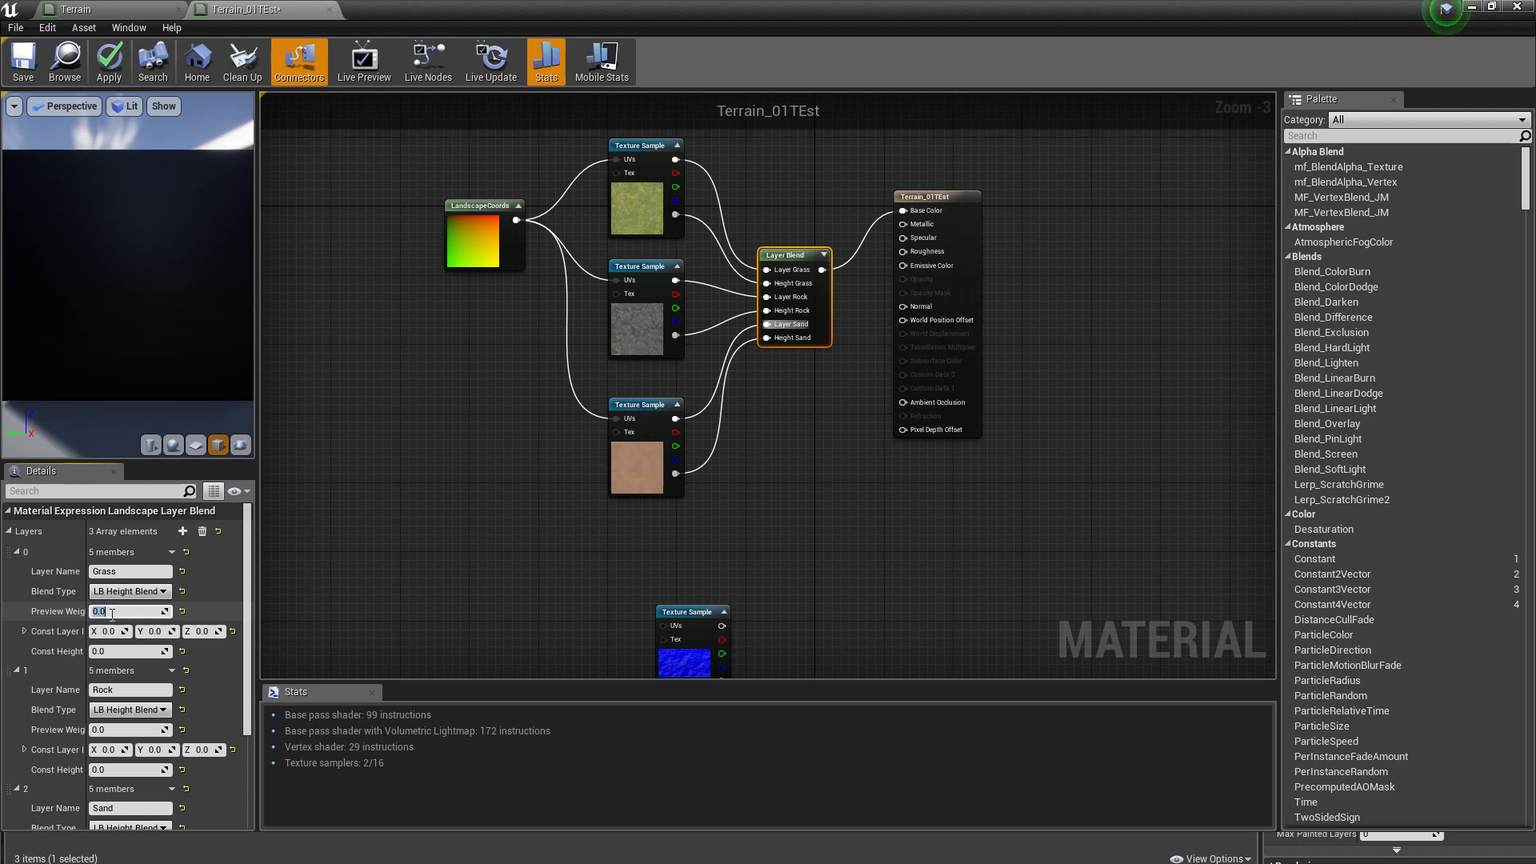
{"action": "type", "text": "1"}
{"action": "left_click", "coordinate": [151, 730]}
{"action": "type", "text": ".50"}
{"action": "key", "text": "Return"}
Step: Set the Sand layer's preview weight to 0.25 in the same Layer Blend node
{"action": "scroll", "coordinate": [139, 775], "scroll_direction": "down", "scroll_amount": 2}
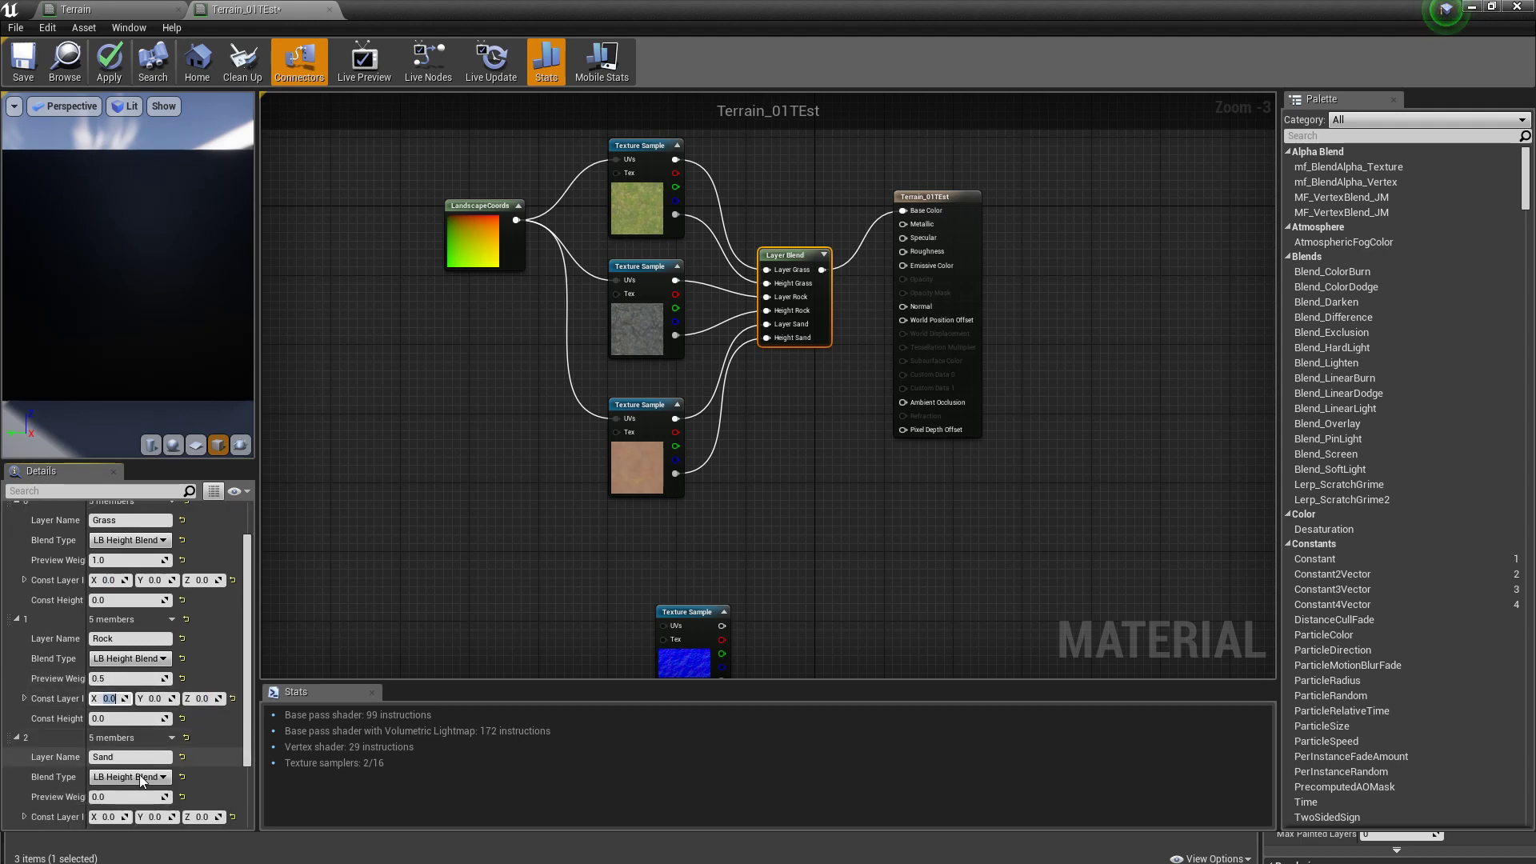
{"action": "left_click", "coordinate": [138, 796]}
{"action": "key", "text": "BackSpace"}
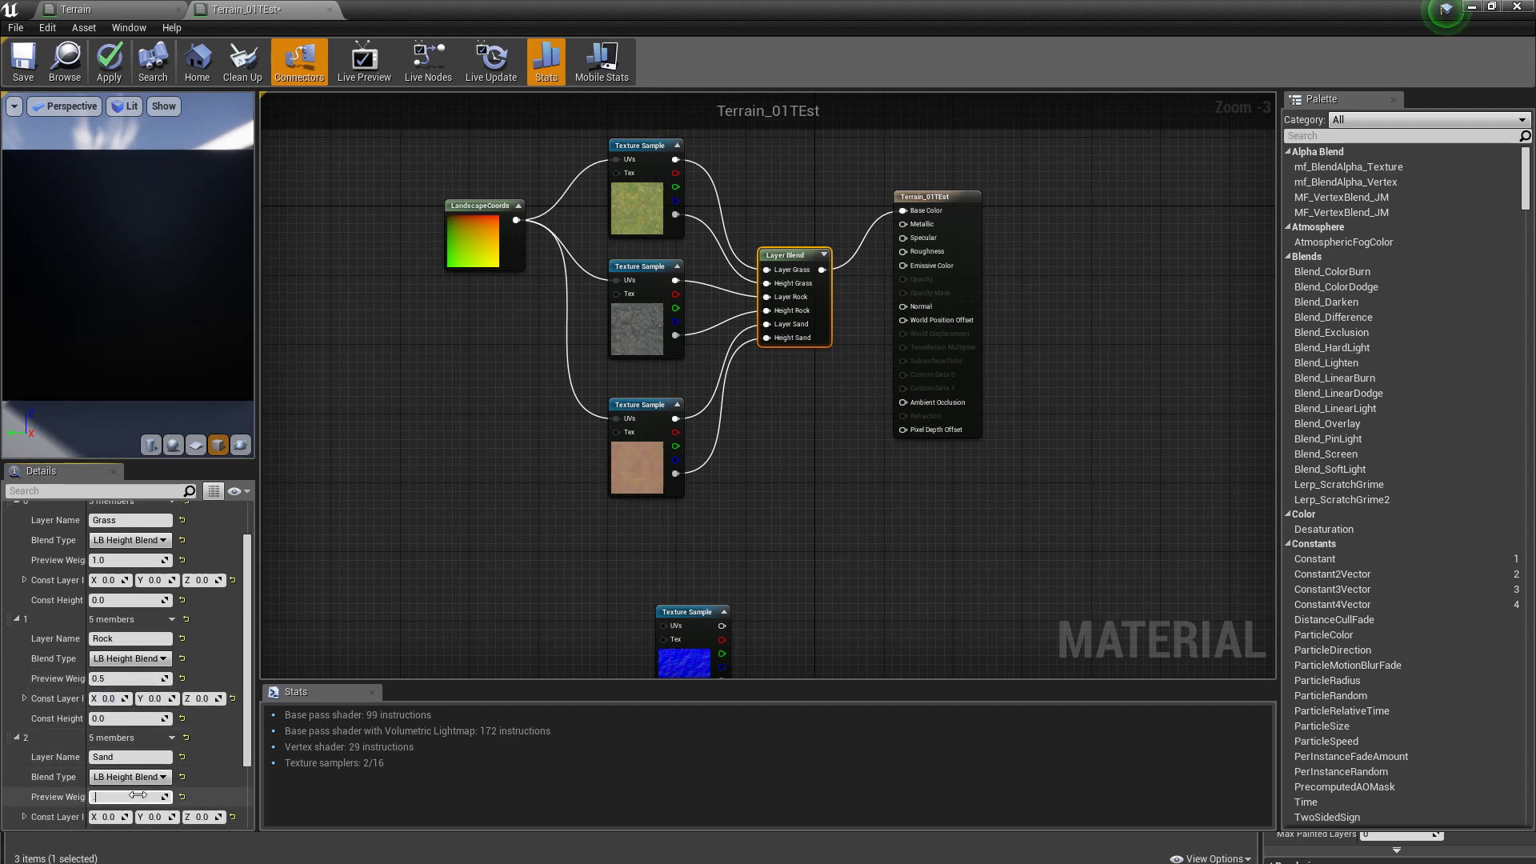
{"action": "type", "text": ".25"}
{"action": "key", "text": "Return"}
{"action": "right_click_drag", "start_coordinate": [384, 528], "coordinate": [490, 570]}
{"action": "right_click_drag", "start_coordinate": [525, 357], "coordinate": [474, 401]}
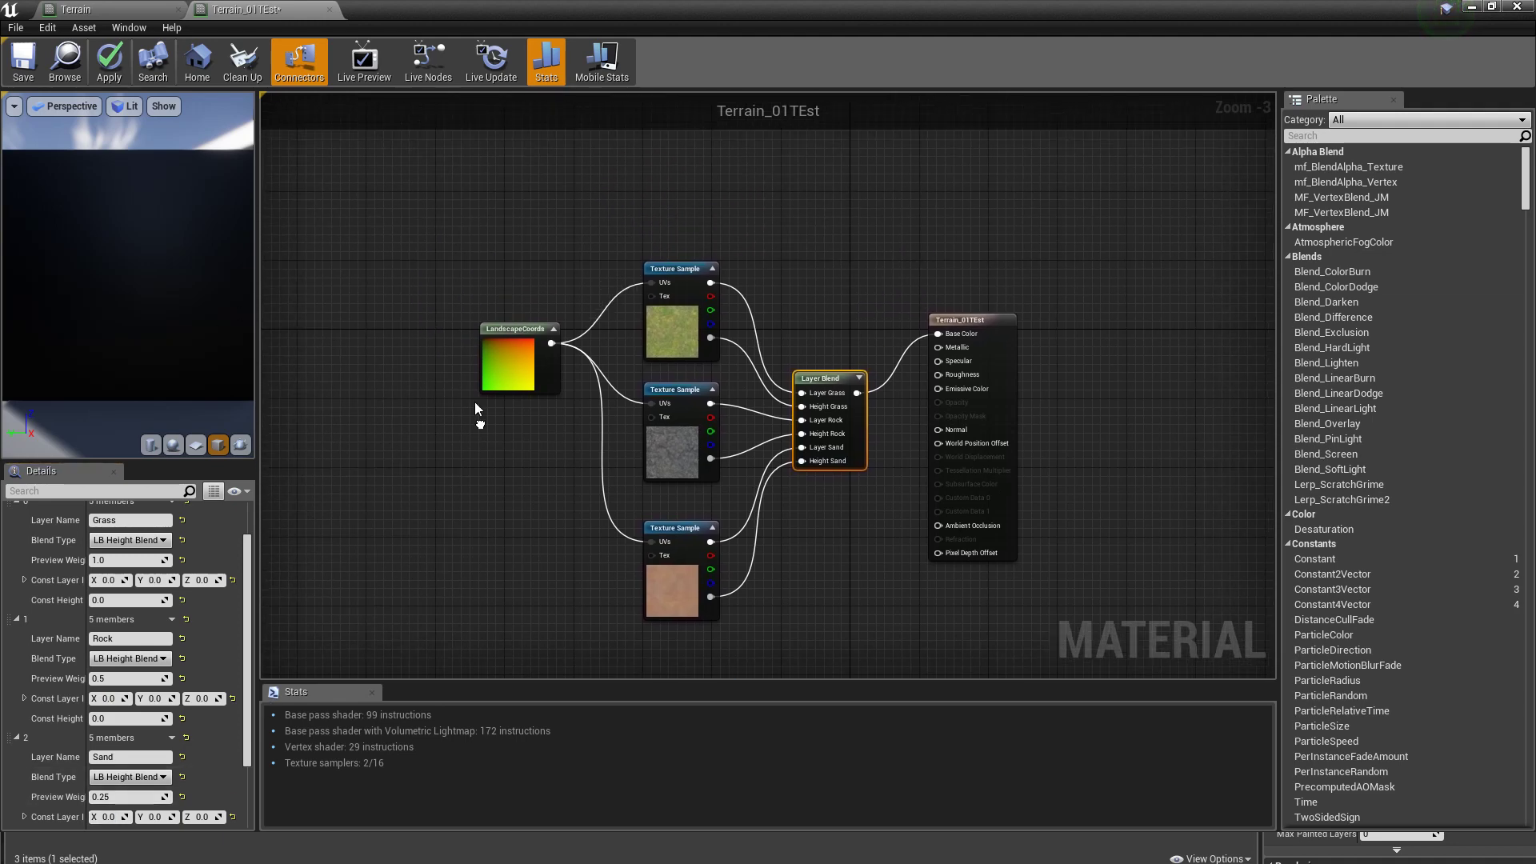
Step: Apply the material changes and inspect the blended result in the preview
{"action": "left_click", "coordinate": [108, 77]}
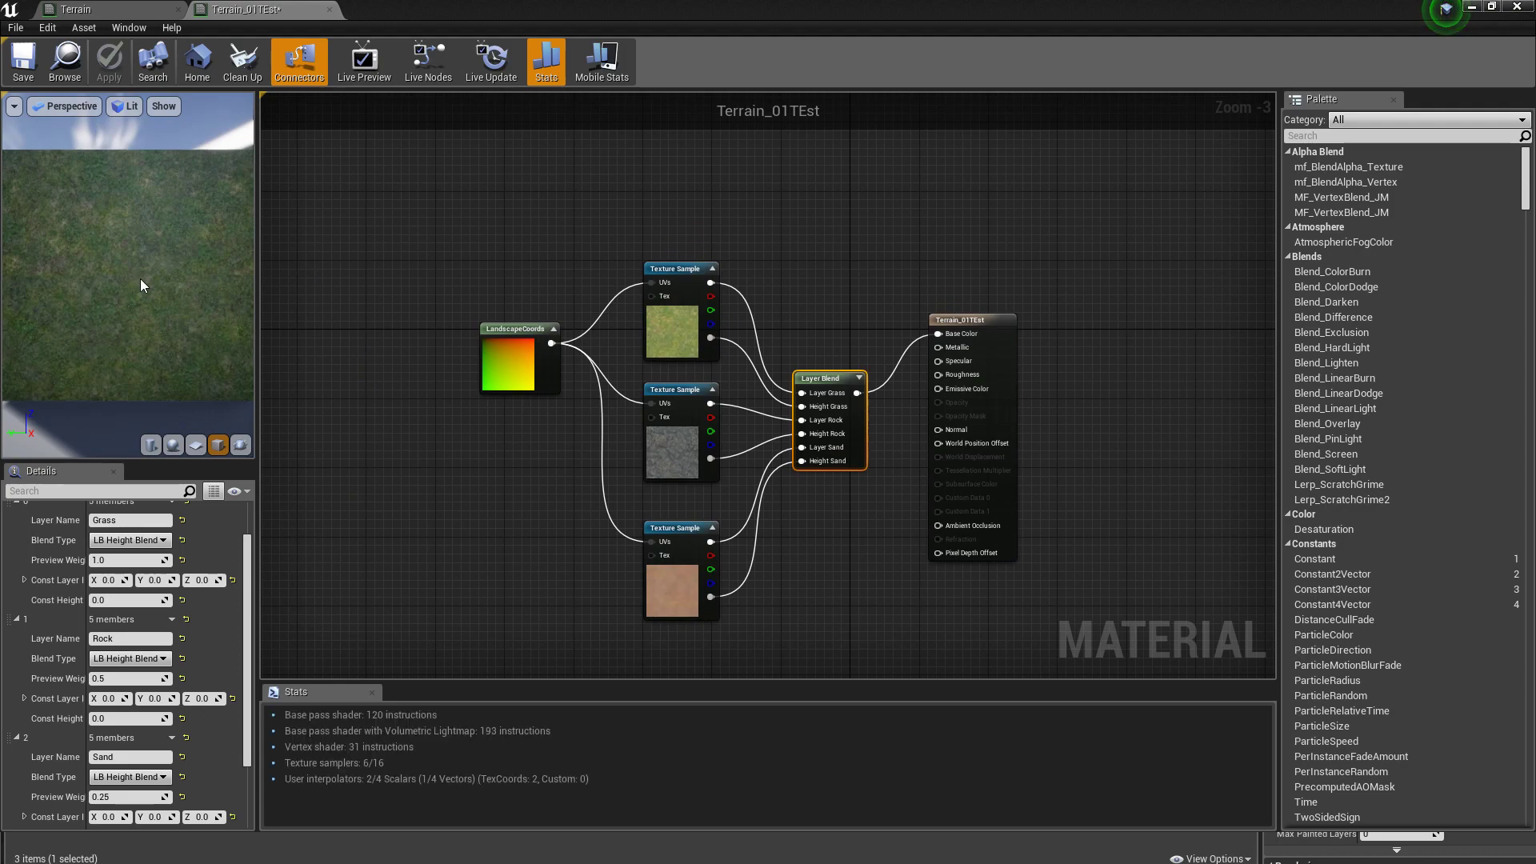
{"action": "left_click_drag", "start_coordinate": [140, 278], "coordinate": [158, 322]}
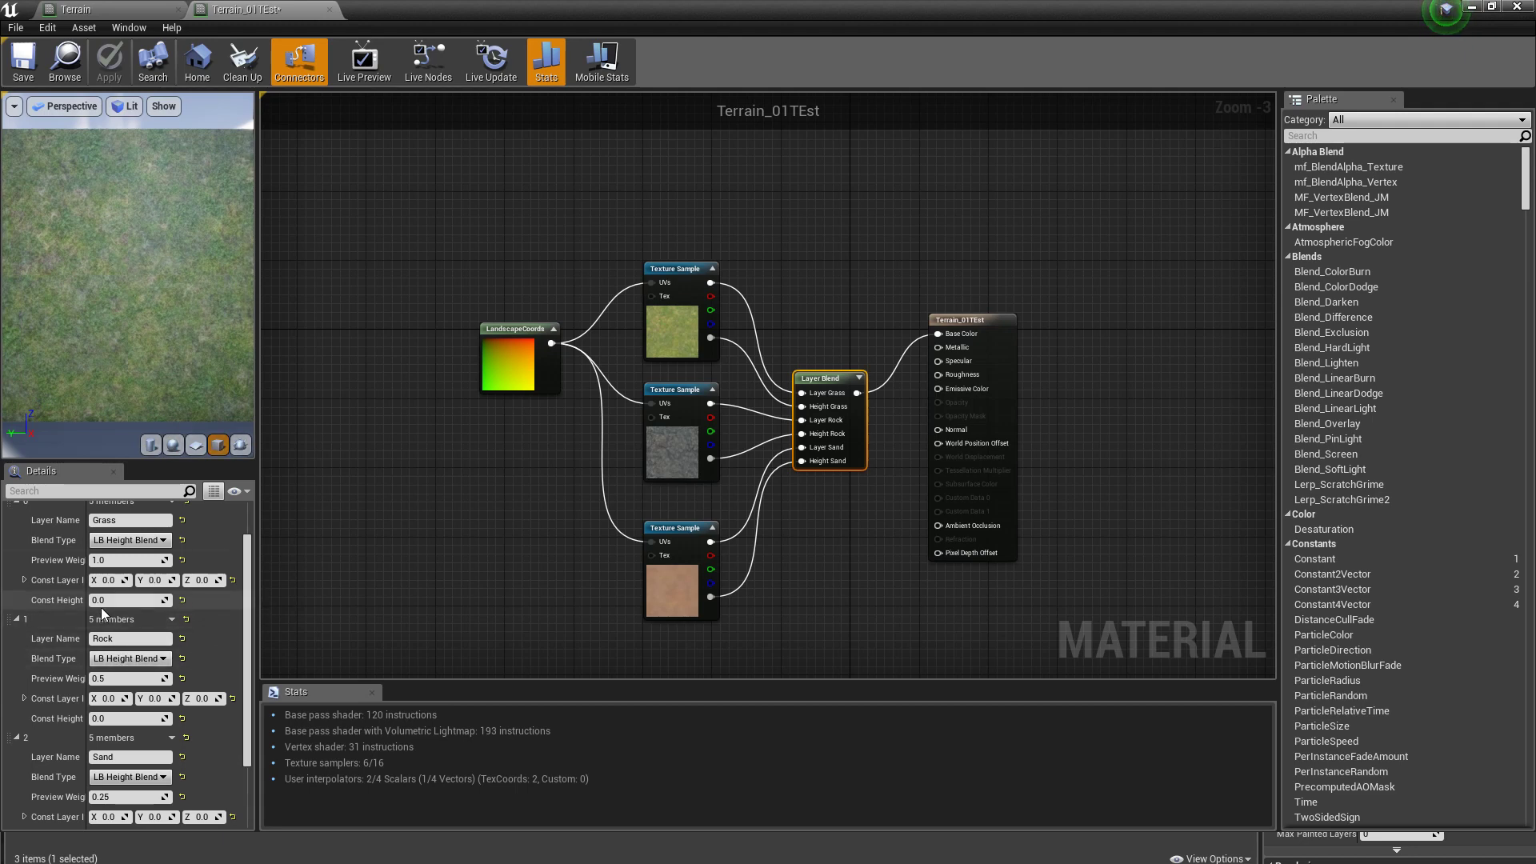
{"action": "scroll", "coordinate": [101, 614], "scroll_direction": "up", "scroll_amount": 1}
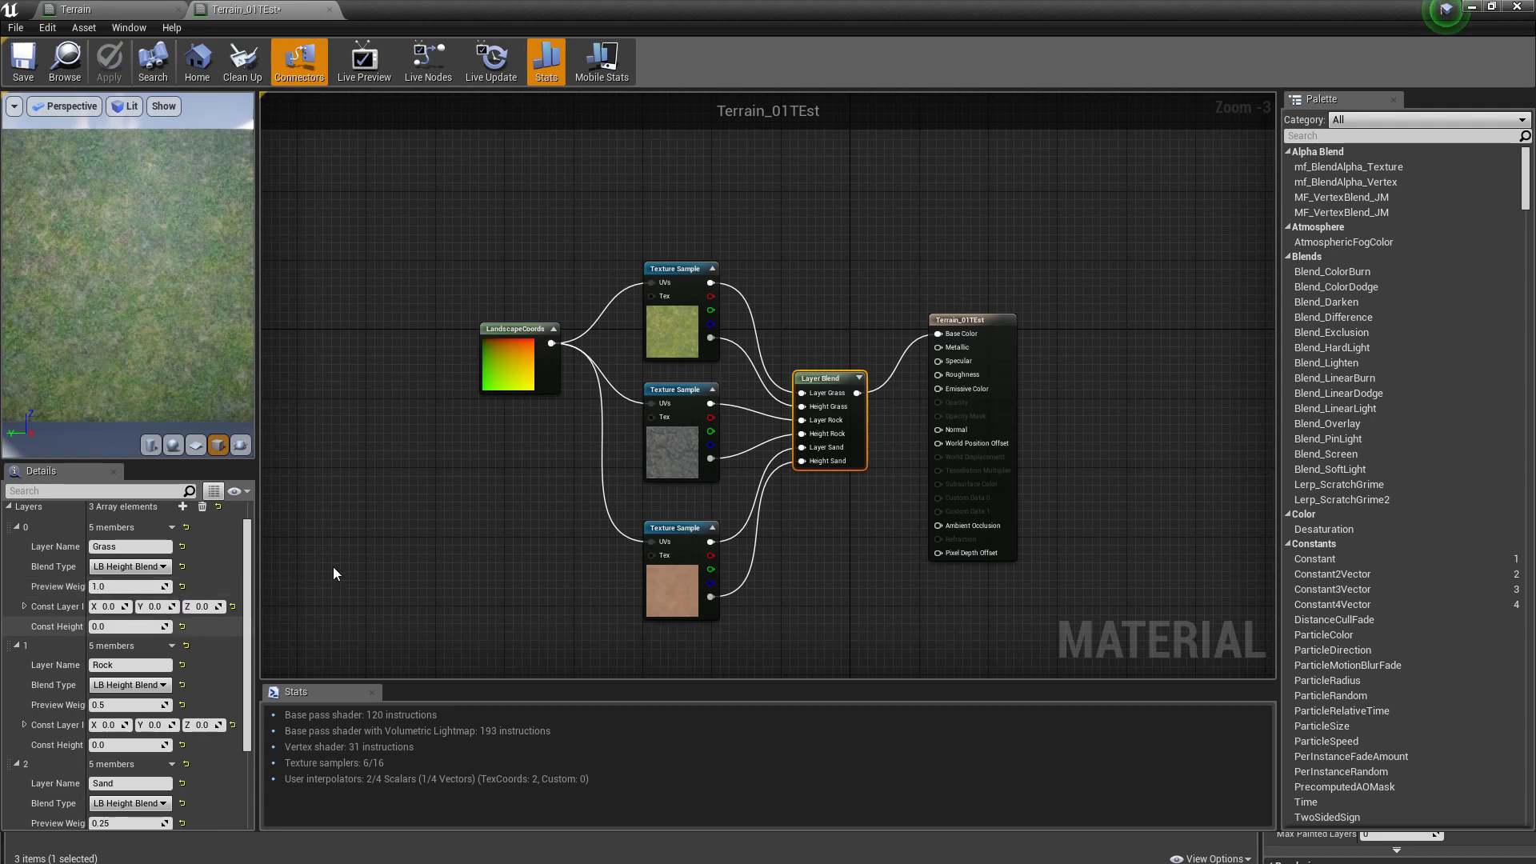
Step: Set the LandscapeCoords node's Mapping Scale, Mapping Pan U and Mapping Pan V to 5.0 each
{"action": "left_click", "coordinate": [517, 333]}
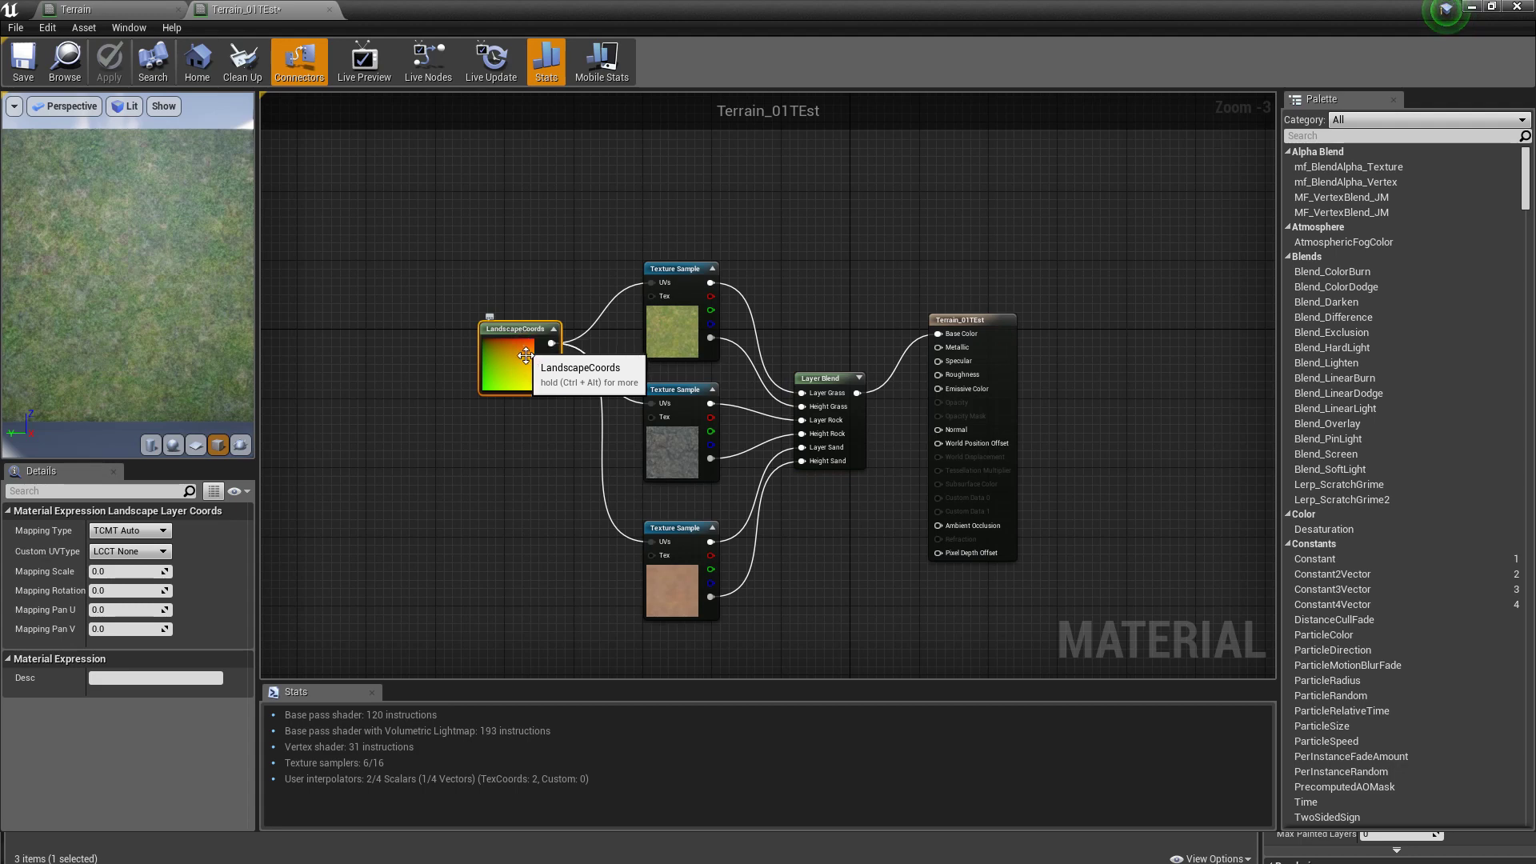
{"action": "left_click", "coordinate": [125, 572]}
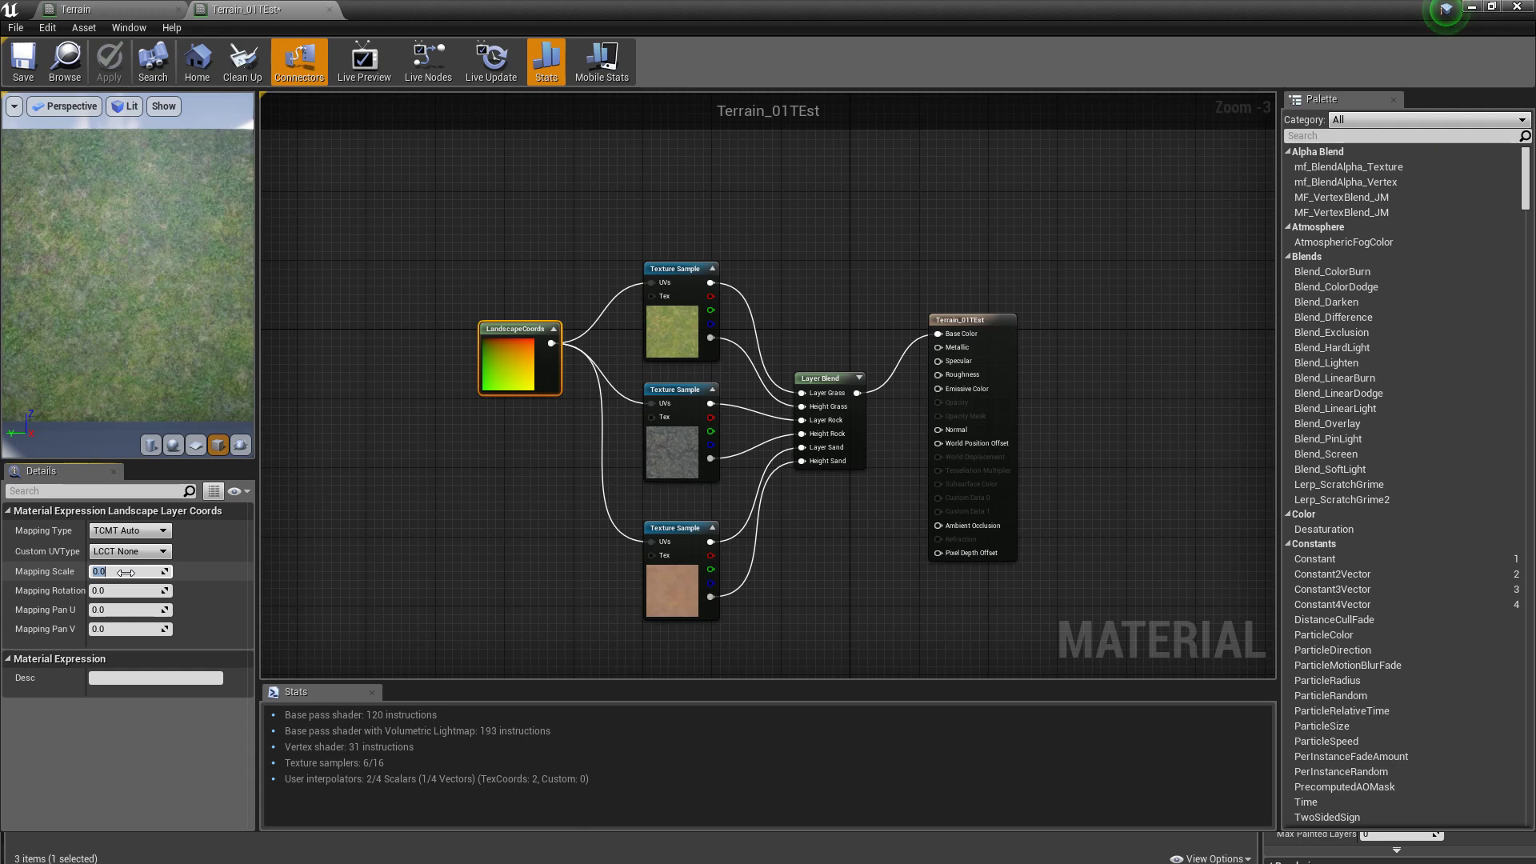
{"action": "type", "text": "5.0"}
{"action": "key", "text": "Return"}
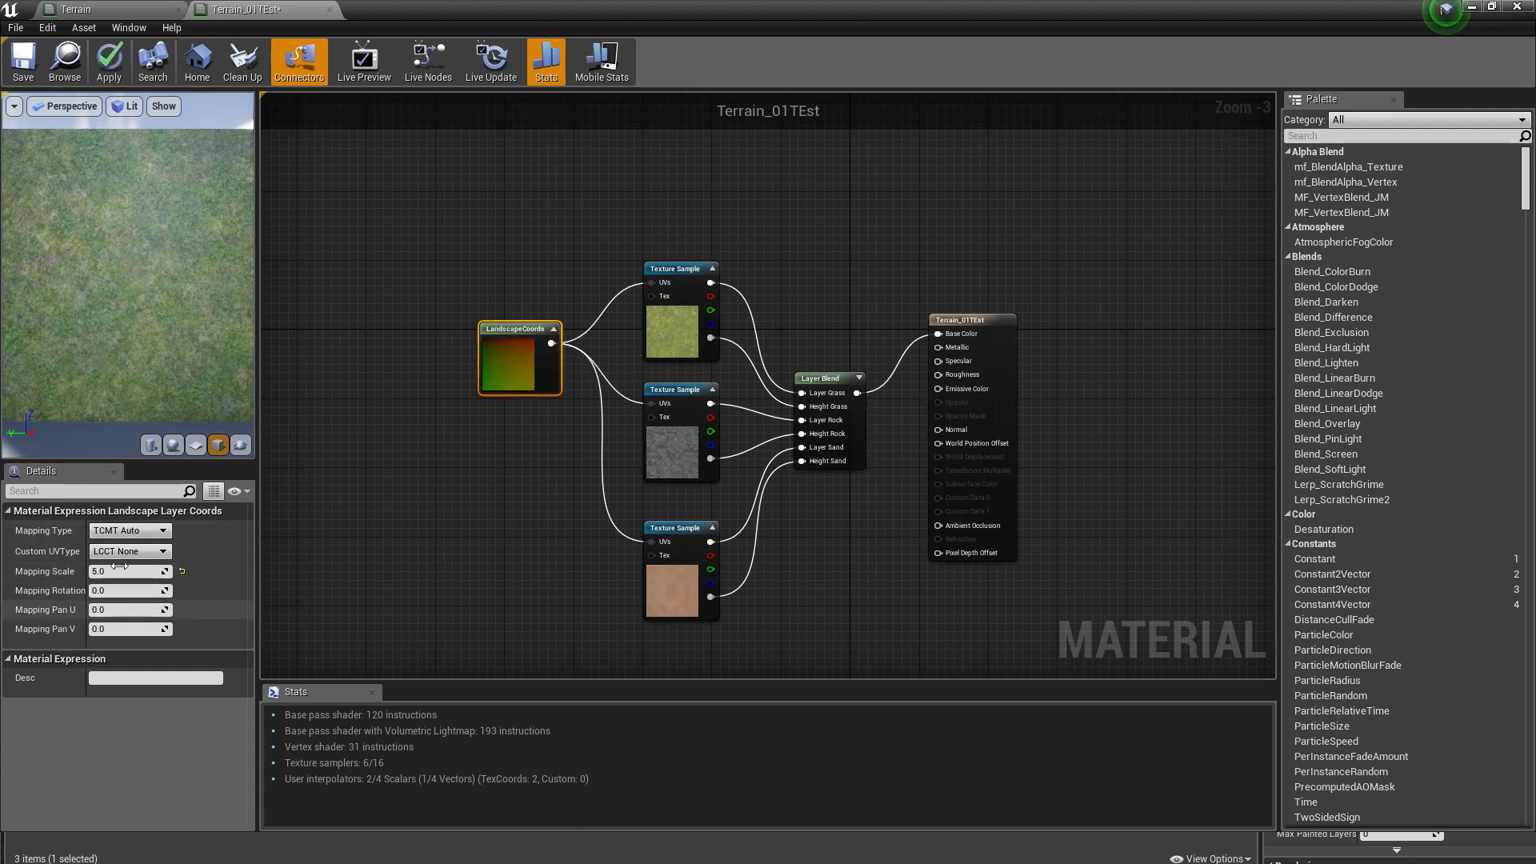
{"action": "left_click", "coordinate": [116, 610]}
{"action": "type", "text": "5.0"}
{"action": "key", "text": "Tab"}
{"action": "type", "text": "5.0"}
{"action": "key", "text": "Tab"}
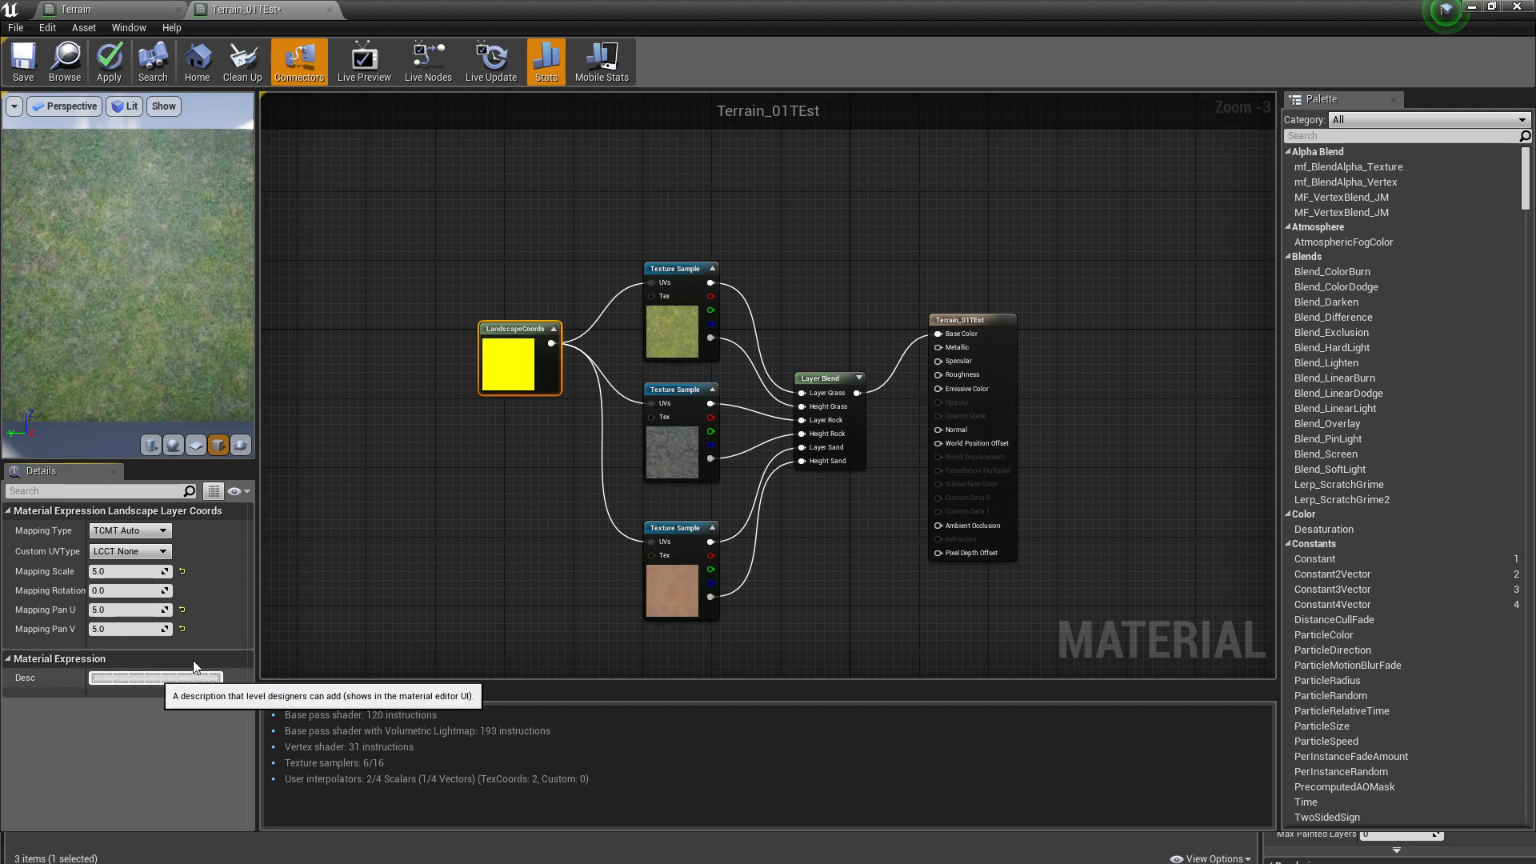
Step: Give the LandscapeCoords node the description Test
{"action": "type", "text": "Tes"}
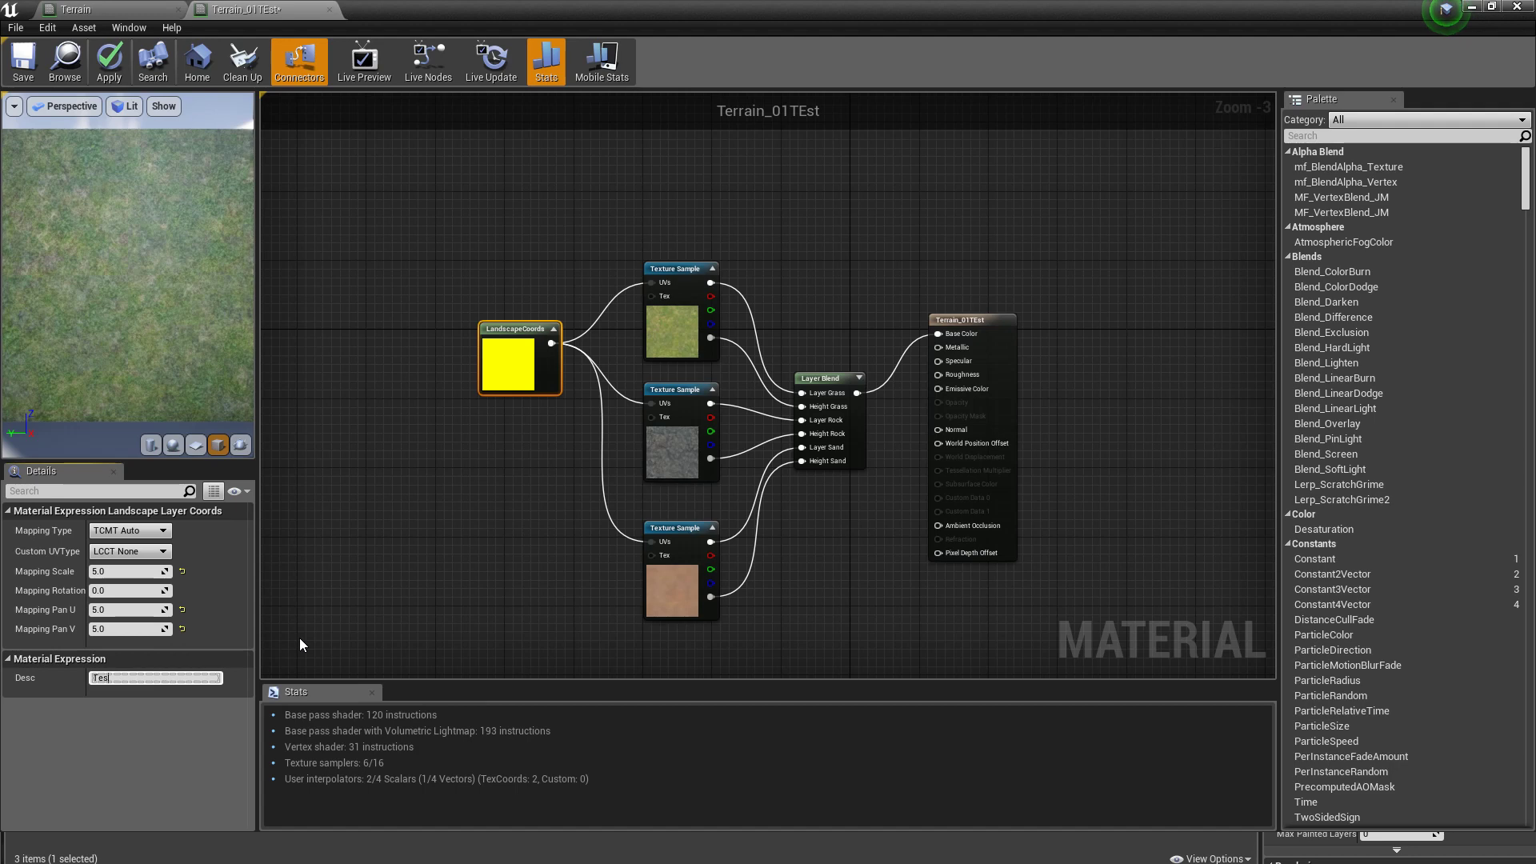
{"action": "type", "text": "t"}
{"action": "key", "text": "Return"}
{"action": "right_click_drag", "start_coordinate": [530, 496], "coordinate": [438, 453]}
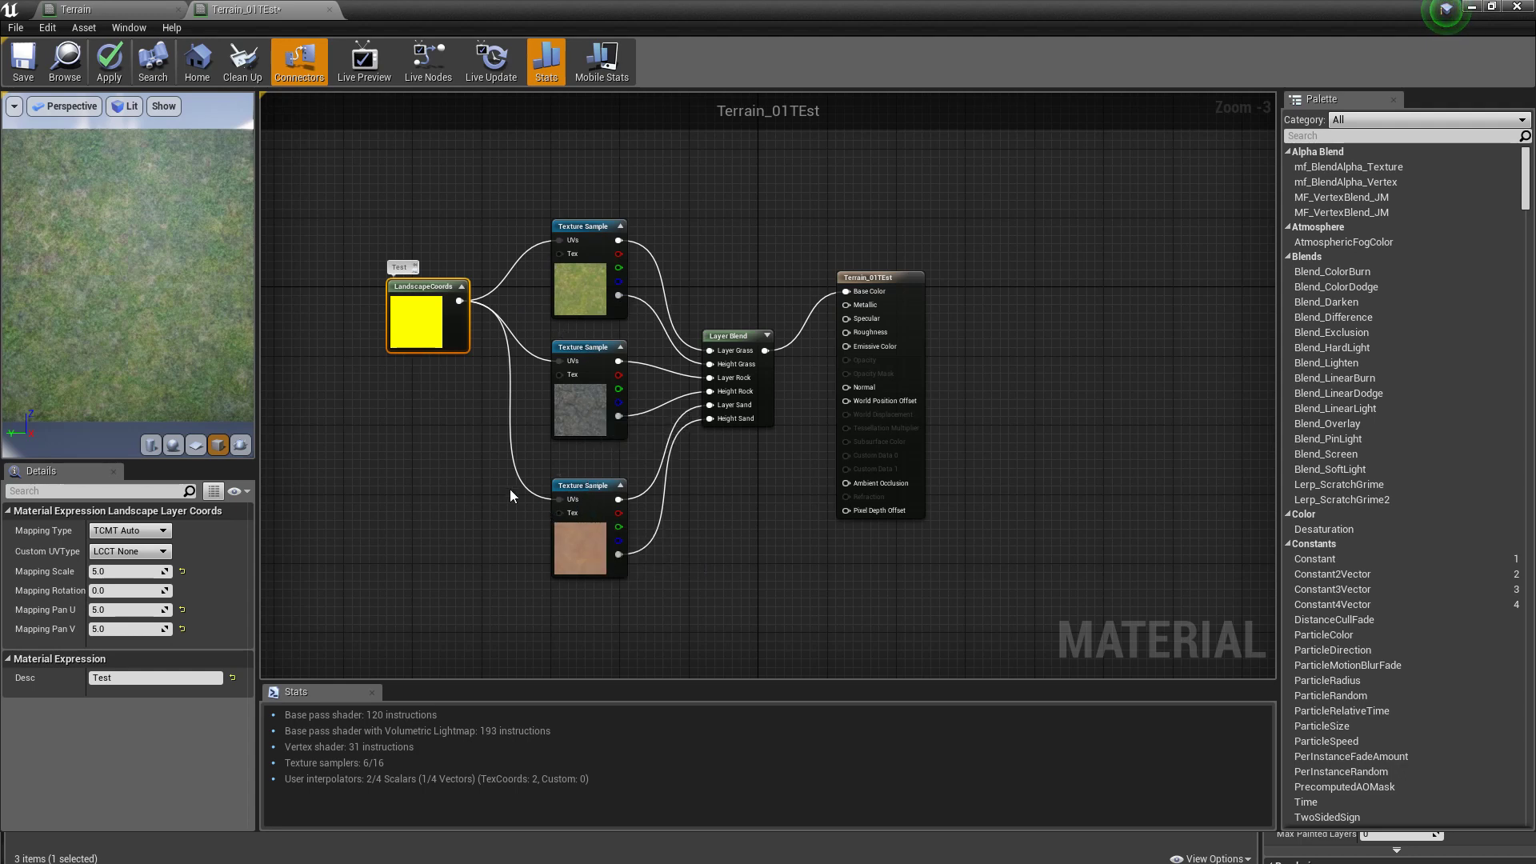
Step: Move the sandstone normal texture closer beneath the basalt normal texture
{"action": "right_click_drag", "start_coordinate": [424, 536], "coordinate": [366, 344]}
{"action": "right_click_drag", "start_coordinate": [655, 588], "coordinate": [634, 446]}
{"action": "left_click", "coordinate": [561, 507]}
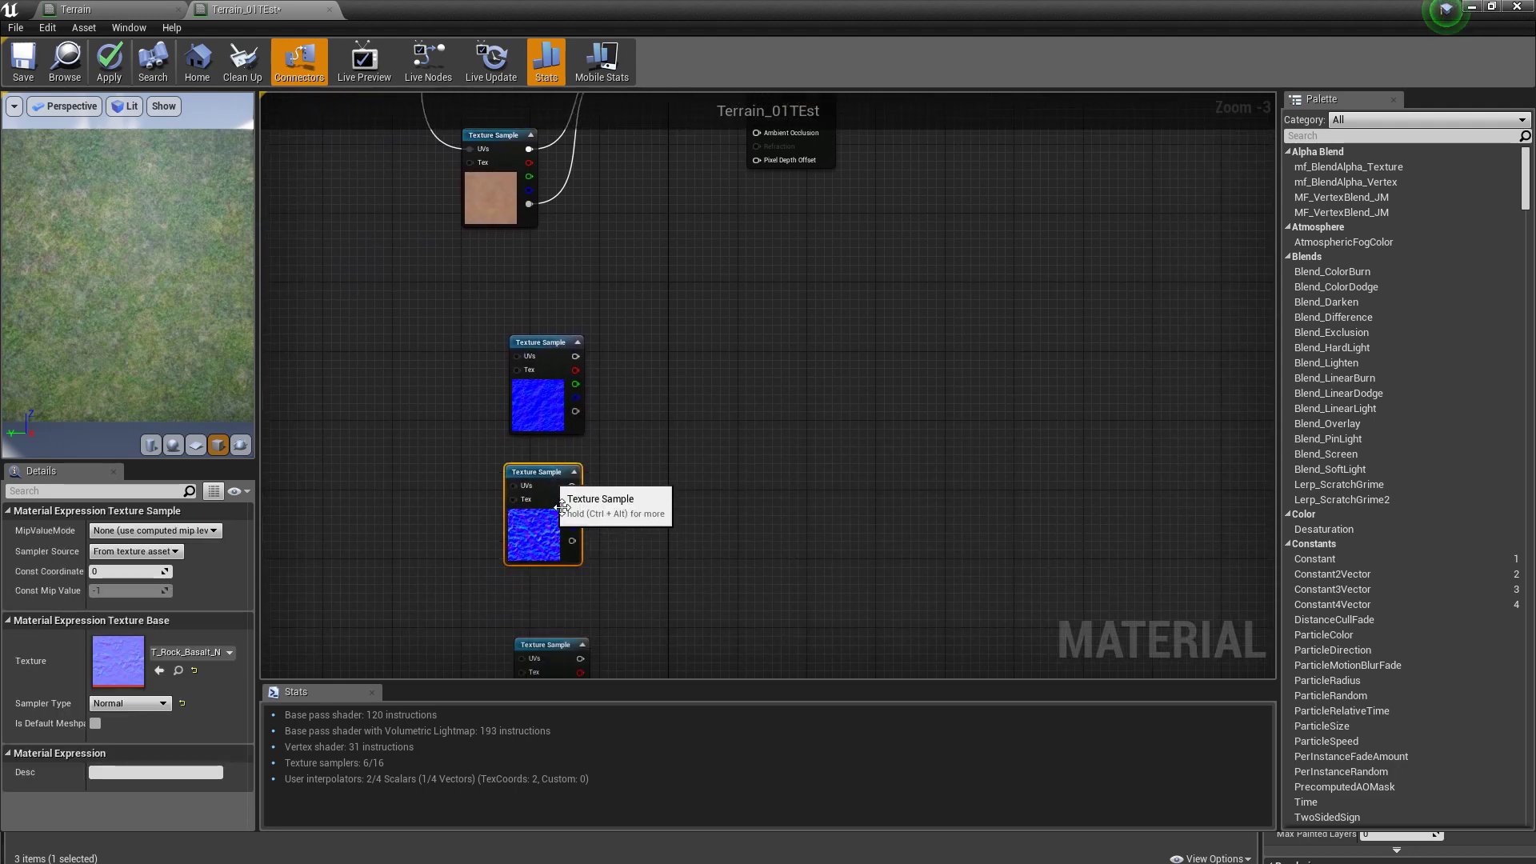
{"action": "left_click_drag", "start_coordinate": [555, 650], "coordinate": [544, 597]}
Step: Duplicate the three-layer Layer Blend node and place the copy beside the grass normal texture
{"action": "right_click_drag", "start_coordinate": [691, 478], "coordinate": [759, 676]}
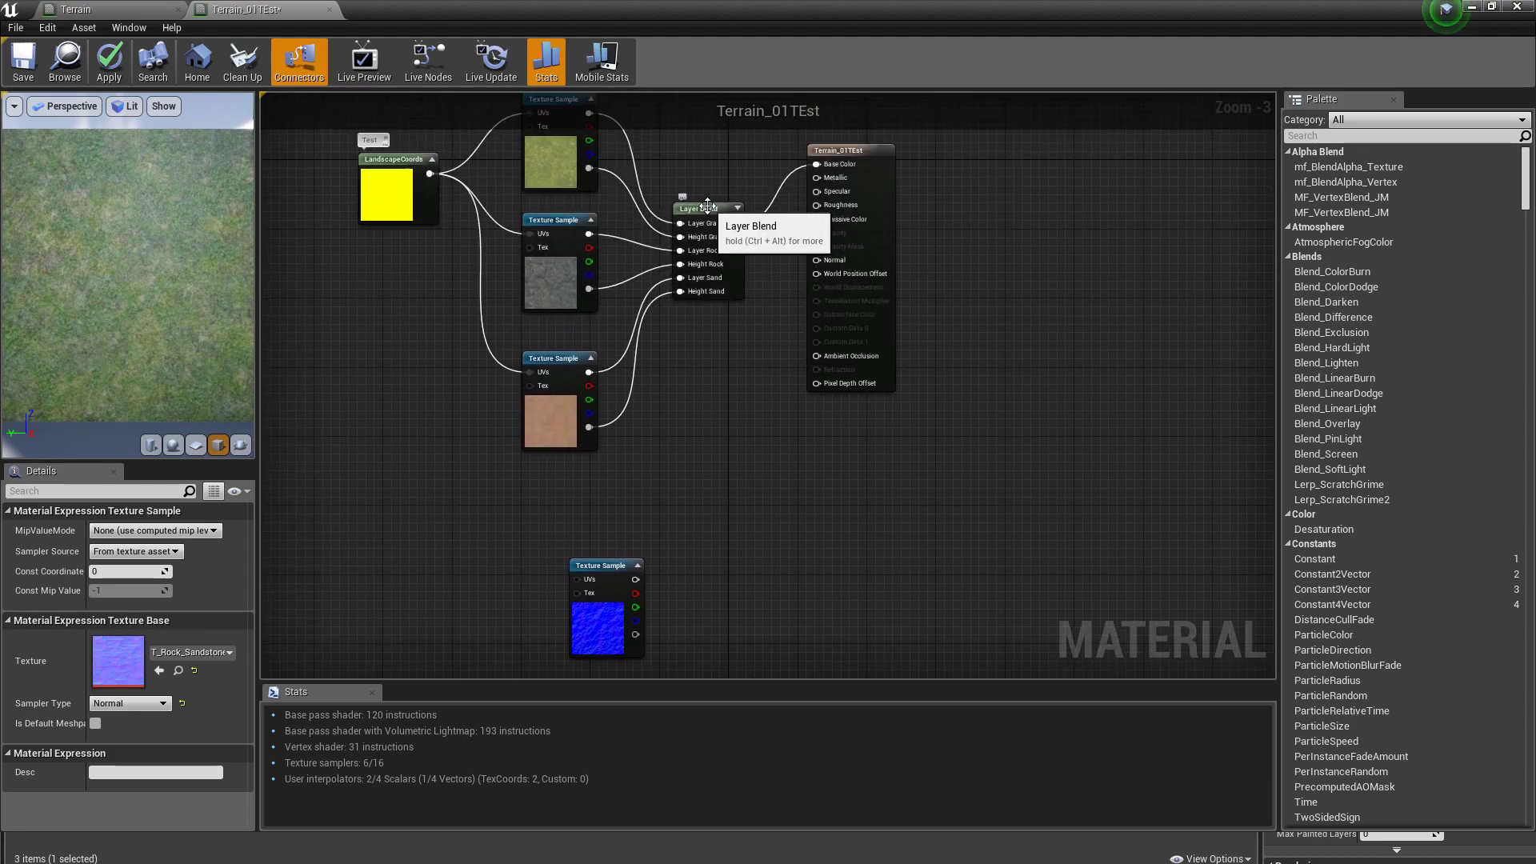
{"action": "left_click", "coordinate": [708, 239]}
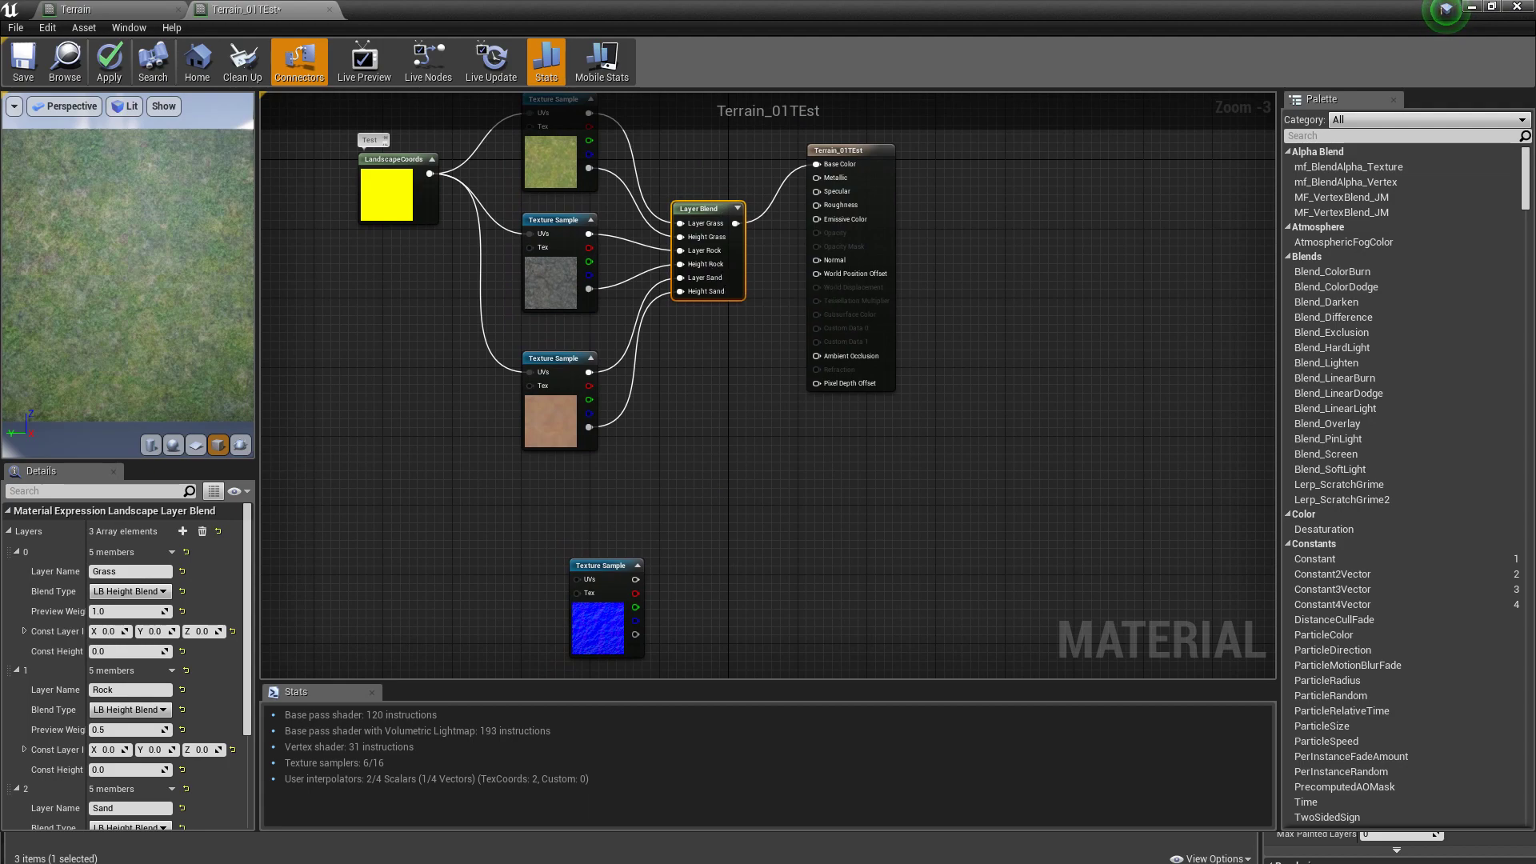
{"action": "right_click_drag", "start_coordinate": [736, 555], "coordinate": [708, 439]}
{"action": "left_click", "coordinate": [709, 482]}
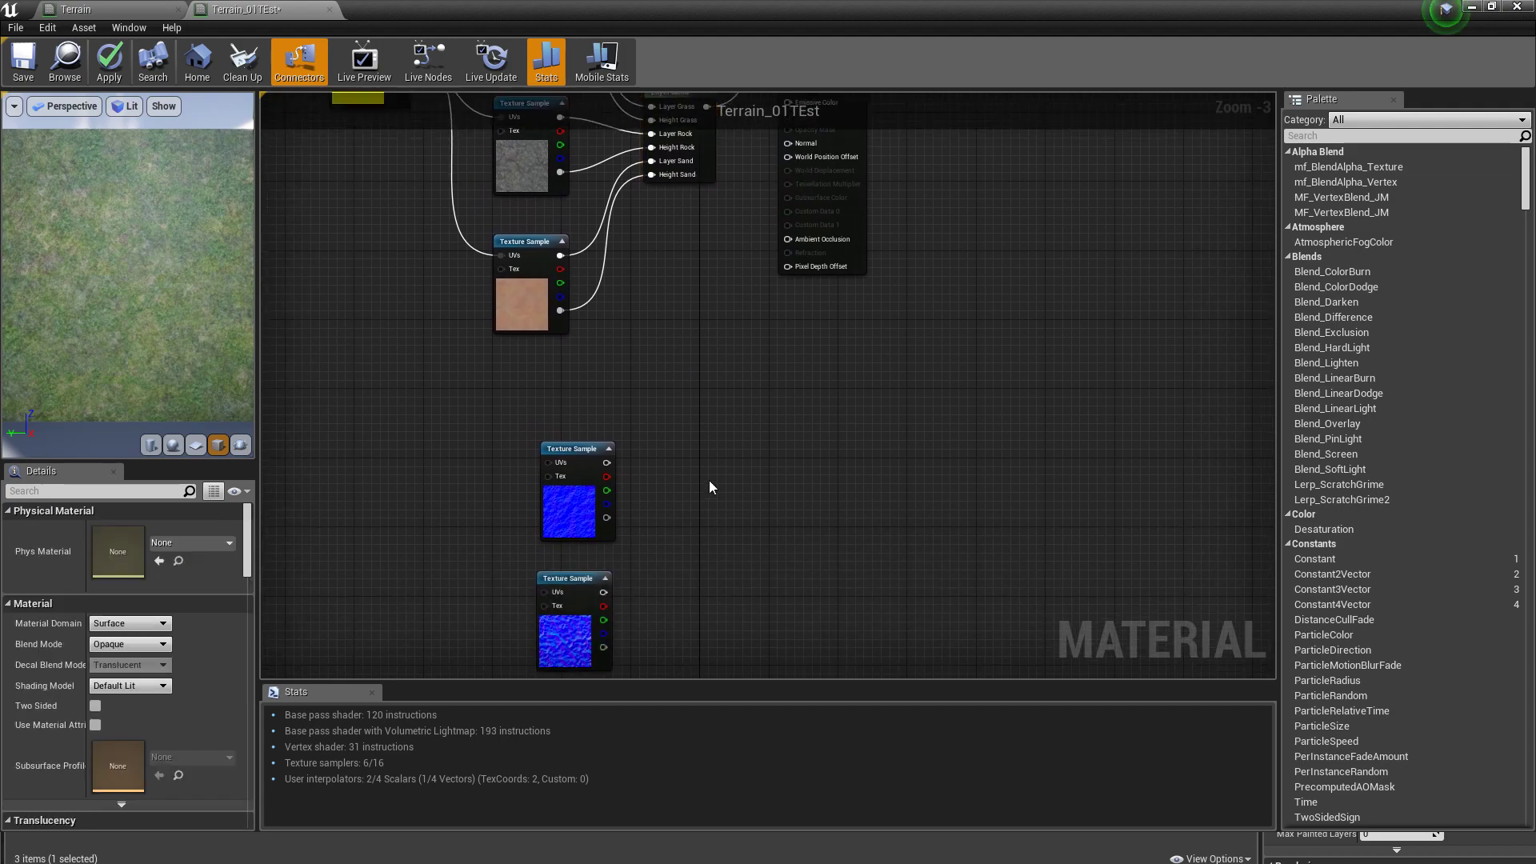
{"action": "key", "text": "ctrl+v"}
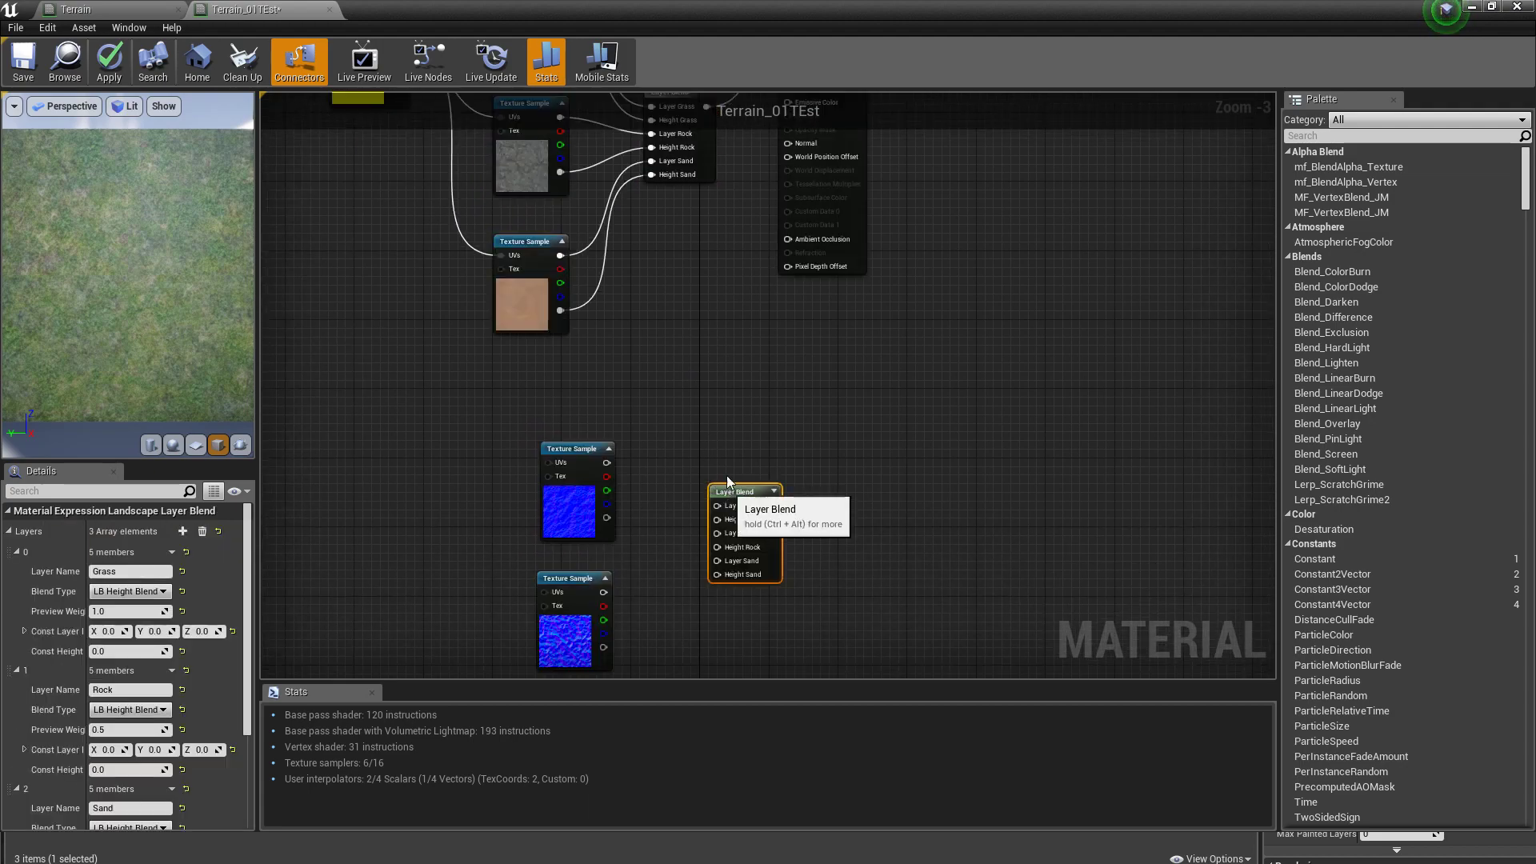
{"action": "left_click_drag", "start_coordinate": [718, 488], "coordinate": [716, 465]}
Step: Describe the grass normal texture as Grass and connect its colour and alpha to Layer Grass and Height Grass on the copied Layer Blend
{"action": "left_click", "coordinate": [587, 449]}
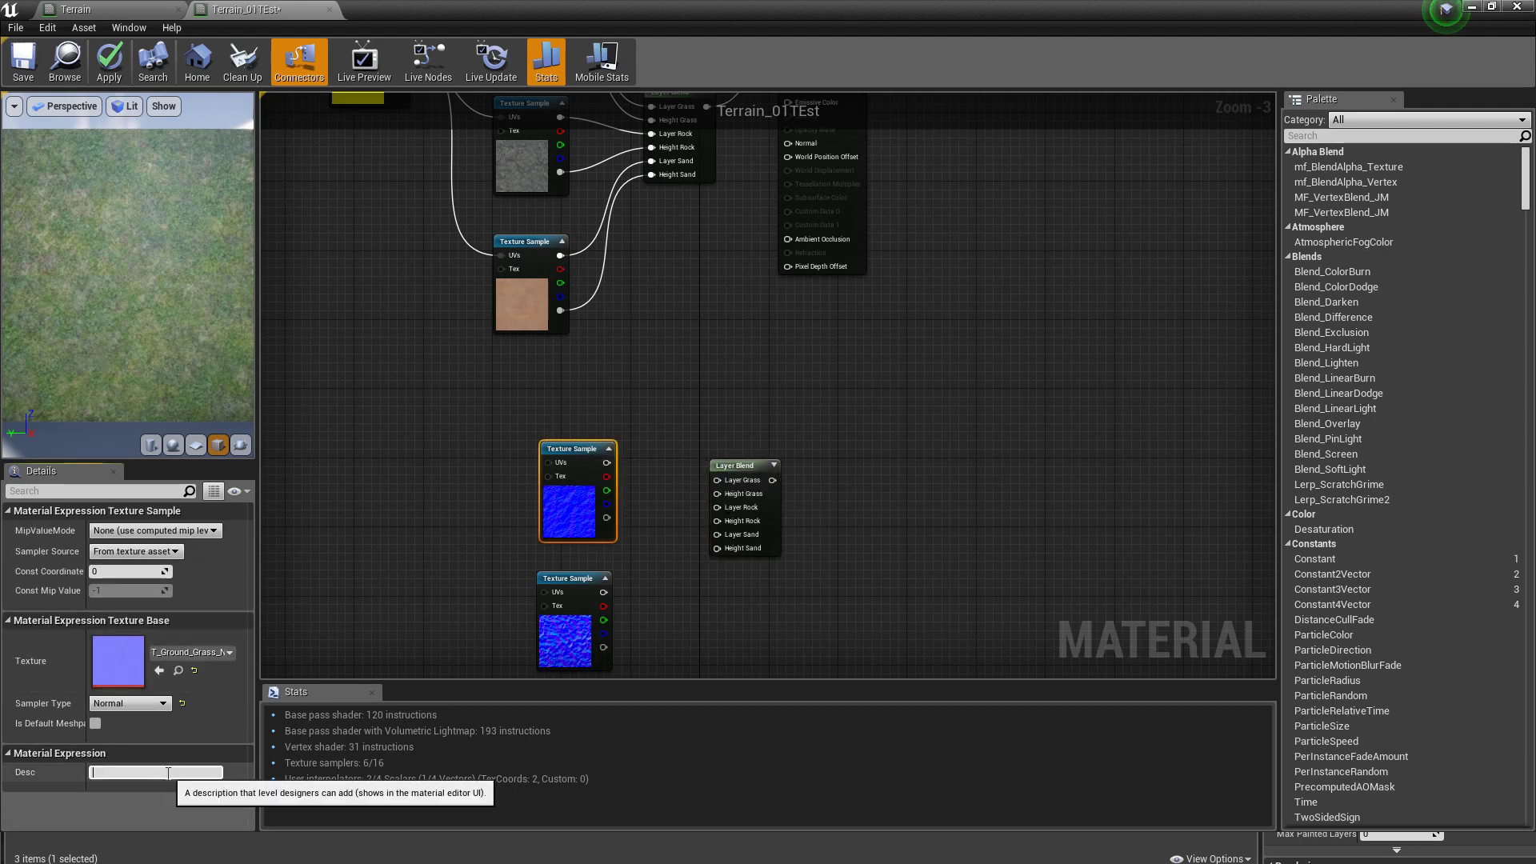
{"action": "left_click", "coordinate": [334, 554]}
{"action": "scroll", "coordinate": [642, 528], "scroll_direction": "up", "scroll_amount": 1}
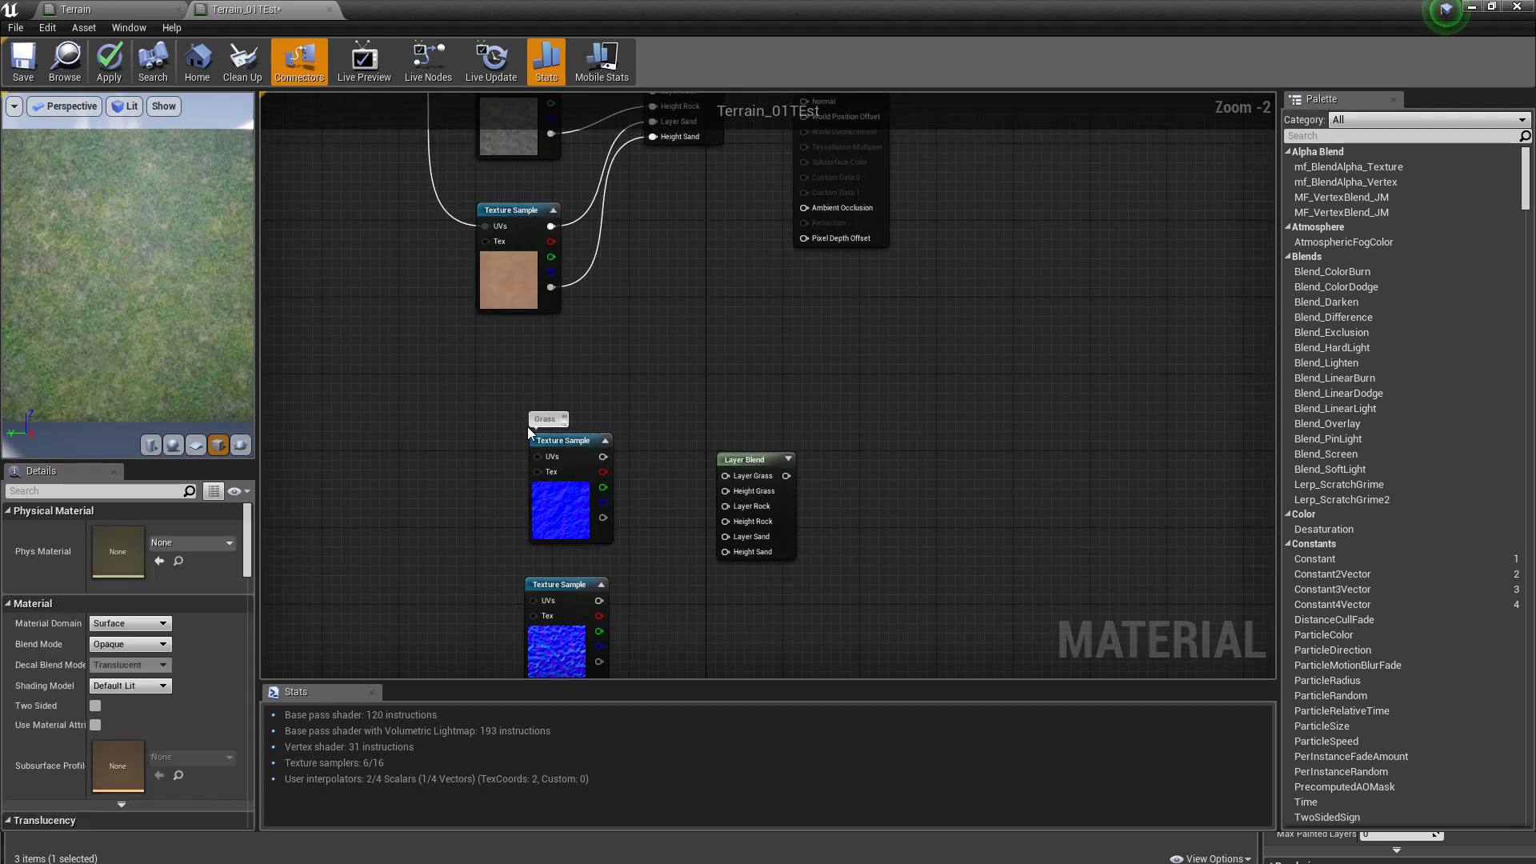
{"action": "left_click_drag", "start_coordinate": [603, 456], "coordinate": [721, 474]}
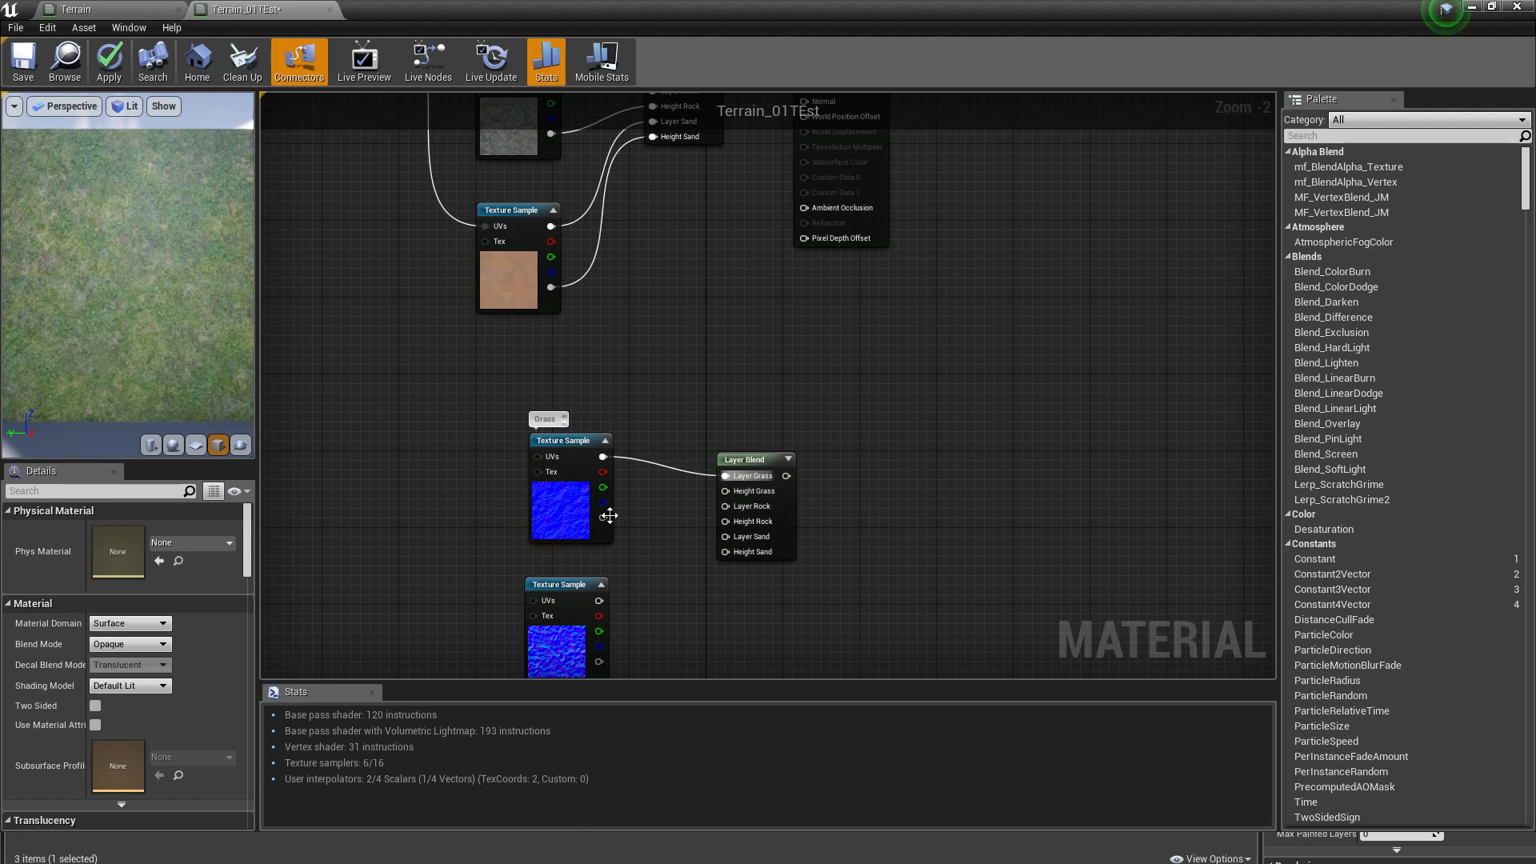
{"action": "left_click_drag", "start_coordinate": [603, 517], "coordinate": [728, 488]}
Step: Describe the basalt normal texture as Rock and connect its colour and alpha to Layer Rock and Height Rock on the copied blend
{"action": "right_click_drag", "start_coordinate": [633, 371], "coordinate": [652, 235]}
{"action": "left_click", "coordinate": [586, 448]}
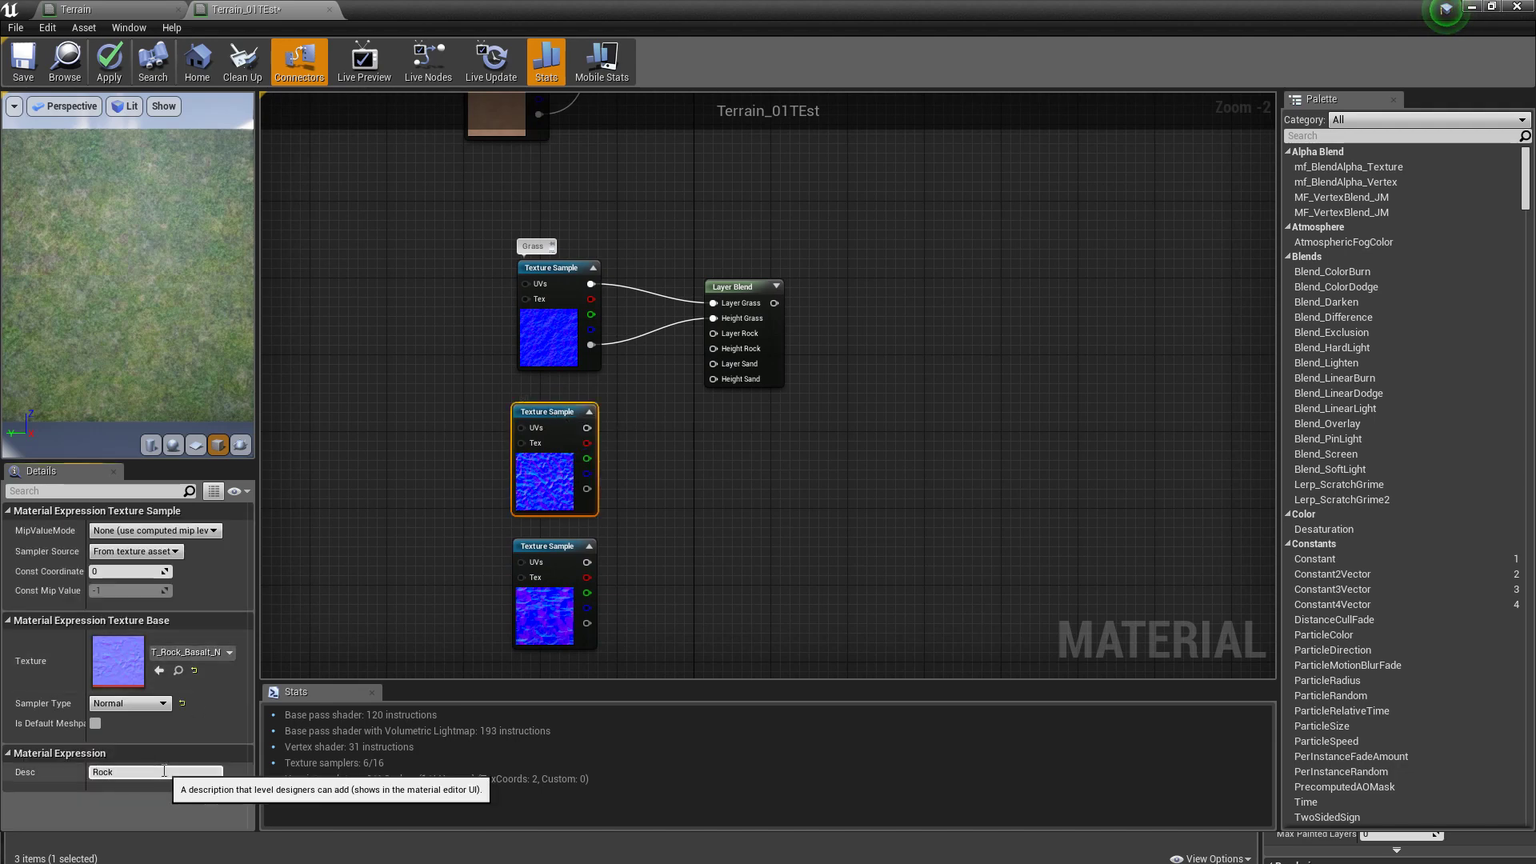
{"action": "left_click", "coordinate": [692, 516]}
{"action": "left_click_drag", "start_coordinate": [588, 428], "coordinate": [714, 333]}
{"action": "left_click_drag", "start_coordinate": [588, 488], "coordinate": [714, 349]}
Step: Describe the sandstone normal texture as Sand and connect its colour and alpha to Layer Sand and Height Sand on the copied blend
{"action": "left_click", "coordinate": [552, 596]}
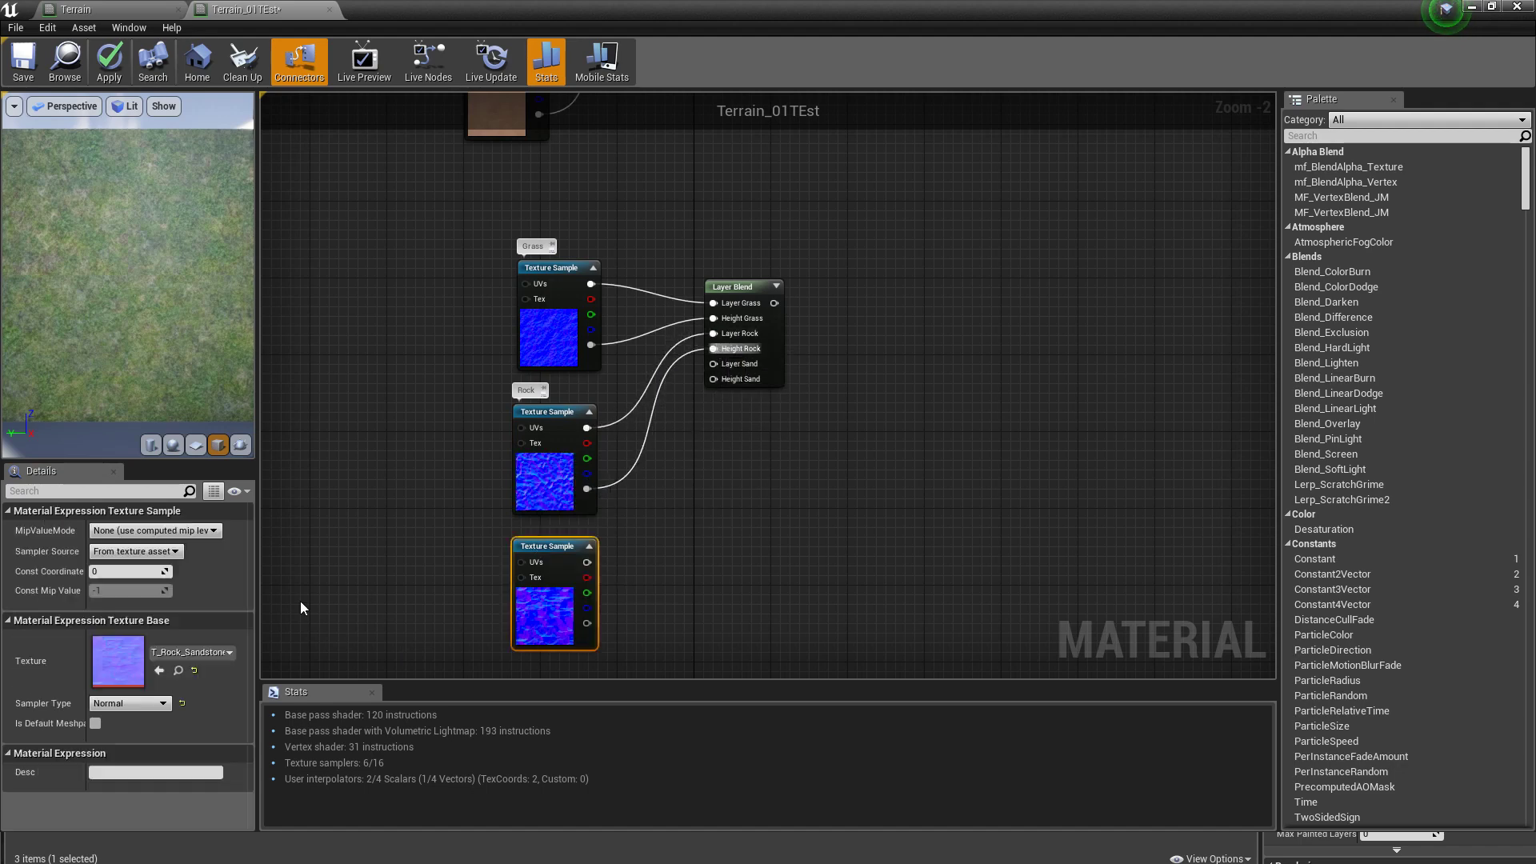
{"action": "left_click", "coordinate": [154, 771]}
{"action": "type", "text": "Sand"}
{"action": "left_click_drag", "start_coordinate": [587, 562], "coordinate": [717, 368]}
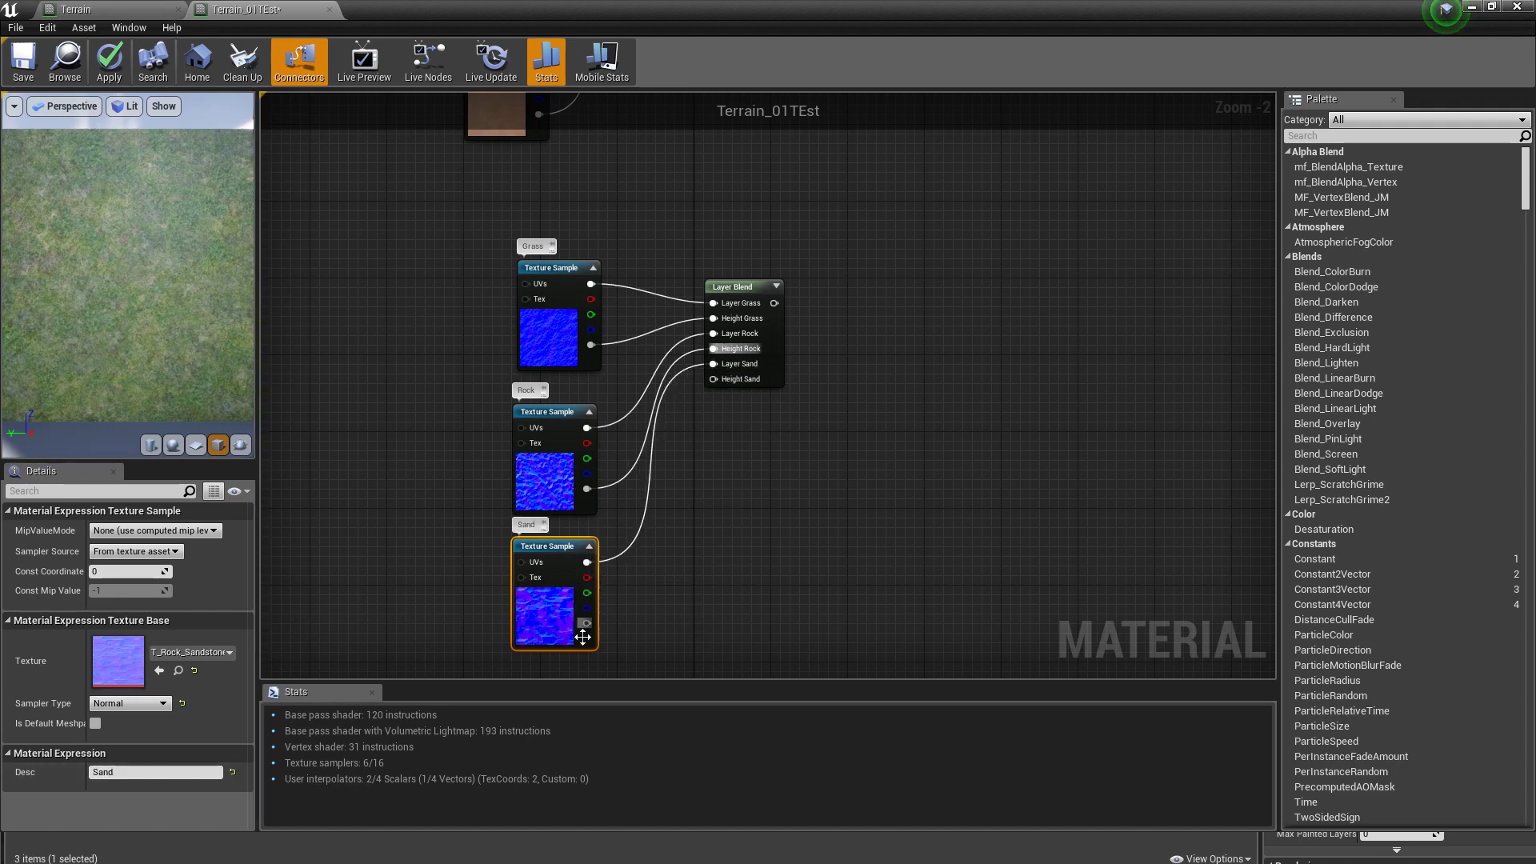
{"action": "left_click_drag", "start_coordinate": [587, 622], "coordinate": [714, 380]}
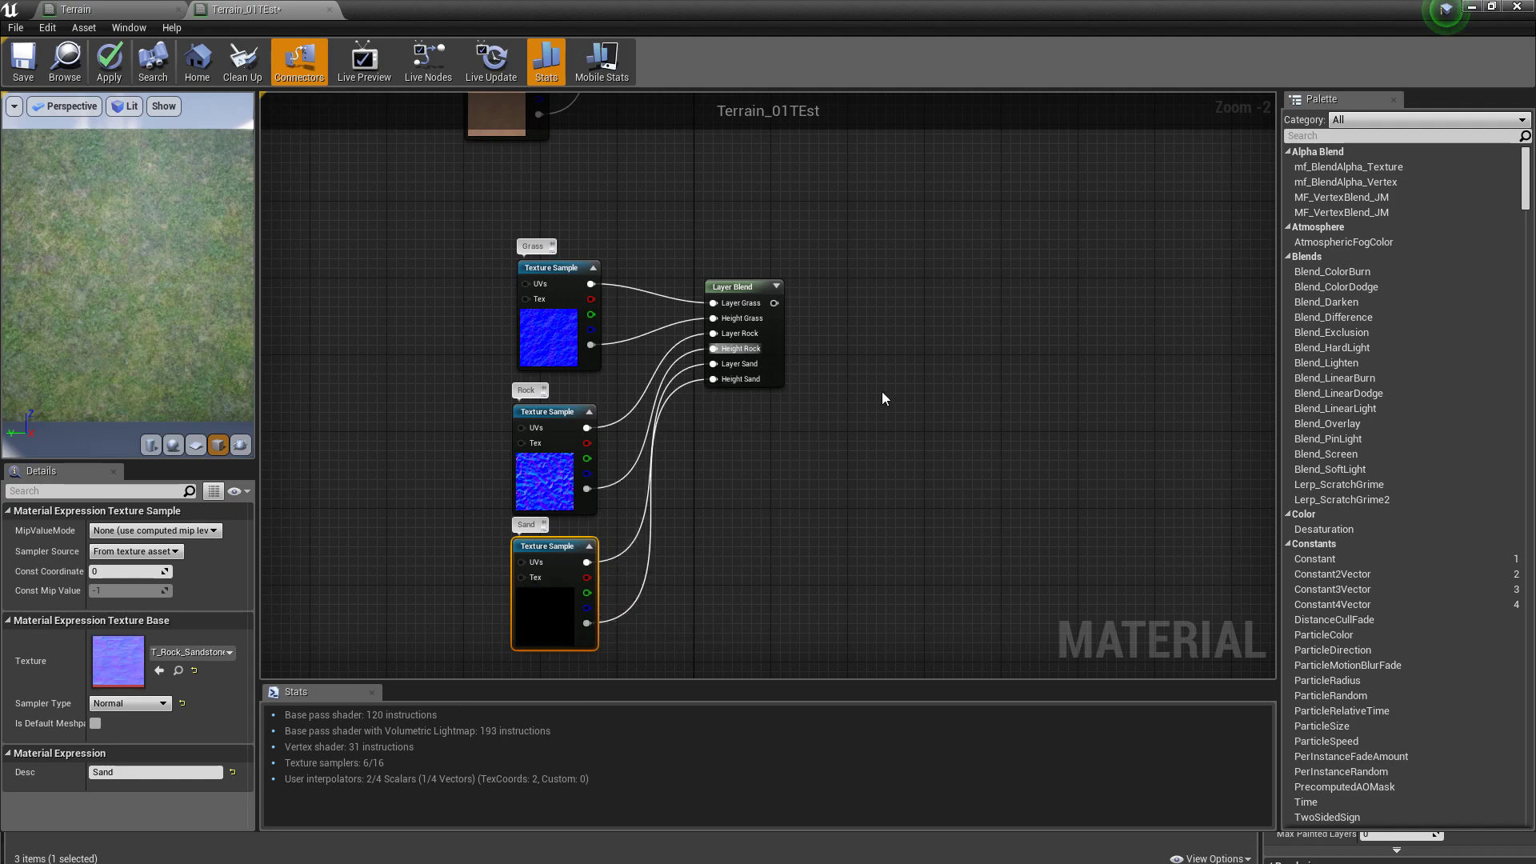
Step: Duplicate the LandscapeCoords node and place the copy in front of the normal textures
{"action": "right_click_drag", "start_coordinate": [882, 391], "coordinate": [857, 591]}
{"action": "right_click_drag", "start_coordinate": [720, 353], "coordinate": [761, 403]}
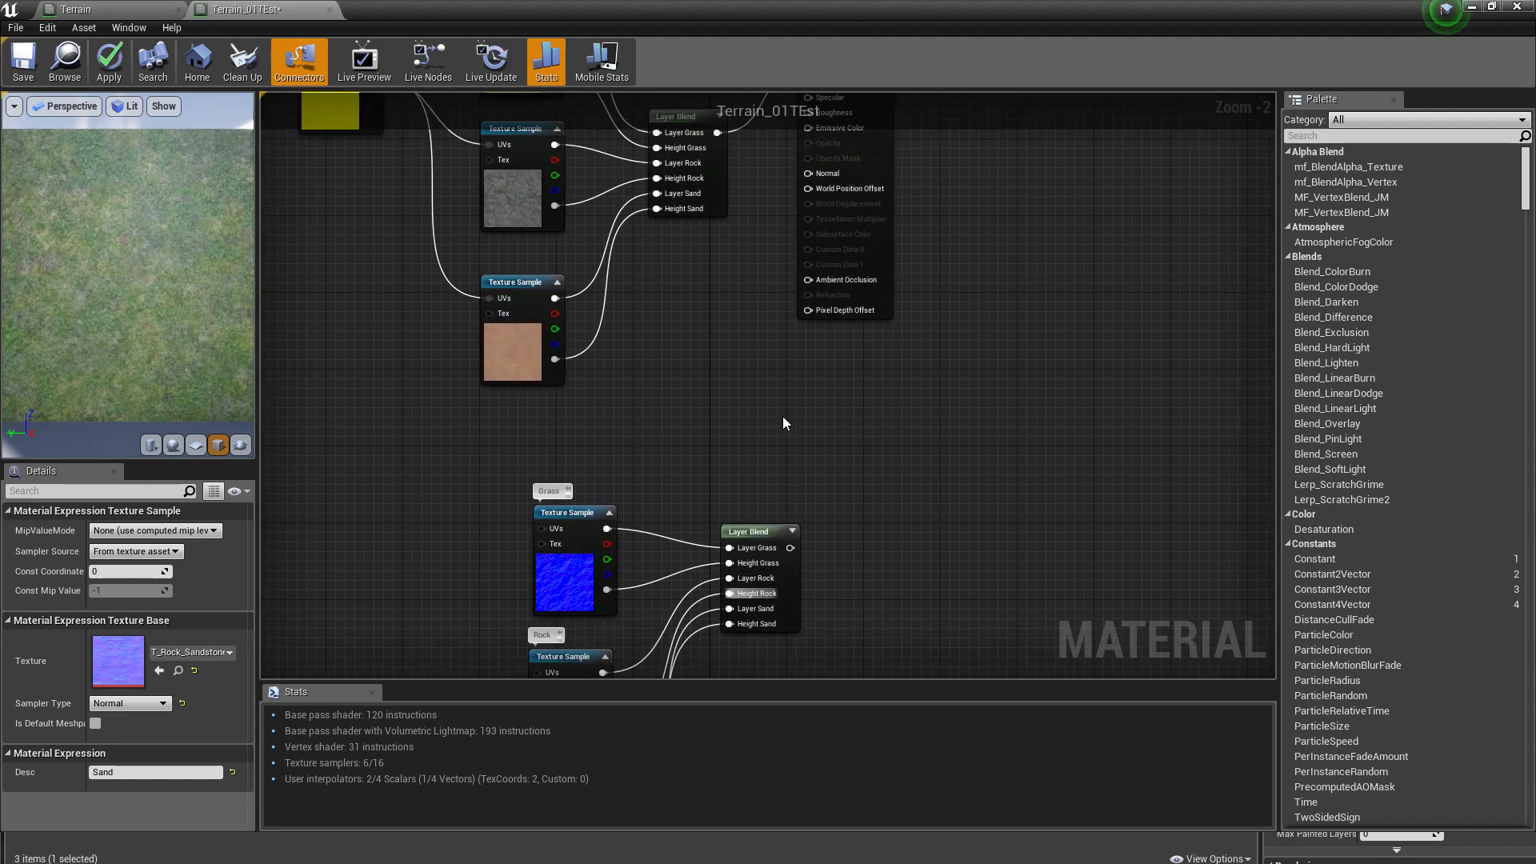
{"action": "right_click_drag", "start_coordinate": [834, 457], "coordinate": [896, 372]}
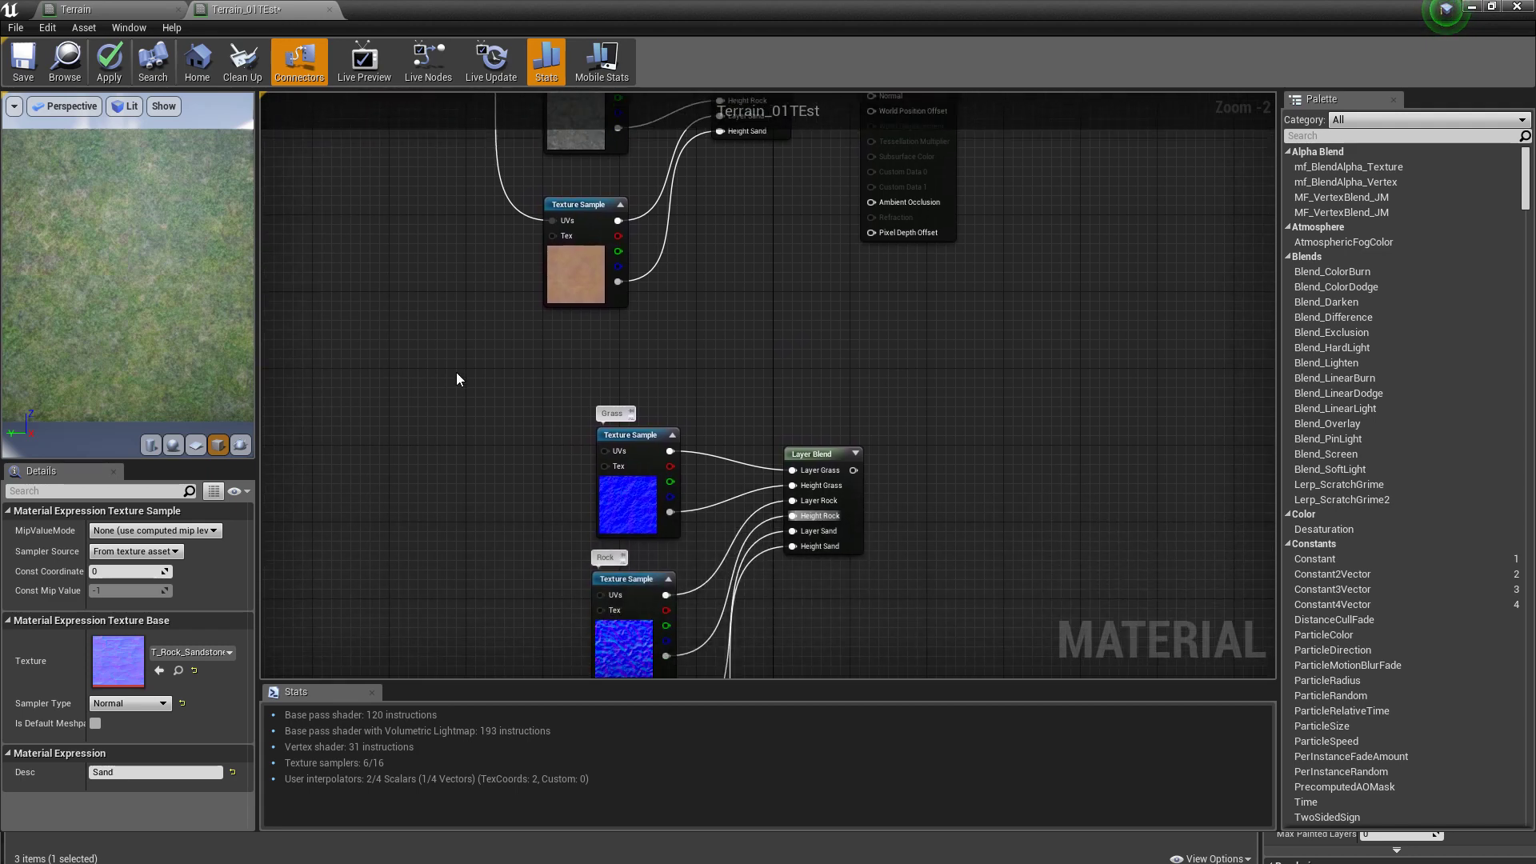
{"action": "right_click_drag", "start_coordinate": [456, 380], "coordinate": [513, 606]}
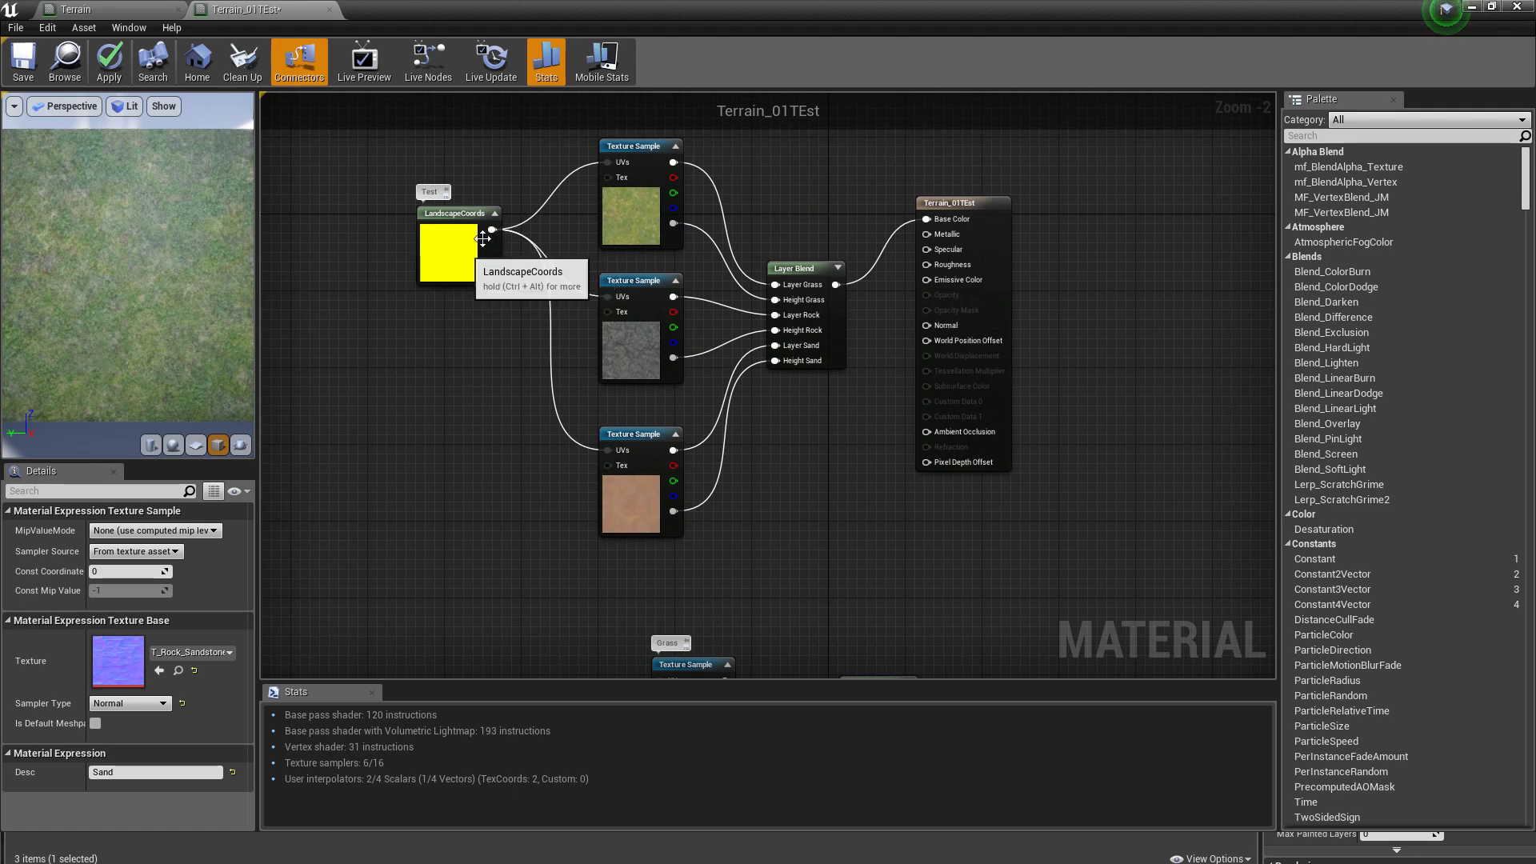
{"action": "right_click_drag", "start_coordinate": [752, 504], "coordinate": [751, 371]}
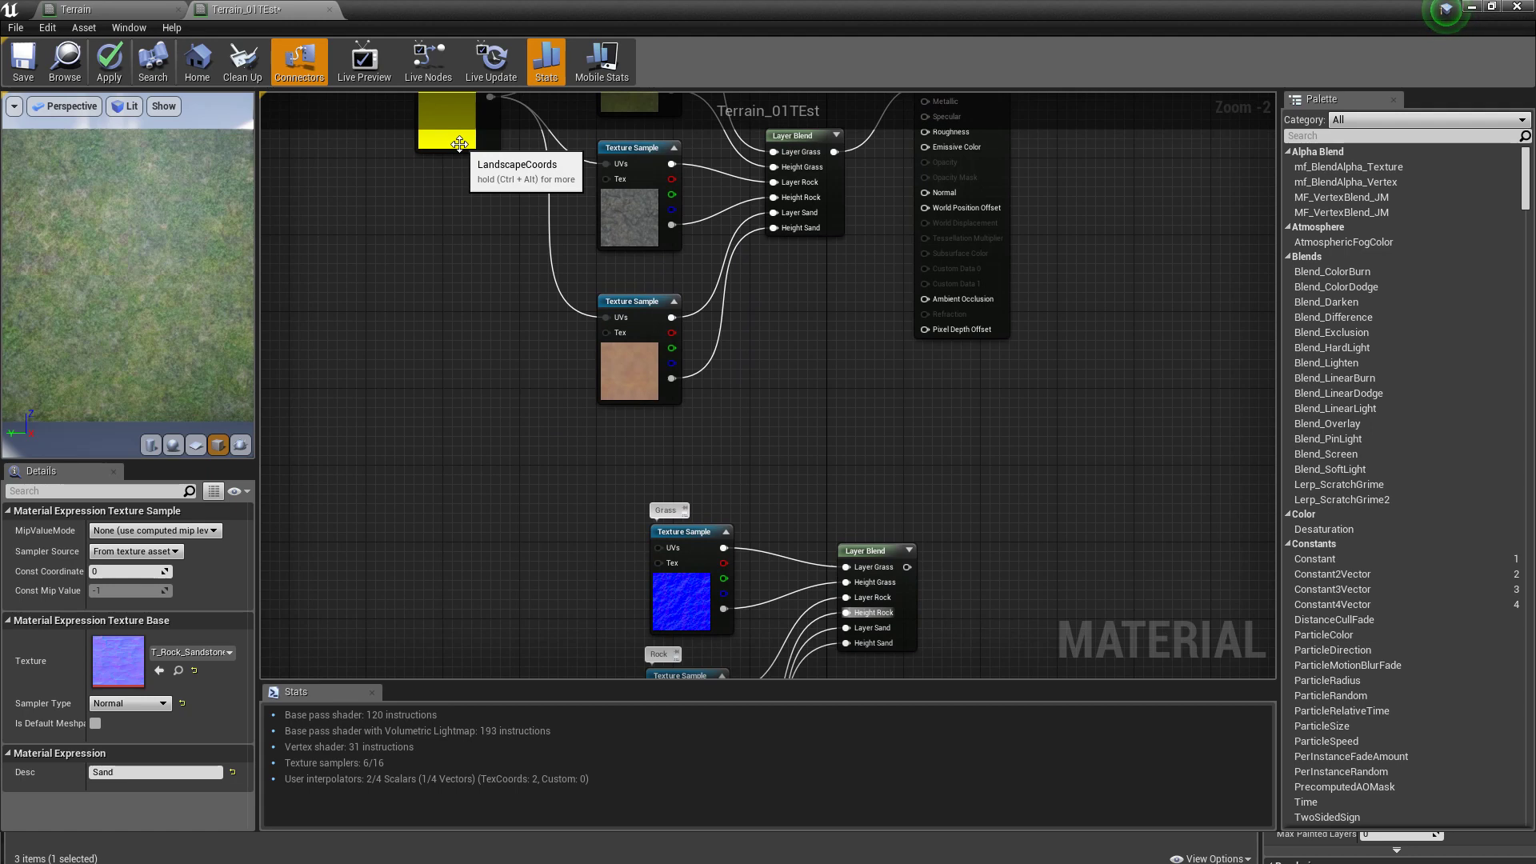
{"action": "left_click", "coordinate": [459, 144]}
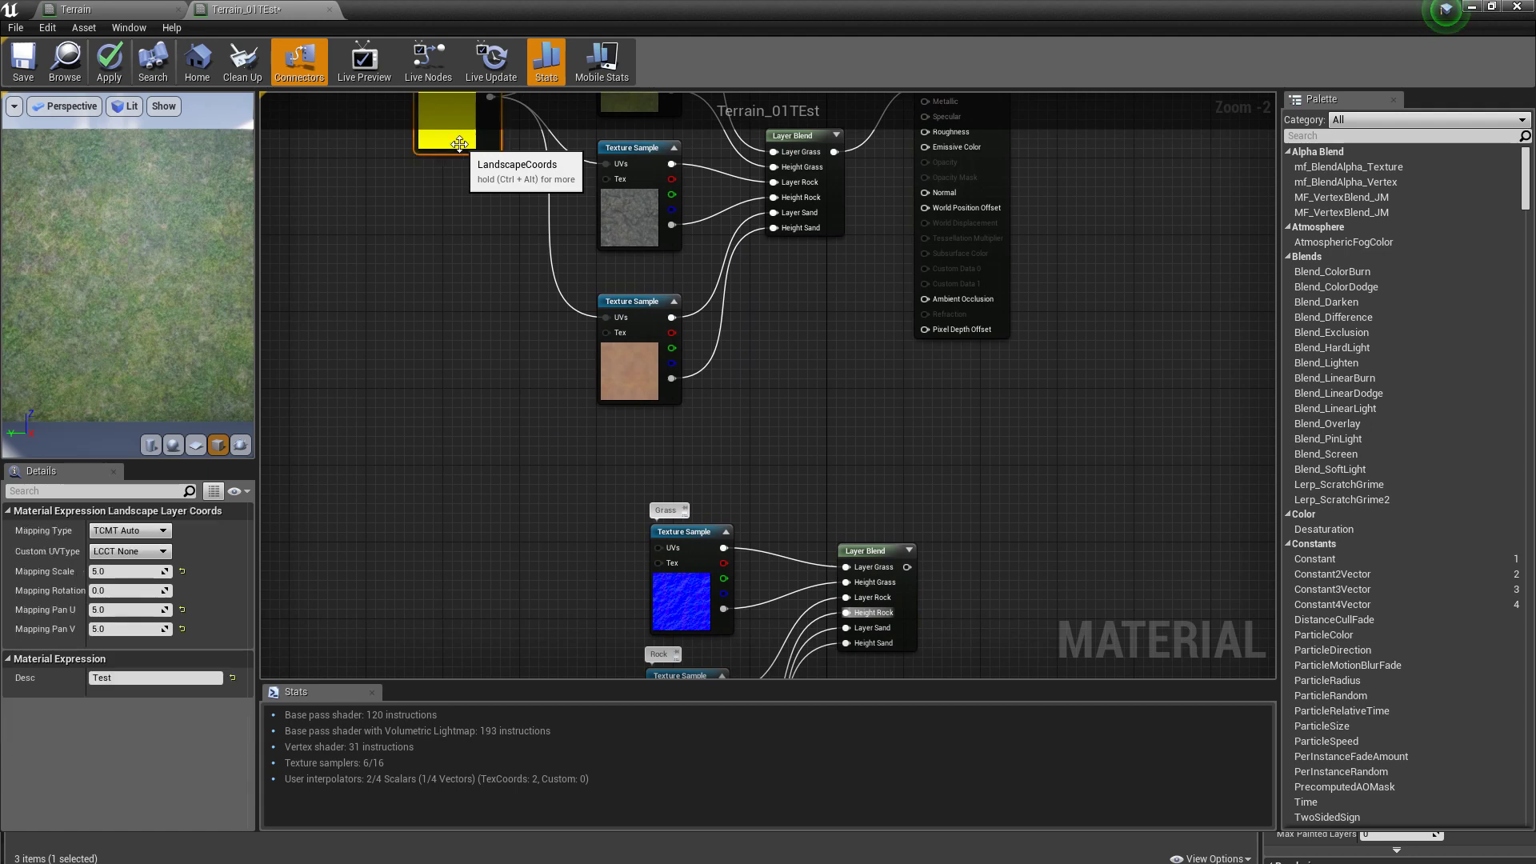
{"action": "right_click_drag", "start_coordinate": [454, 546], "coordinate": [478, 463]}
{"action": "left_click", "coordinate": [520, 496]}
{"action": "right_click", "coordinate": [529, 491]}
{"action": "left_click", "coordinate": [525, 487]}
{"action": "key", "text": "ctrl+v"}
Step: Connect the copied LandscapeCoords output to the UVs of the Grass, Rock and Sand normal textures
{"action": "left_click_drag", "start_coordinate": [545, 496], "coordinate": [682, 466]}
{"action": "right_click_drag", "start_coordinate": [617, 533], "coordinate": [579, 402]}
{"action": "left_click_drag", "start_coordinate": [531, 344], "coordinate": [639, 480]}
{"action": "right_click_drag", "start_coordinate": [569, 525], "coordinate": [536, 387]}
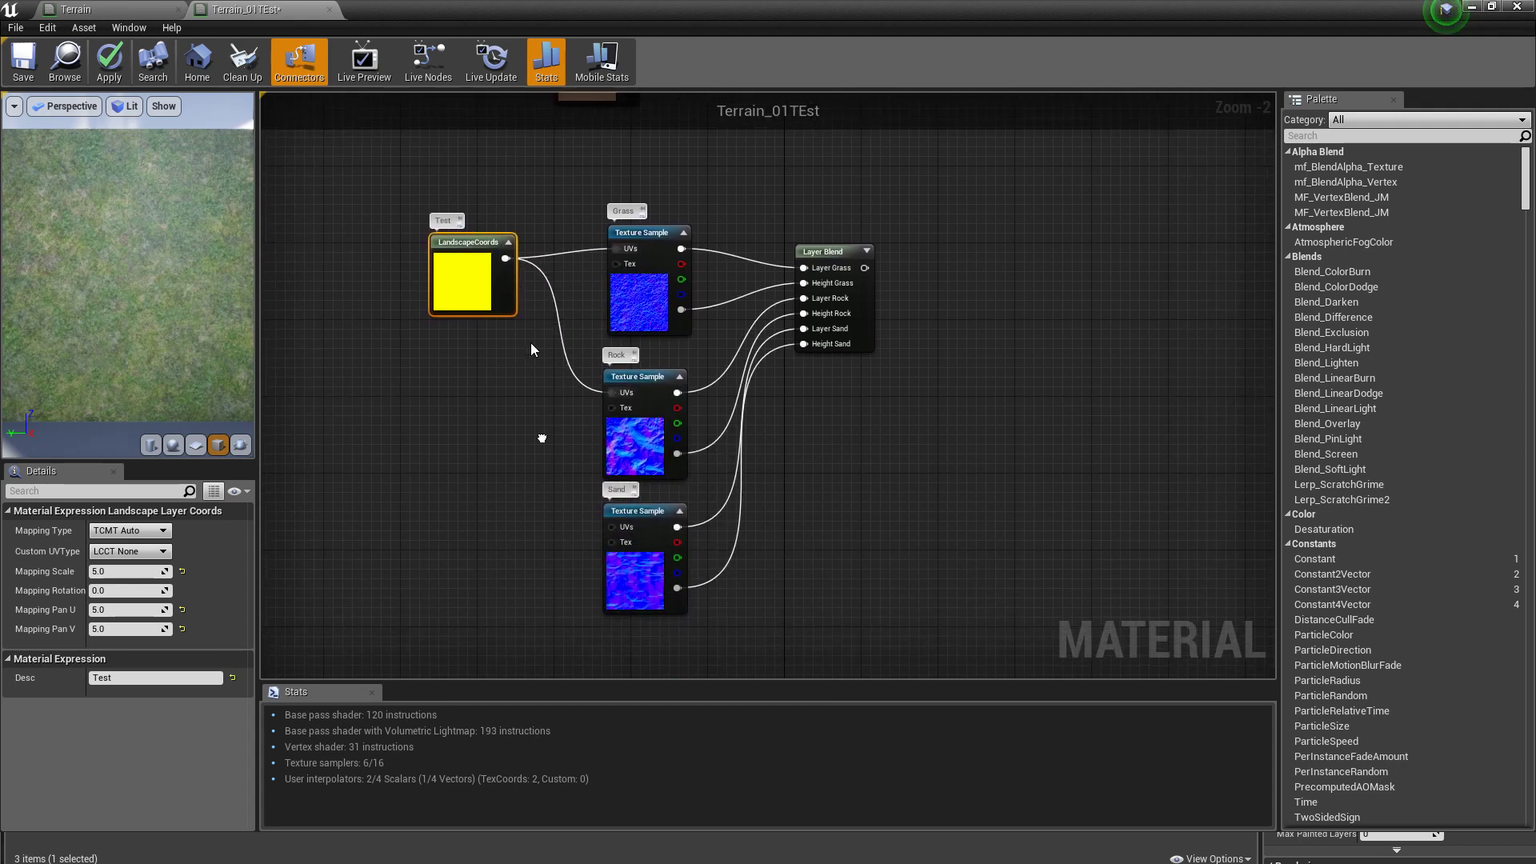
{"action": "left_click_drag", "start_coordinate": [506, 258], "coordinate": [614, 526]}
{"action": "right_click_drag", "start_coordinate": [485, 468], "coordinate": [486, 512]}
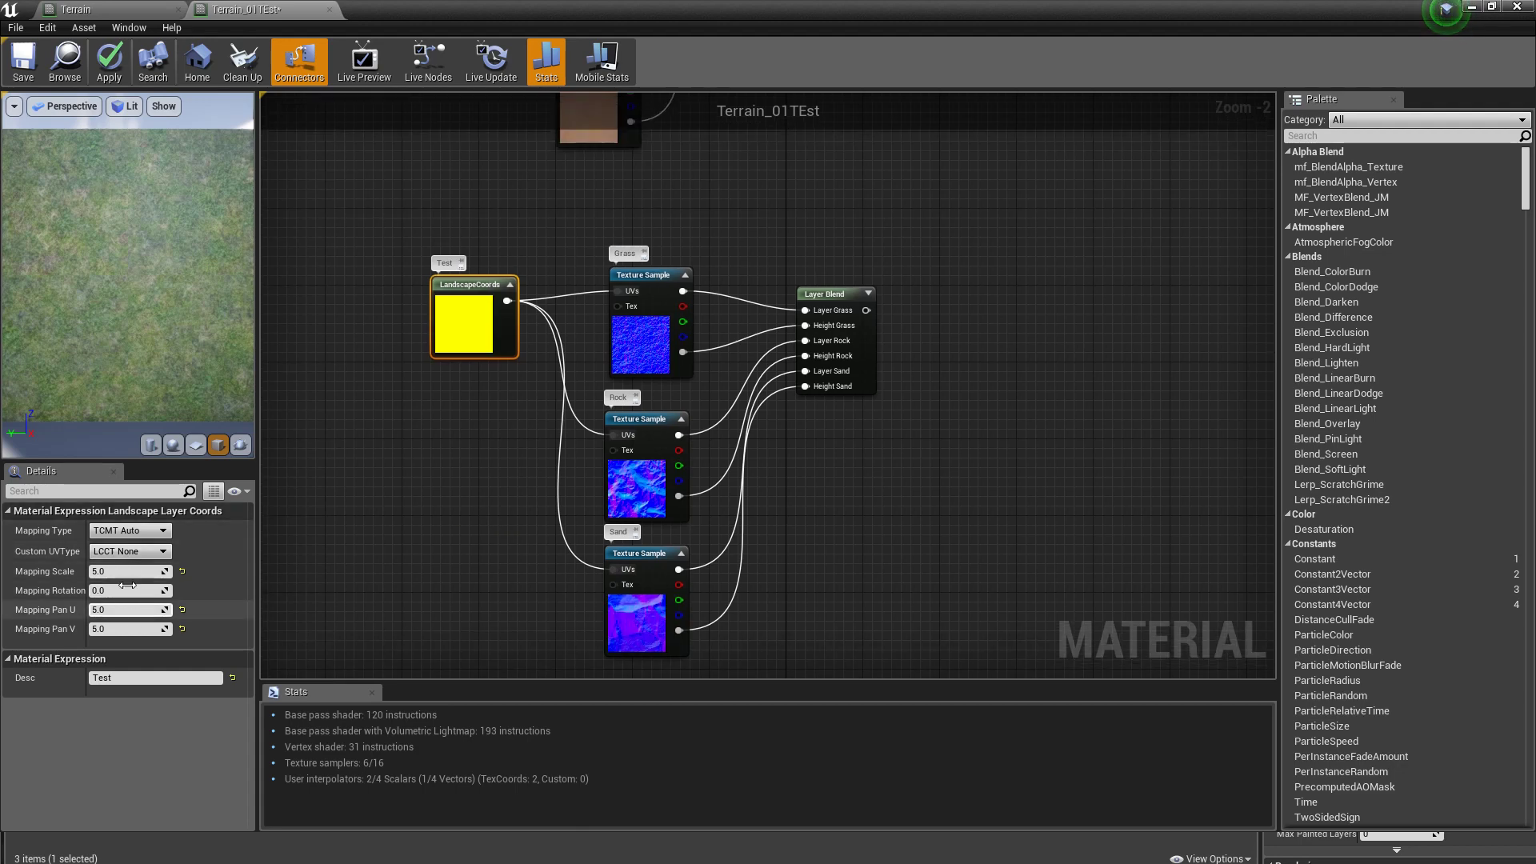
{"action": "right_click_drag", "start_coordinate": [417, 461], "coordinate": [384, 579]}
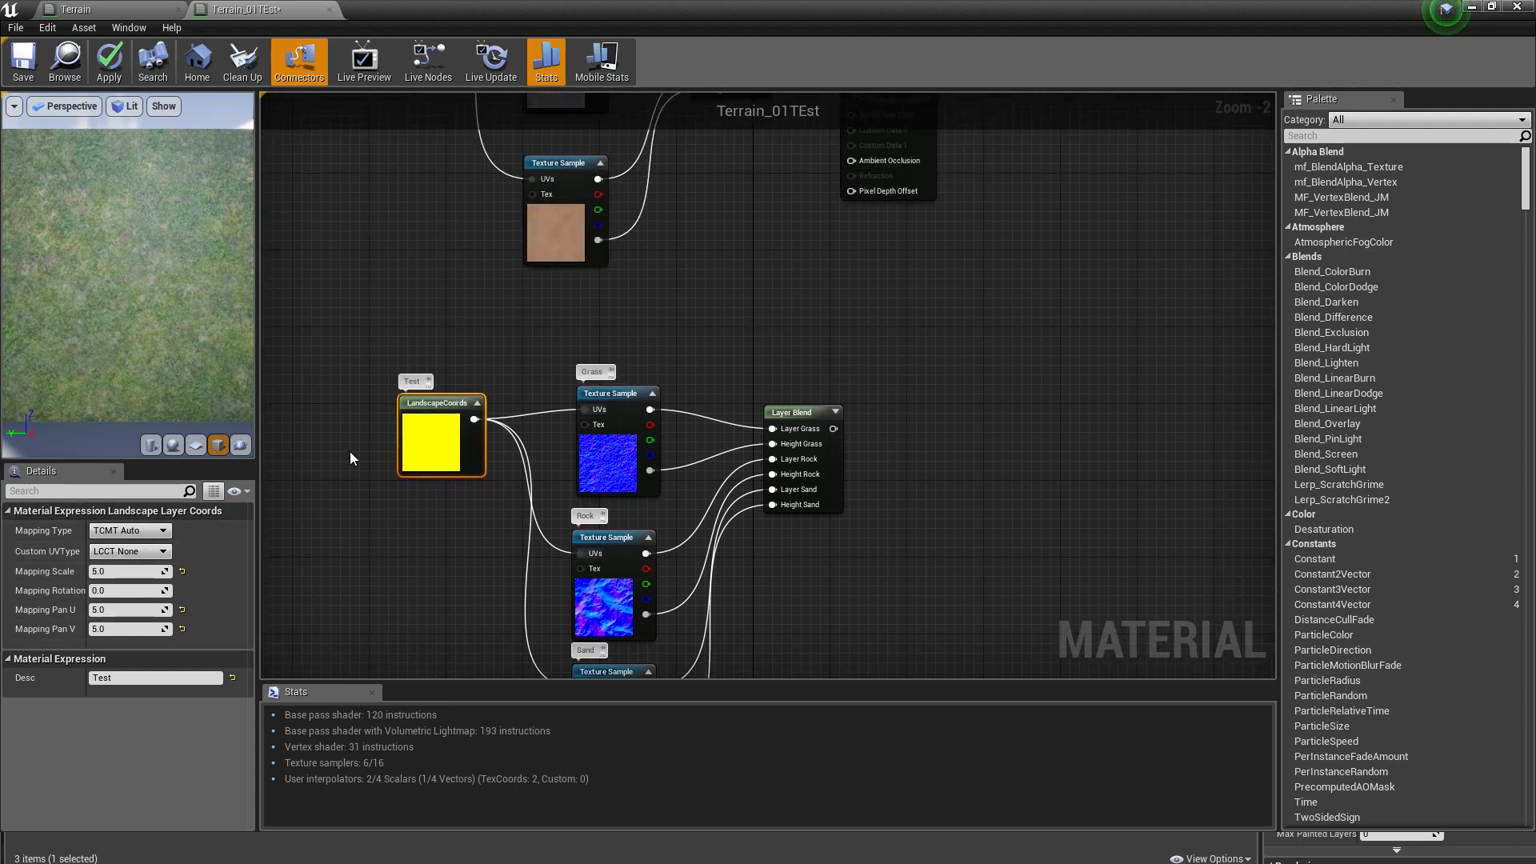
Step: Reposition the Terrain_01TEst result node and connect the output of the normal textures' Layer Blend to its Normal input
{"action": "right_click_drag", "start_coordinate": [742, 275], "coordinate": [613, 459]}
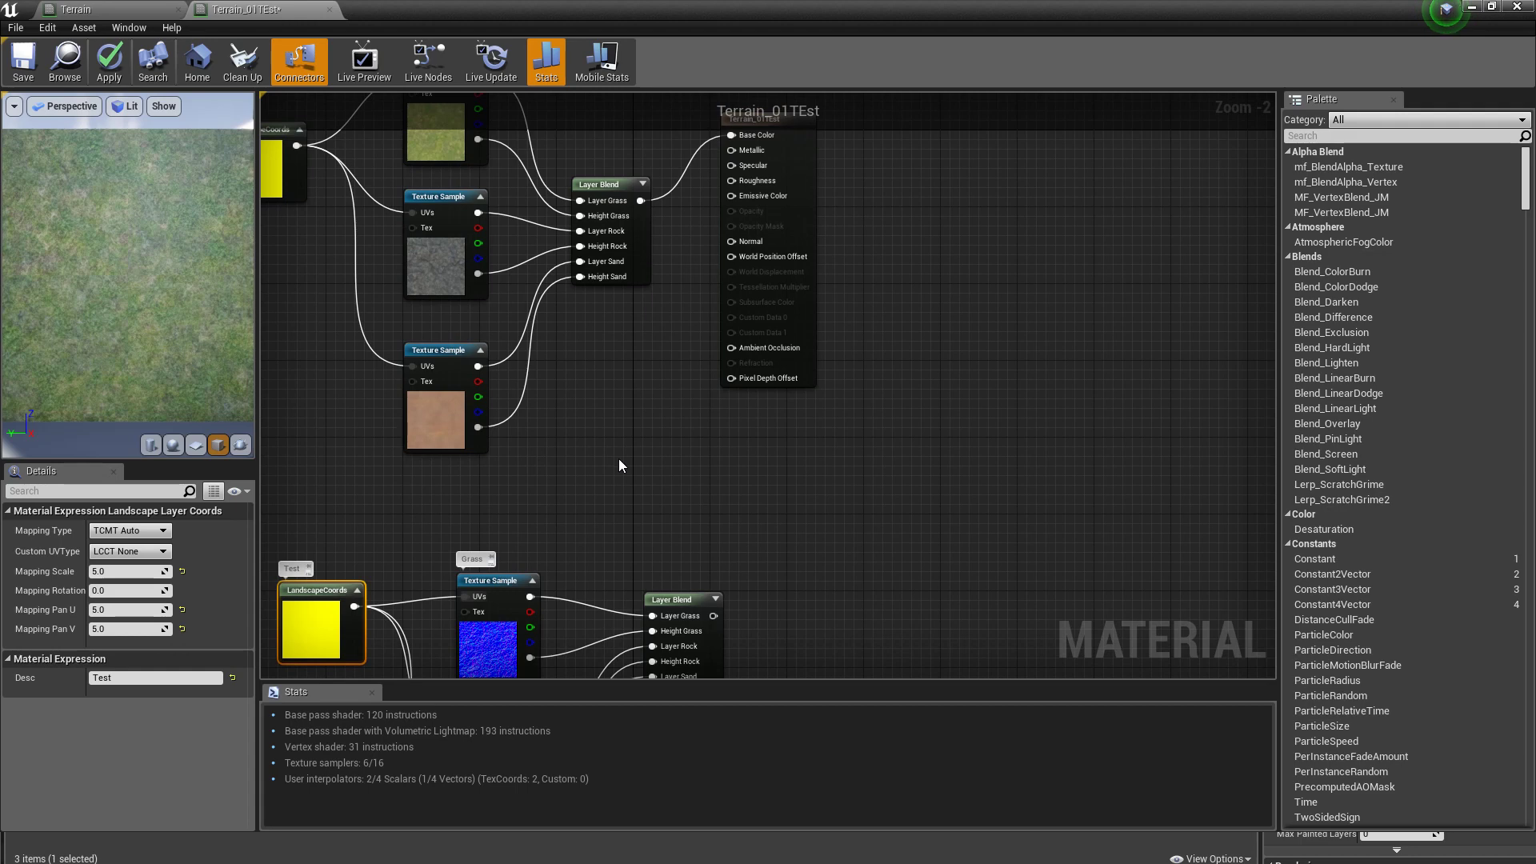
{"action": "scroll", "coordinate": [618, 458], "scroll_direction": "down", "scroll_amount": 2}
{"action": "left_click_drag", "start_coordinate": [722, 242], "coordinate": [798, 324]}
{"action": "right_click_drag", "start_coordinate": [731, 504], "coordinate": [728, 522]}
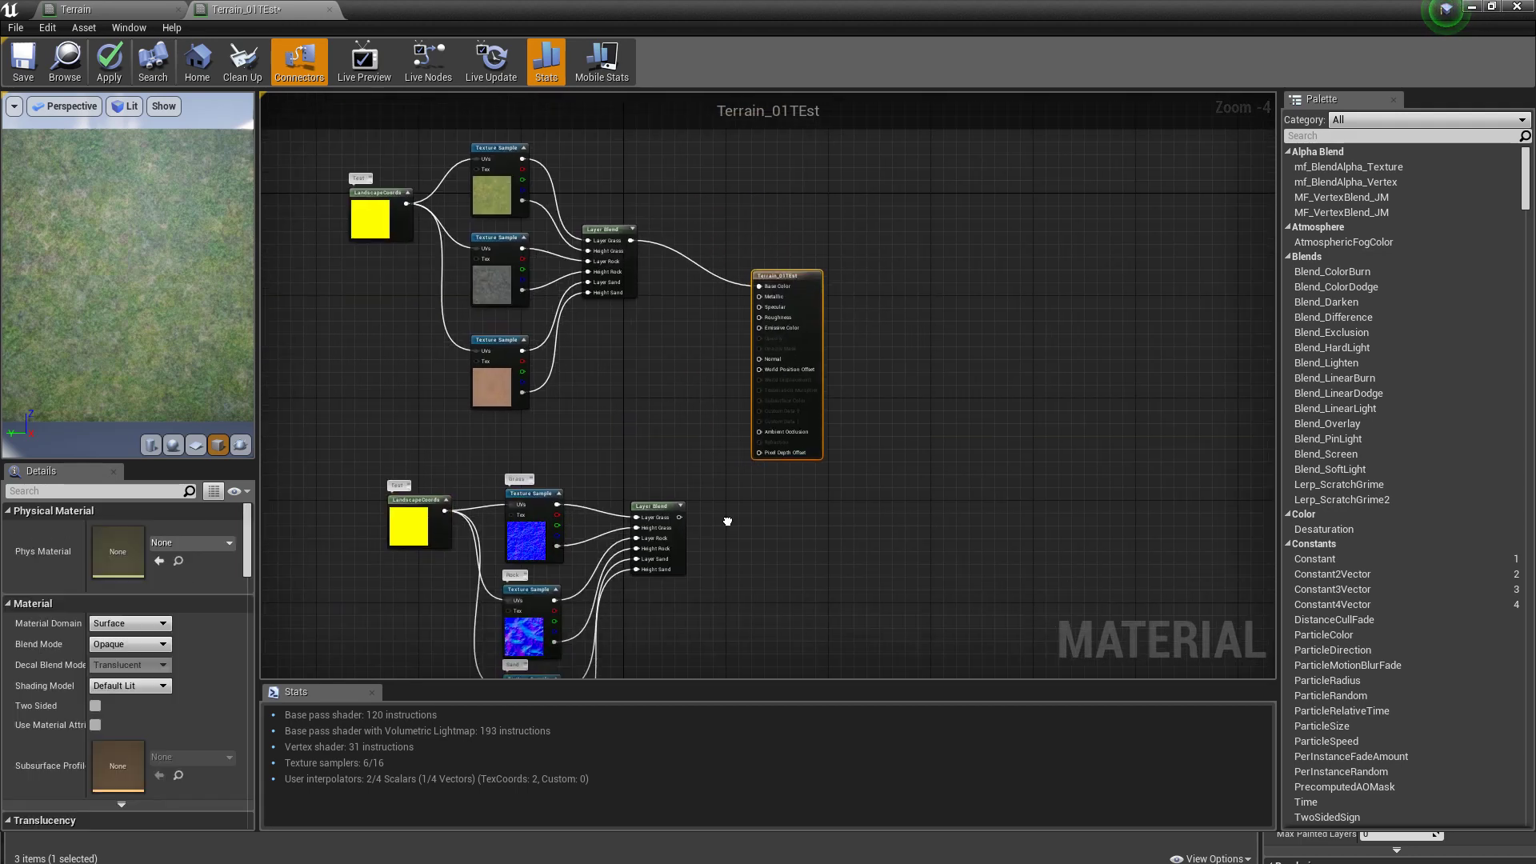
{"action": "scroll", "coordinate": [701, 524], "scroll_direction": "up", "scroll_amount": 1}
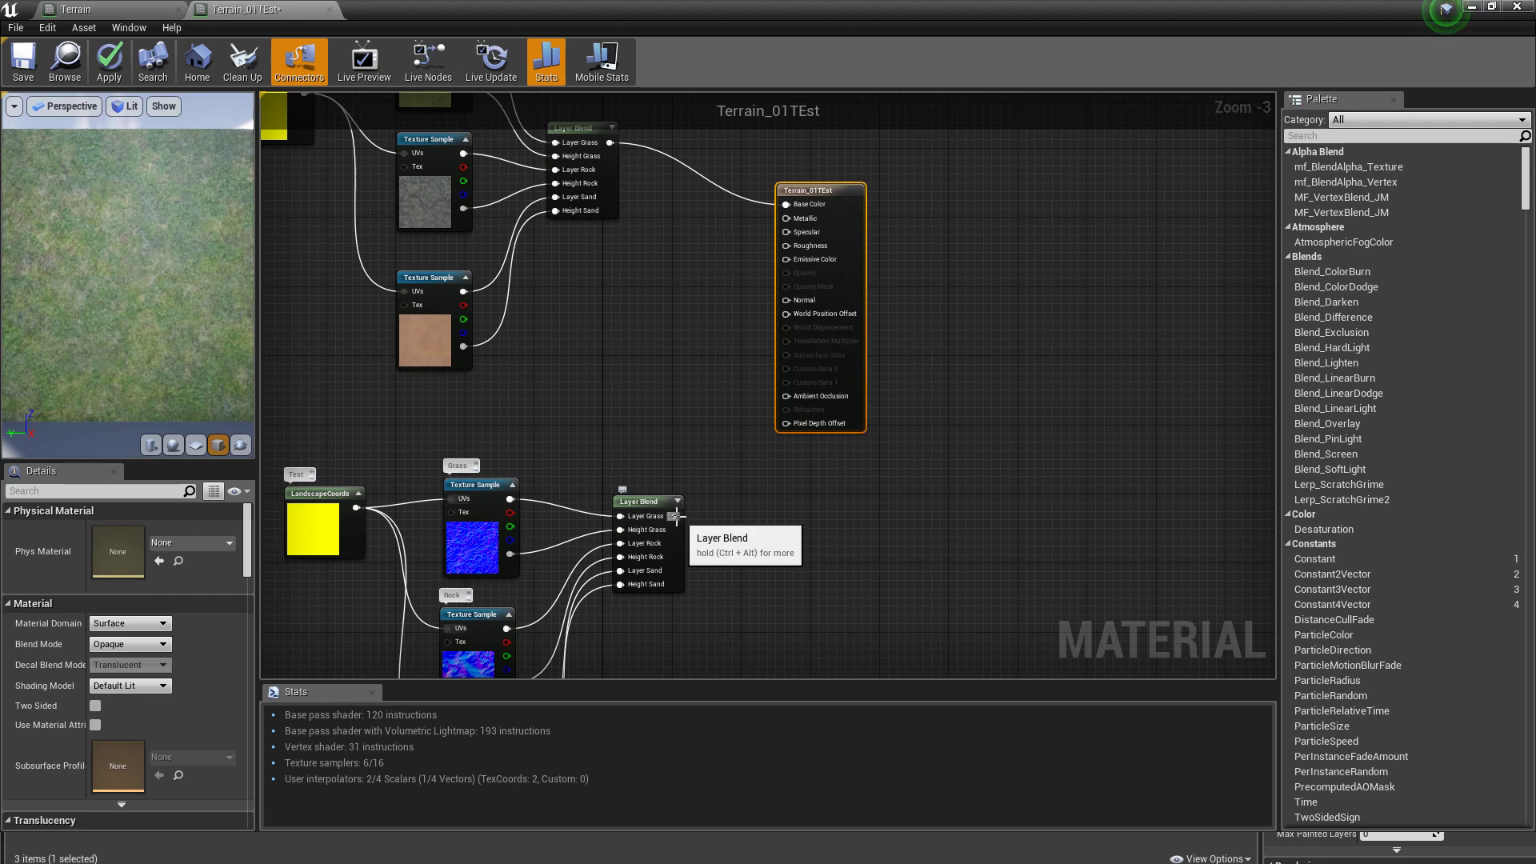
{"action": "left_click_drag", "start_coordinate": [675, 516], "coordinate": [785, 300]}
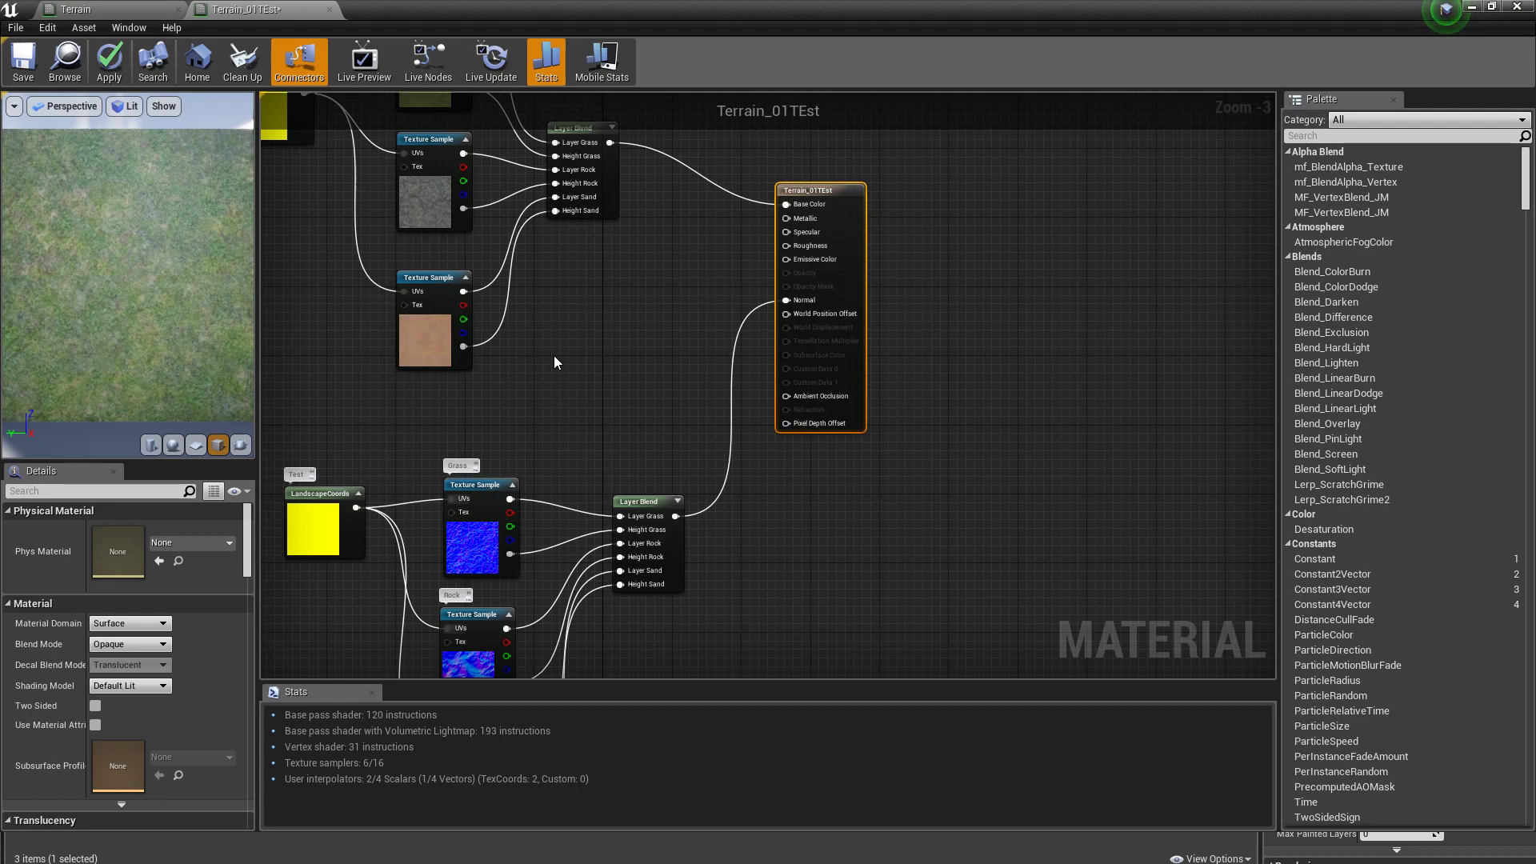
{"action": "scroll", "coordinate": [554, 356], "scroll_direction": "down", "scroll_amount": 1}
{"action": "right_click_drag", "start_coordinate": [554, 357], "coordinate": [633, 346]}
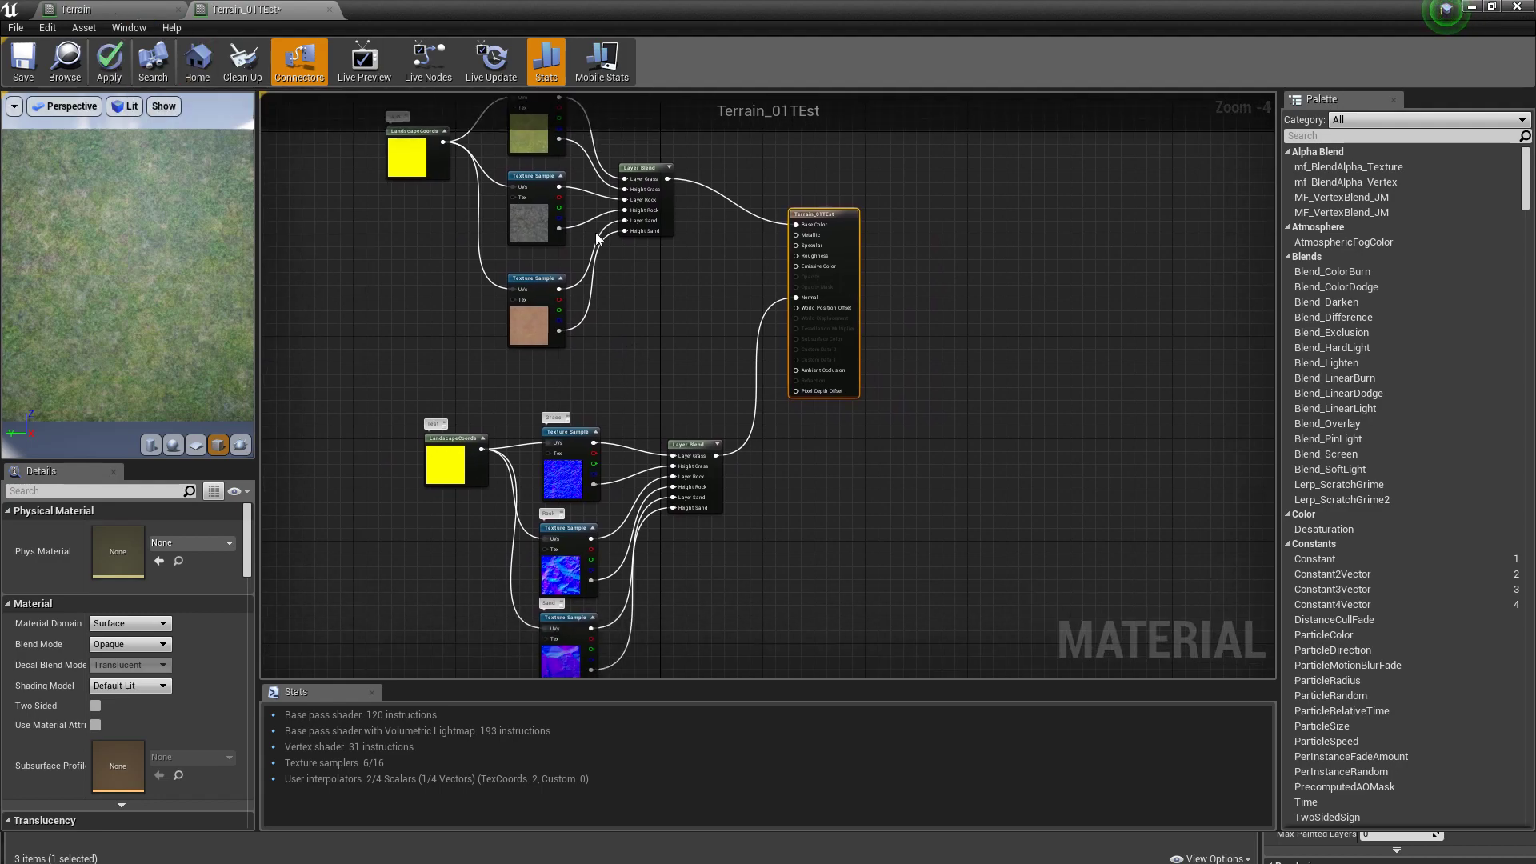
{"action": "scroll", "coordinate": [593, 395], "scroll_direction": "up", "scroll_amount": 1}
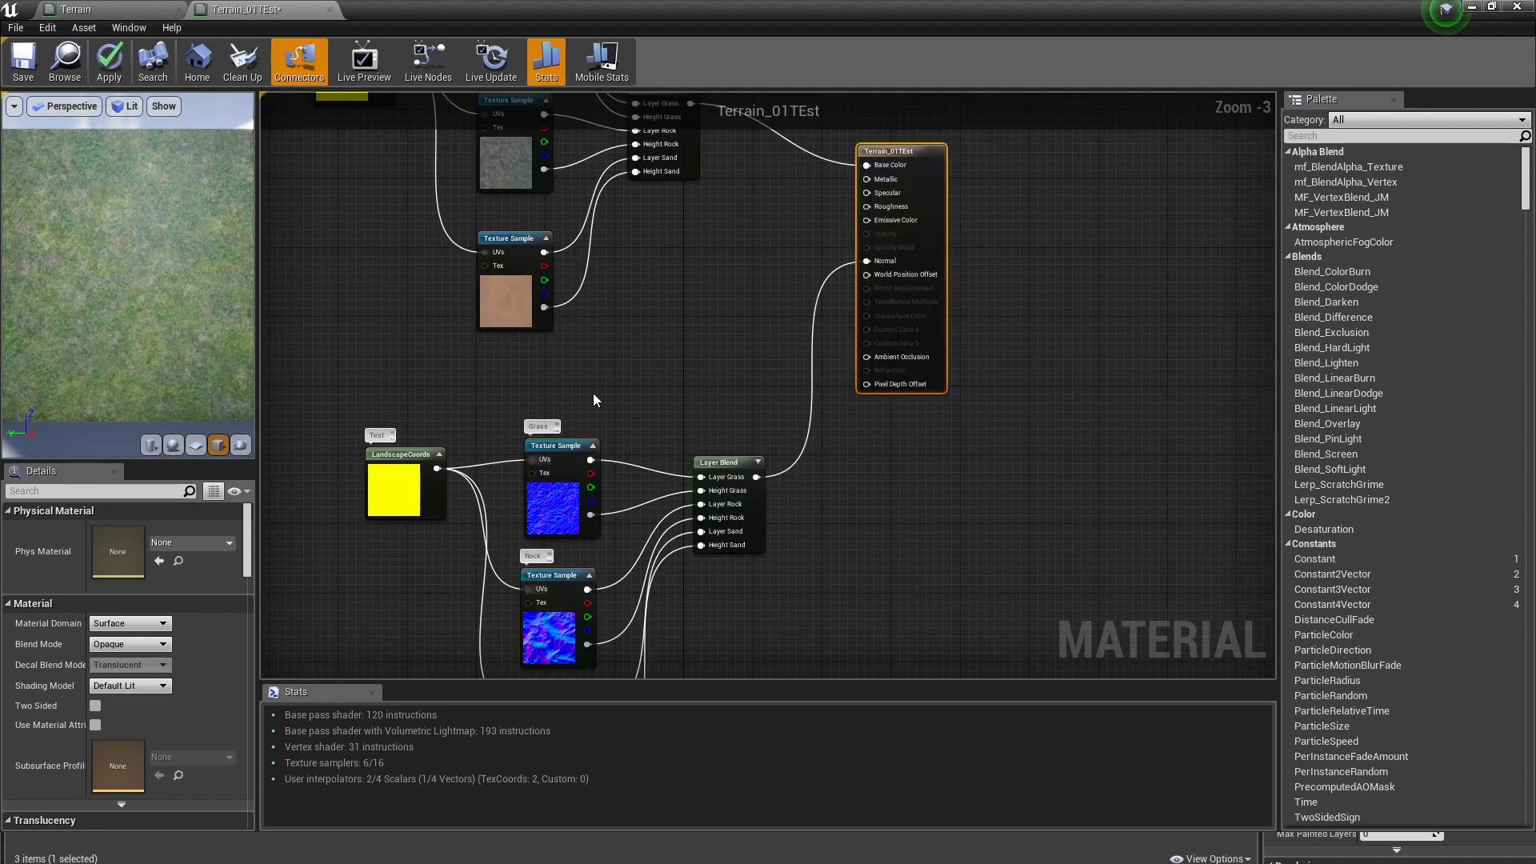
Step: Apply and save the Terrain_01TEst material, and return to the level
{"action": "left_click", "coordinate": [120, 63]}
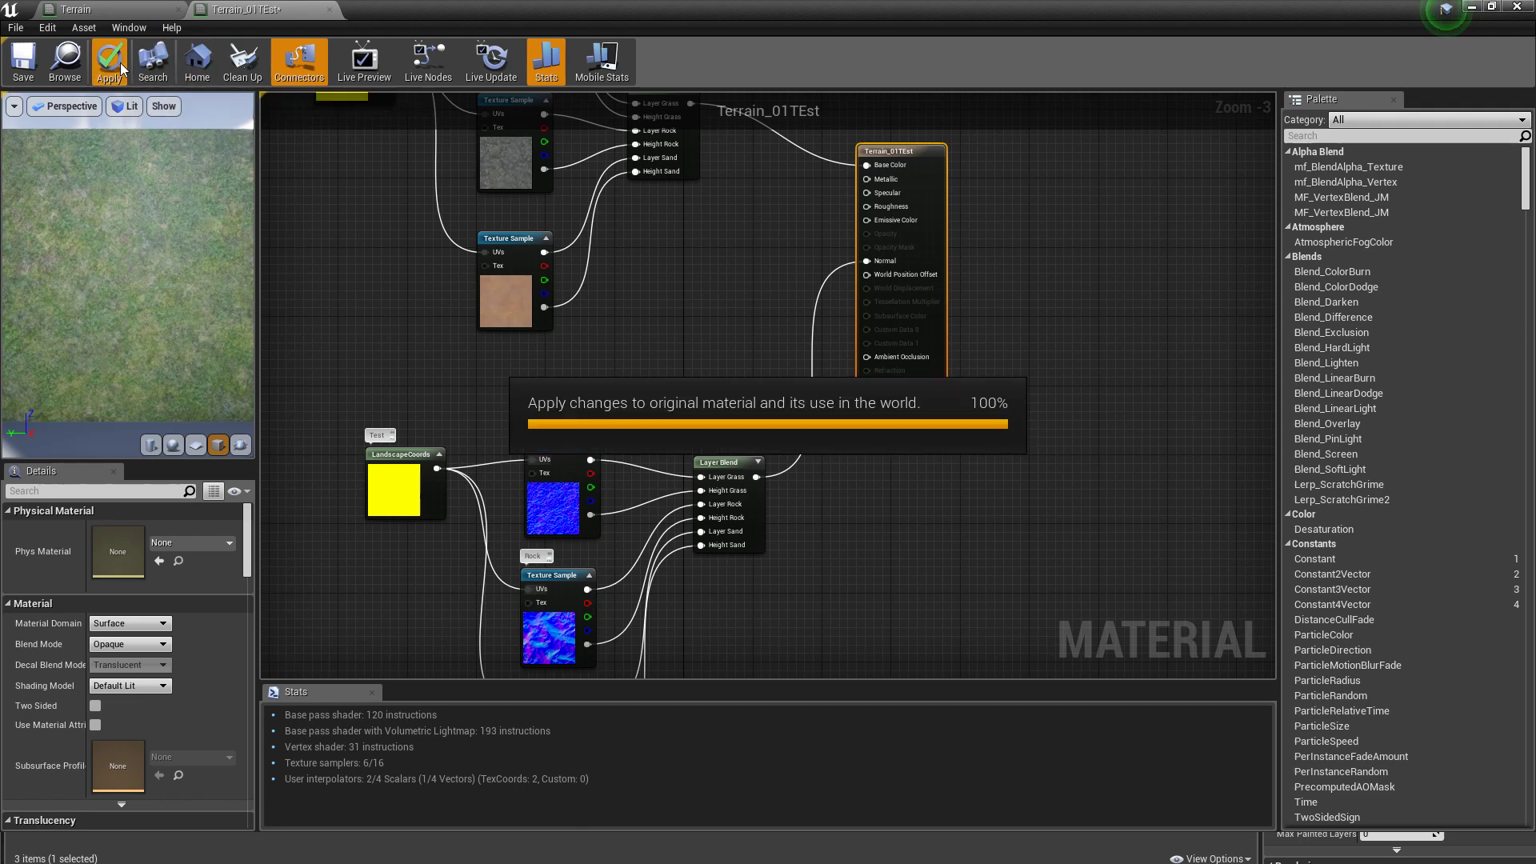
{"action": "left_click", "coordinate": [22, 61]}
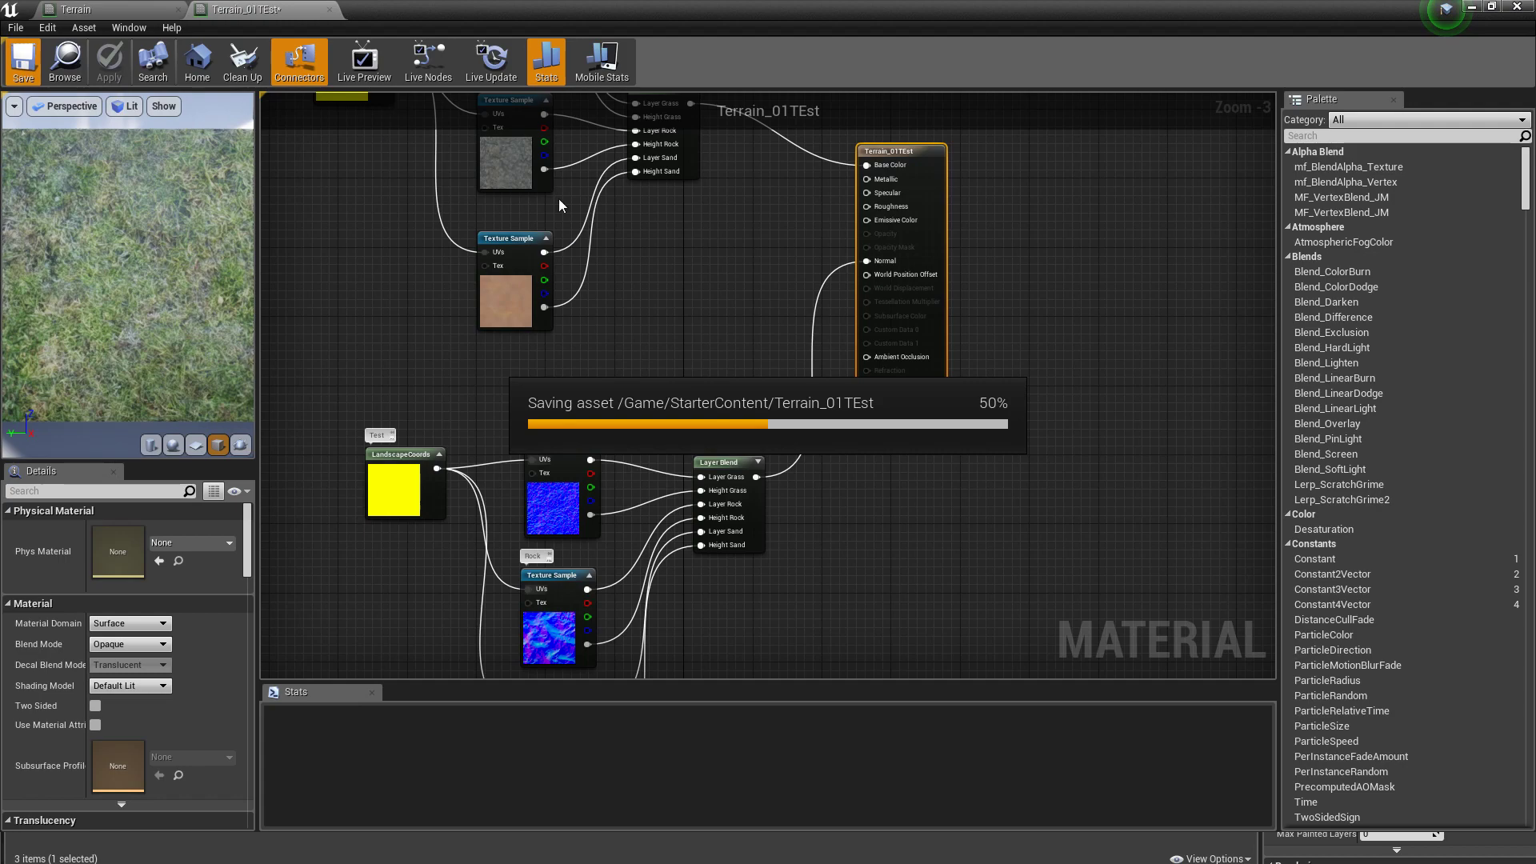
{"action": "left_click", "coordinate": [1479, 8]}
Step: Set up a new landscape with a section size of 7x7 Quads and position it beside the existing textured landscape strip
{"action": "right_click_drag", "start_coordinate": [762, 365], "coordinate": [876, 342]}
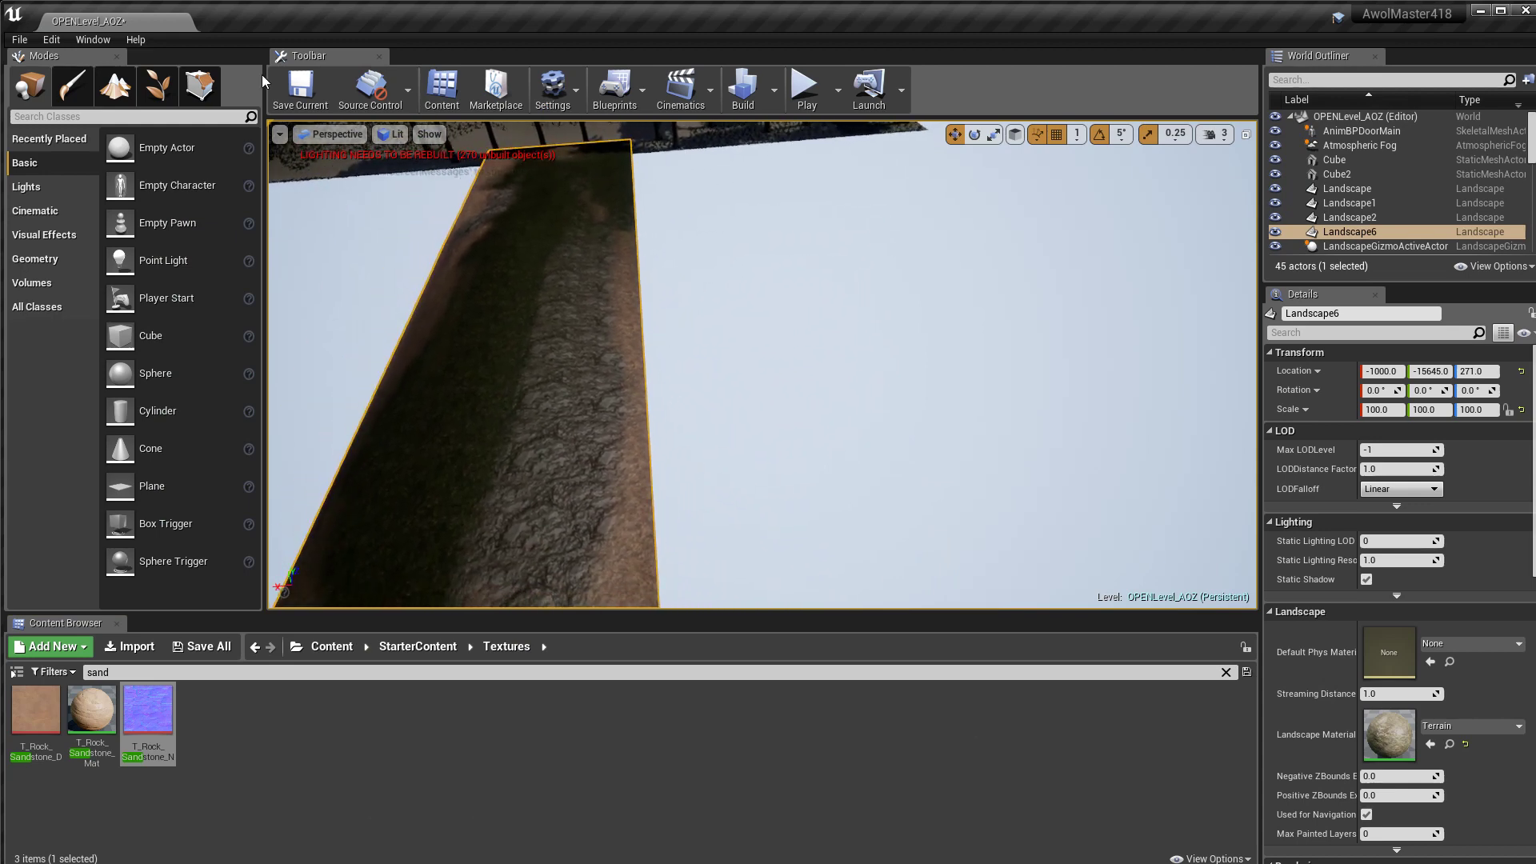
{"action": "left_click", "coordinate": [115, 104]}
{"action": "left_click", "coordinate": [100, 144]}
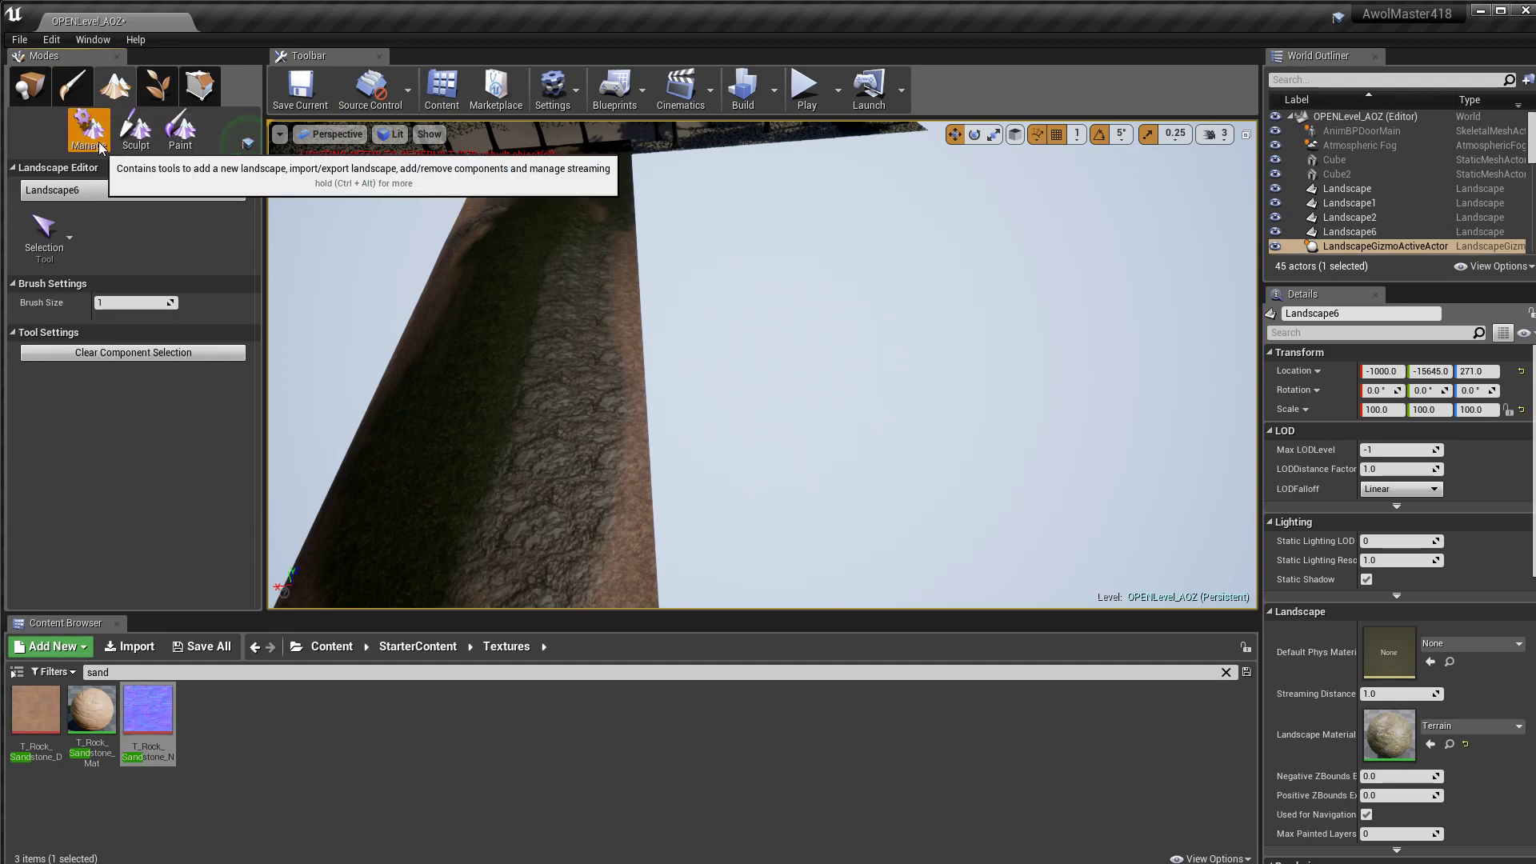
{"action": "left_click", "coordinate": [71, 243]}
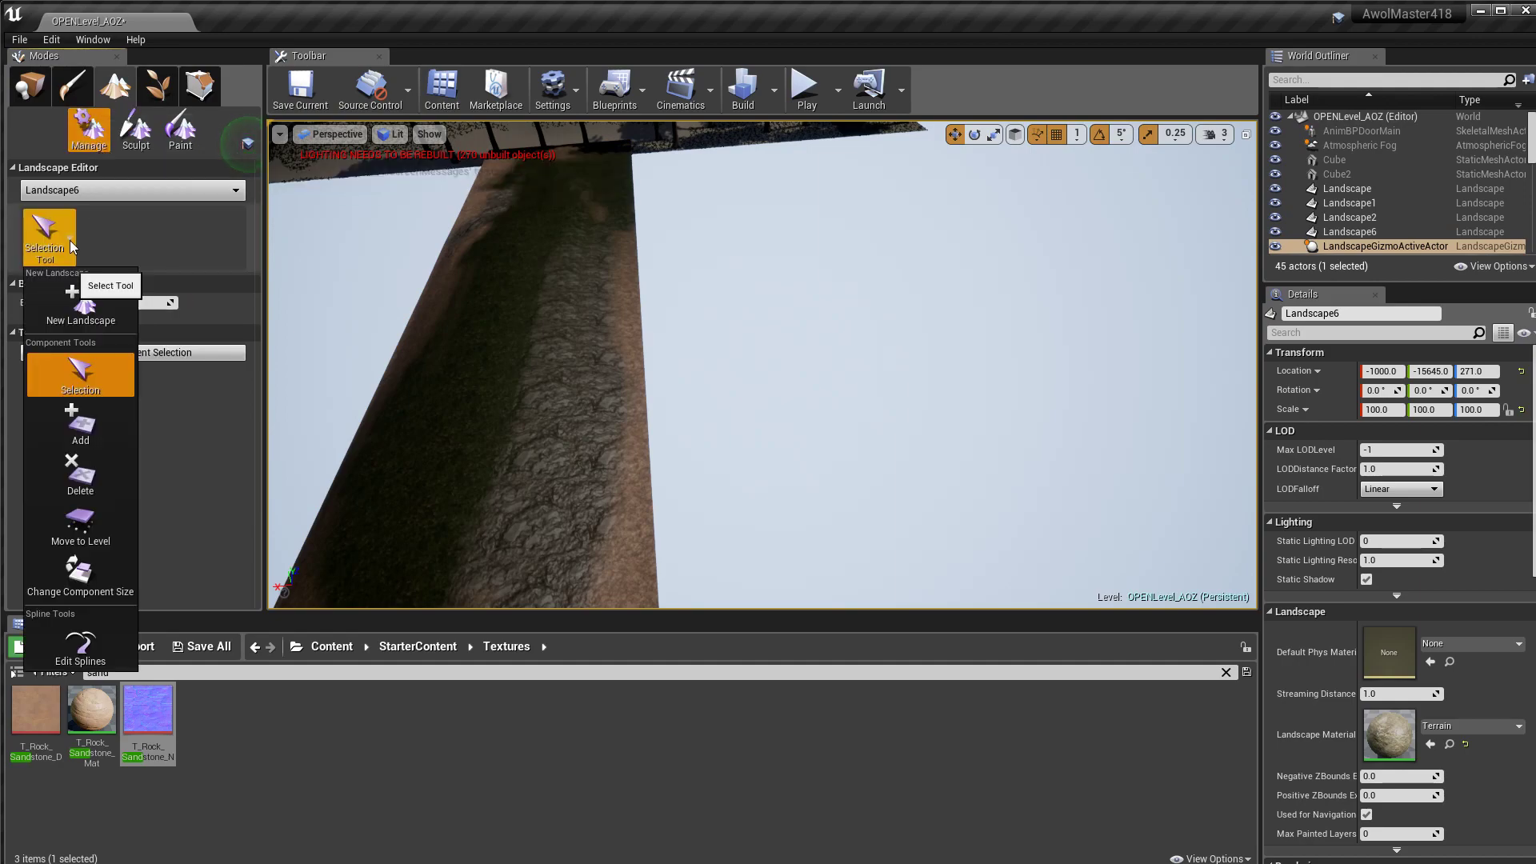
{"action": "left_click", "coordinate": [80, 308]}
{"action": "right_click_drag", "start_coordinate": [404, 234], "coordinate": [344, 289]}
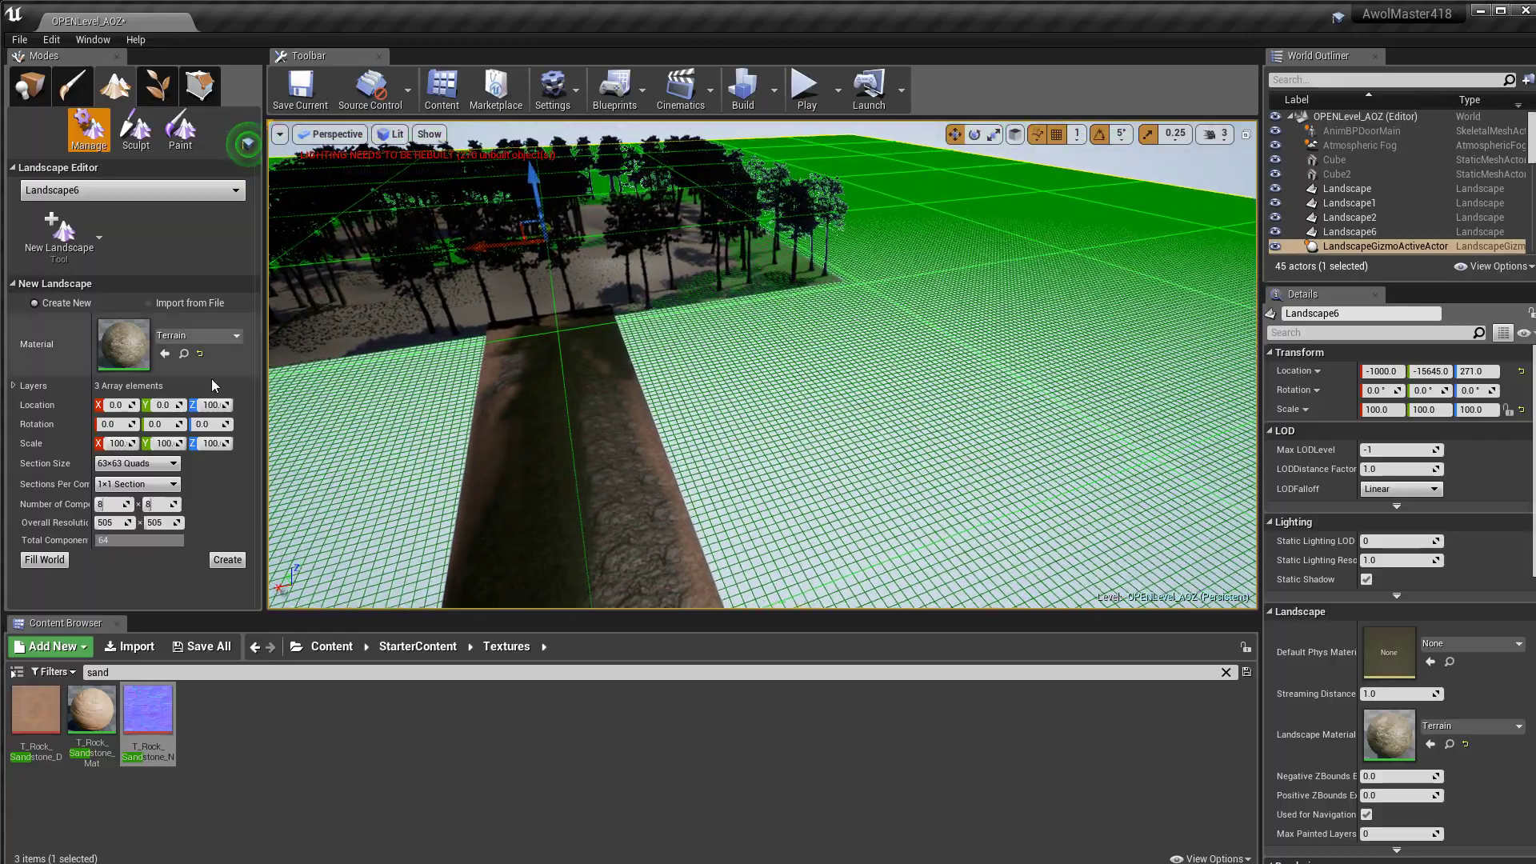
{"action": "left_click", "coordinate": [171, 467]}
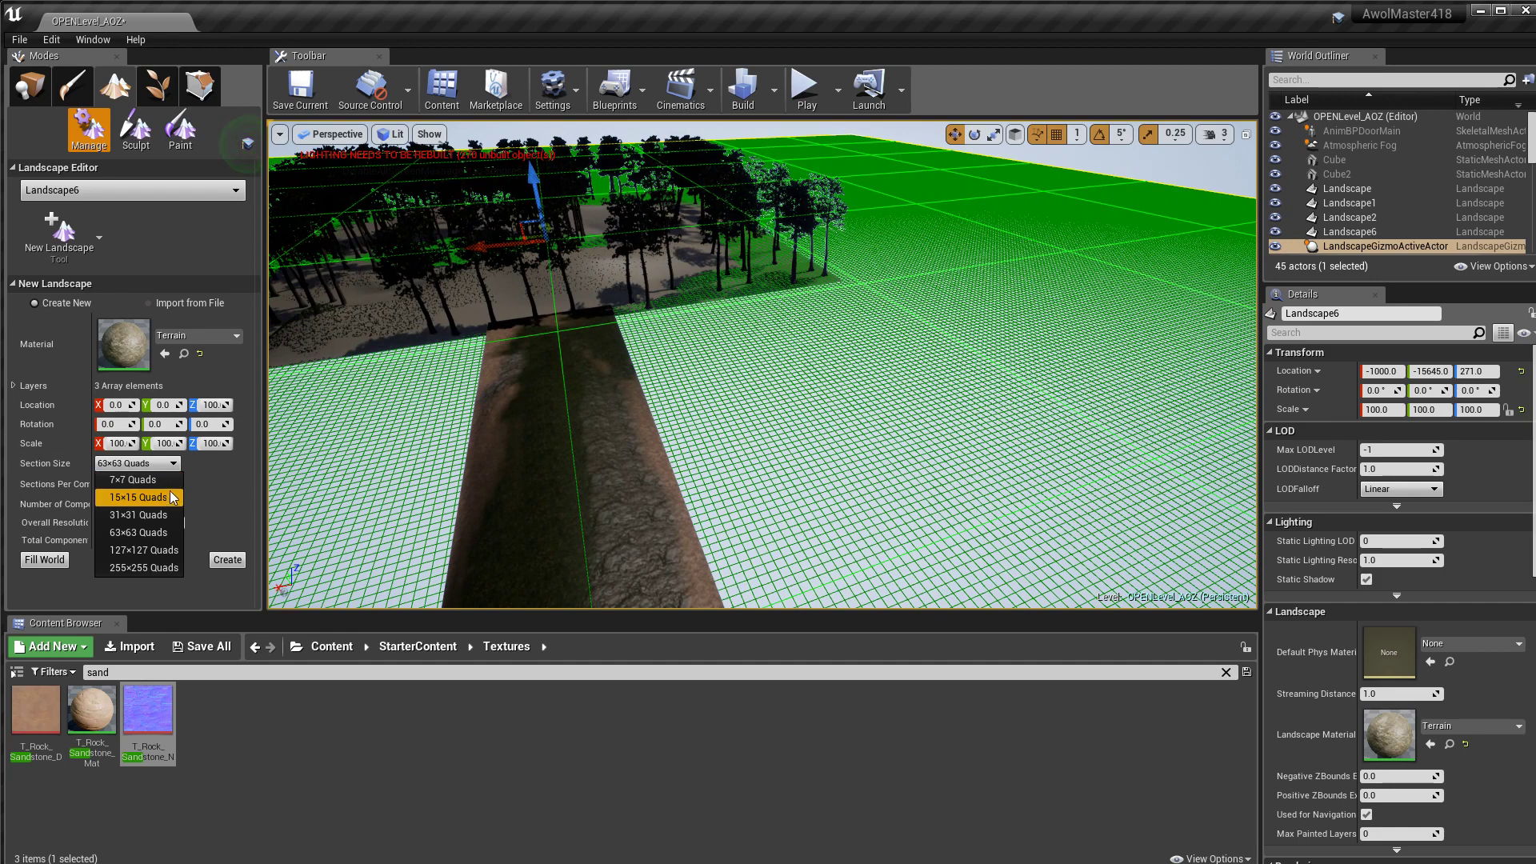
{"action": "left_click", "coordinate": [133, 479]}
{"action": "right_click_drag", "start_coordinate": [756, 240], "coordinate": [703, 264]}
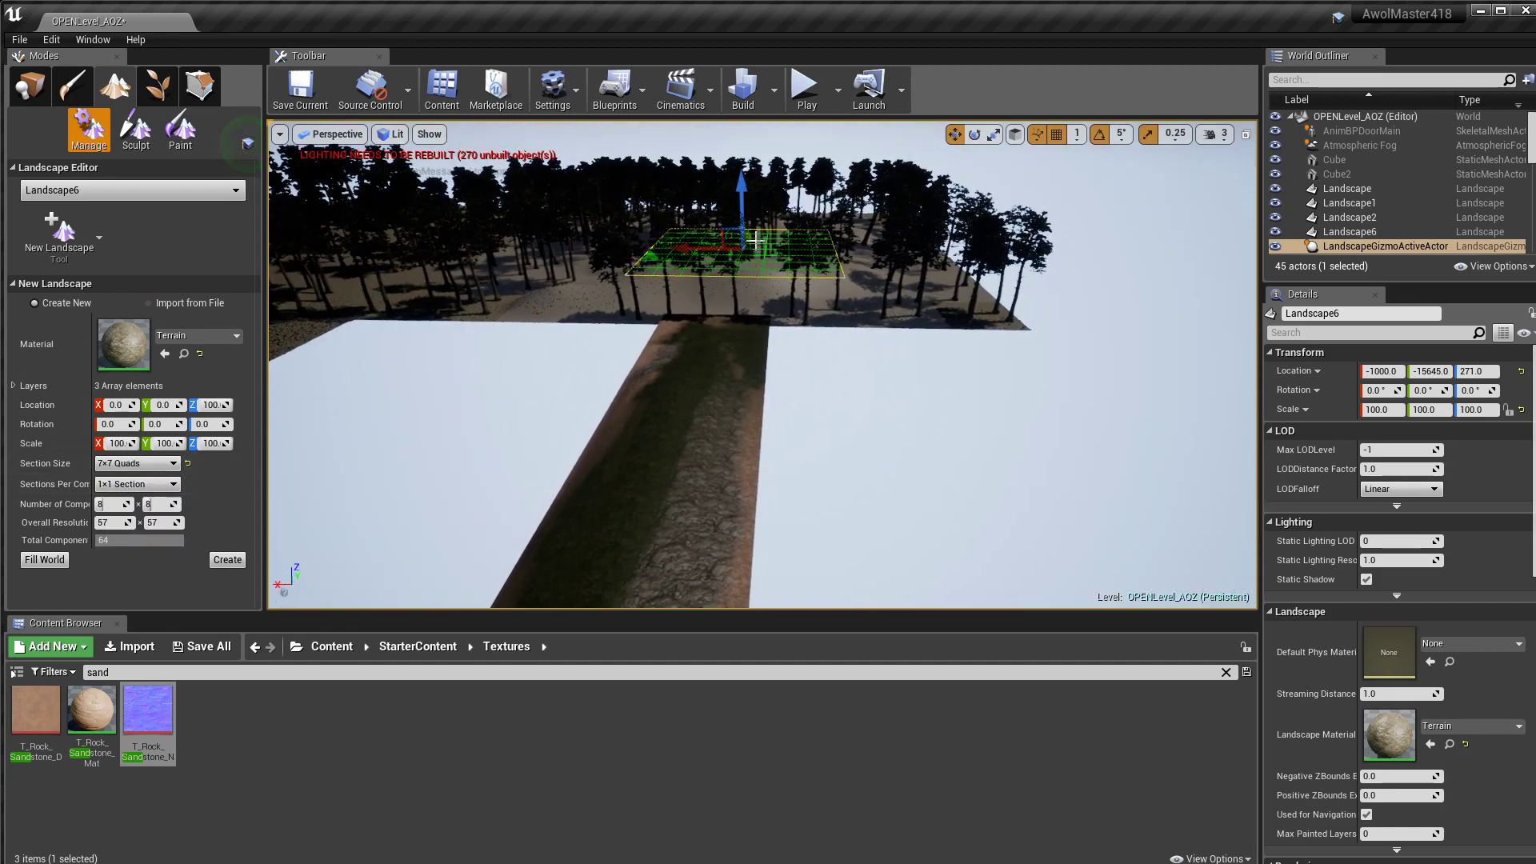
{"action": "left_click_drag", "start_coordinate": [751, 232], "coordinate": [921, 433]}
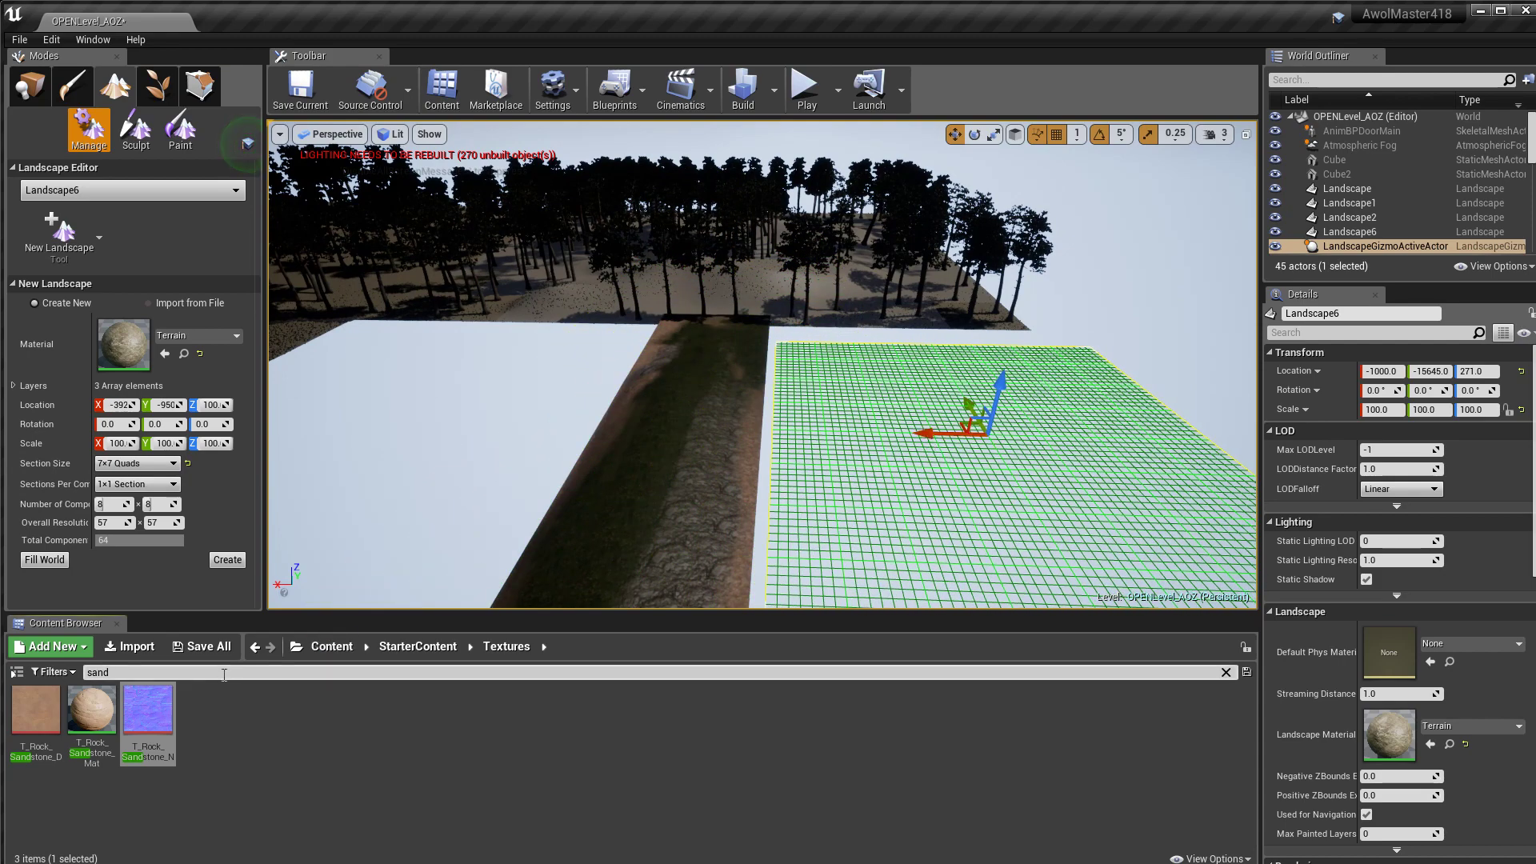
Step: Search the whole Content folder for Terrain and assign Terrain_01TEst as the new landscape's material
{"action": "left_click", "coordinate": [331, 647]}
{"action": "key", "text": "BackSpace"}
{"action": "key", "text": "BackSpace"}
{"action": "key", "text": "BackSpace"}
{"action": "key", "text": "BackSpace"}
{"action": "type", "text": "Terrain"}
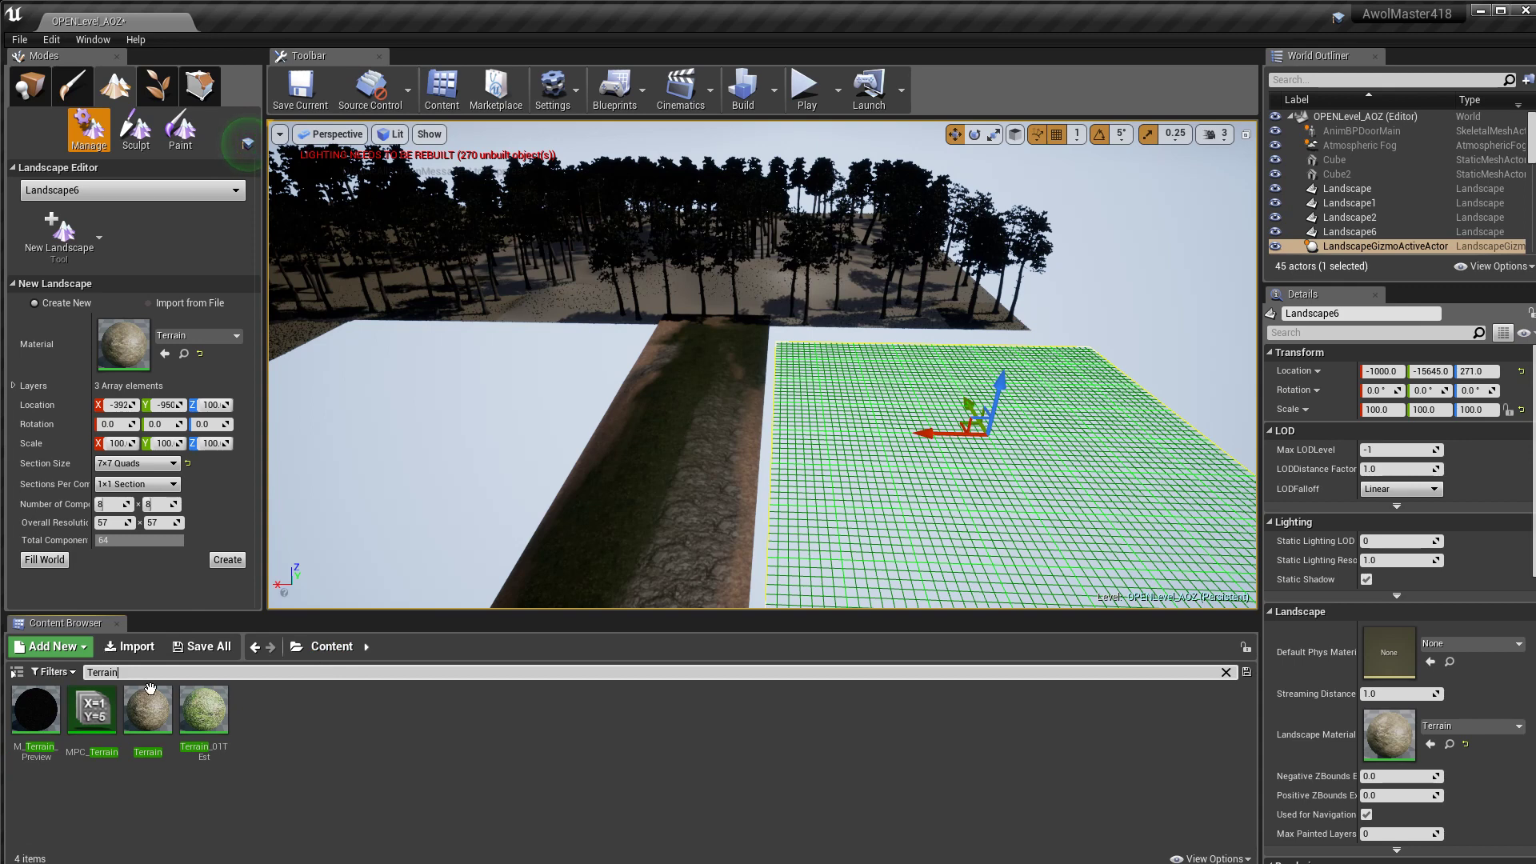
{"action": "left_click", "coordinate": [197, 710]}
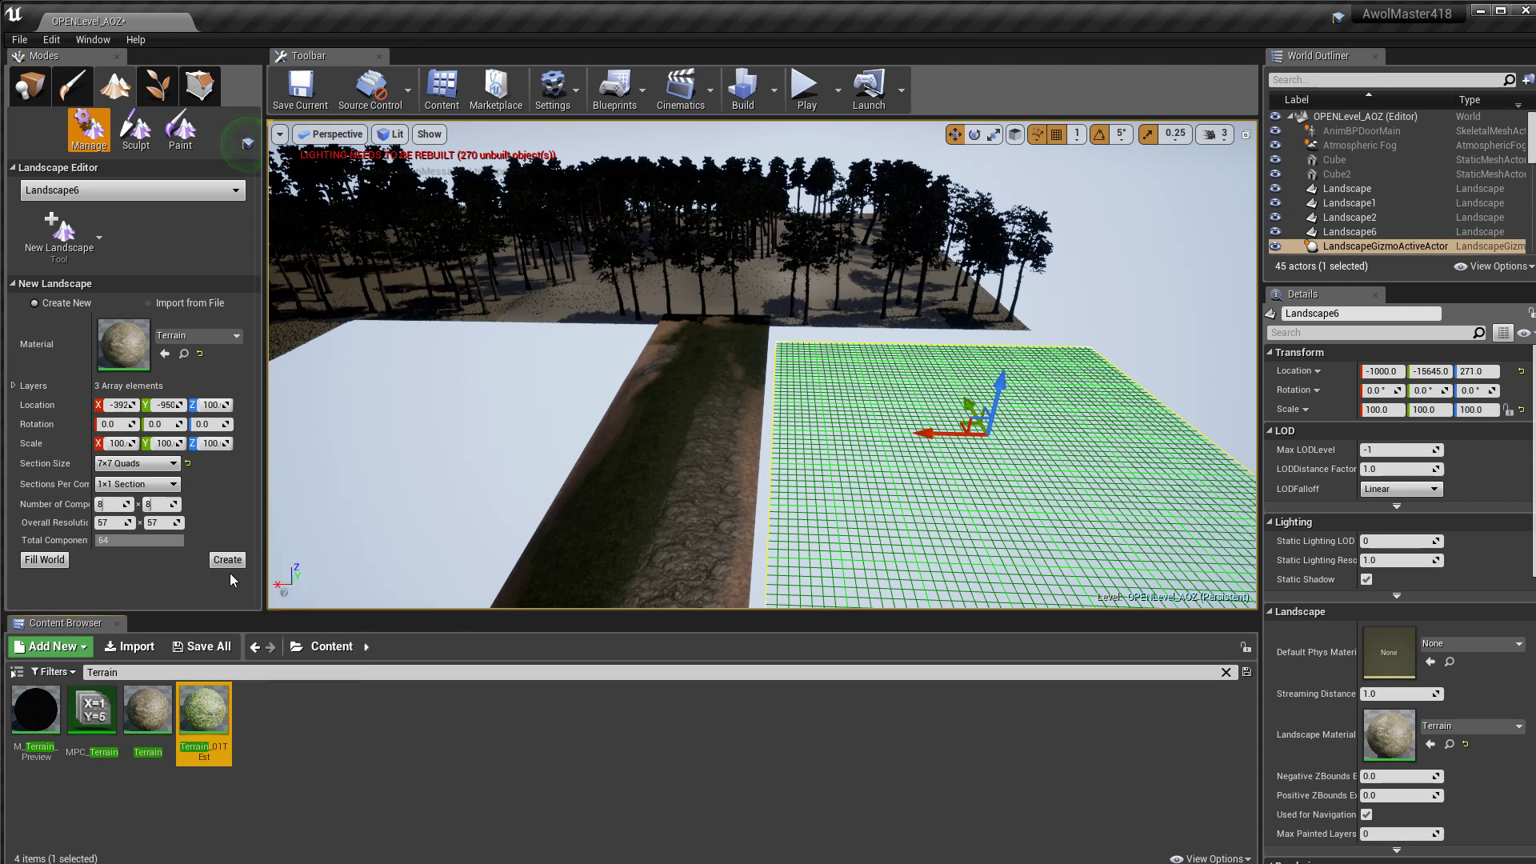
{"action": "left_click_drag", "start_coordinate": [218, 714], "coordinate": [131, 369]}
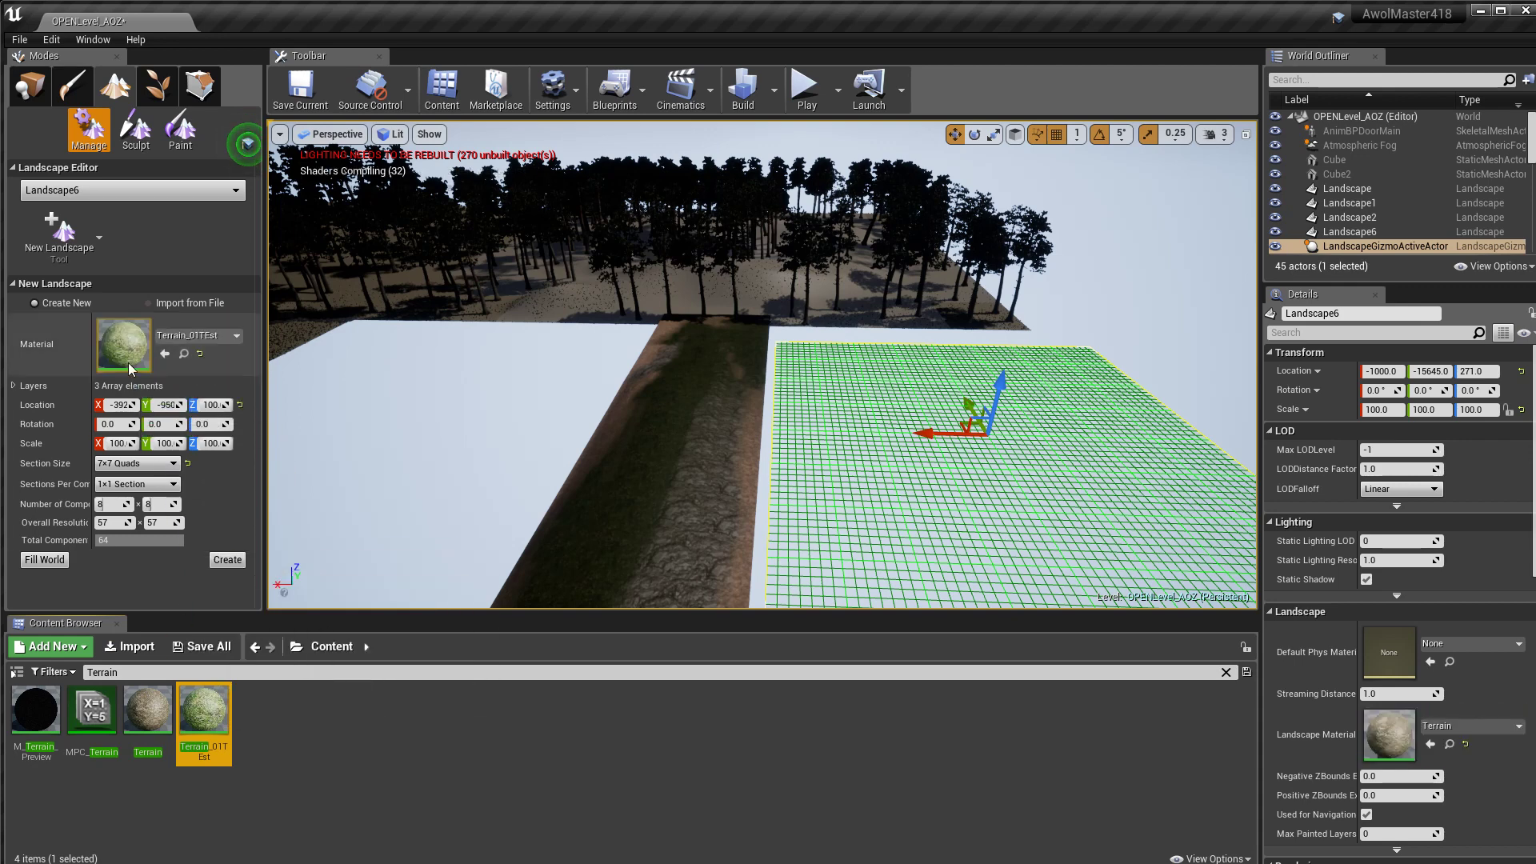
Step: Create the new landscape with the configured material and size, and inspect its surface
{"action": "left_click", "coordinate": [227, 561]}
{"action": "right_click_drag", "start_coordinate": [587, 478], "coordinate": [640, 480]}
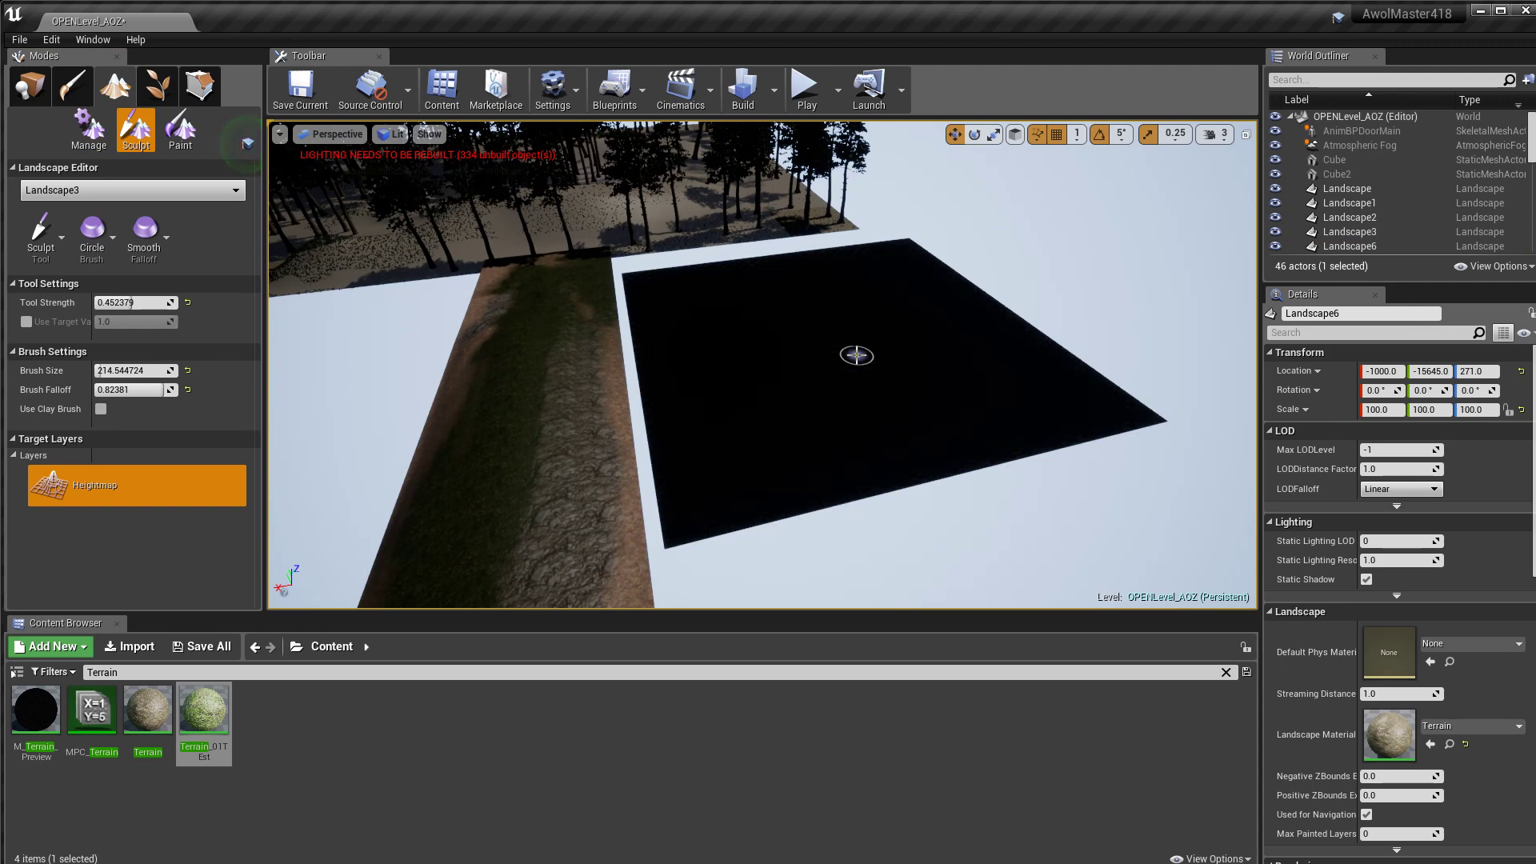
{"action": "mouse_move", "coordinate": [857, 356]}
{"action": "right_mouse_down"}
{"action": "mouse_move", "coordinate": [874, 368]}
{"action": "mouse_move", "coordinate": [874, 353]}
{"action": "mouse_move", "coordinate": [842, 352]}
{"action": "mouse_move", "coordinate": [809, 388]}
{"action": "mouse_move", "coordinate": [808, 320]}
{"action": "right_mouse_up"}
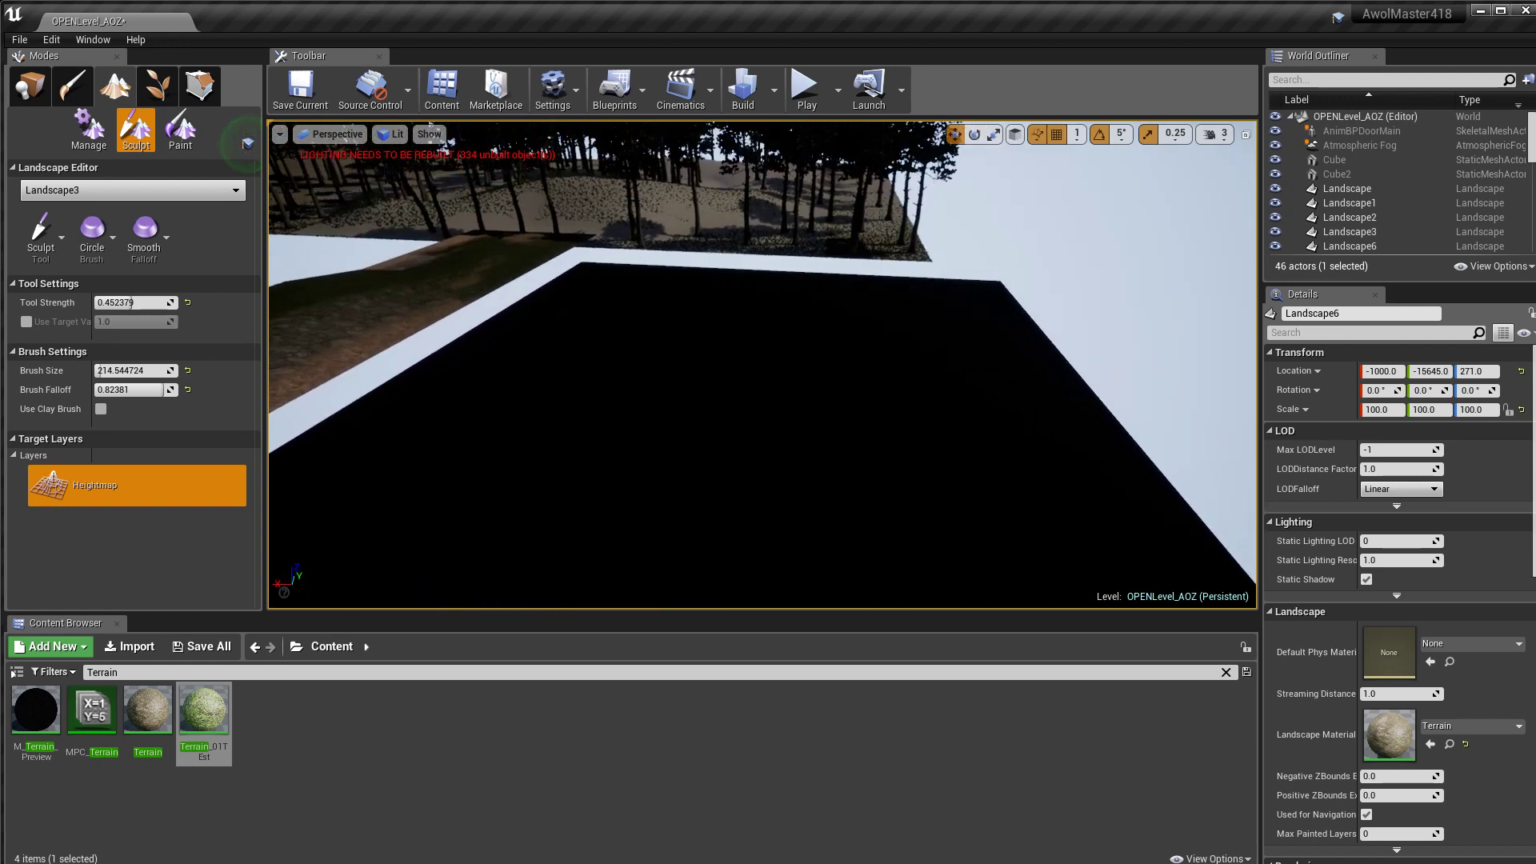
Step: Create a weight-blended layer info for the Grass paint layer, named Grass_LayerInfotestvideo, in OPENLevel_AOZ_sharedassets
{"action": "left_click", "coordinate": [180, 130]}
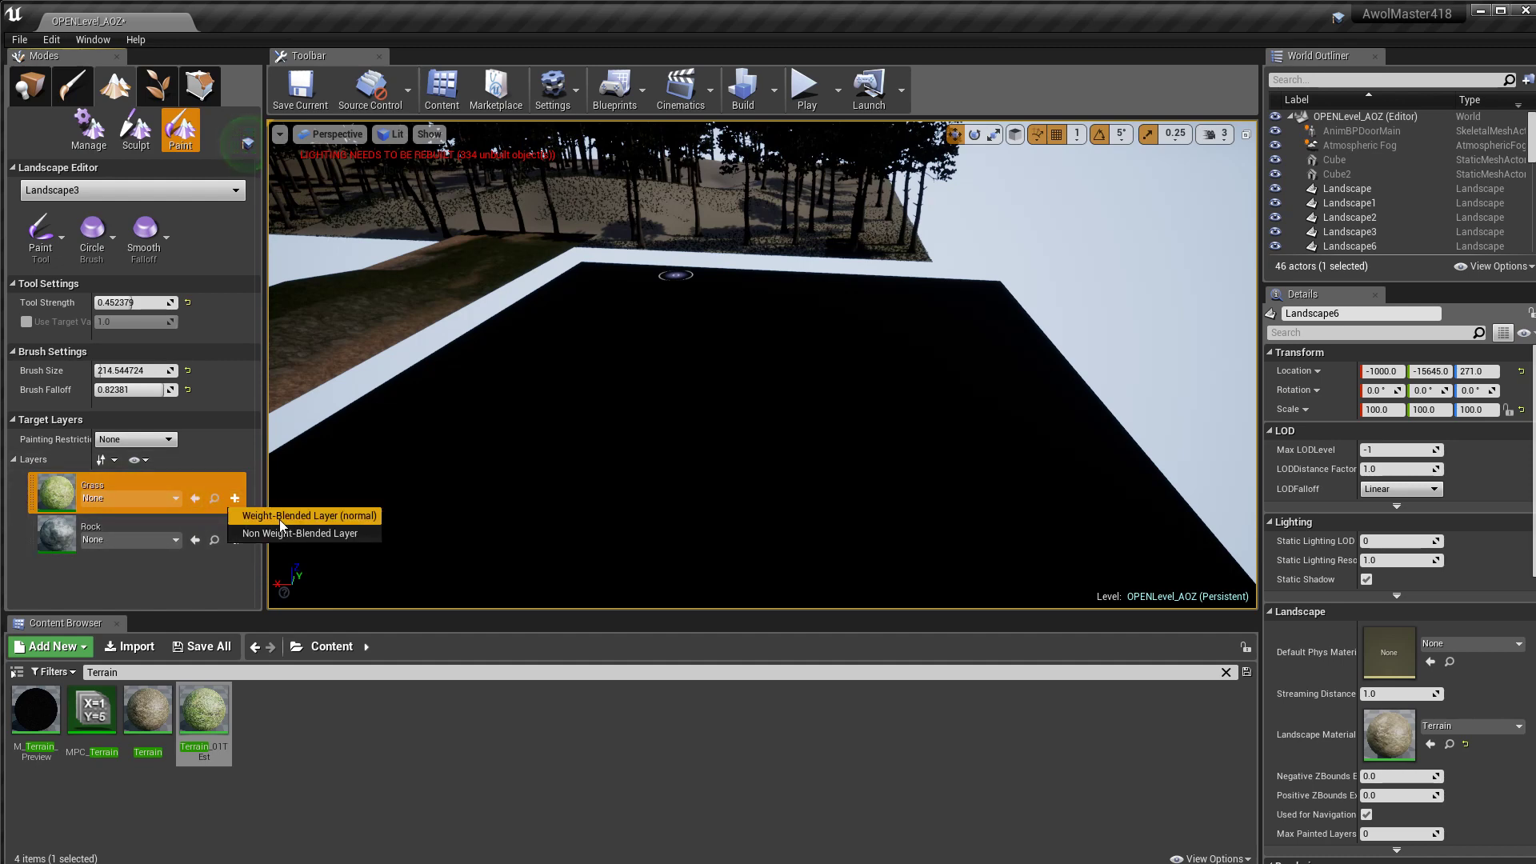
{"action": "left_click", "coordinate": [280, 518]}
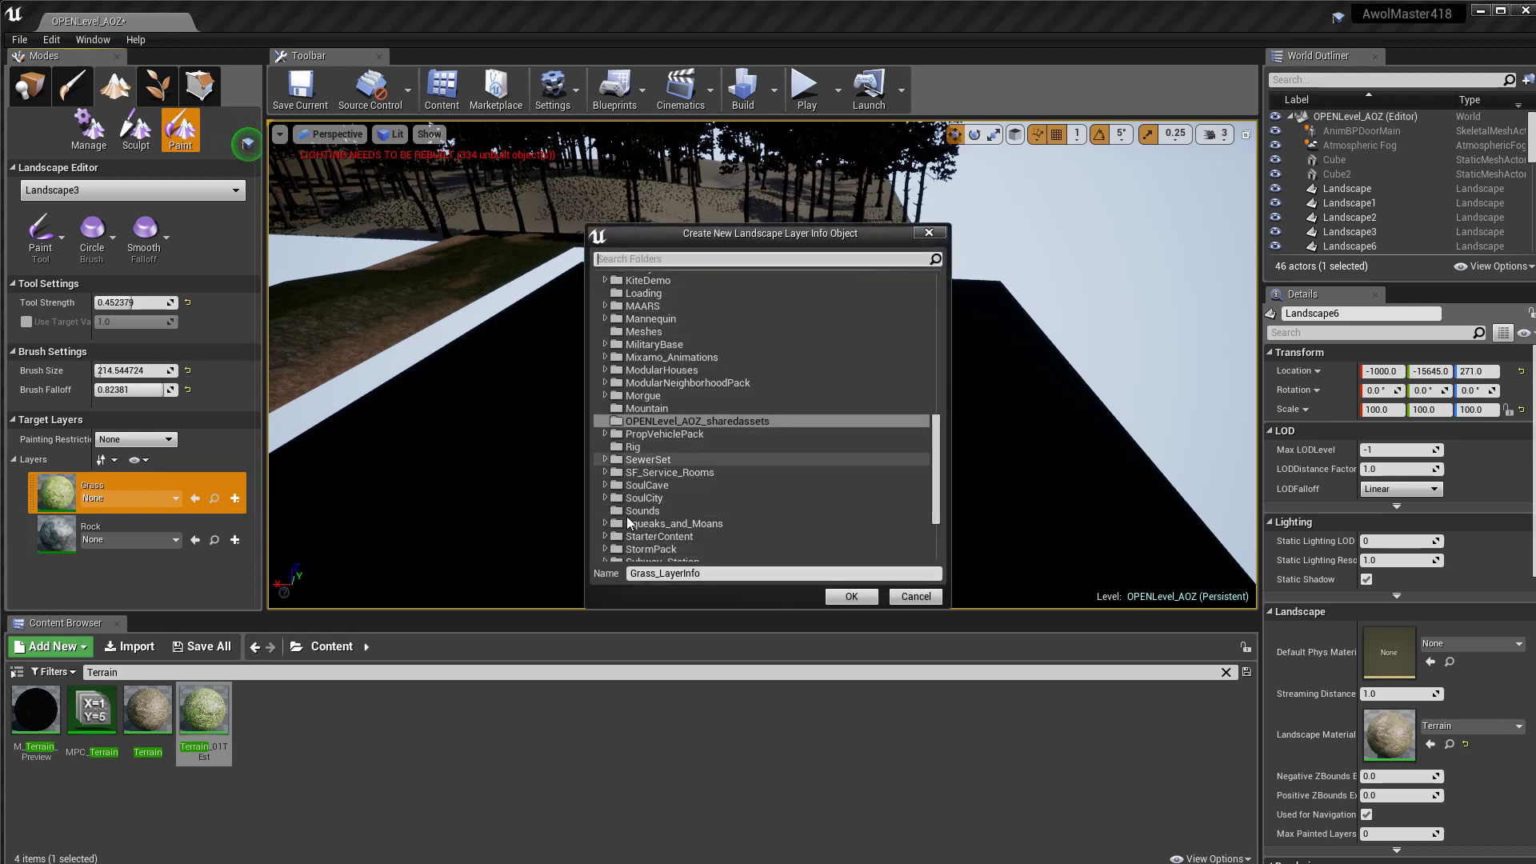
{"action": "left_click", "coordinate": [853, 597]}
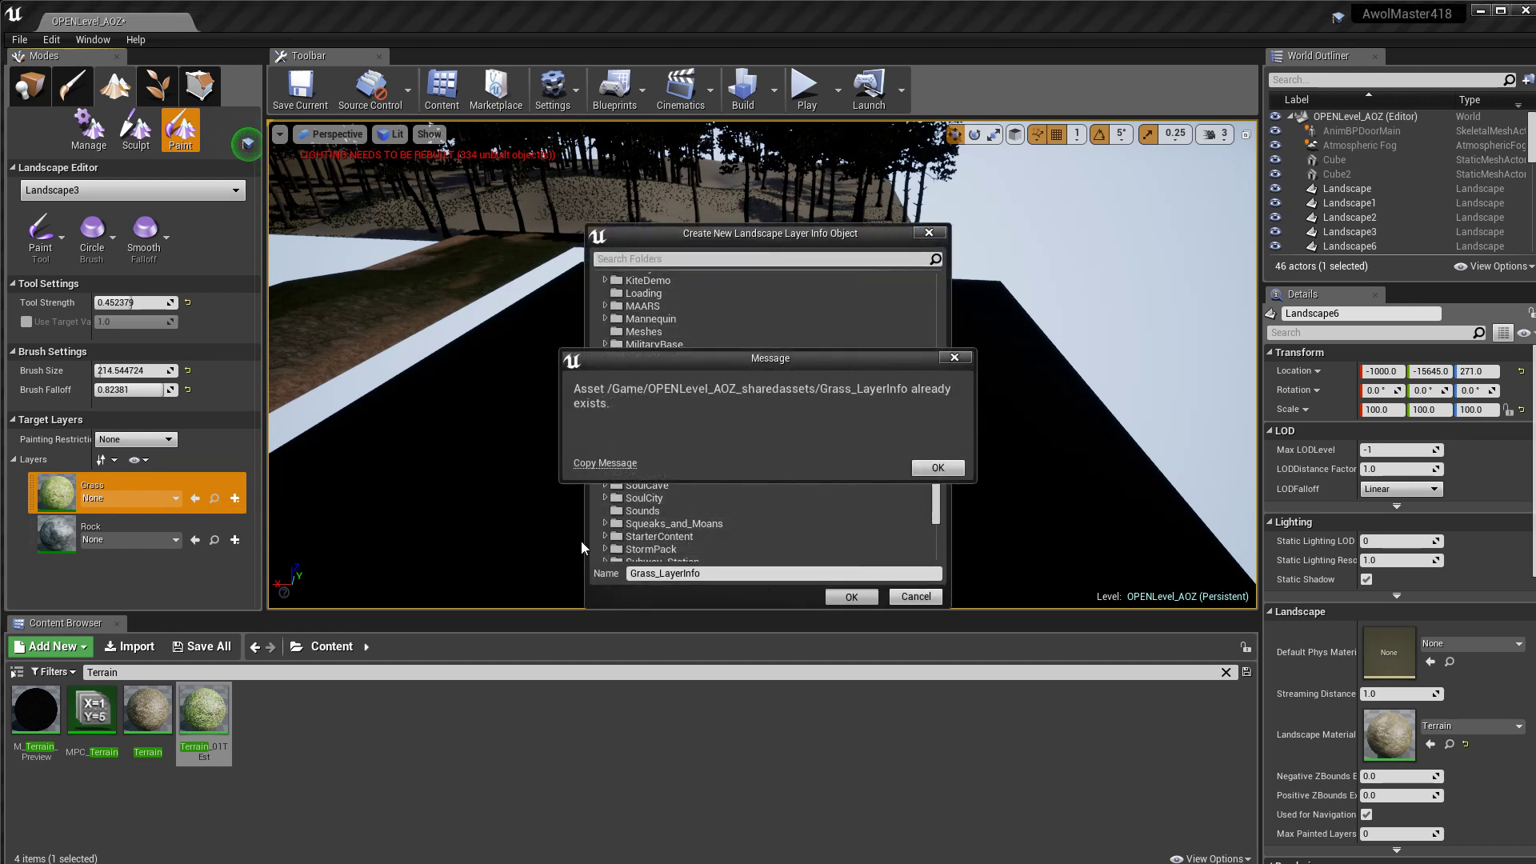
{"action": "left_click", "coordinate": [925, 473]}
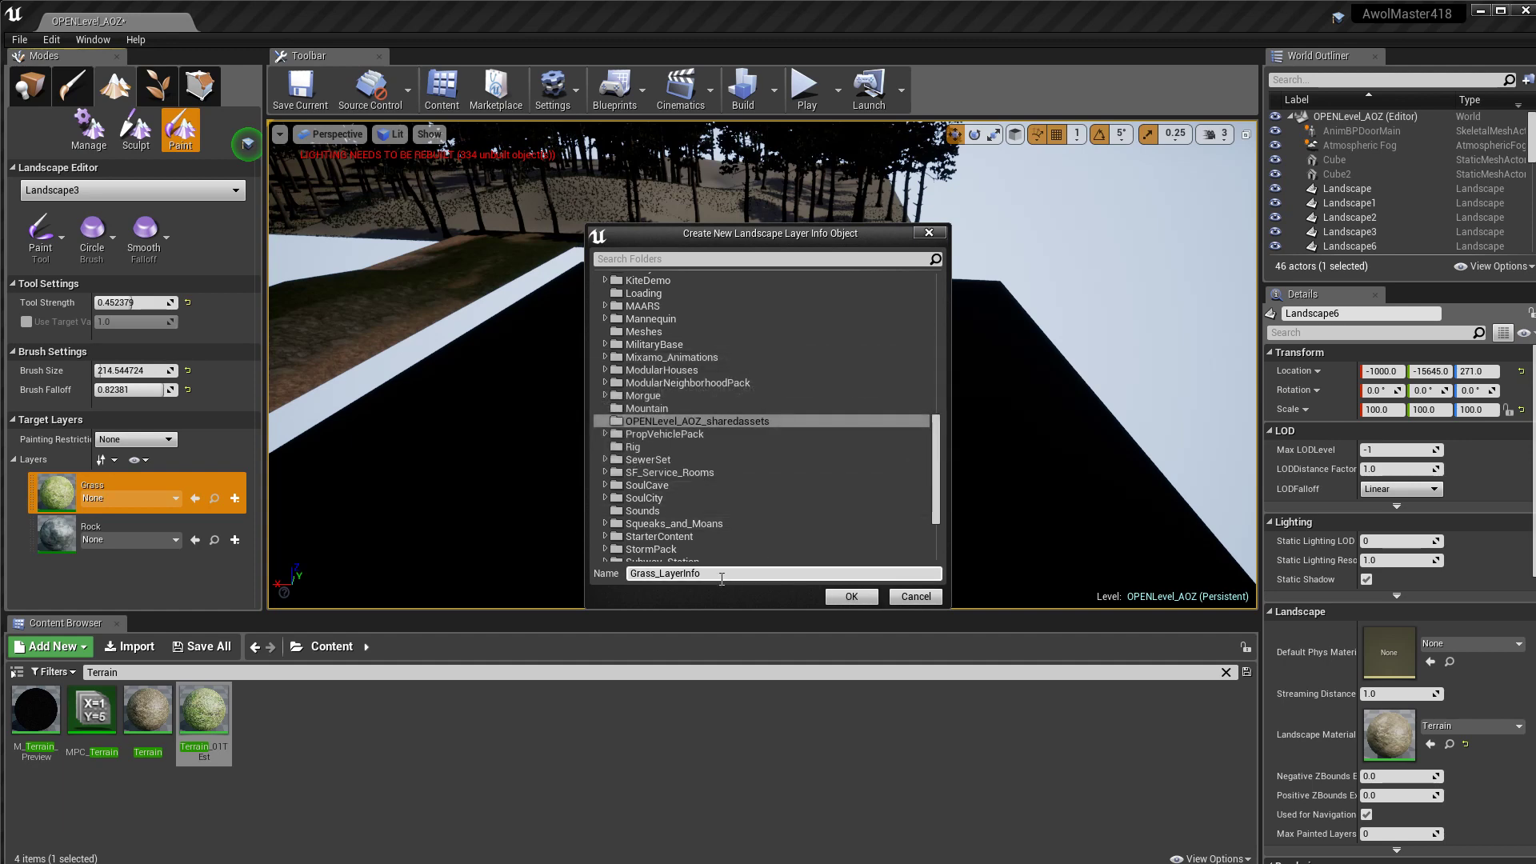
{"action": "left_click", "coordinate": [850, 597]}
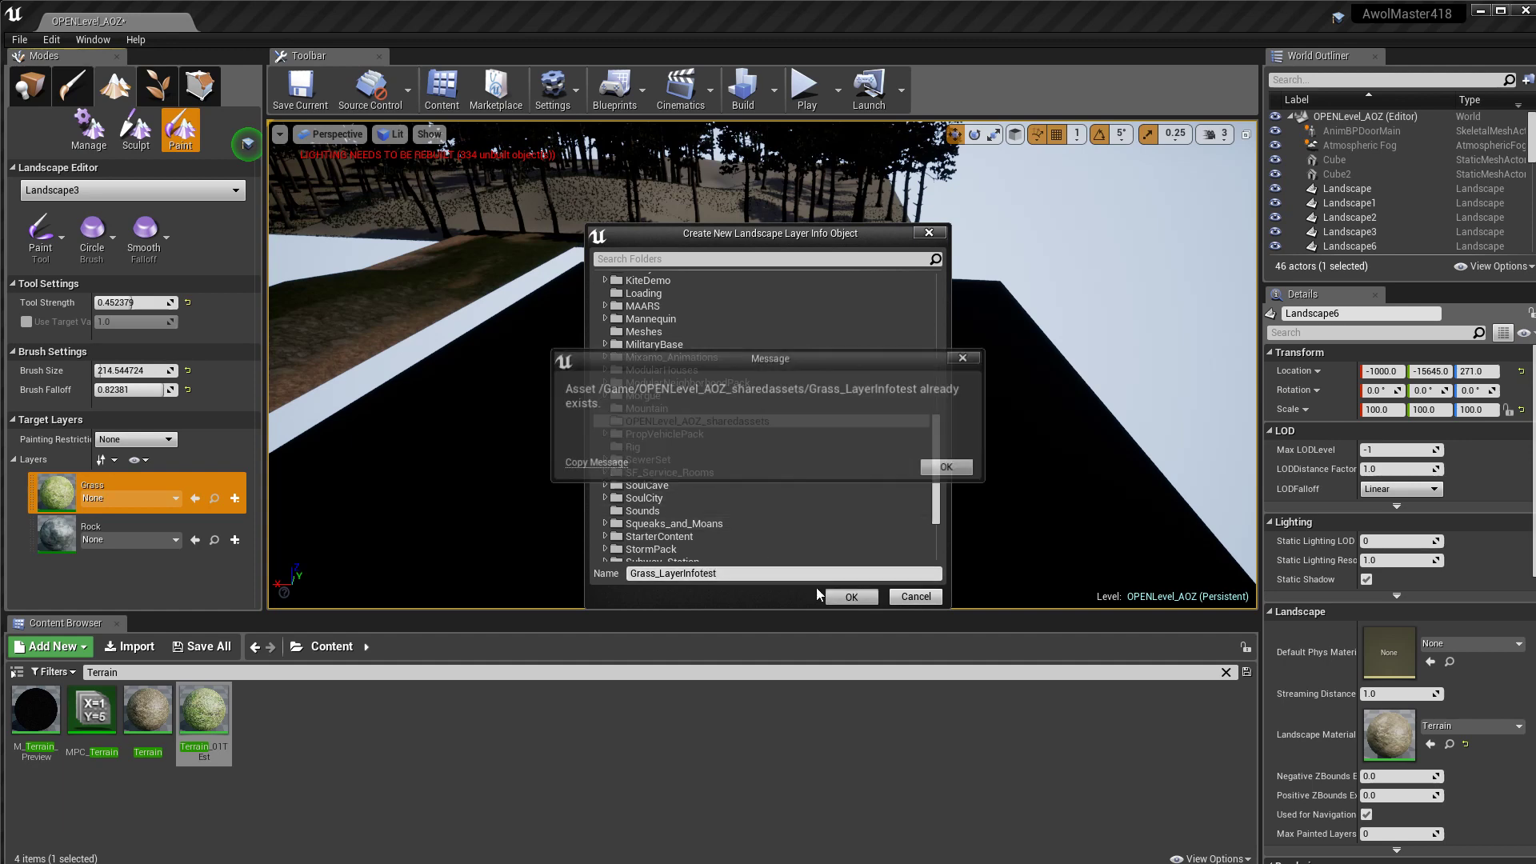
{"action": "left_click", "coordinate": [949, 469]}
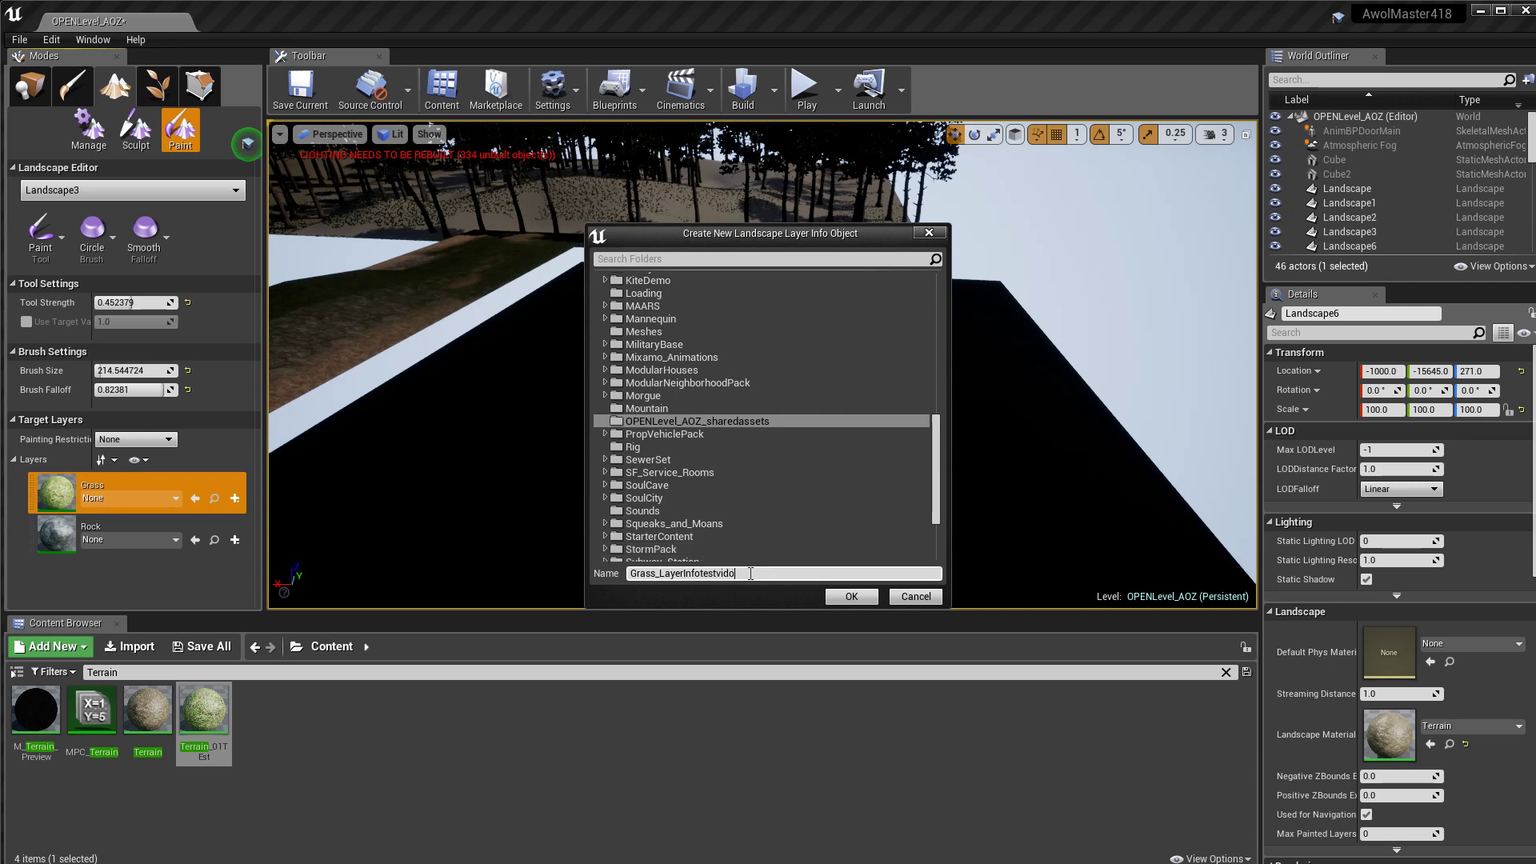
{"action": "left_click", "coordinate": [864, 604]}
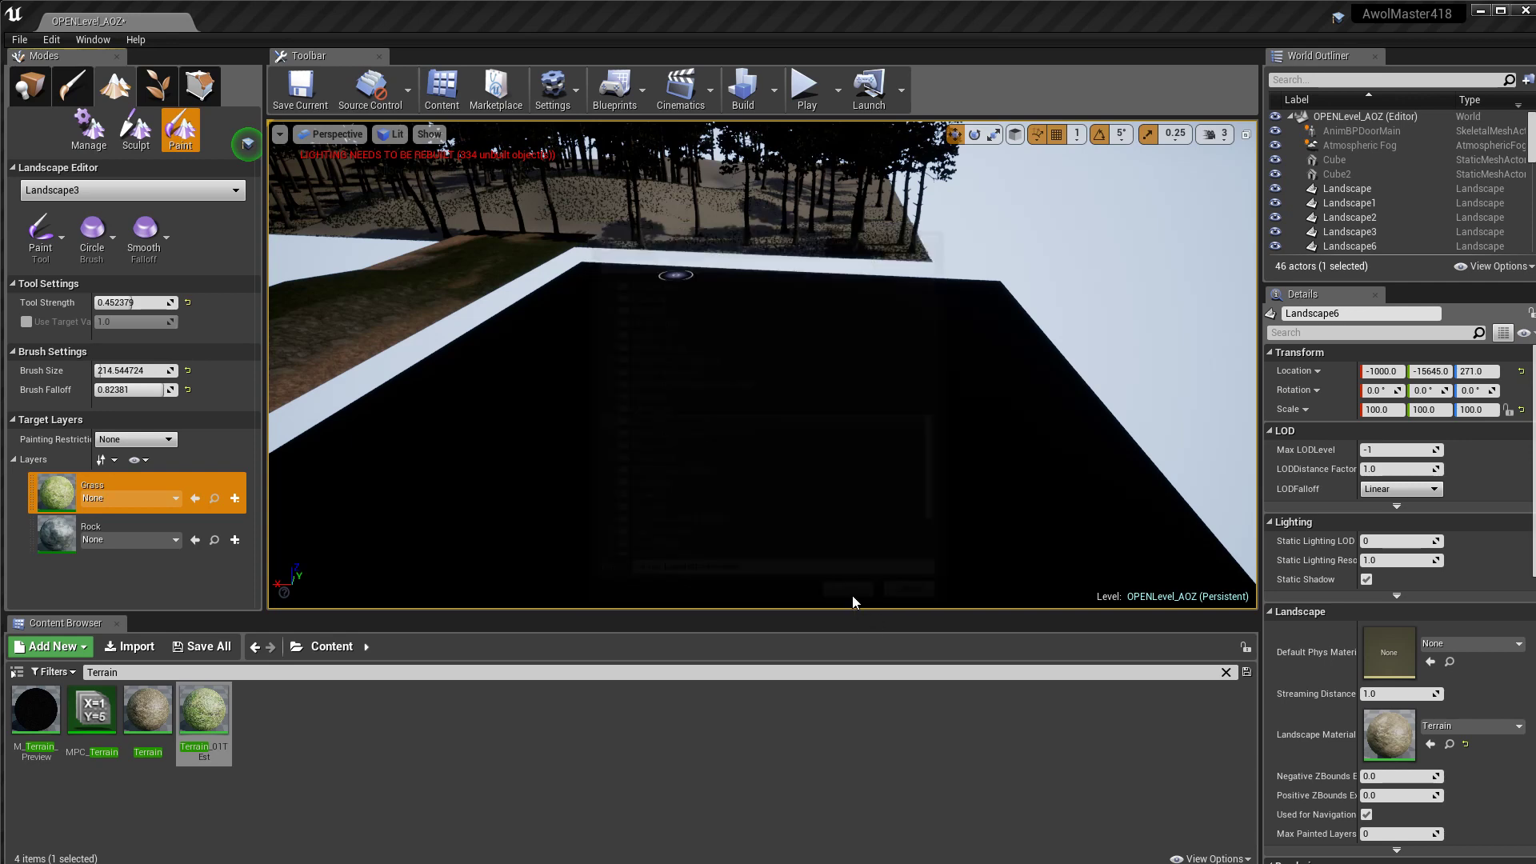
Step: Create a layer info object for the Rock paint layer, named Rock_LayerInfotestvideo, in OPENLevel_AOZ_sharedassets
{"action": "left_click", "coordinate": [234, 541]}
{"action": "left_click", "coordinate": [264, 557]}
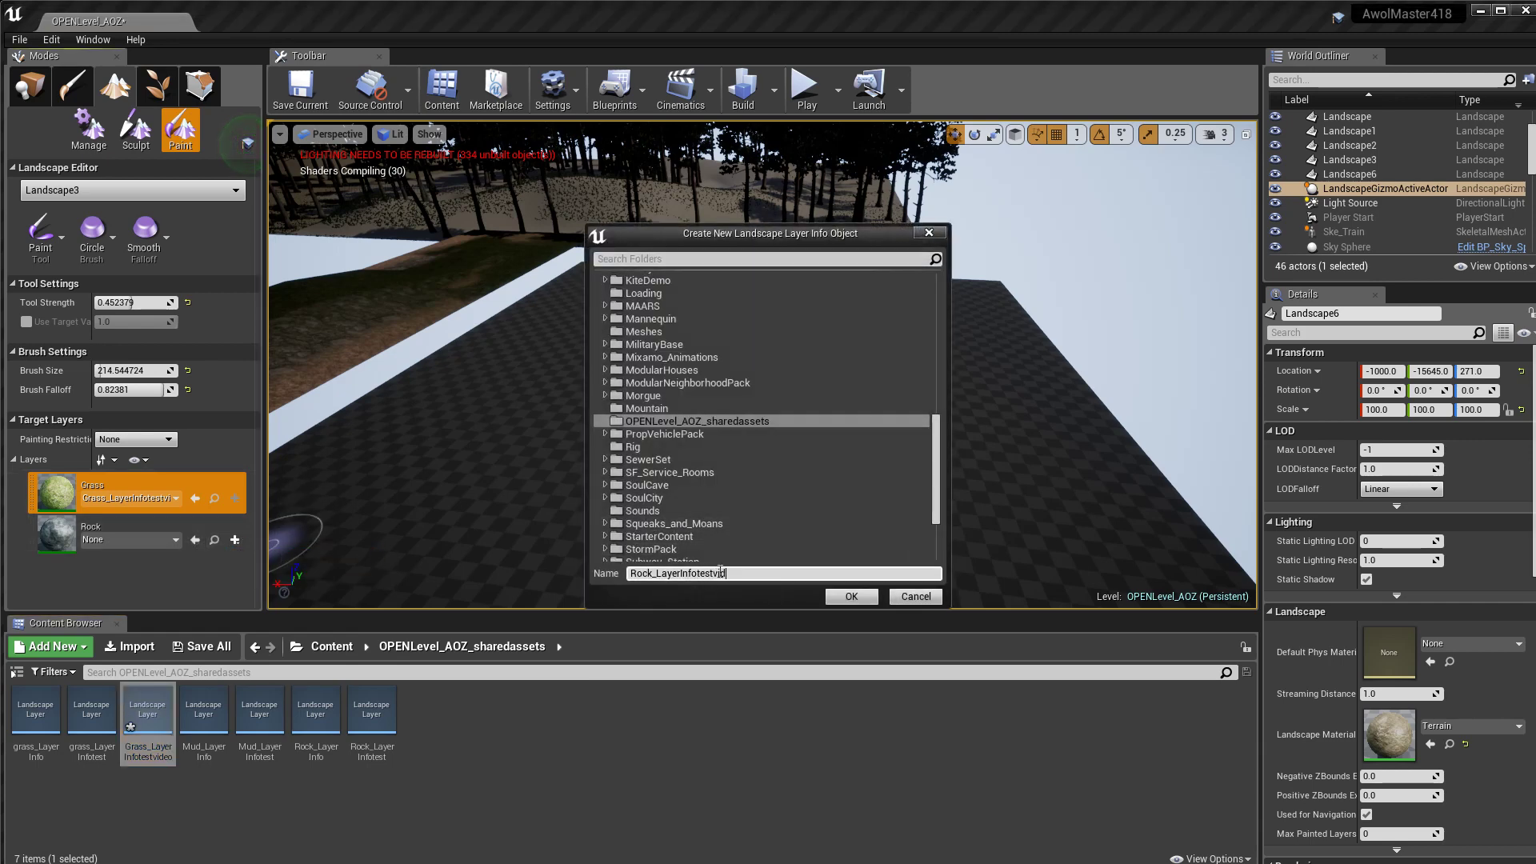
{"action": "left_click", "coordinate": [848, 599]}
Step: Preview the game full screen from a spot on the new grass landscape, walk across it and end the preview
{"action": "mouse_move", "coordinate": [730, 500]}
{"action": "right_mouse_down"}
{"action": "mouse_move", "coordinate": [698, 538]}
{"action": "mouse_move", "coordinate": [708, 522]}
{"action": "right_mouse_up"}
{"action": "right_click_drag", "start_coordinate": [686, 467], "coordinate": [712, 544]}
{"action": "right_click_drag", "start_coordinate": [731, 368], "coordinate": [731, 399]}
{"action": "right_click", "coordinate": [731, 399]}
{"action": "left_click", "coordinate": [792, 717]}
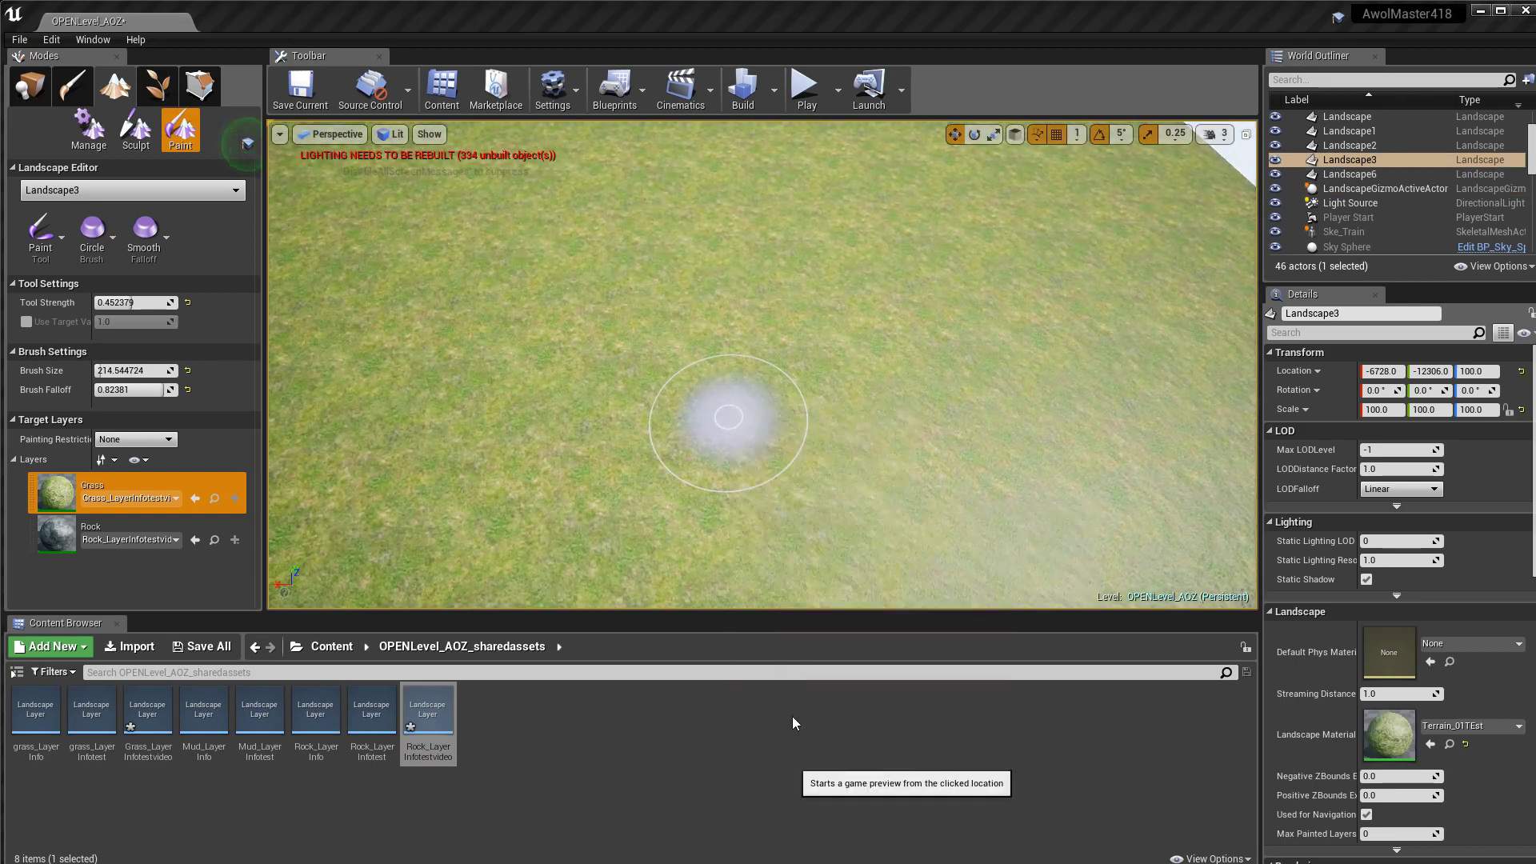
{"action": "key", "text": "F11"}
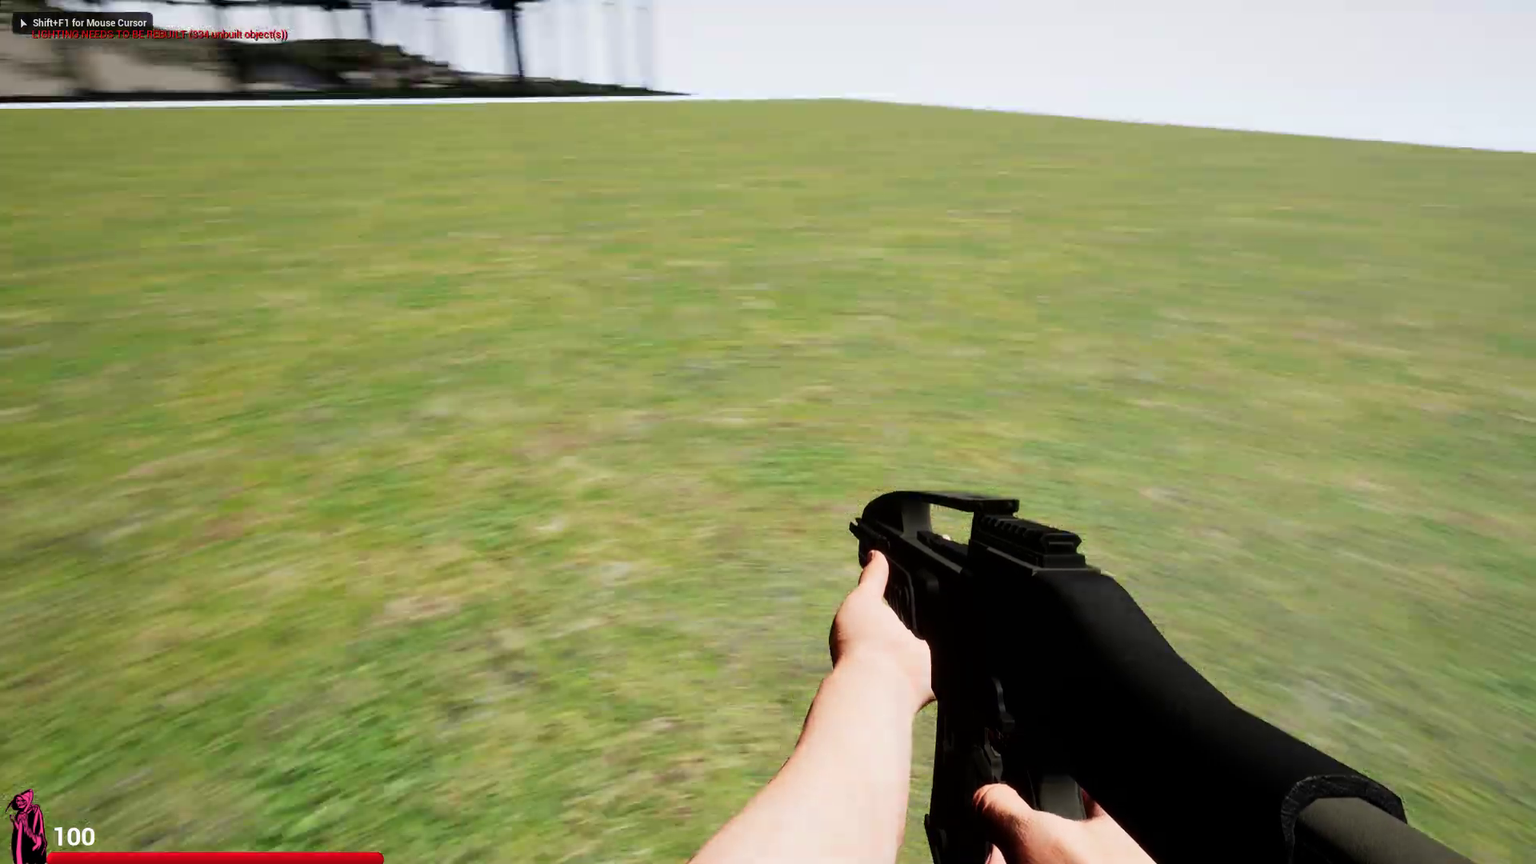
{"action": "key", "text": "w"}
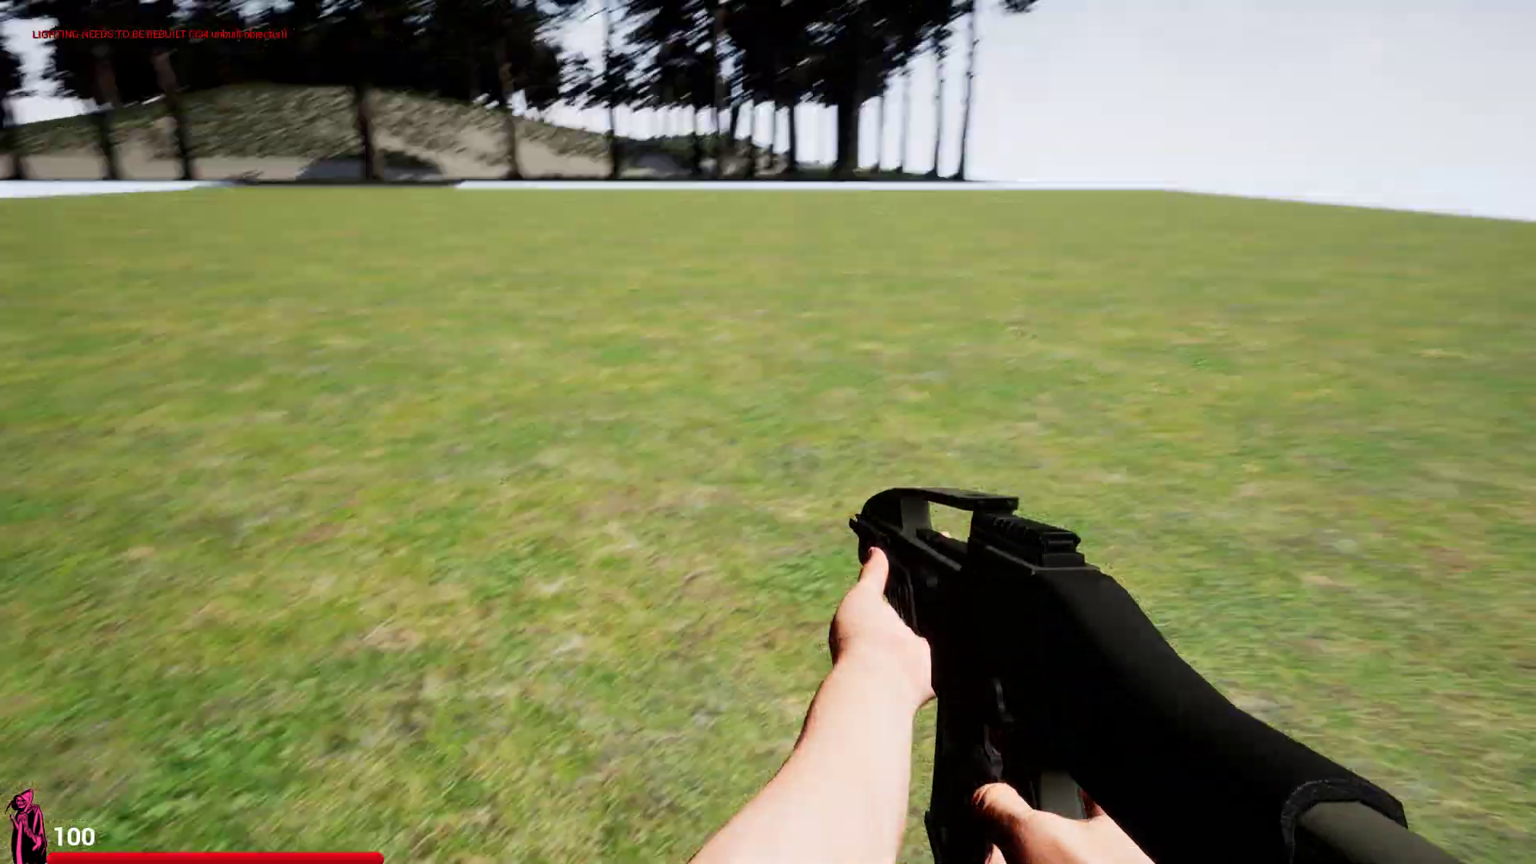
{"action": "key", "text": "F11"}
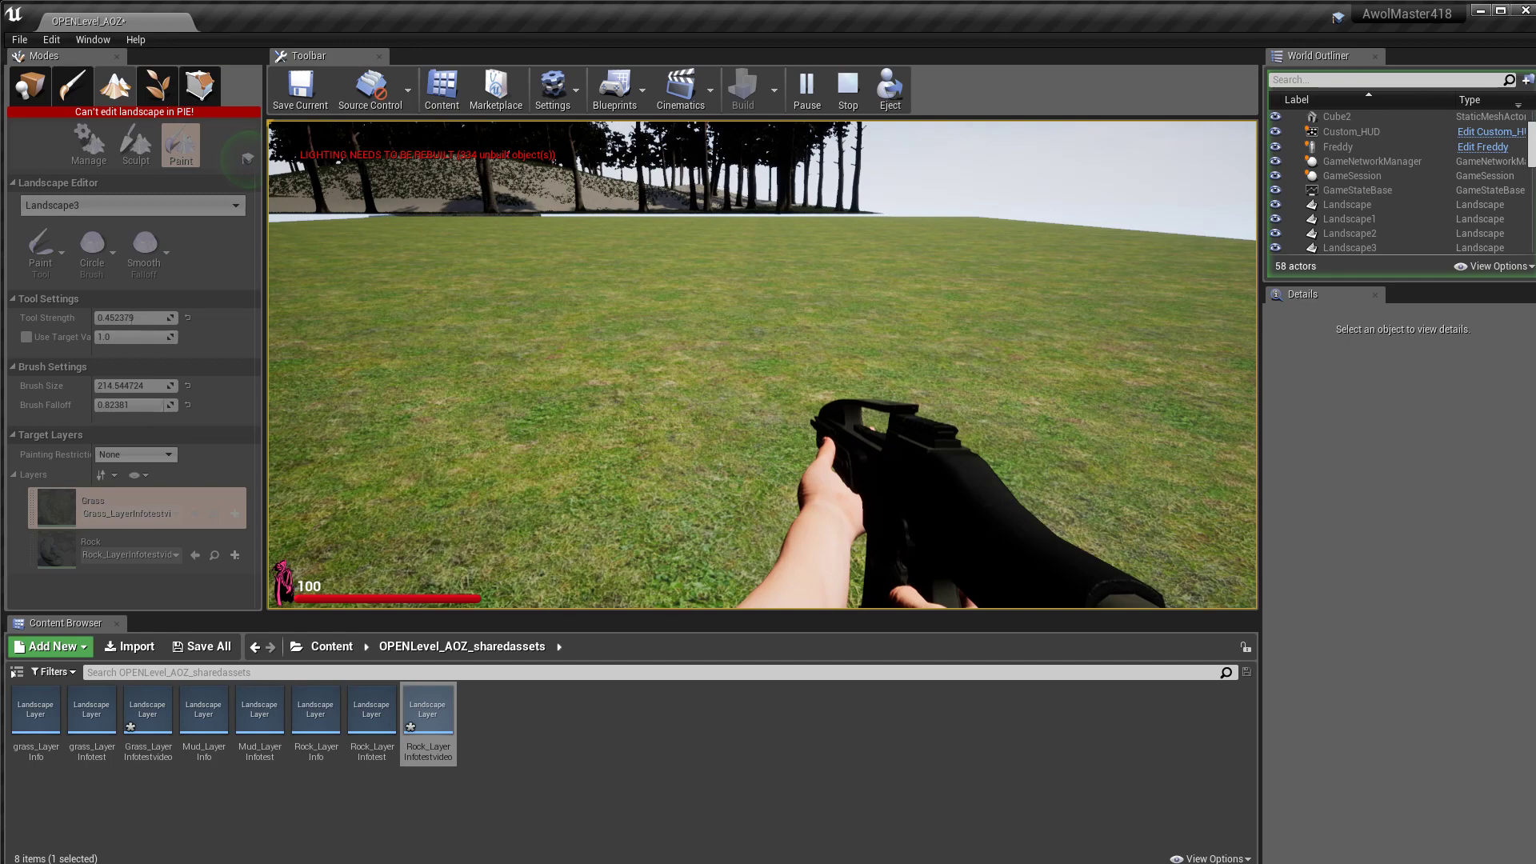
{"action": "key", "text": "Escape"}
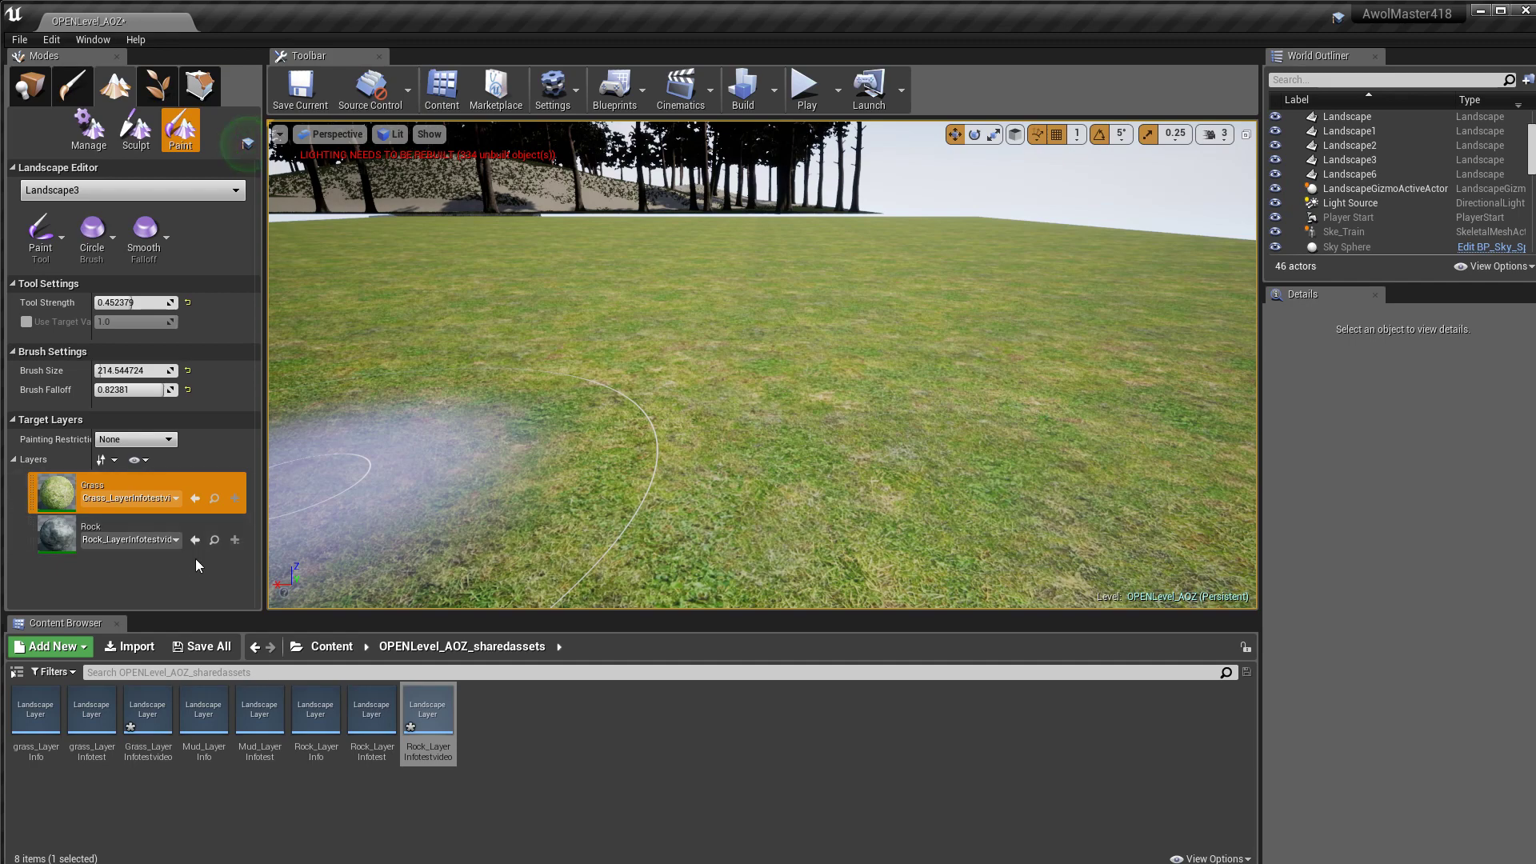
Step: Search the Content folder for terrain and open the Terrain_01TEst material at its normal texture nodes
{"action": "left_click", "coordinate": [319, 645]}
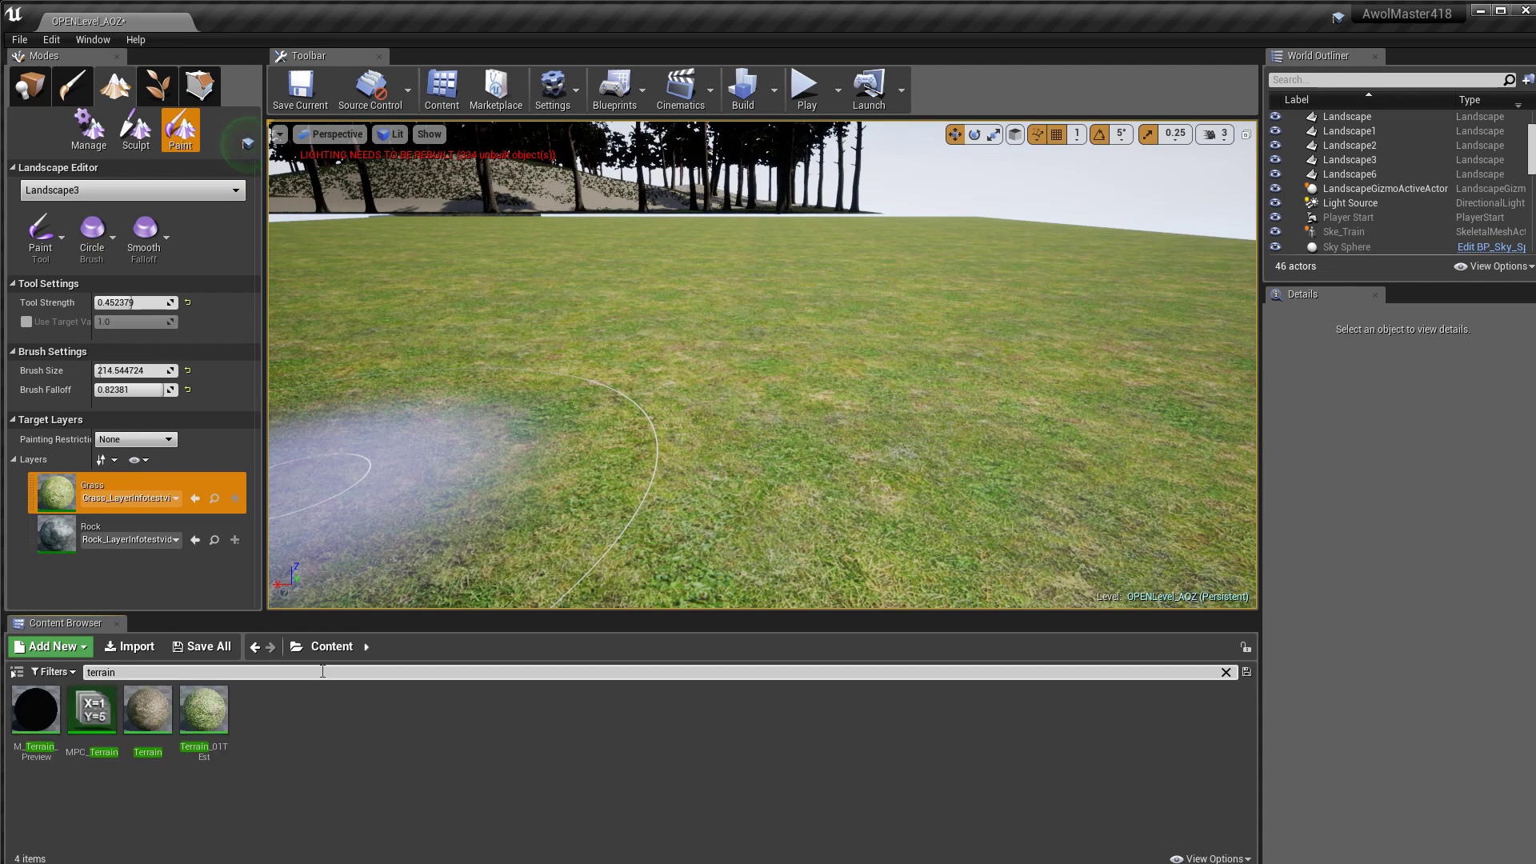
{"action": "double_click", "coordinate": [210, 706]}
{"action": "right_click_drag", "start_coordinate": [808, 545], "coordinate": [817, 342]}
{"action": "right_click_drag", "start_coordinate": [726, 424], "coordinate": [767, 597]}
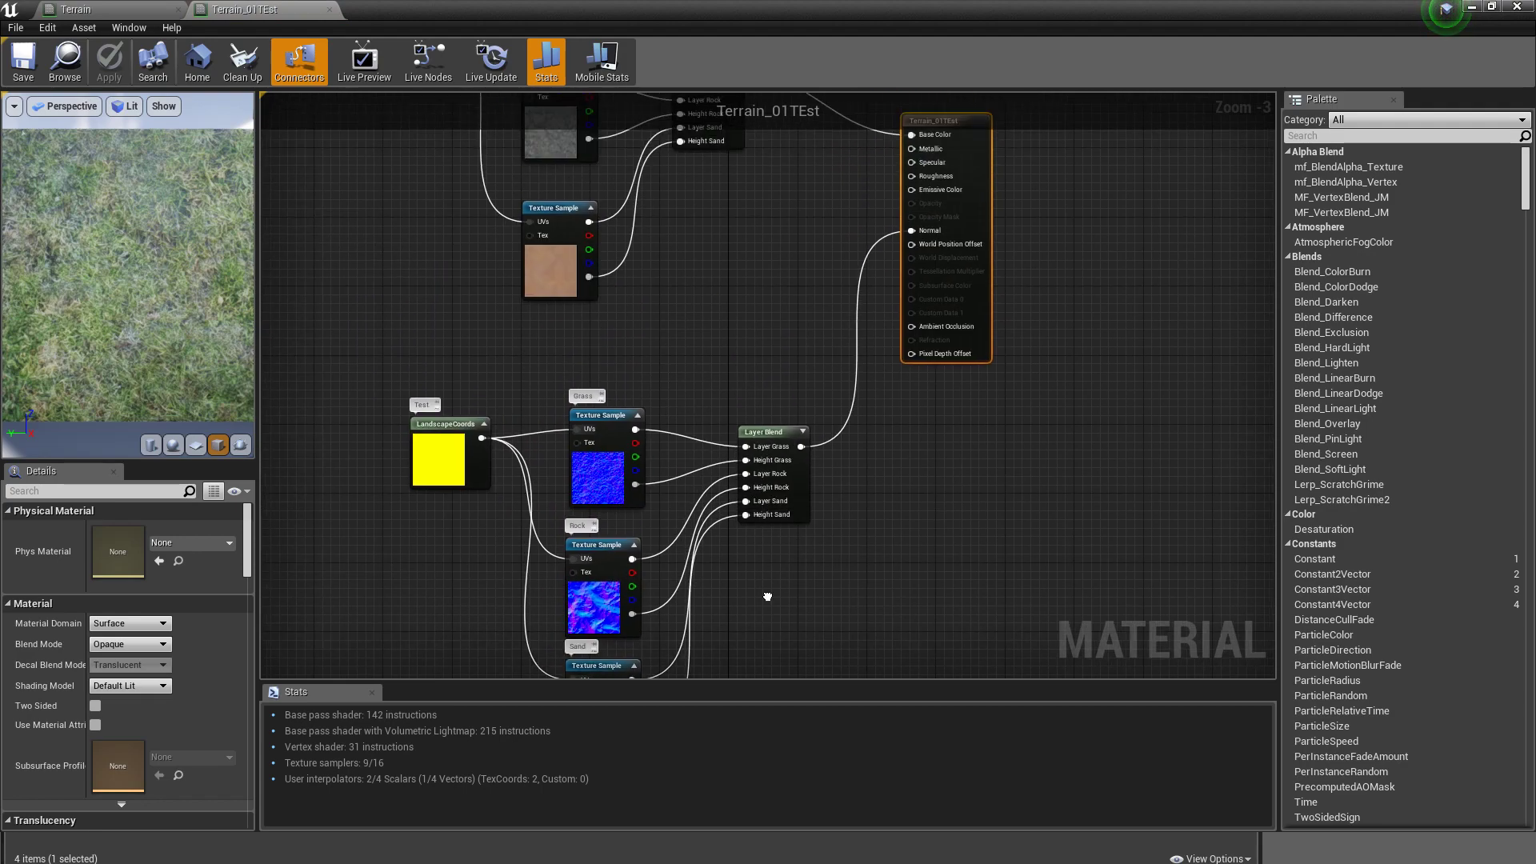
Step: Examine the base colour and normal layer-blend nodes of Terrain_01TEst, checking briefly against the Terrain material
{"action": "right_click_drag", "start_coordinate": [639, 100], "coordinate": [638, 218]}
{"action": "right_click_drag", "start_coordinate": [737, 366], "coordinate": [621, 175]}
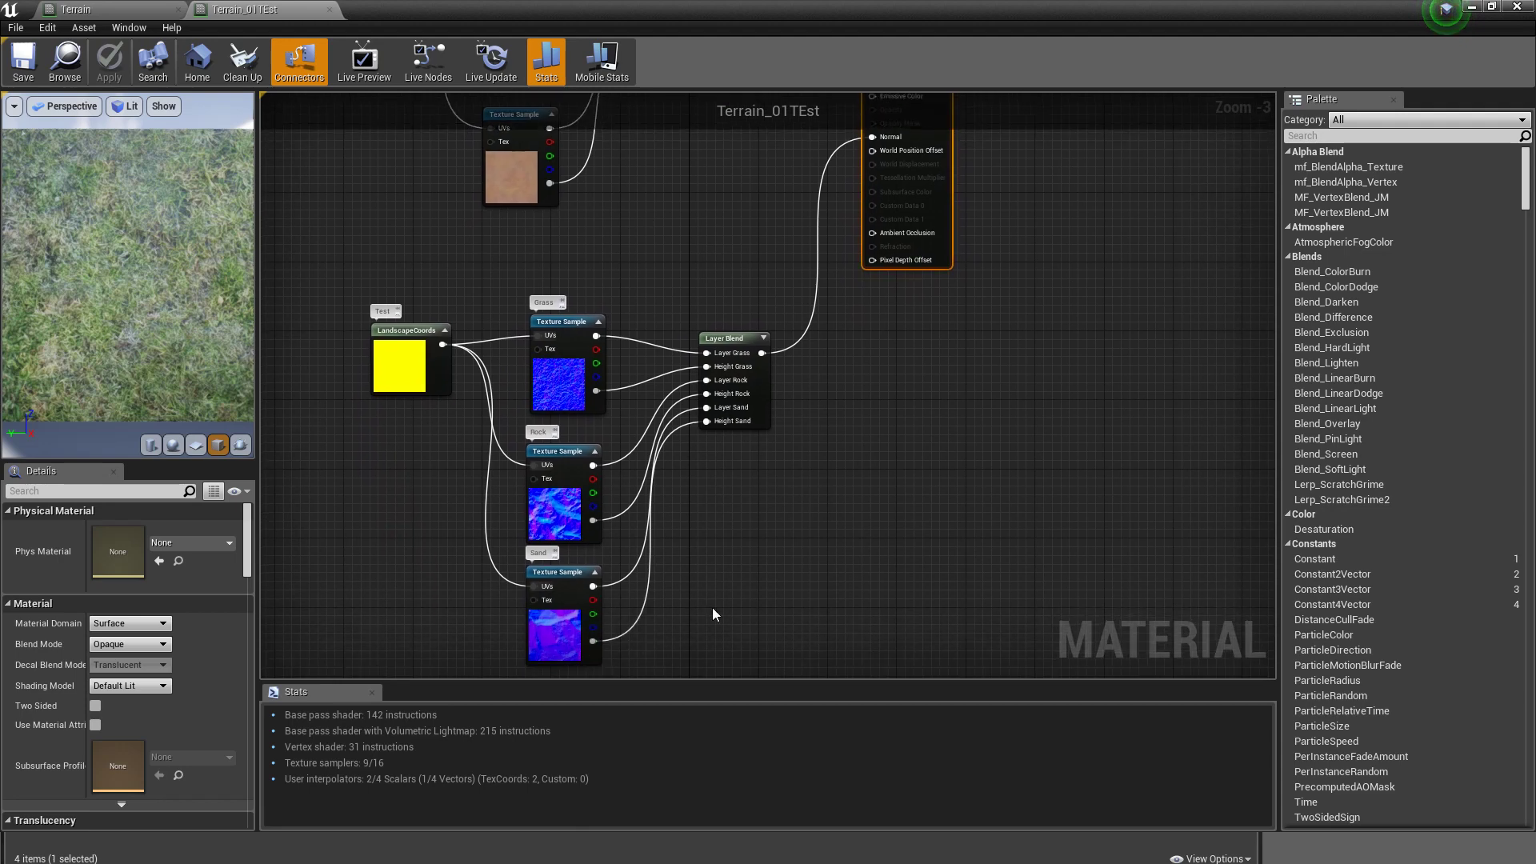
{"action": "right_click_drag", "start_coordinate": [721, 609], "coordinate": [717, 525]}
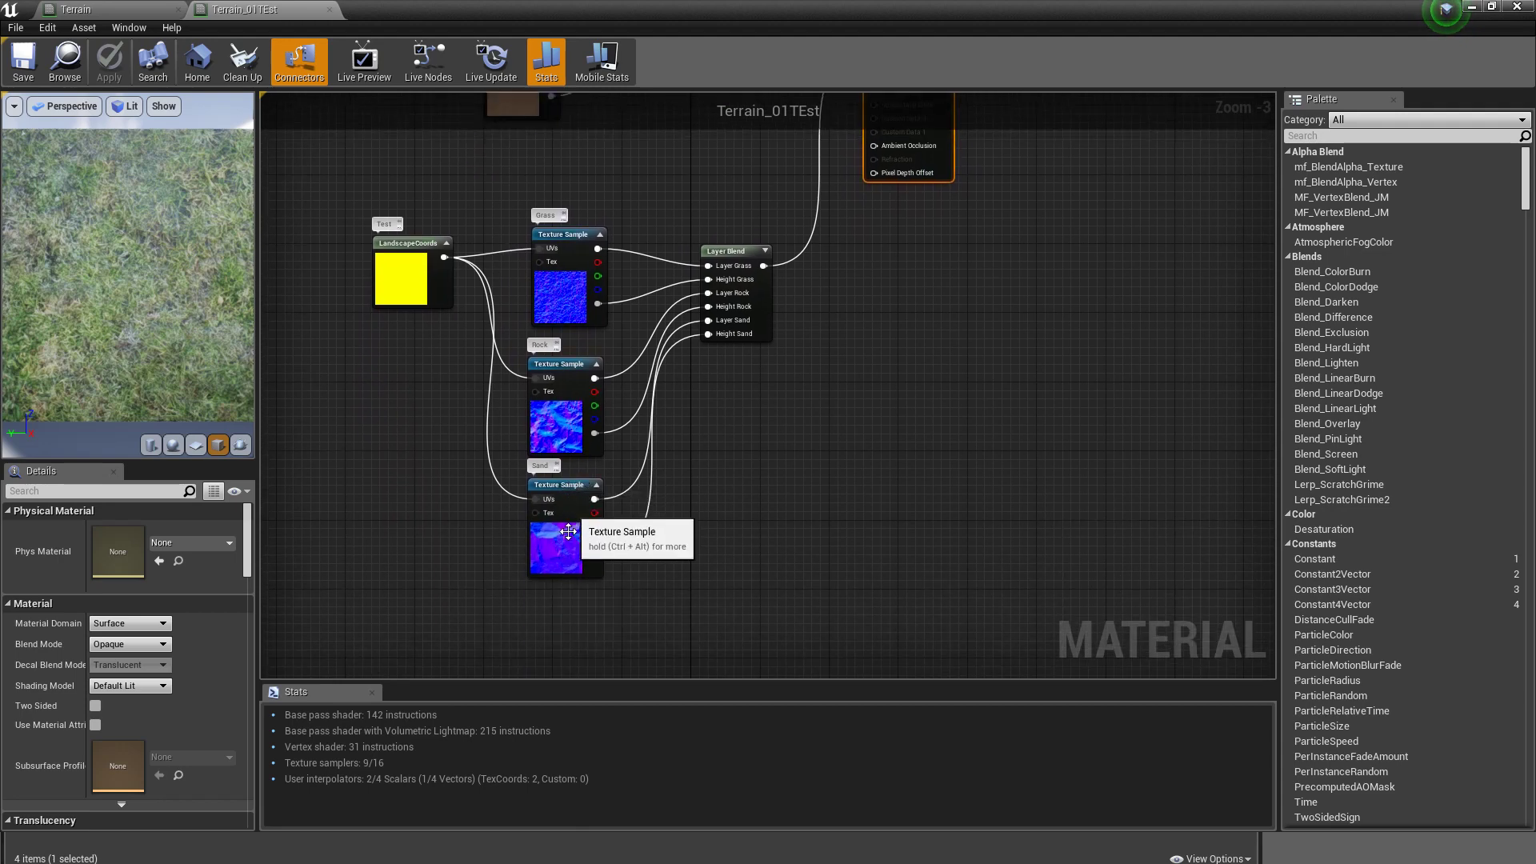
{"action": "right_click_drag", "start_coordinate": [728, 388], "coordinate": [652, 645]}
{"action": "right_click_drag", "start_coordinate": [632, 399], "coordinate": [739, 571]}
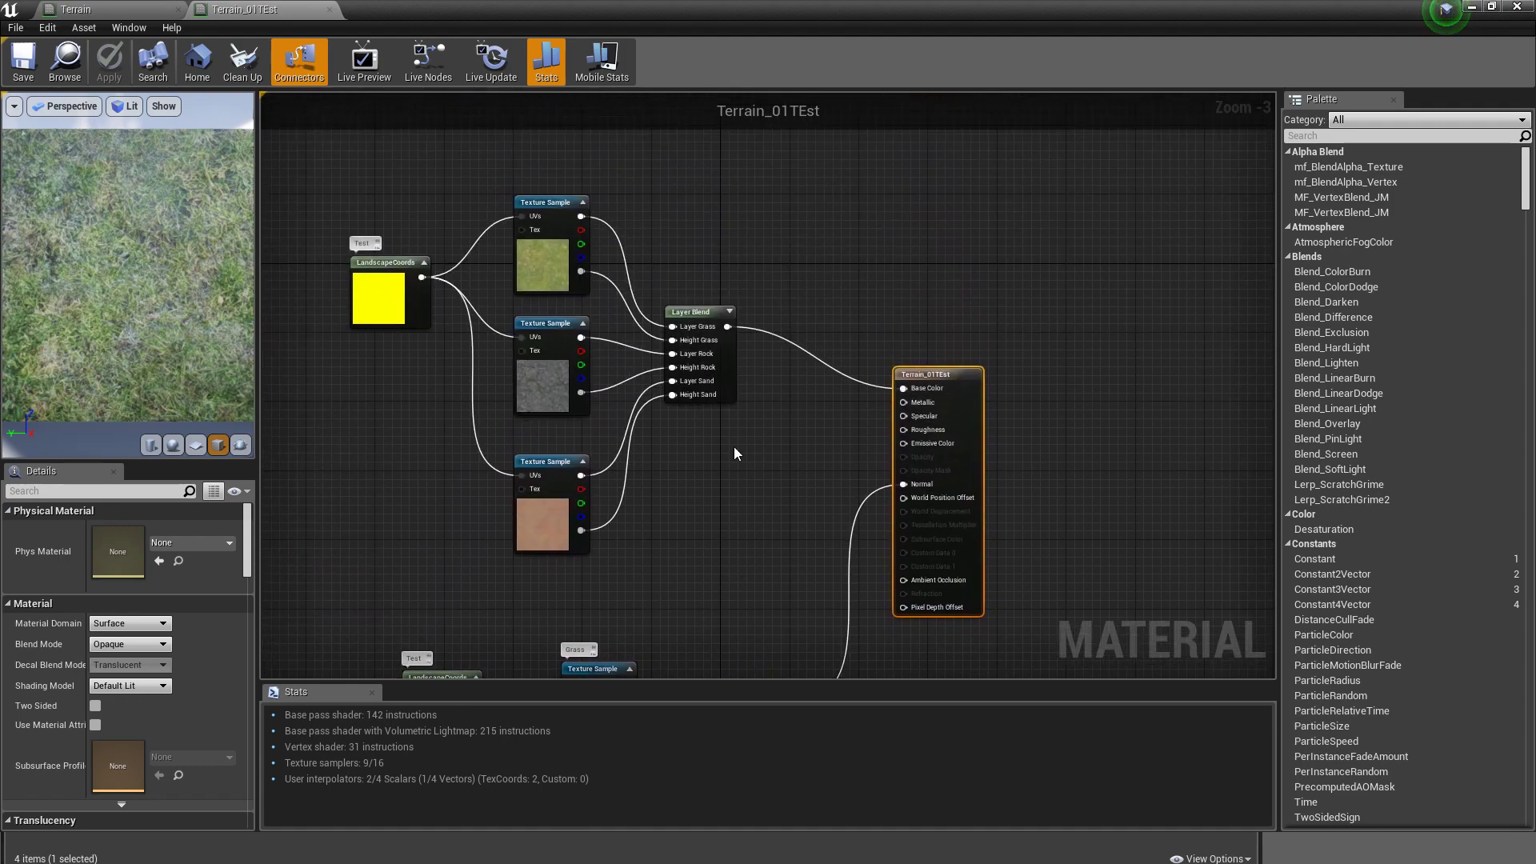
{"action": "left_click", "coordinate": [121, 13]}
{"action": "right_click_drag", "start_coordinate": [398, 320], "coordinate": [416, 206]}
{"action": "left_click", "coordinate": [244, 9]}
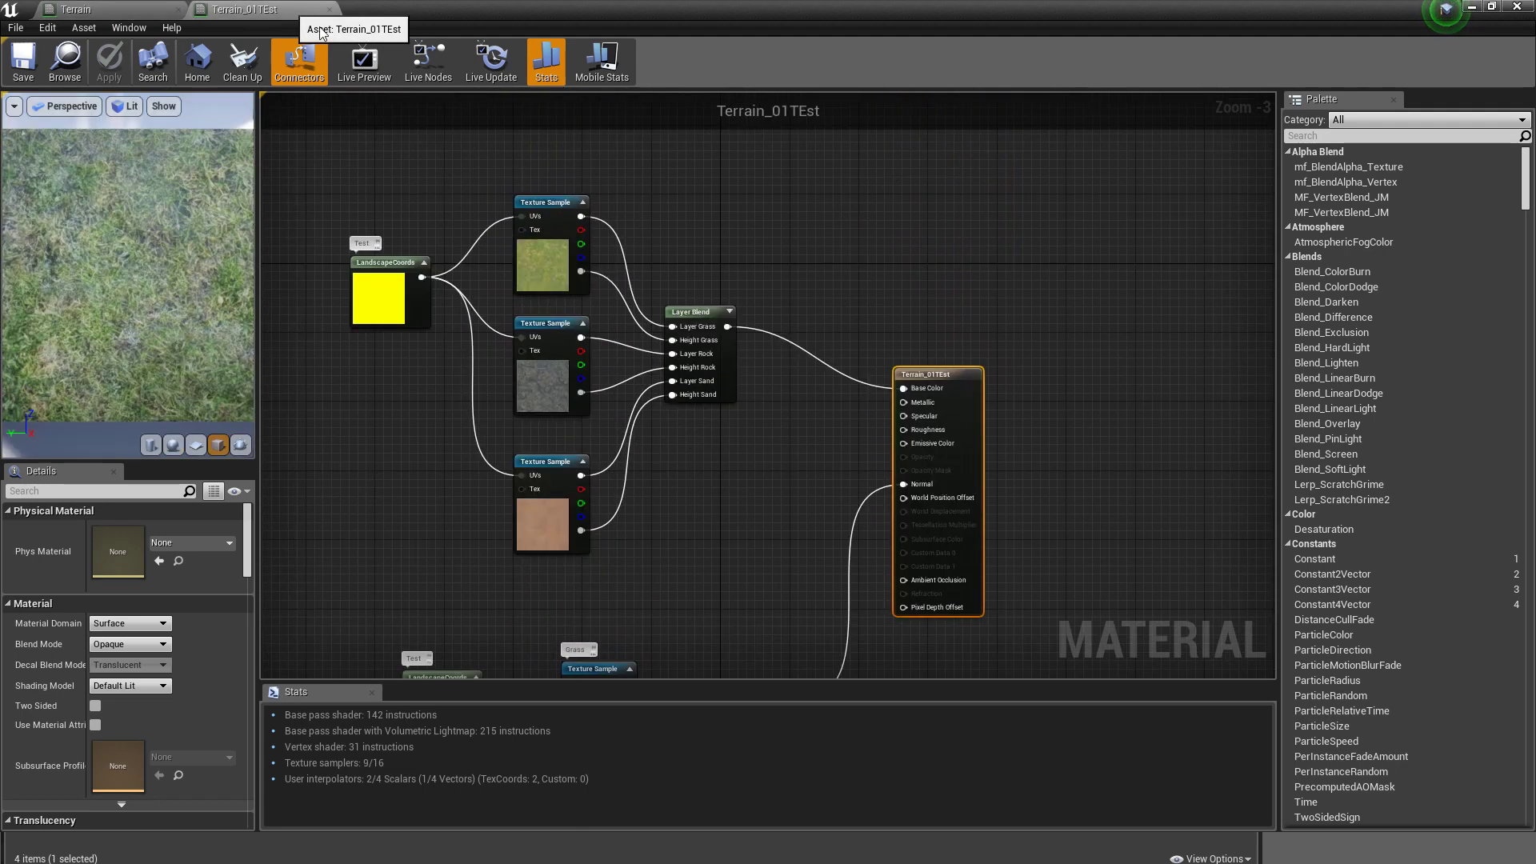
Step: Return to the level and paint a small Rock layer patch on the grass landscape near its edge
{"action": "left_click", "coordinate": [1469, 8]}
{"action": "mouse_move", "coordinate": [584, 464]}
{"action": "right_mouse_down"}
{"action": "mouse_move", "coordinate": [512, 480]}
{"action": "mouse_move", "coordinate": [648, 490]}
{"action": "mouse_move", "coordinate": [521, 418]}
{"action": "right_mouse_up"}
{"action": "key", "text": "s"}
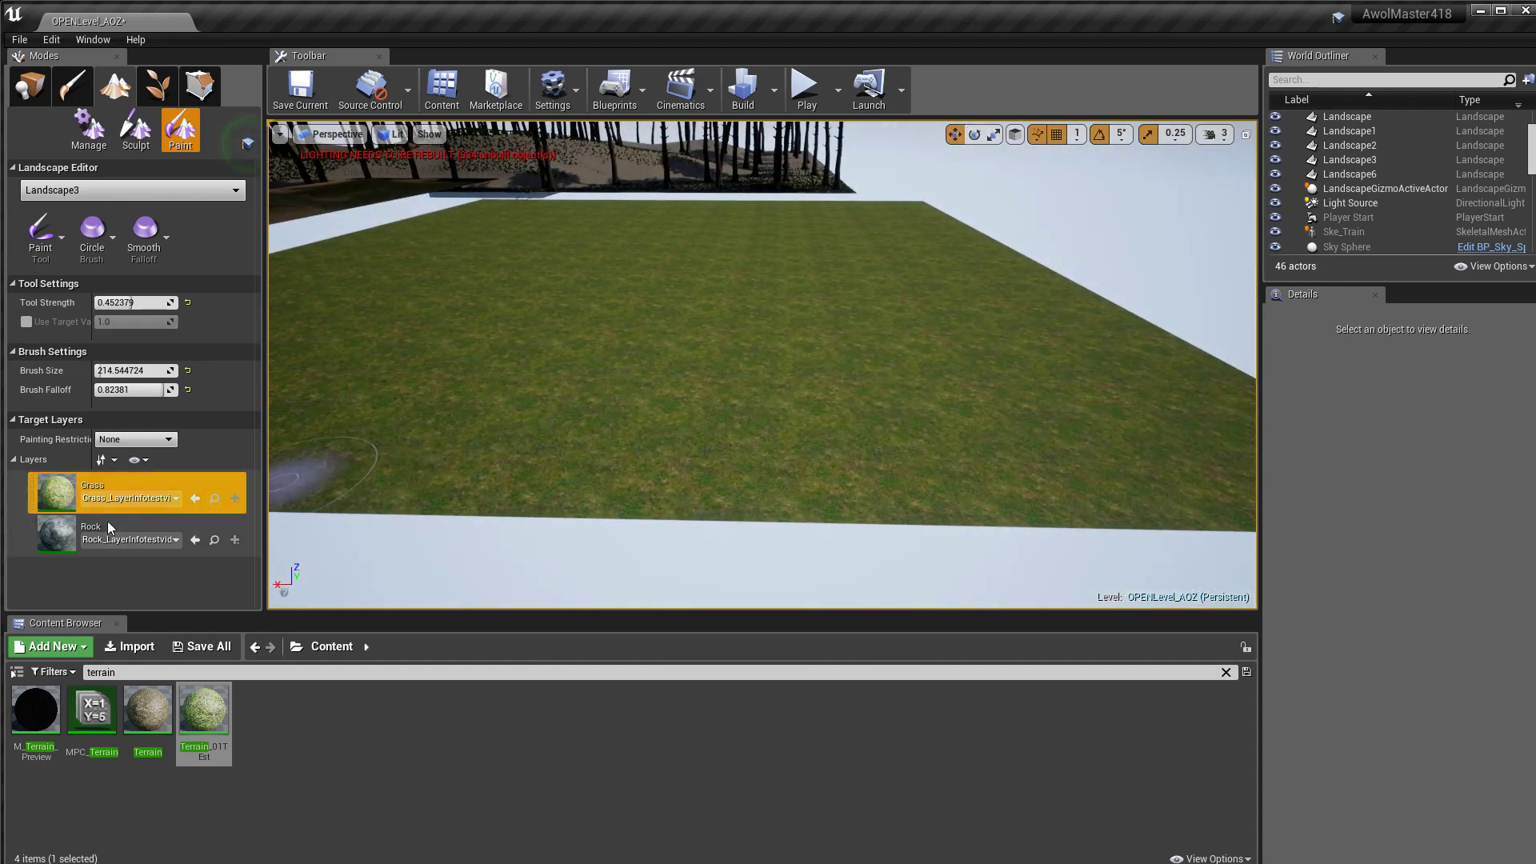
{"action": "left_click", "coordinate": [66, 536]}
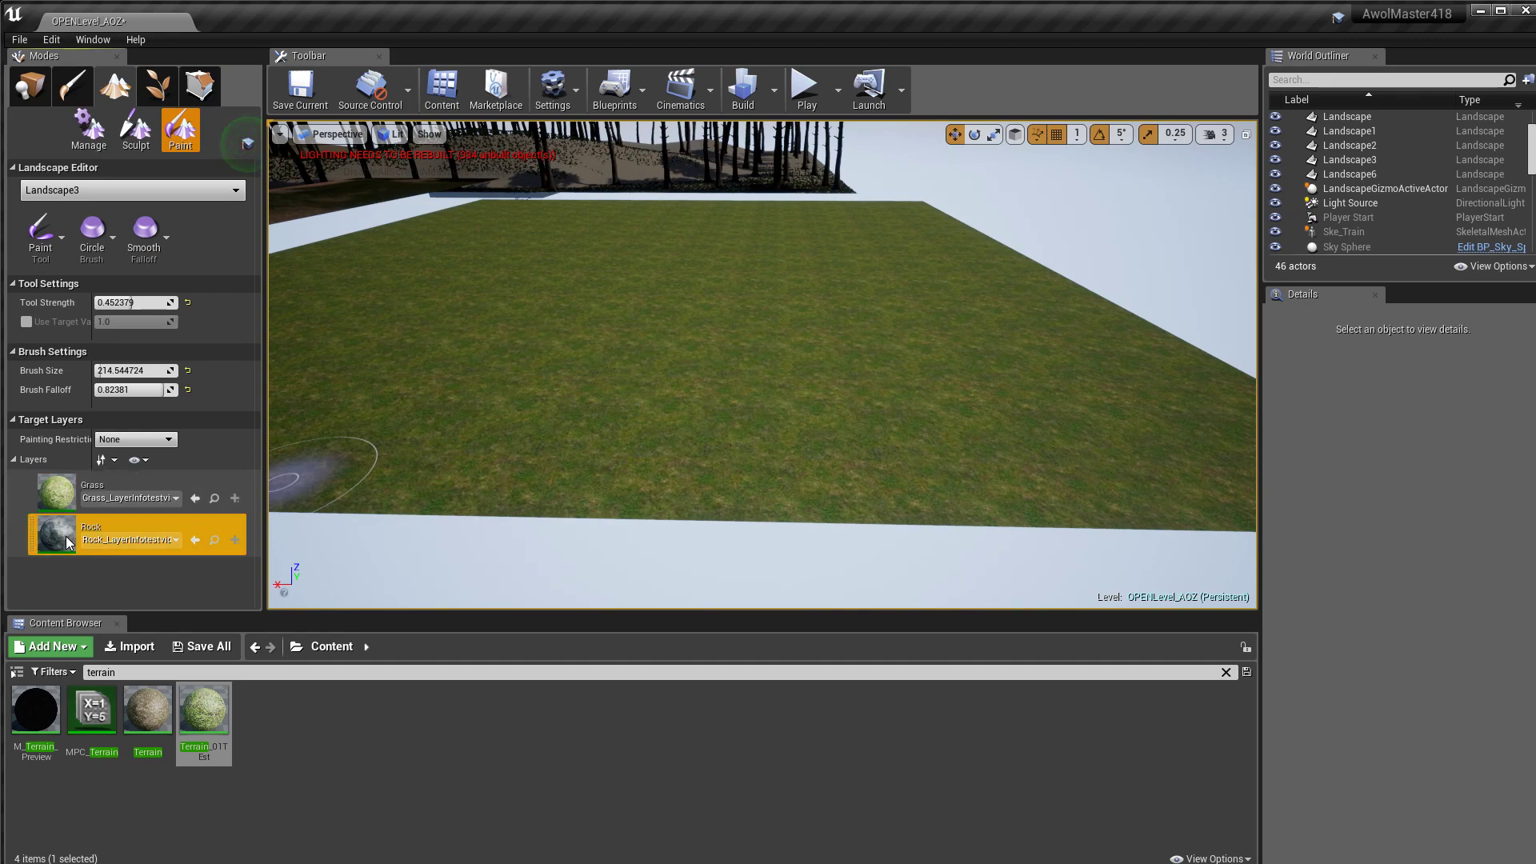
{"action": "mouse_move", "coordinate": [538, 343]}
{"action": "right_mouse_down"}
{"action": "mouse_move", "coordinate": [539, 320]}
{"action": "mouse_move", "coordinate": [655, 406]}
{"action": "mouse_move", "coordinate": [672, 387]}
{"action": "right_mouse_up"}
{"action": "key", "text": "w"}
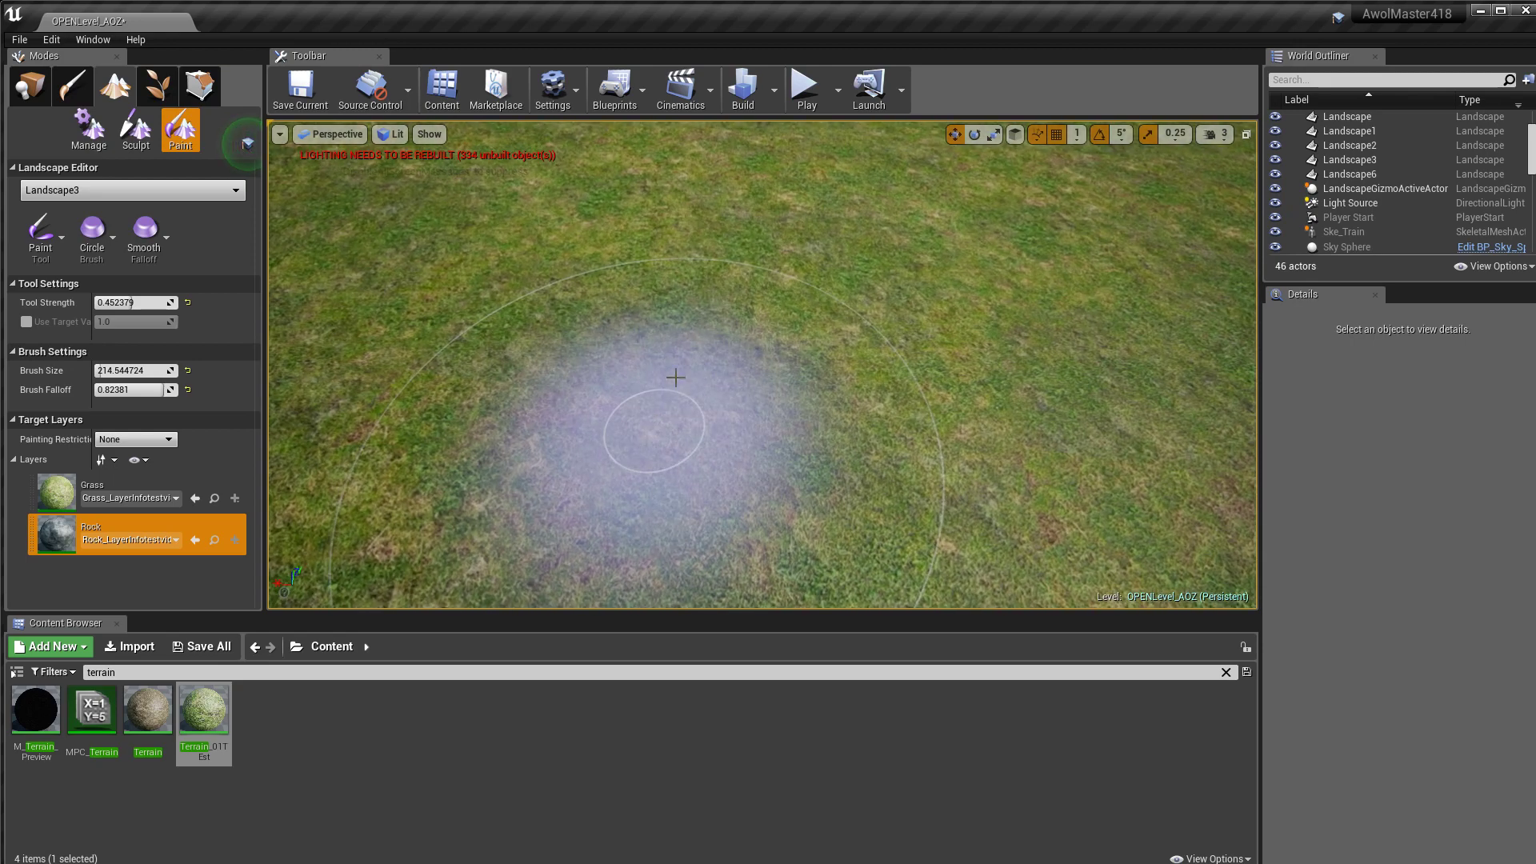
{"action": "left_click", "coordinate": [691, 321]}
{"action": "right_click_drag", "start_coordinate": [692, 321], "coordinate": [694, 314]}
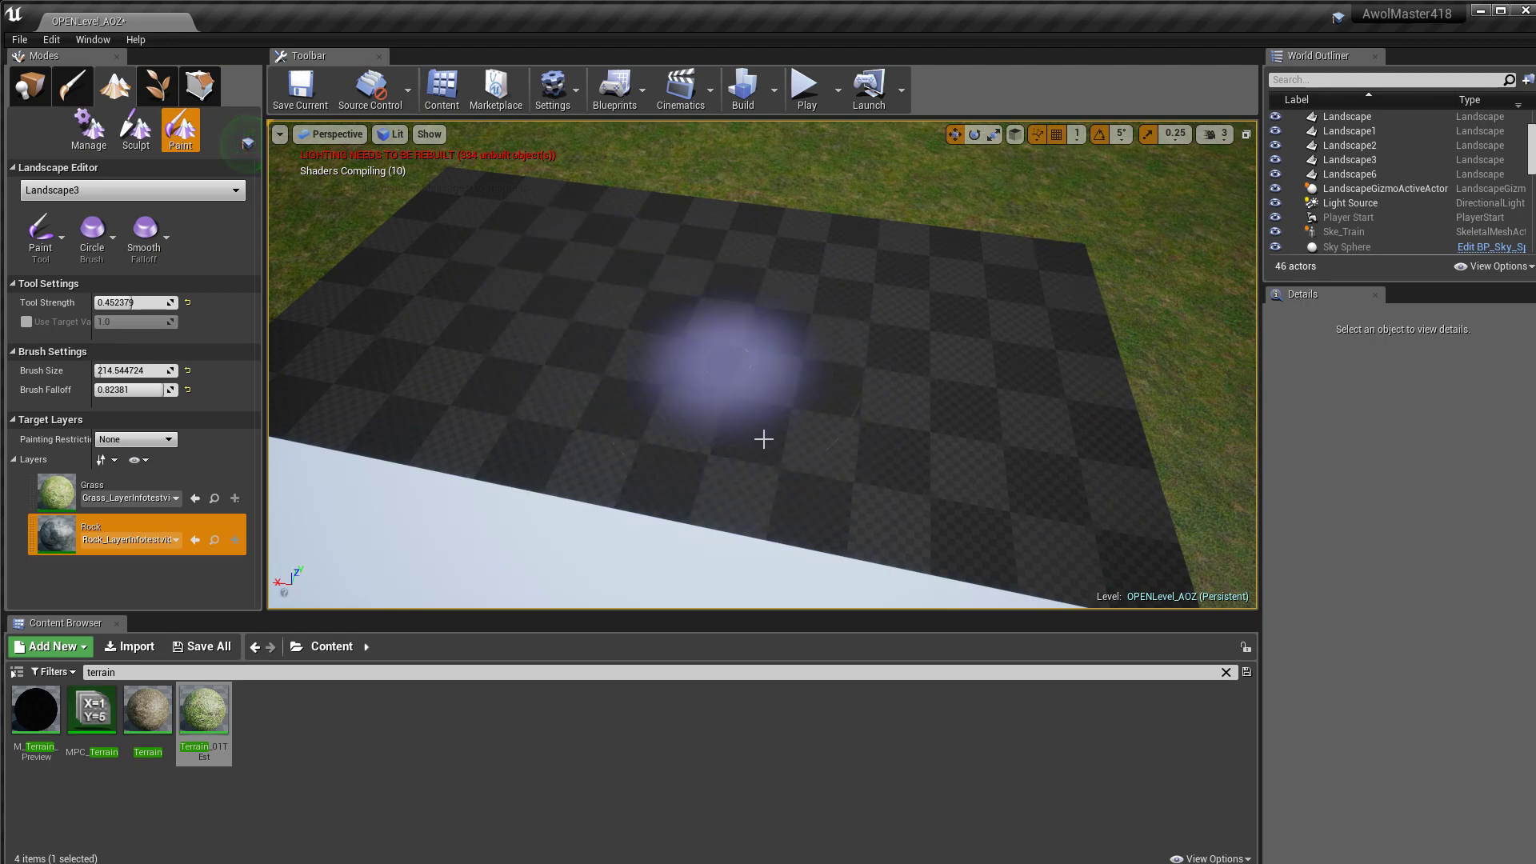
{"action": "right_click_drag", "start_coordinate": [853, 485], "coordinate": [848, 448]}
{"action": "key", "text": "w"}
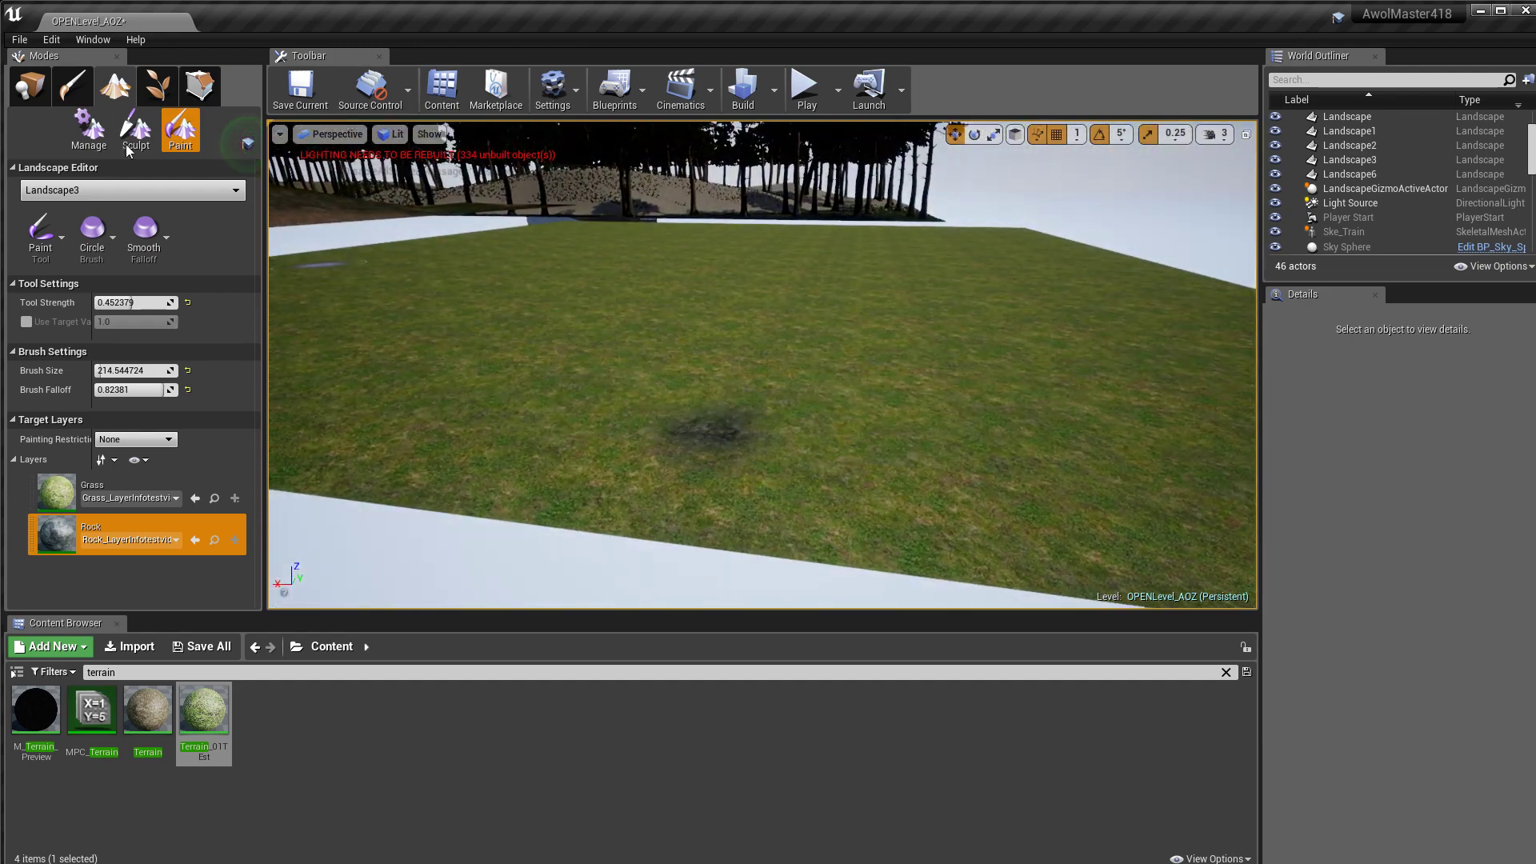
Step: Set landscape sculpting to the Sculpt tool with Spherical falloff and raise a small mound on the grass
{"action": "left_click", "coordinate": [134, 136]}
{"action": "left_click", "coordinate": [44, 233]}
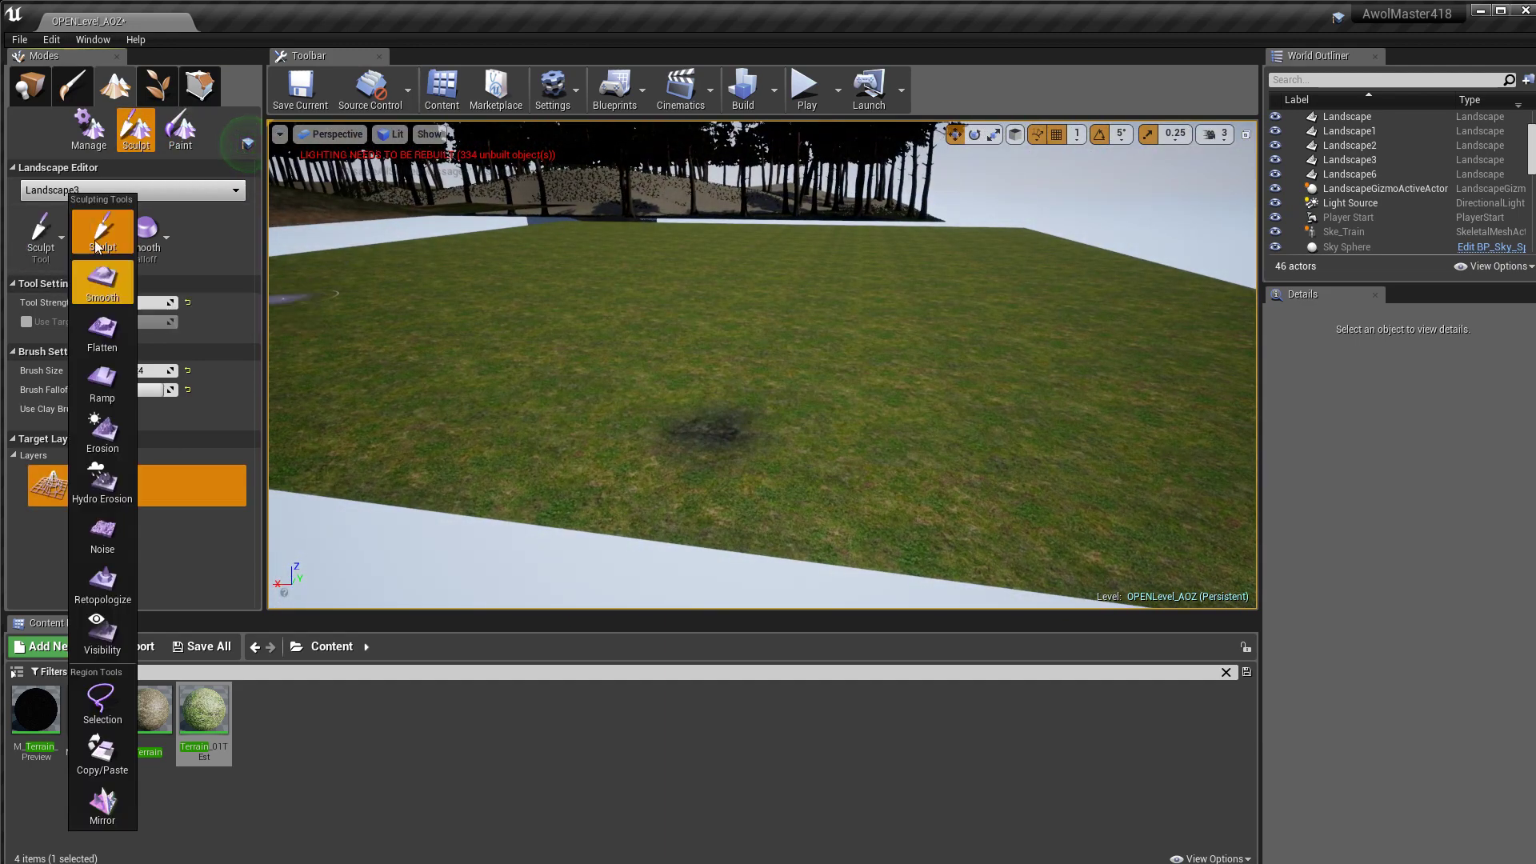
{"action": "left_click", "coordinate": [94, 240]}
{"action": "left_click", "coordinate": [154, 245]}
{"action": "left_click", "coordinate": [148, 404]}
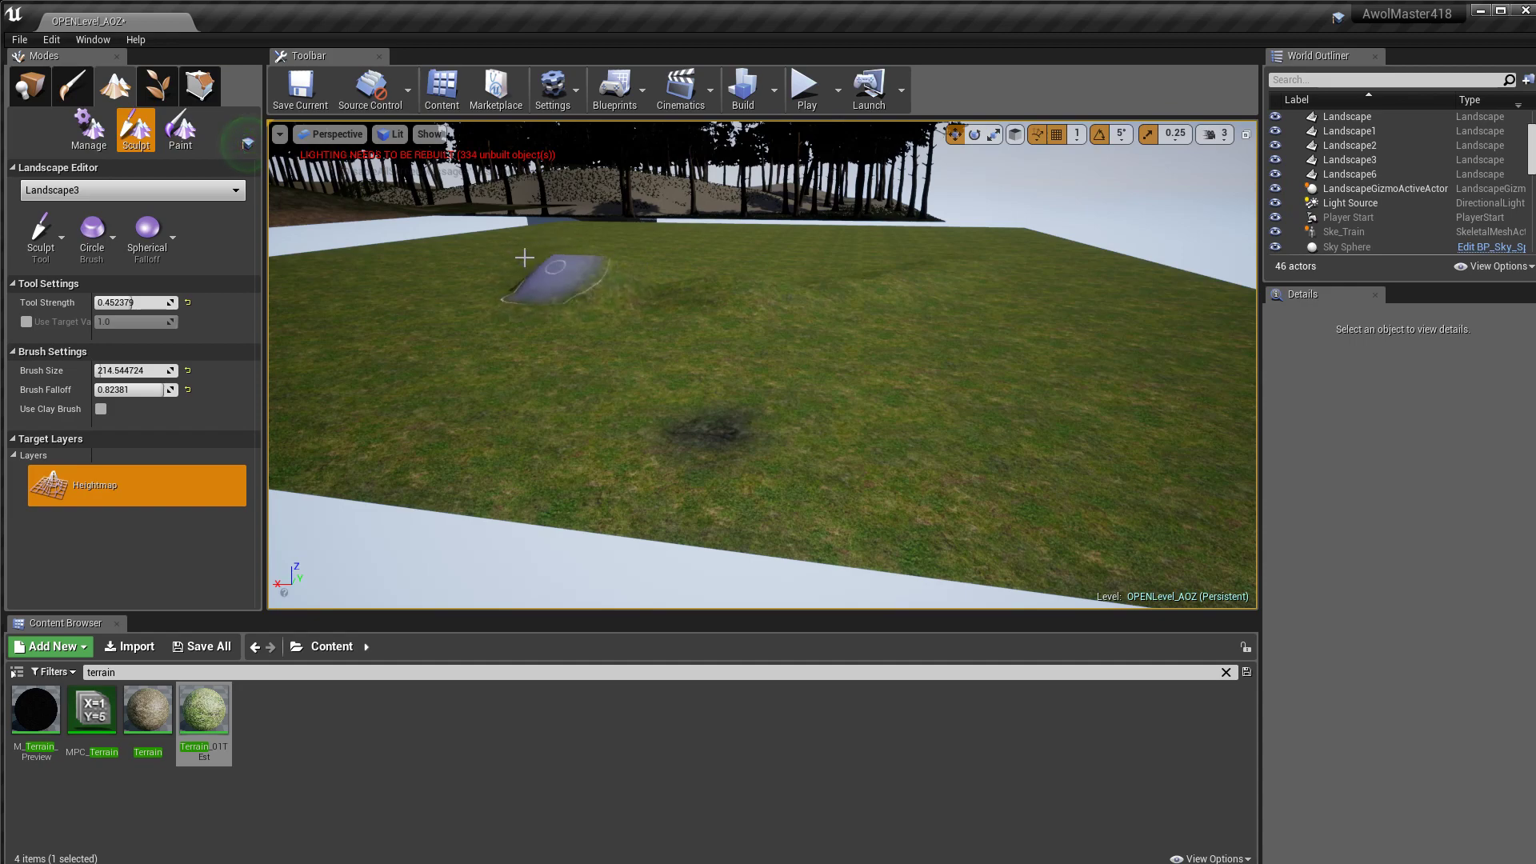
{"action": "key", "text": "w"}
{"action": "mouse_move", "coordinate": [516, 268]}
{"action": "right_mouse_down"}
{"action": "mouse_move", "coordinate": [518, 197]}
{"action": "mouse_move", "coordinate": [532, 200]}
{"action": "mouse_move", "coordinate": [508, 300]}
{"action": "mouse_move", "coordinate": [509, 287]}
{"action": "right_mouse_up"}
{"action": "key", "text": "s"}
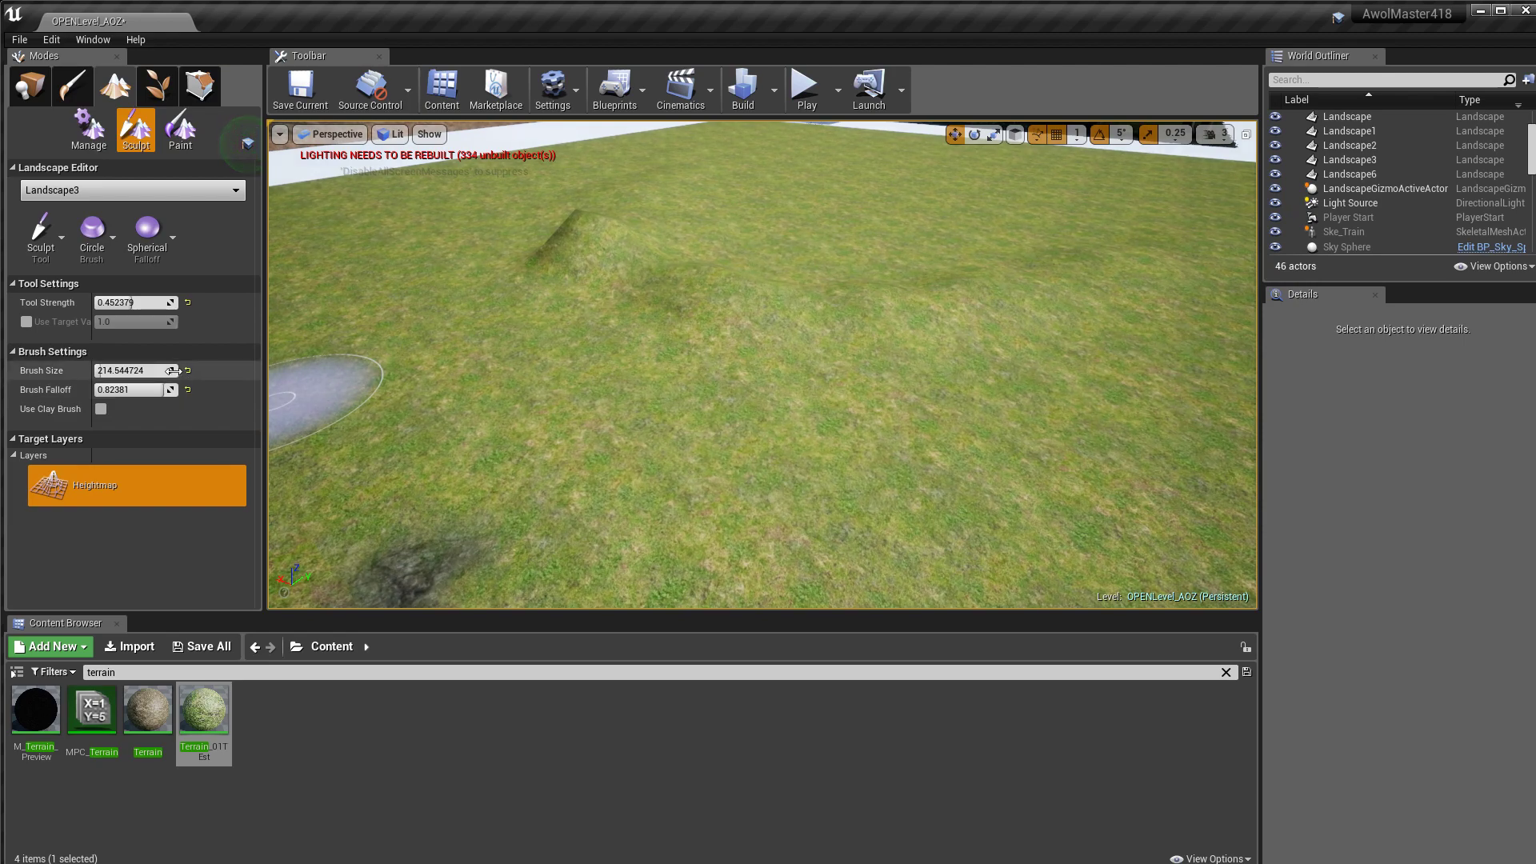
Step: Set the brush size to about 870 and sculpt a group of uneven hills on the grass landscape
{"action": "left_click_drag", "start_coordinate": [98, 371], "coordinate": [118, 371]}
{"action": "left_click_drag", "start_coordinate": [707, 237], "coordinate": [943, 195]}
{"action": "key", "text": "s"}
{"action": "mouse_move", "coordinate": [944, 195]}
{"action": "right_mouse_down"}
{"action": "mouse_move", "coordinate": [888, 260]}
{"action": "mouse_move", "coordinate": [894, 232]}
{"action": "mouse_move", "coordinate": [851, 242]}
{"action": "right_mouse_up"}
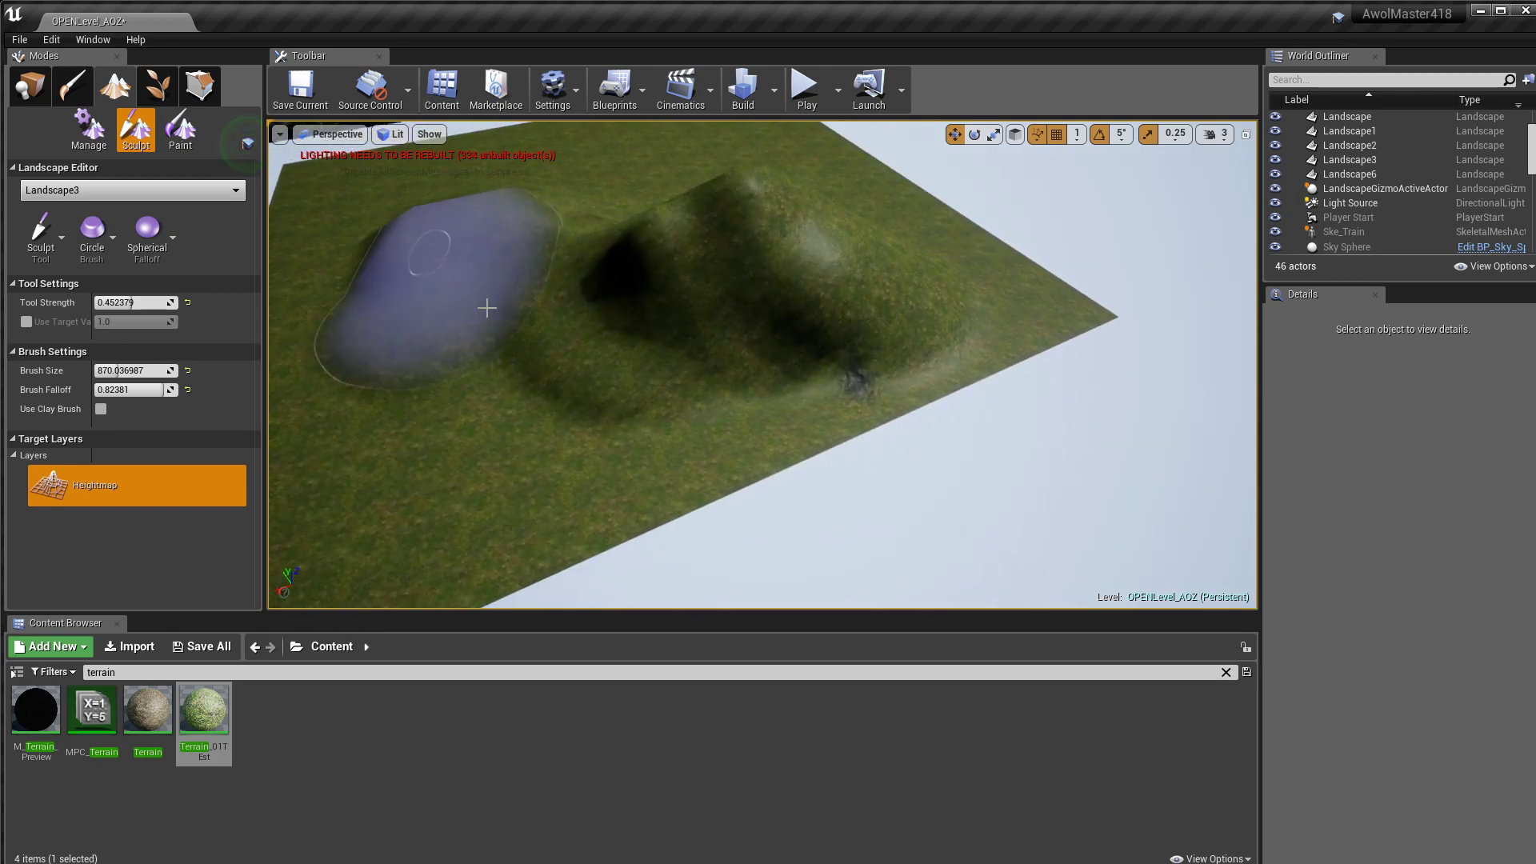
{"action": "mouse_move", "coordinate": [492, 317]}
{"action": "right_mouse_down"}
{"action": "mouse_move", "coordinate": [440, 338]}
{"action": "mouse_move", "coordinate": [505, 249]}
{"action": "right_mouse_up"}
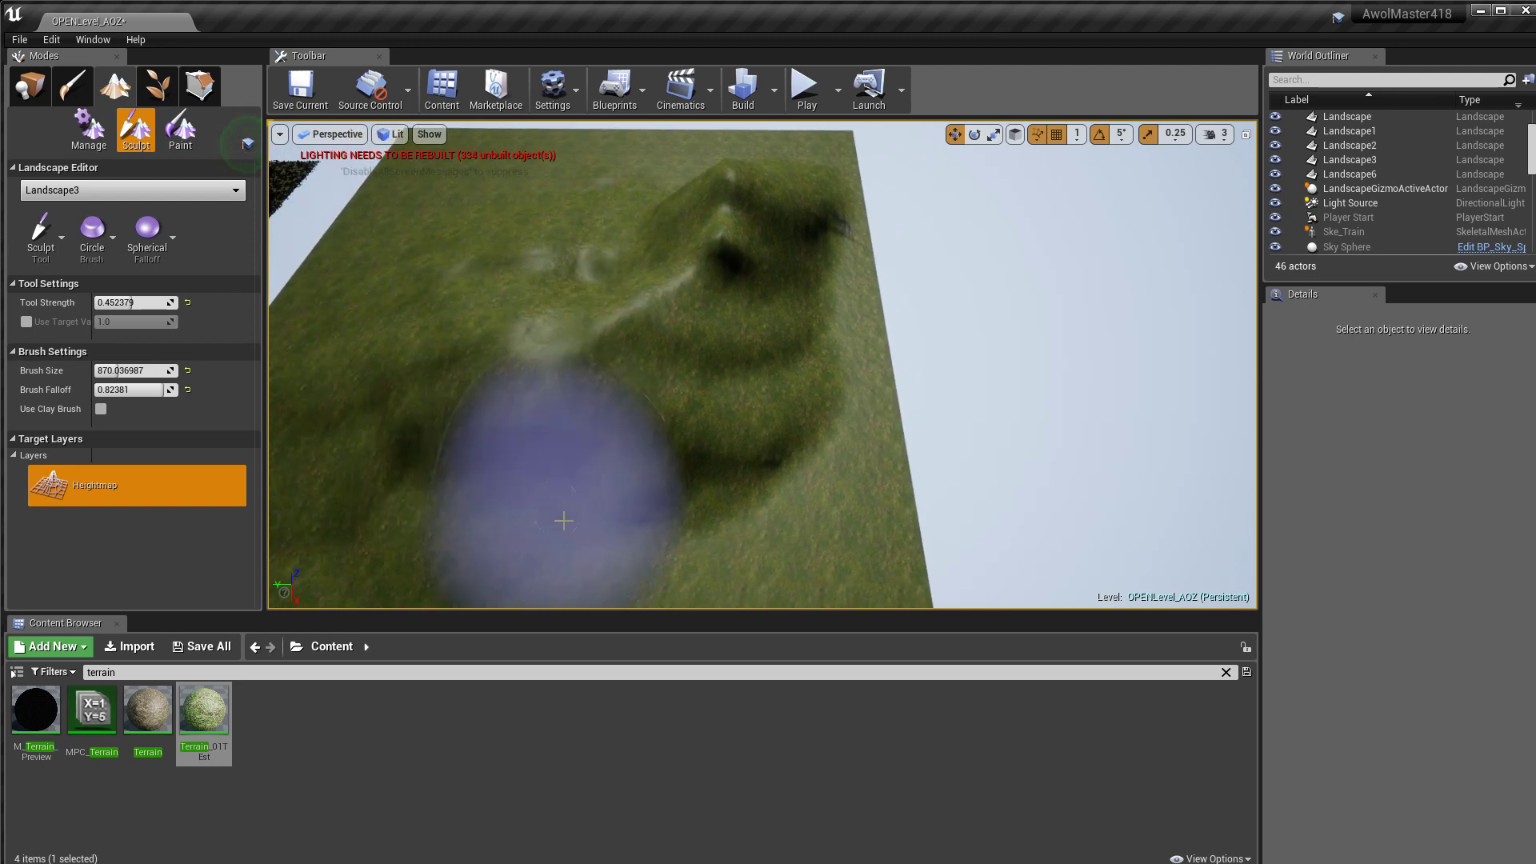
{"action": "scroll", "coordinate": [781, 402], "scroll_direction": "down", "scroll_amount": 4}
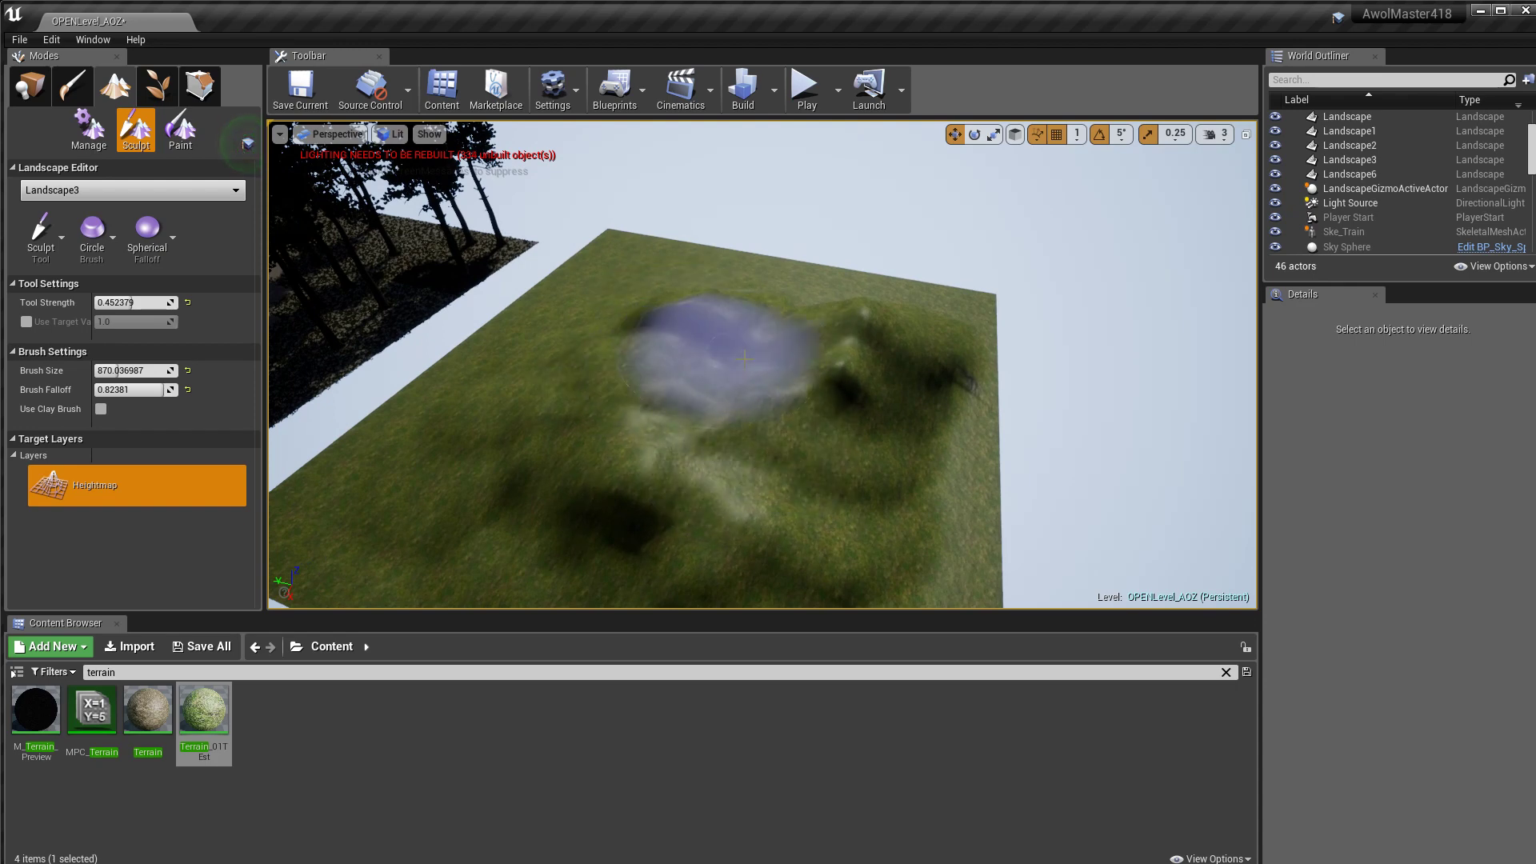
Step: Soften the sculpted hills with the Smooth tool until their ridges flatten out
{"action": "left_click", "coordinate": [62, 236]}
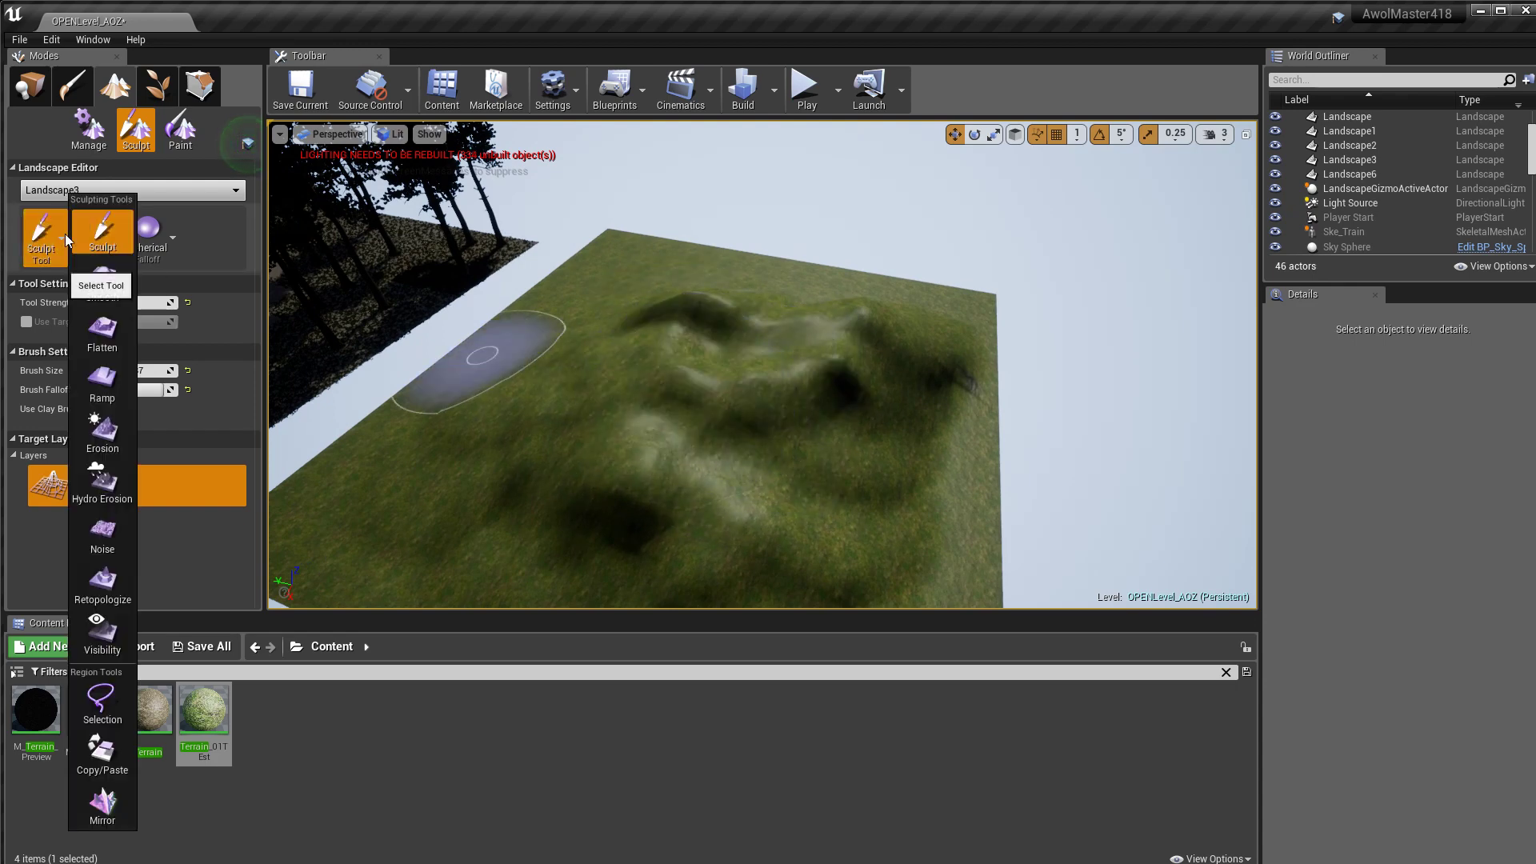
{"action": "left_click", "coordinate": [107, 233]}
{"action": "left_click_drag", "start_coordinate": [543, 425], "coordinate": [748, 406]}
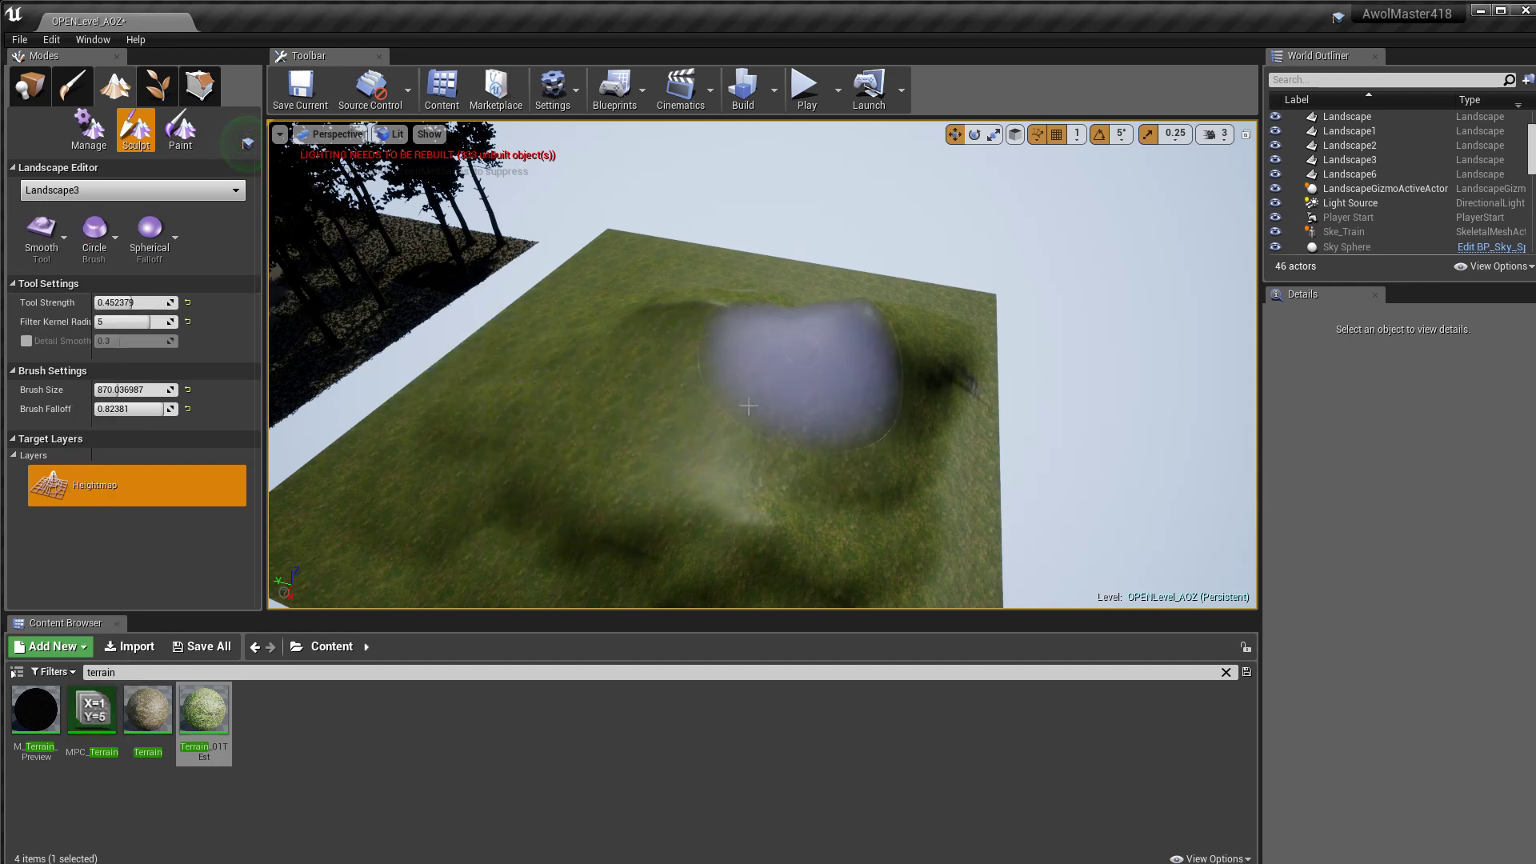
{"action": "mouse_move", "coordinate": [848, 344]}
{"action": "left_mouse_down"}
{"action": "mouse_move", "coordinate": [748, 525]}
{"action": "mouse_move", "coordinate": [435, 439]}
{"action": "mouse_move", "coordinate": [788, 497]}
{"action": "mouse_move", "coordinate": [896, 394]}
{"action": "mouse_move", "coordinate": [617, 329]}
{"action": "mouse_move", "coordinate": [926, 336]}
{"action": "mouse_move", "coordinate": [747, 325]}
{"action": "left_mouse_up"}
{"action": "right_click_drag", "start_coordinate": [828, 362], "coordinate": [780, 400]}
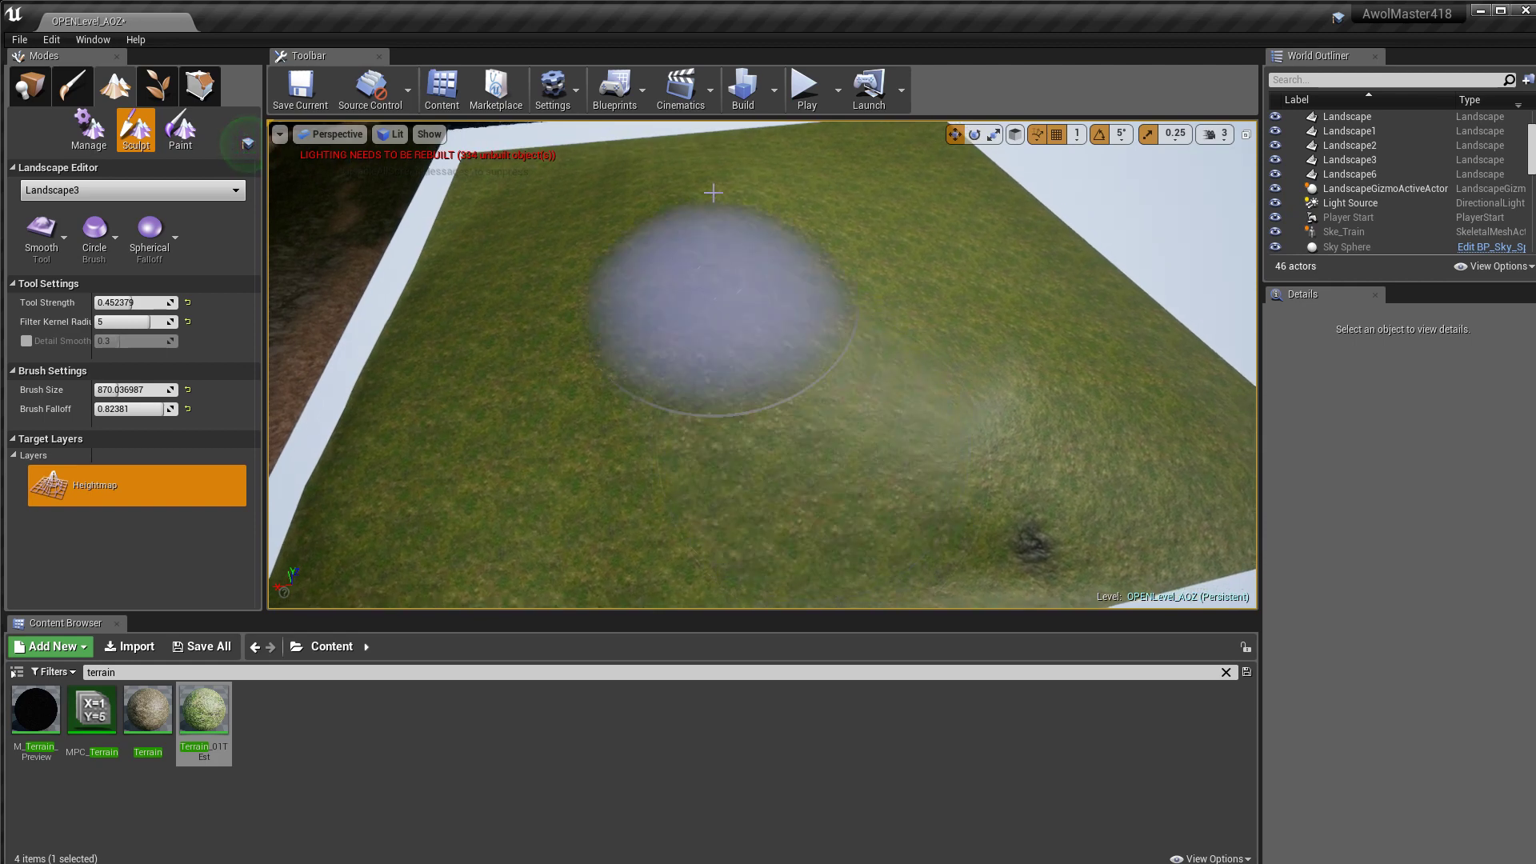
Step: Raise one large, steep hill on the grass landscape with the Sculpt tool
{"action": "left_click", "coordinate": [50, 238]}
{"action": "left_click", "coordinate": [105, 228]}
{"action": "mouse_move", "coordinate": [627, 169]}
{"action": "left_mouse_down"}
{"action": "mouse_move", "coordinate": [802, 171]}
{"action": "mouse_move", "coordinate": [777, 159]}
{"action": "left_mouse_up"}
{"action": "right_click_drag", "start_coordinate": [864, 288], "coordinate": [861, 236]}
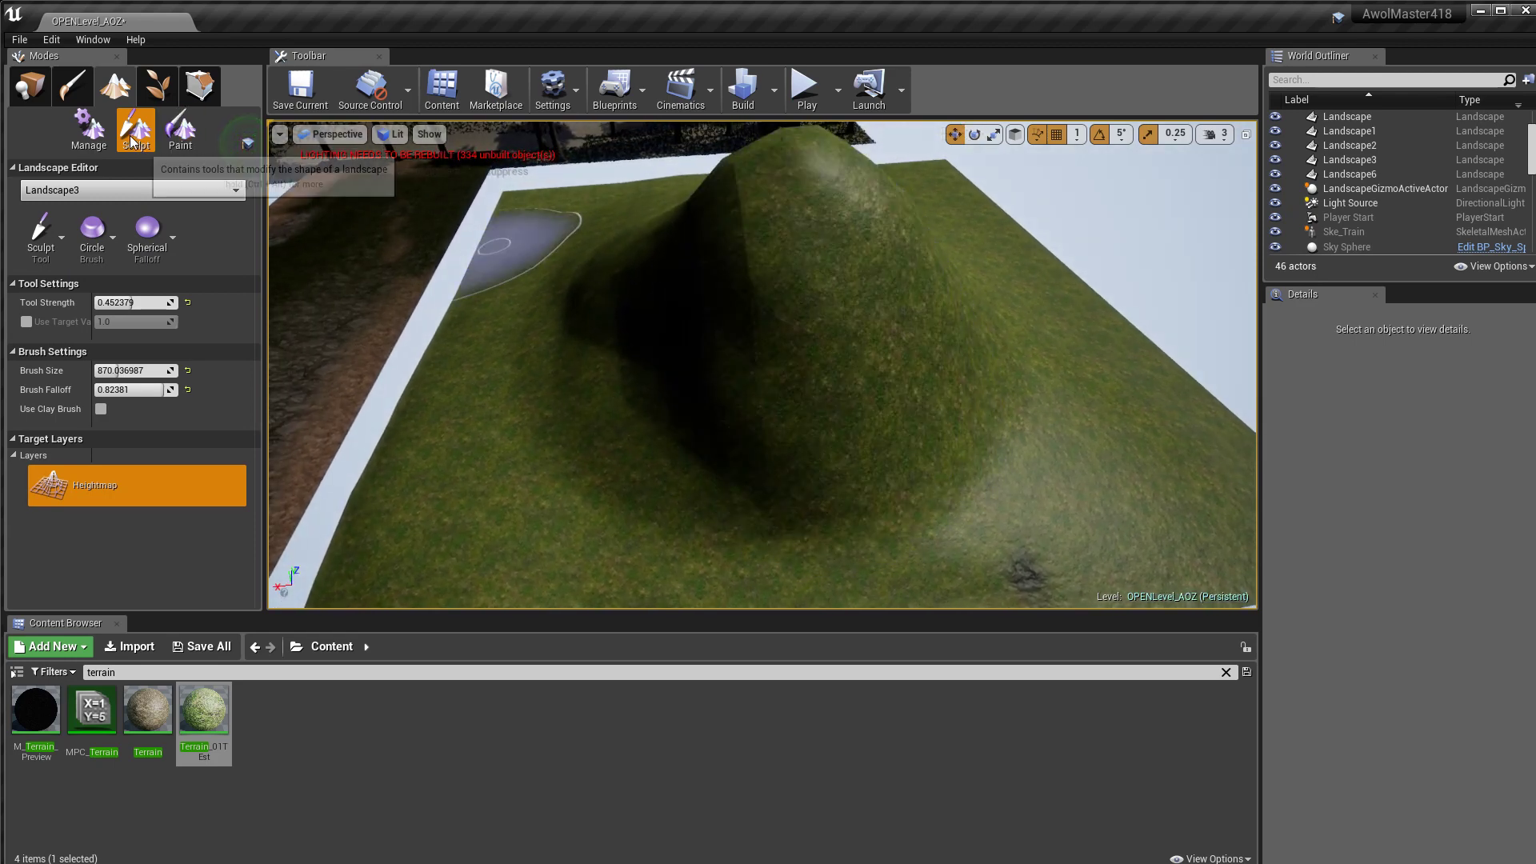
Step: Paint the Rock layer in a broad band around the hill's base with a brush size of about 187
{"action": "left_click", "coordinate": [179, 137]}
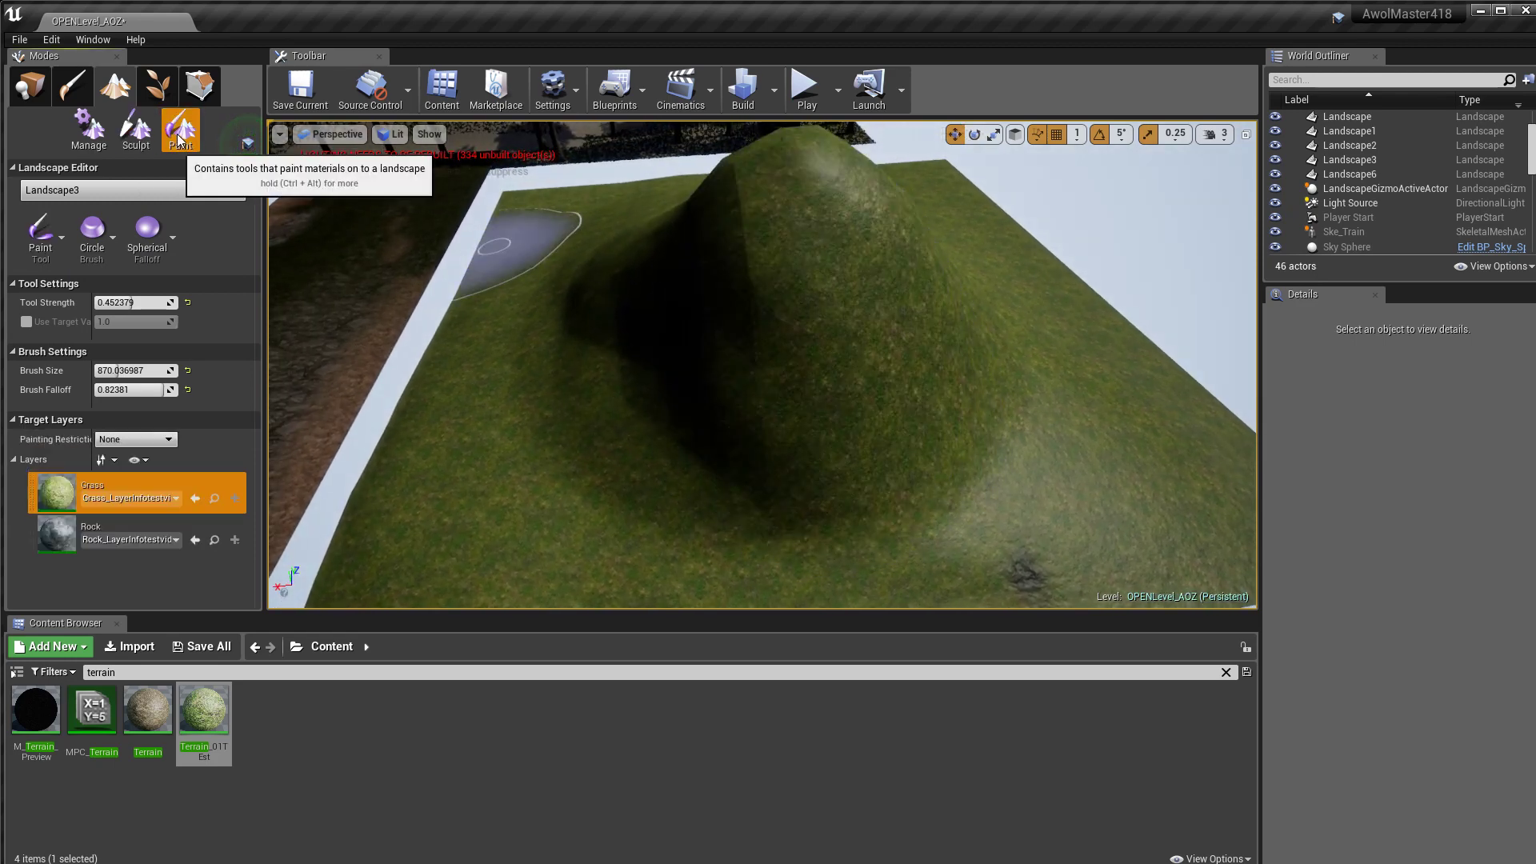
{"action": "left_click", "coordinate": [96, 529]}
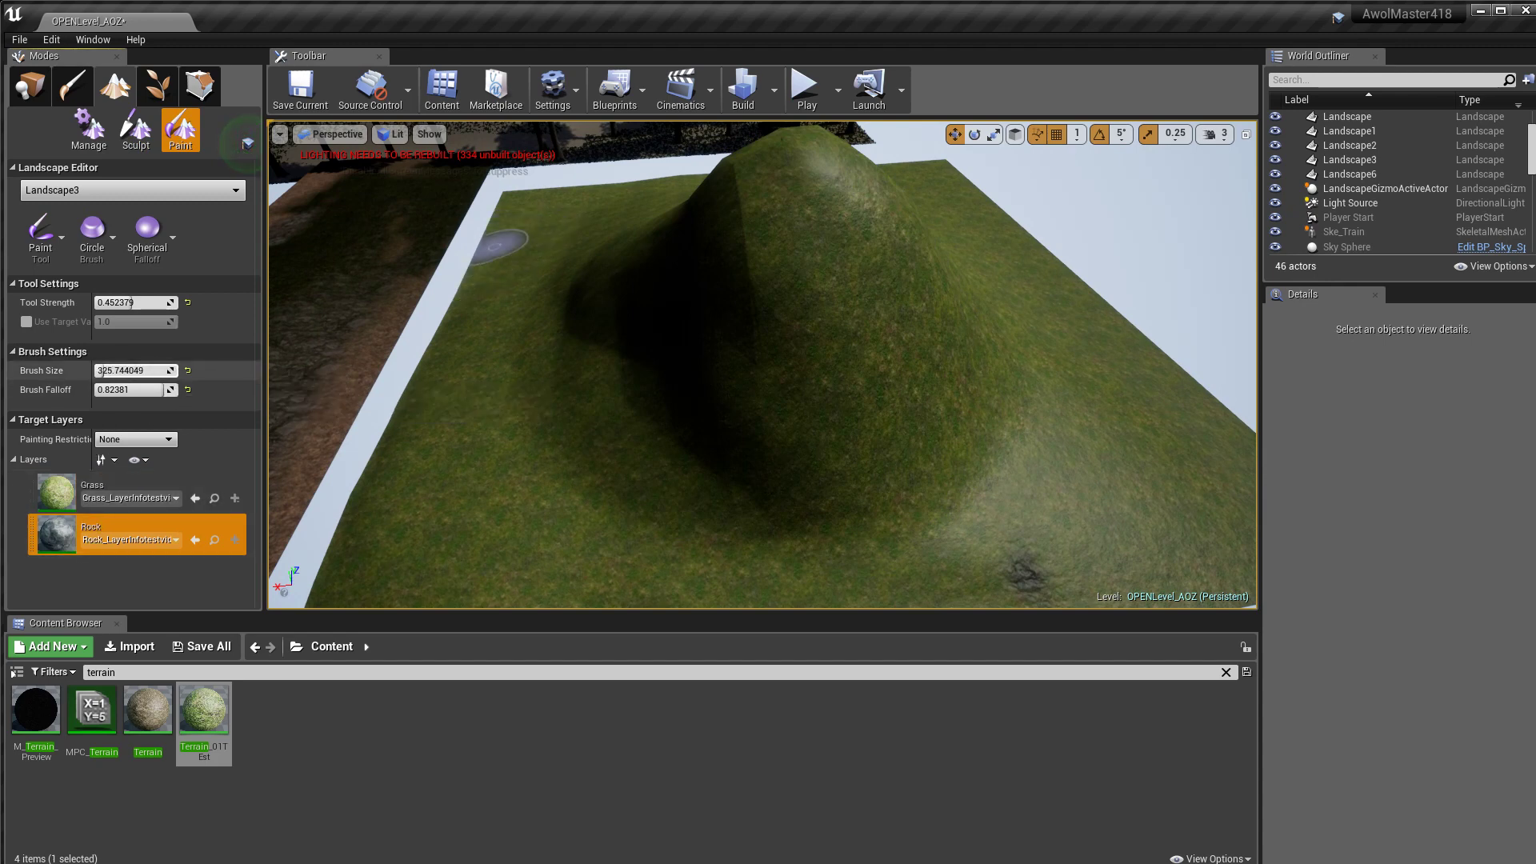
{"action": "mouse_move", "coordinate": [546, 400]}
{"action": "right_mouse_down"}
{"action": "mouse_move", "coordinate": [628, 468]}
{"action": "mouse_move", "coordinate": [546, 400]}
{"action": "right_mouse_up"}
{"action": "mouse_move", "coordinate": [552, 409]}
{"action": "left_mouse_down"}
{"action": "mouse_move", "coordinate": [781, 428]}
{"action": "mouse_move", "coordinate": [636, 460]}
{"action": "mouse_move", "coordinate": [833, 418]}
{"action": "mouse_move", "coordinate": [944, 316]}
{"action": "left_mouse_up"}
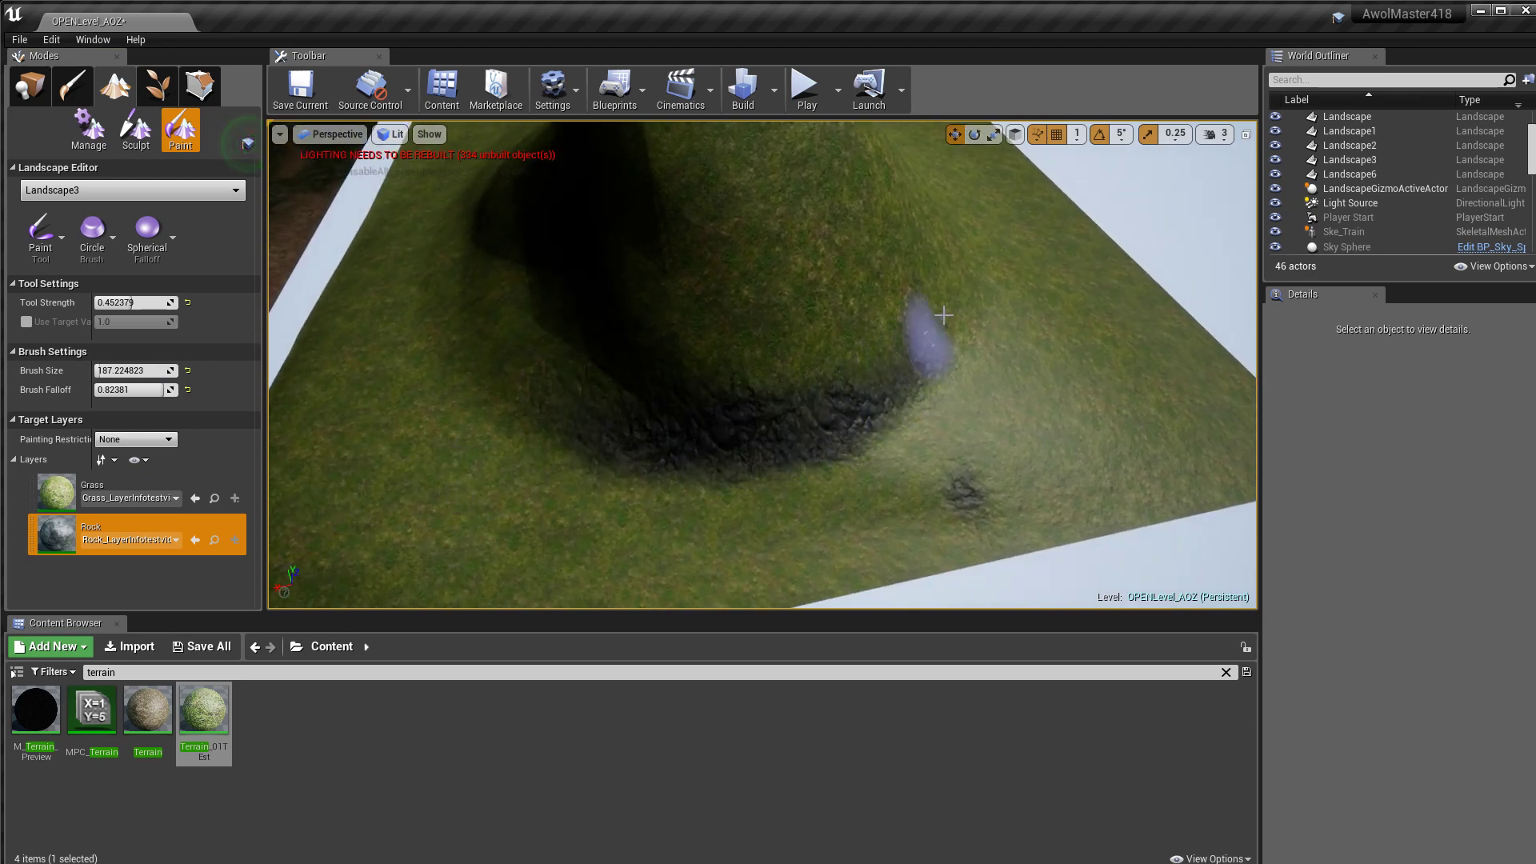
{"action": "mouse_move", "coordinate": [945, 255]}
{"action": "left_mouse_down"}
{"action": "mouse_move", "coordinate": [676, 436]}
{"action": "mouse_move", "coordinate": [494, 330]}
{"action": "left_mouse_up"}
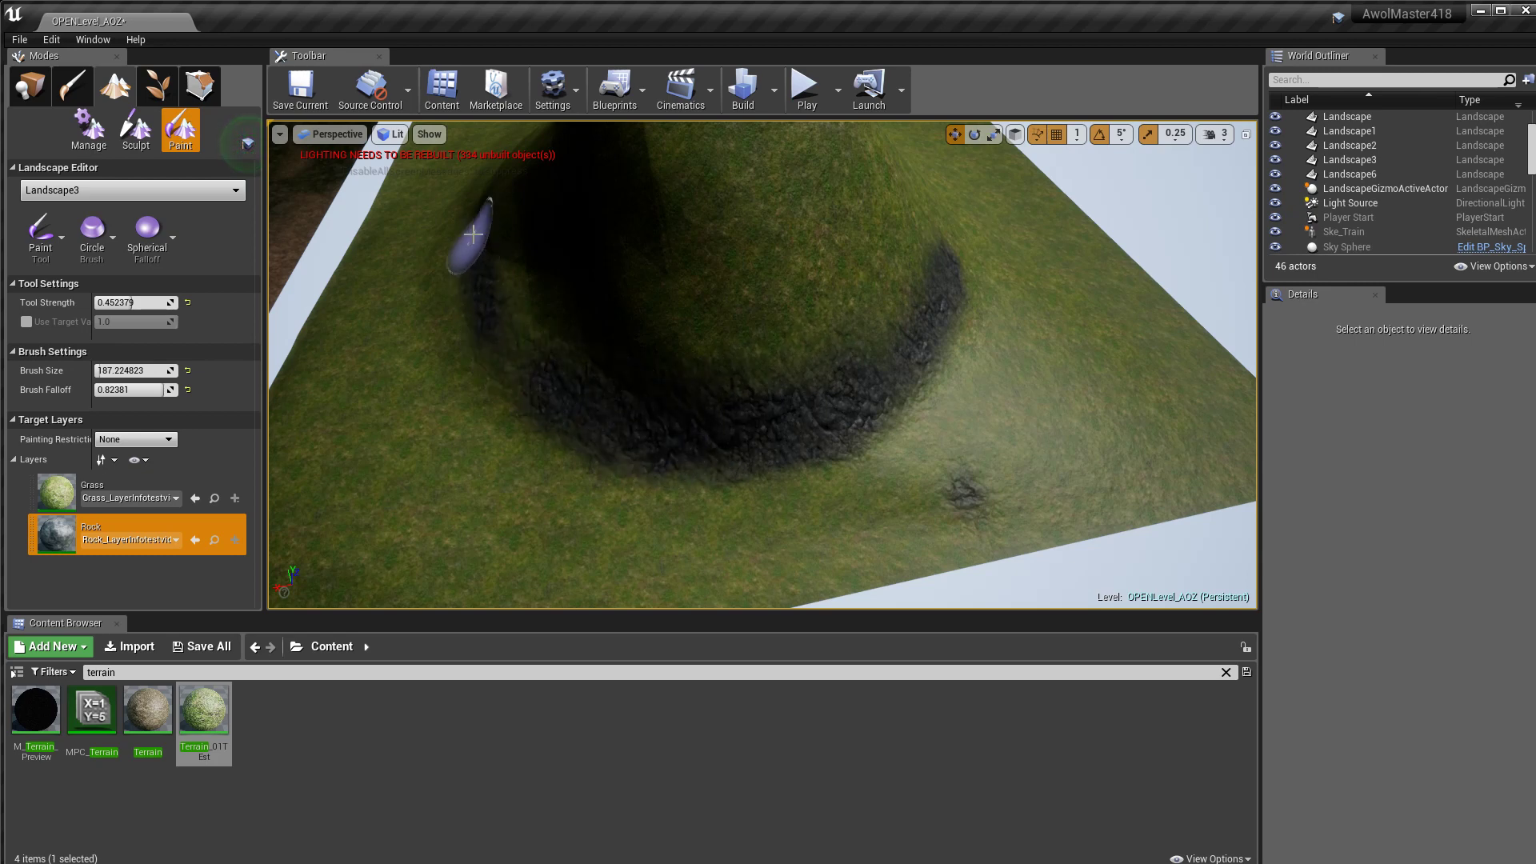
{"action": "mouse_move", "coordinate": [530, 459]}
{"action": "left_mouse_down"}
{"action": "mouse_move", "coordinate": [889, 468]}
{"action": "mouse_move", "coordinate": [480, 408]}
{"action": "mouse_move", "coordinate": [856, 478]}
{"action": "left_mouse_up"}
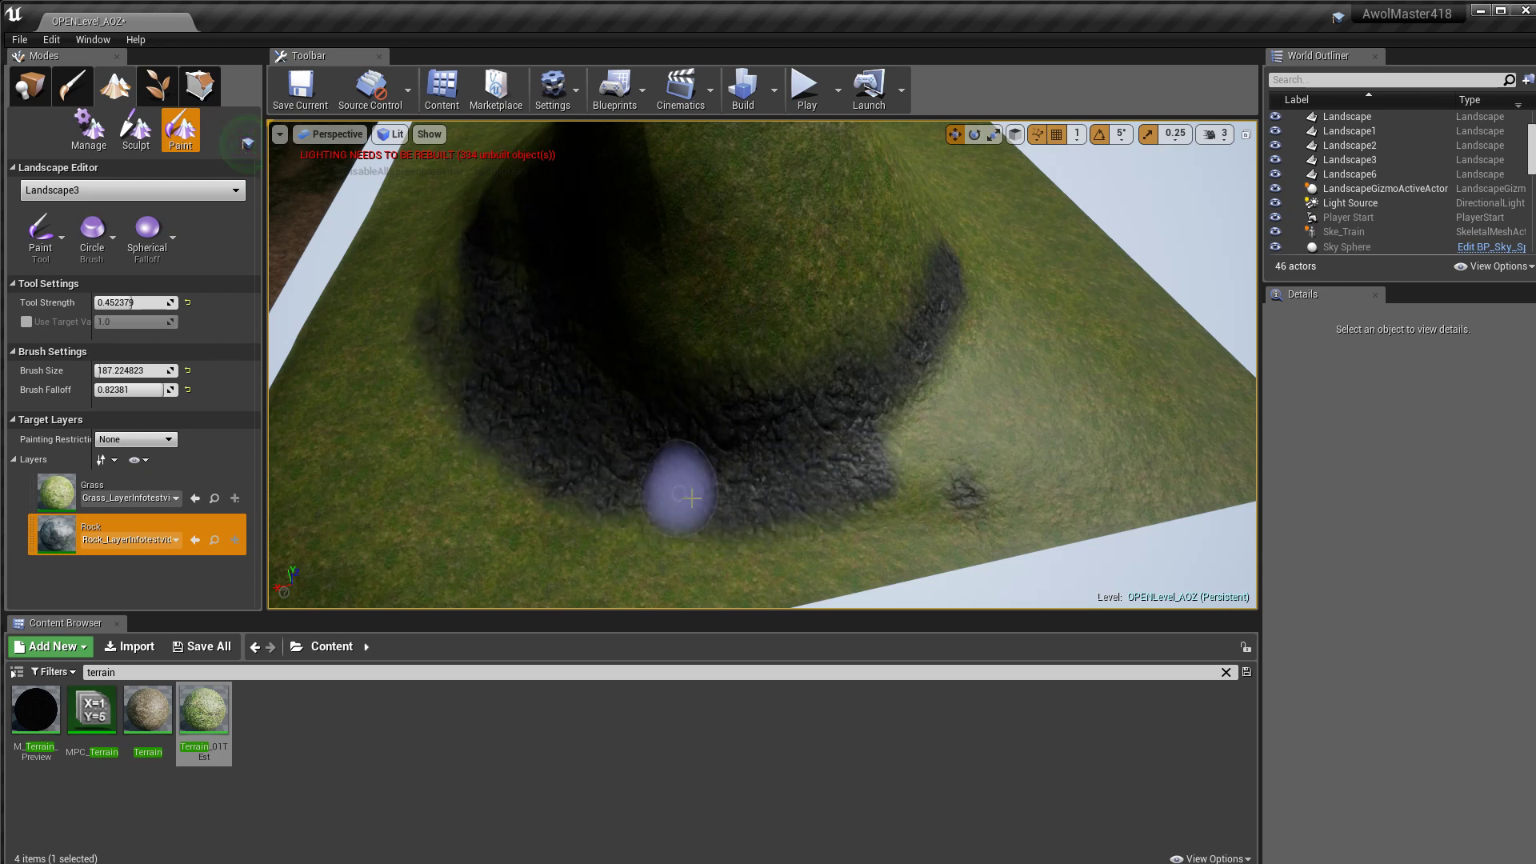
Step: Show the viewport full screen and extend the rock paint at the hill's foot and up its slope towards the peak
{"action": "right_click_drag", "start_coordinate": [964, 368], "coordinate": [1023, 338]}
{"action": "key", "text": "F11"}
{"action": "mouse_move", "coordinate": [951, 410]}
{"action": "right_mouse_down"}
{"action": "mouse_move", "coordinate": [1006, 466]}
{"action": "mouse_move", "coordinate": [952, 404]}
{"action": "mouse_move", "coordinate": [936, 413]}
{"action": "right_mouse_up"}
{"action": "key", "text": "w"}
{"action": "key", "text": "s"}
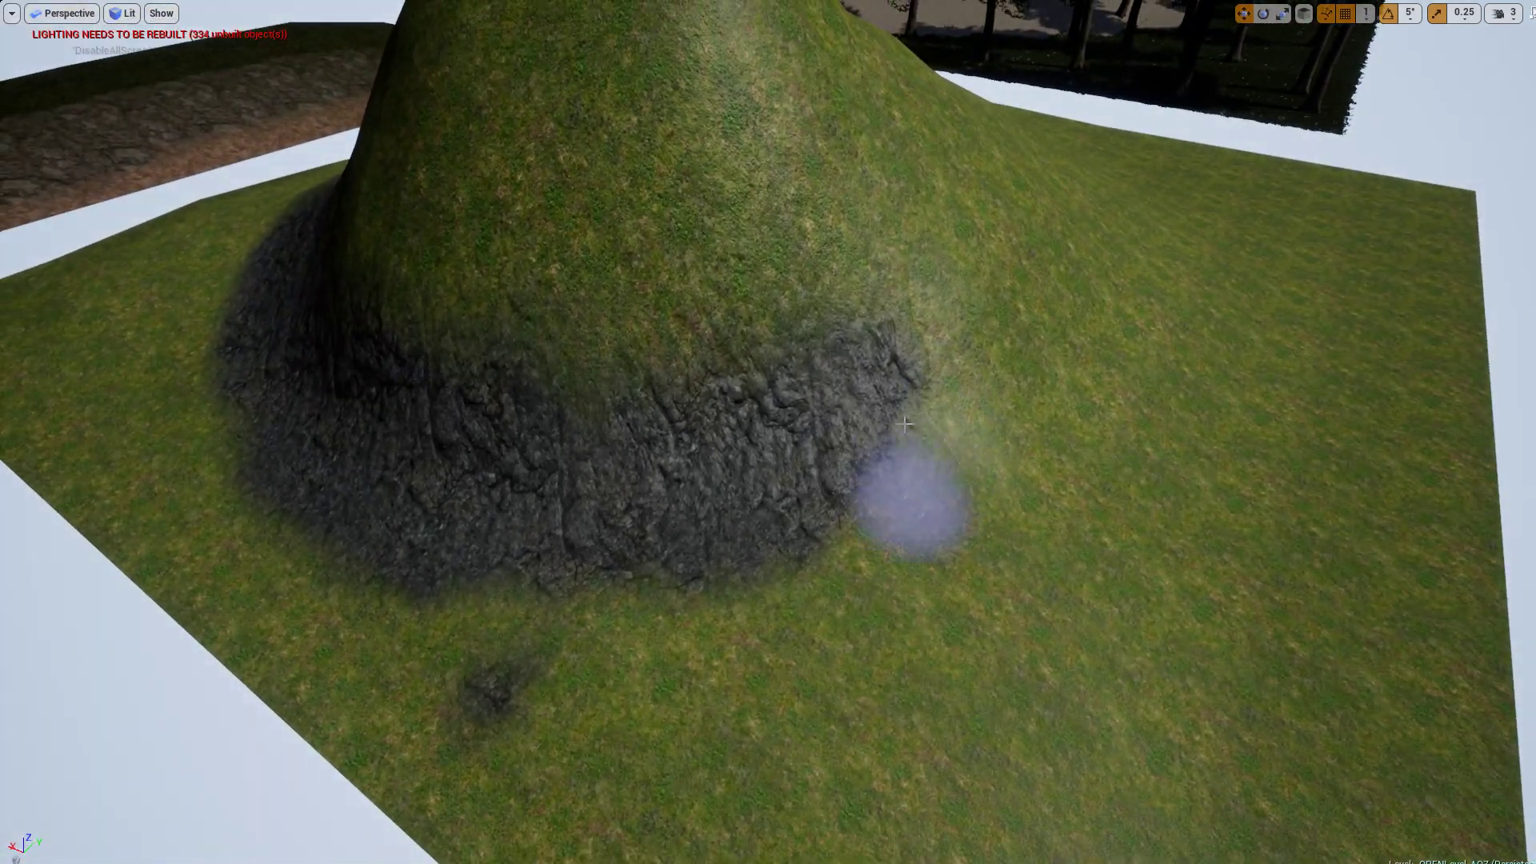
{"action": "mouse_move", "coordinate": [803, 525]}
{"action": "left_mouse_down"}
{"action": "mouse_move", "coordinate": [904, 472]}
{"action": "mouse_move", "coordinate": [494, 597]}
{"action": "mouse_move", "coordinate": [590, 624]}
{"action": "mouse_move", "coordinate": [600, 591]}
{"action": "left_mouse_up"}
{"action": "right_click_drag", "start_coordinate": [756, 610], "coordinate": [755, 584]}
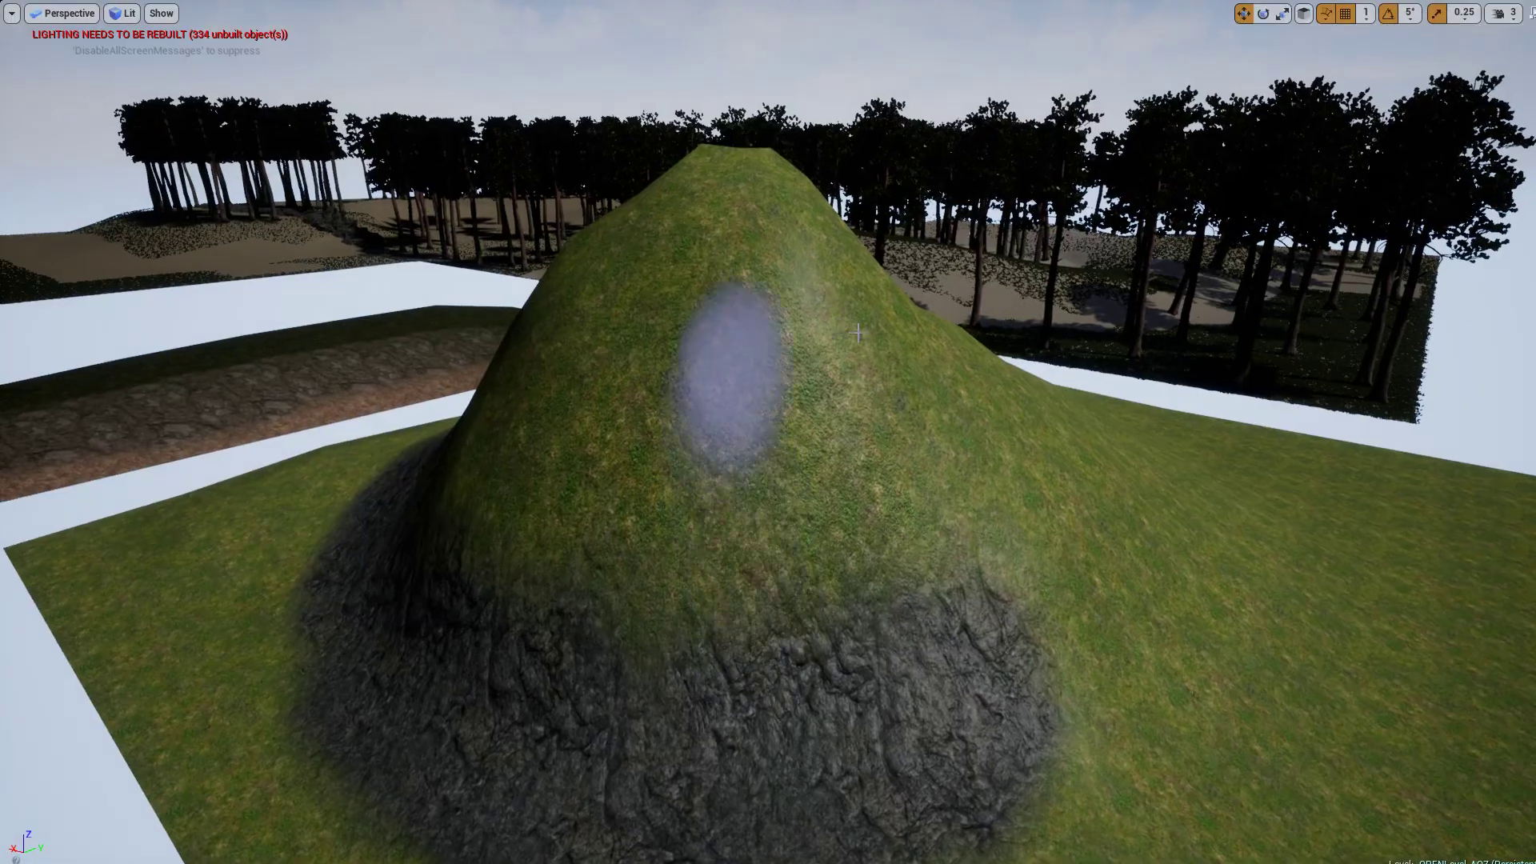
{"action": "mouse_move", "coordinate": [786, 352]}
{"action": "left_mouse_down"}
{"action": "mouse_move", "coordinate": [931, 469]}
{"action": "mouse_move", "coordinate": [800, 384]}
{"action": "mouse_move", "coordinate": [641, 339]}
{"action": "mouse_move", "coordinate": [560, 328]}
{"action": "mouse_move", "coordinate": [530, 382]}
{"action": "mouse_move", "coordinate": [760, 248]}
{"action": "mouse_move", "coordinate": [760, 324]}
{"action": "mouse_move", "coordinate": [854, 222]}
{"action": "left_mouse_up"}
Step: Paint rock across the hill's grassy flank and along its lower slope, leaving some patches of grass
{"action": "mouse_move", "coordinate": [1037, 501]}
{"action": "left_mouse_down"}
{"action": "mouse_move", "coordinate": [1046, 468]}
{"action": "mouse_move", "coordinate": [1081, 521]}
{"action": "mouse_move", "coordinate": [1064, 567]}
{"action": "mouse_move", "coordinate": [1128, 650]}
{"action": "left_mouse_up"}
{"action": "key", "text": "d"}
{"action": "mouse_move", "coordinate": [1128, 650]}
{"action": "right_mouse_down"}
{"action": "mouse_move", "coordinate": [1088, 642]}
{"action": "mouse_move", "coordinate": [1077, 666]}
{"action": "mouse_move", "coordinate": [1009, 668]}
{"action": "mouse_move", "coordinate": [1007, 681]}
{"action": "mouse_move", "coordinate": [1149, 600]}
{"action": "right_mouse_up"}
{"action": "key", "text": "s"}
{"action": "key", "text": "d"}
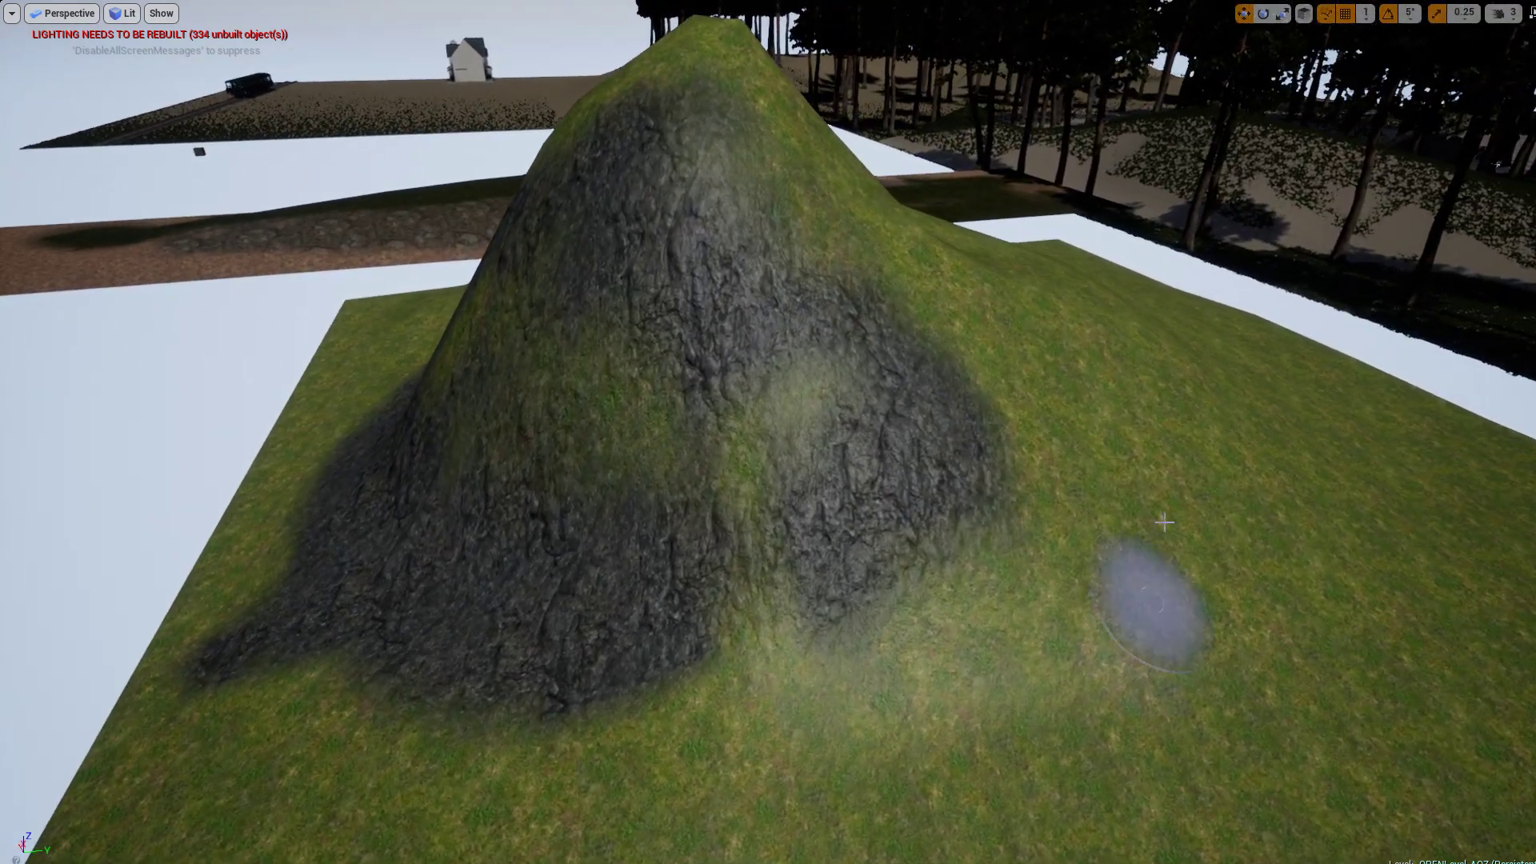
{"action": "left_click_drag", "start_coordinate": [1133, 433], "coordinate": [991, 330]}
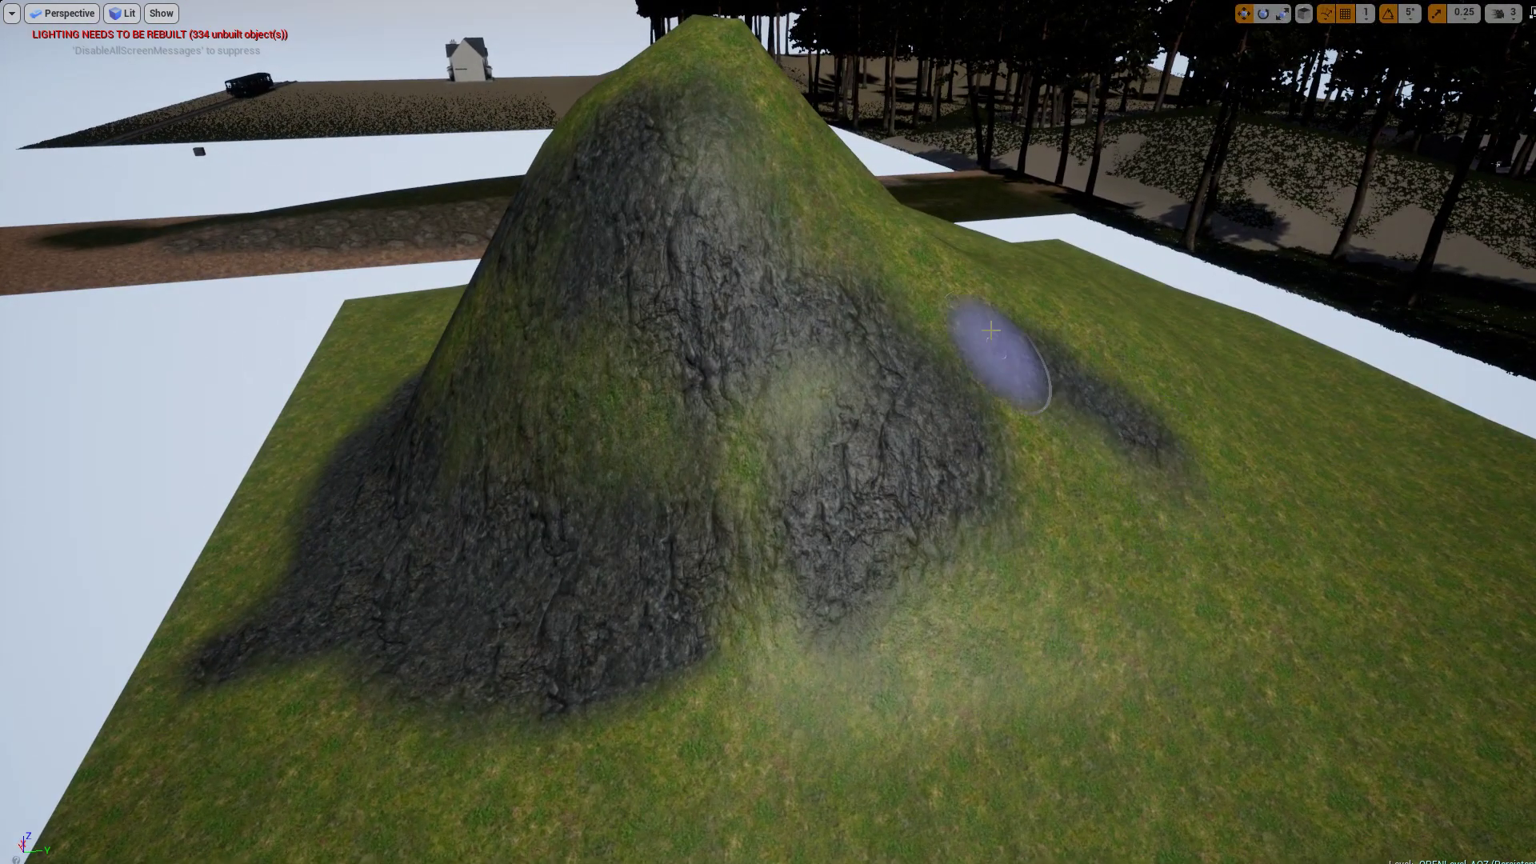
{"action": "mouse_move", "coordinate": [1108, 441]}
{"action": "left_mouse_down"}
{"action": "mouse_move", "coordinate": [960, 448]}
{"action": "mouse_move", "coordinate": [641, 703]}
{"action": "mouse_move", "coordinate": [1235, 463]}
{"action": "mouse_move", "coordinate": [582, 693]}
{"action": "mouse_move", "coordinate": [904, 687]}
{"action": "left_mouse_up"}
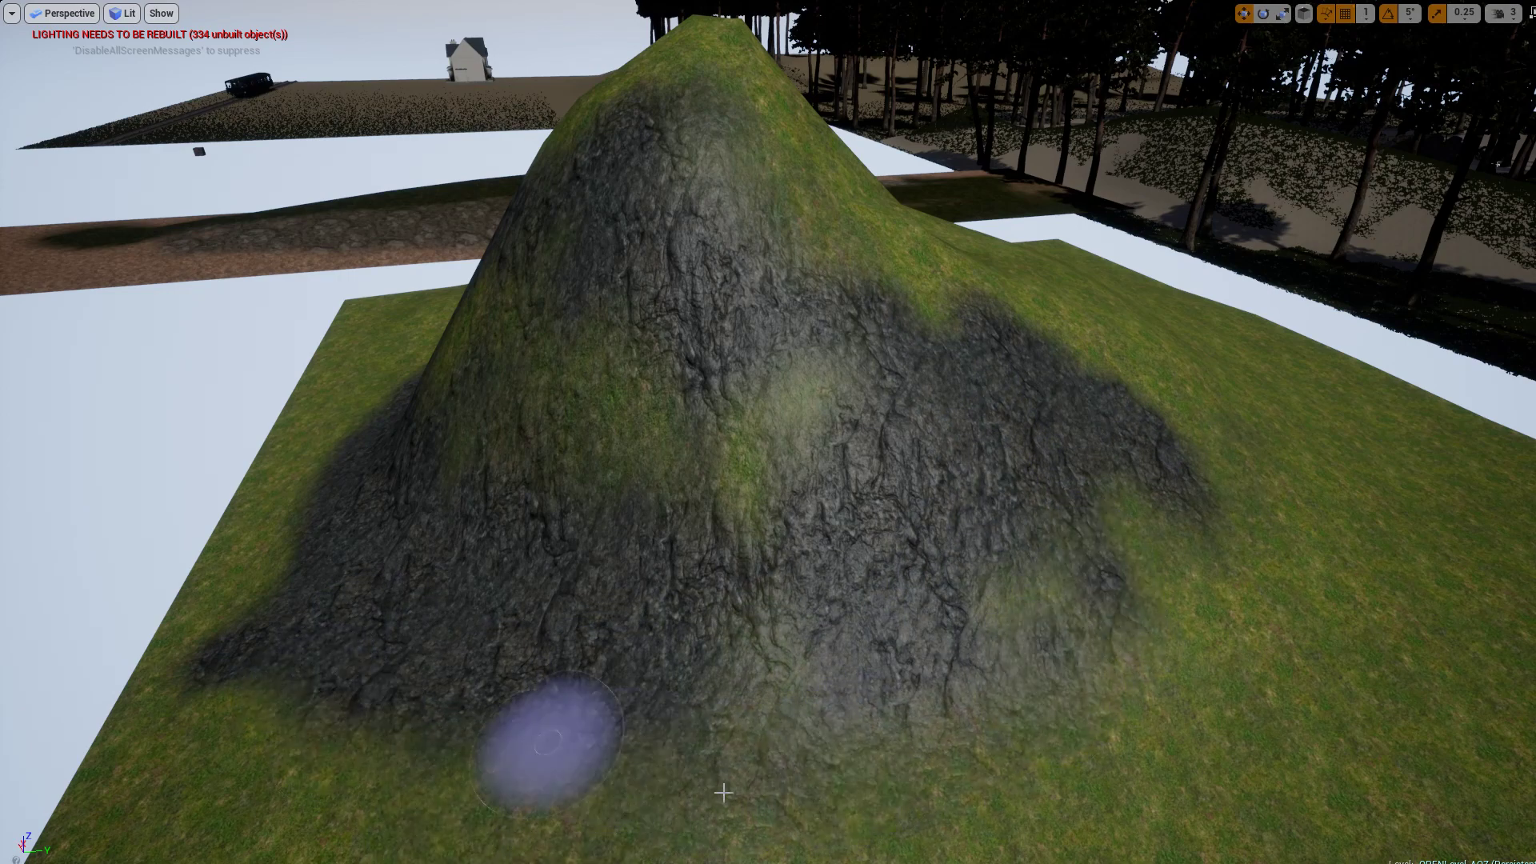
Step: Play the game from the grass below the hill, walk over the painted rock, then end play and leave full screen
{"action": "right_click_drag", "start_coordinate": [1118, 608], "coordinate": [1029, 592]}
{"action": "right_click", "coordinate": [1002, 544]}
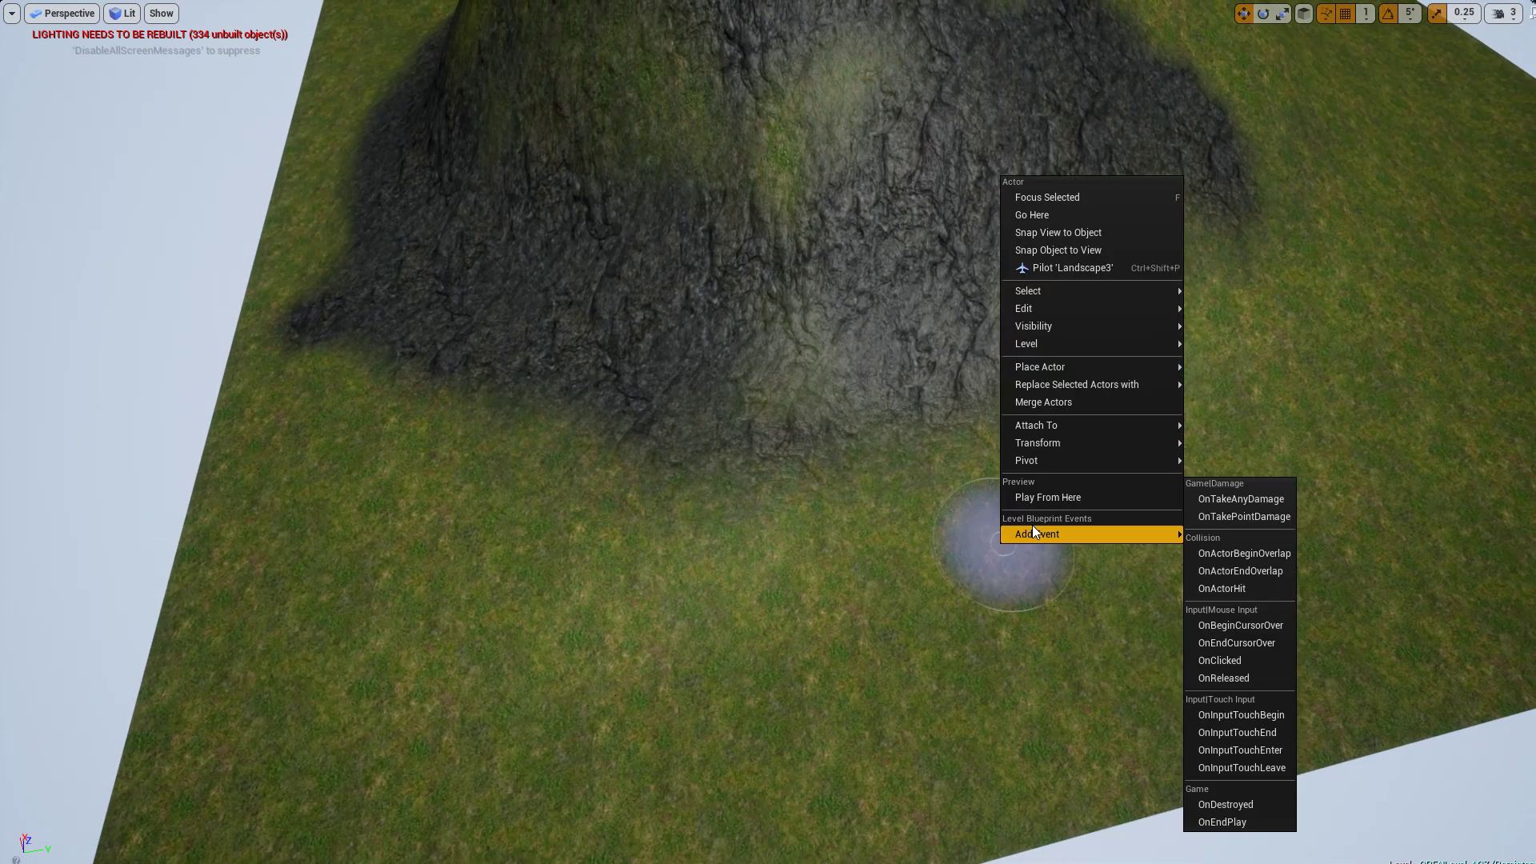
{"action": "left_click", "coordinate": [1030, 501]}
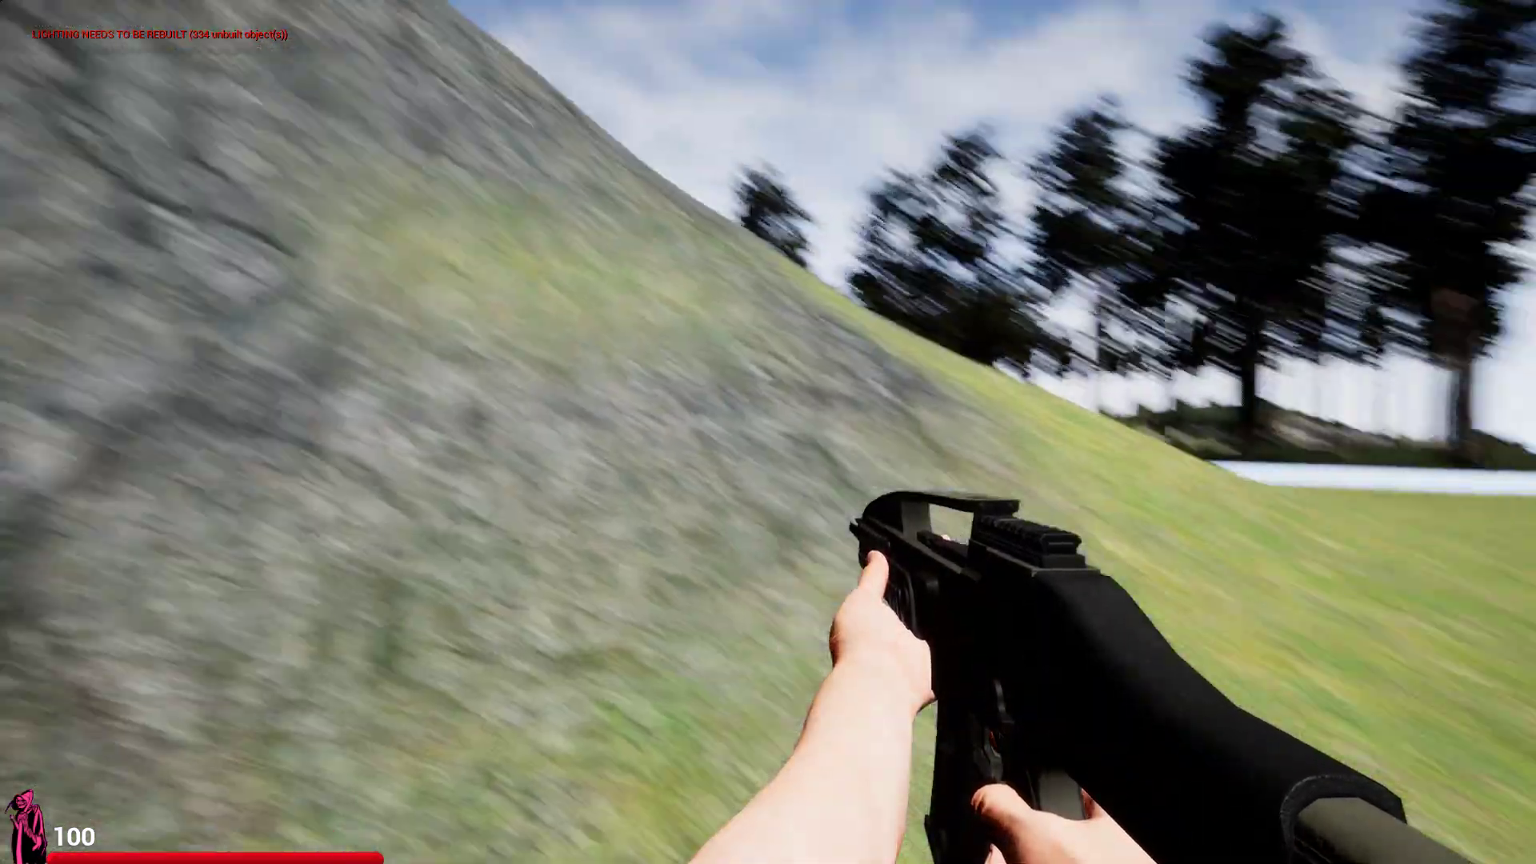
{"action": "key", "text": "w"}
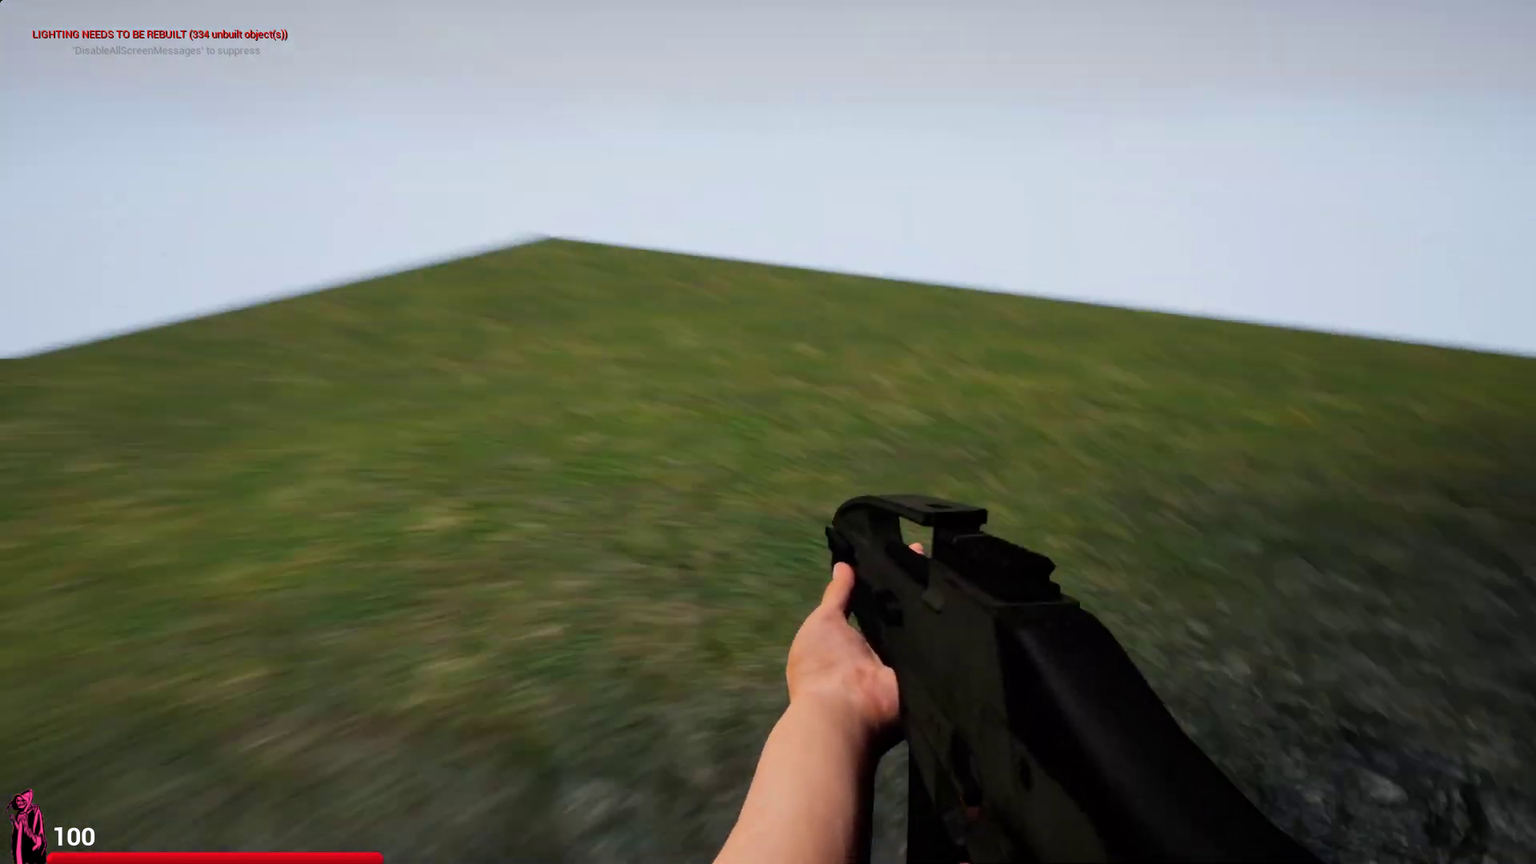
{"action": "key", "text": "s"}
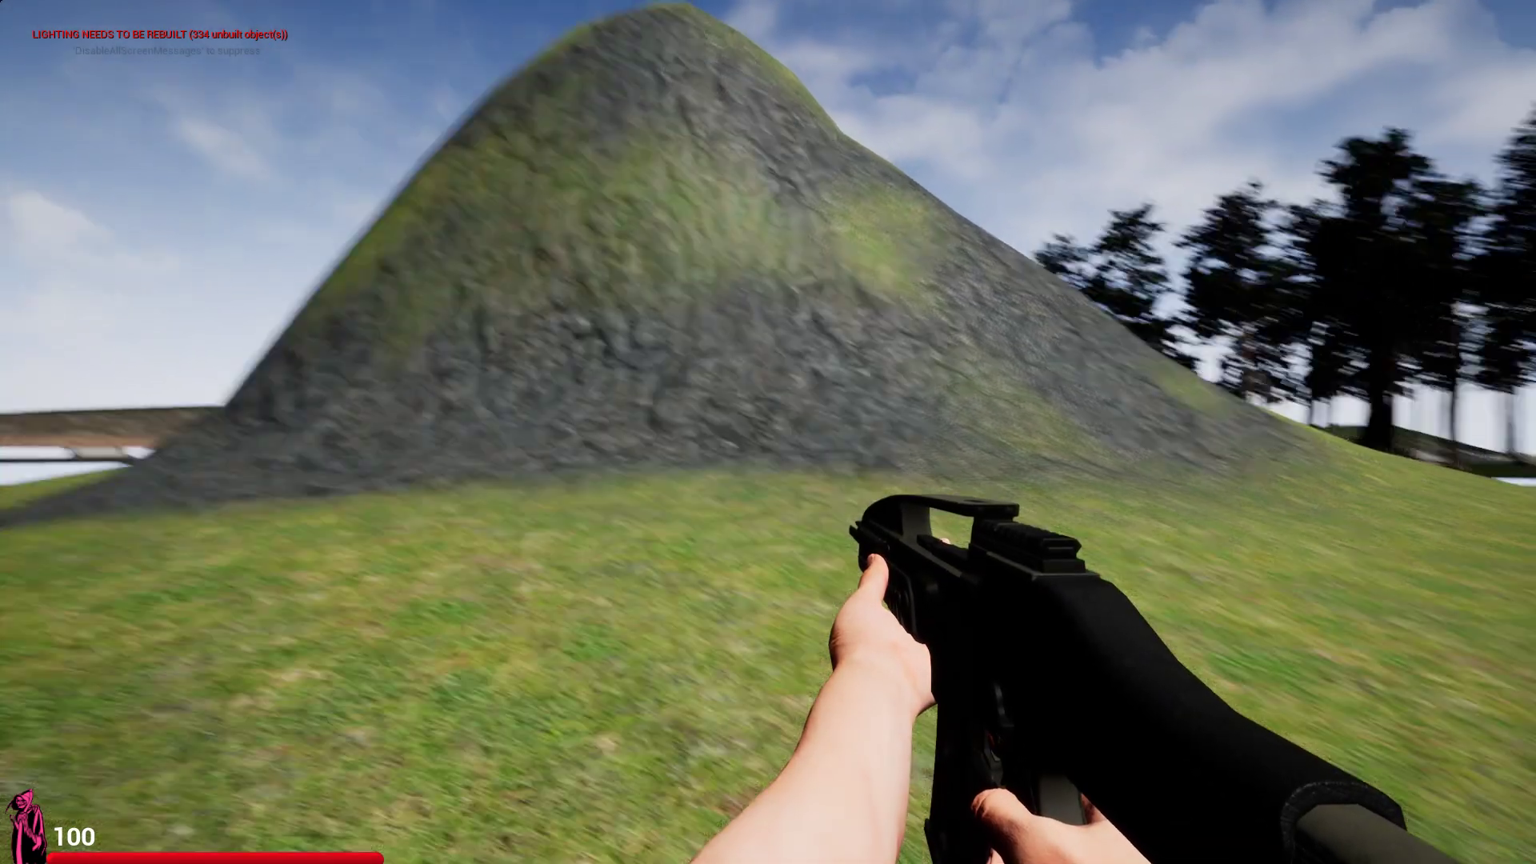
{"action": "key", "text": "Escape"}
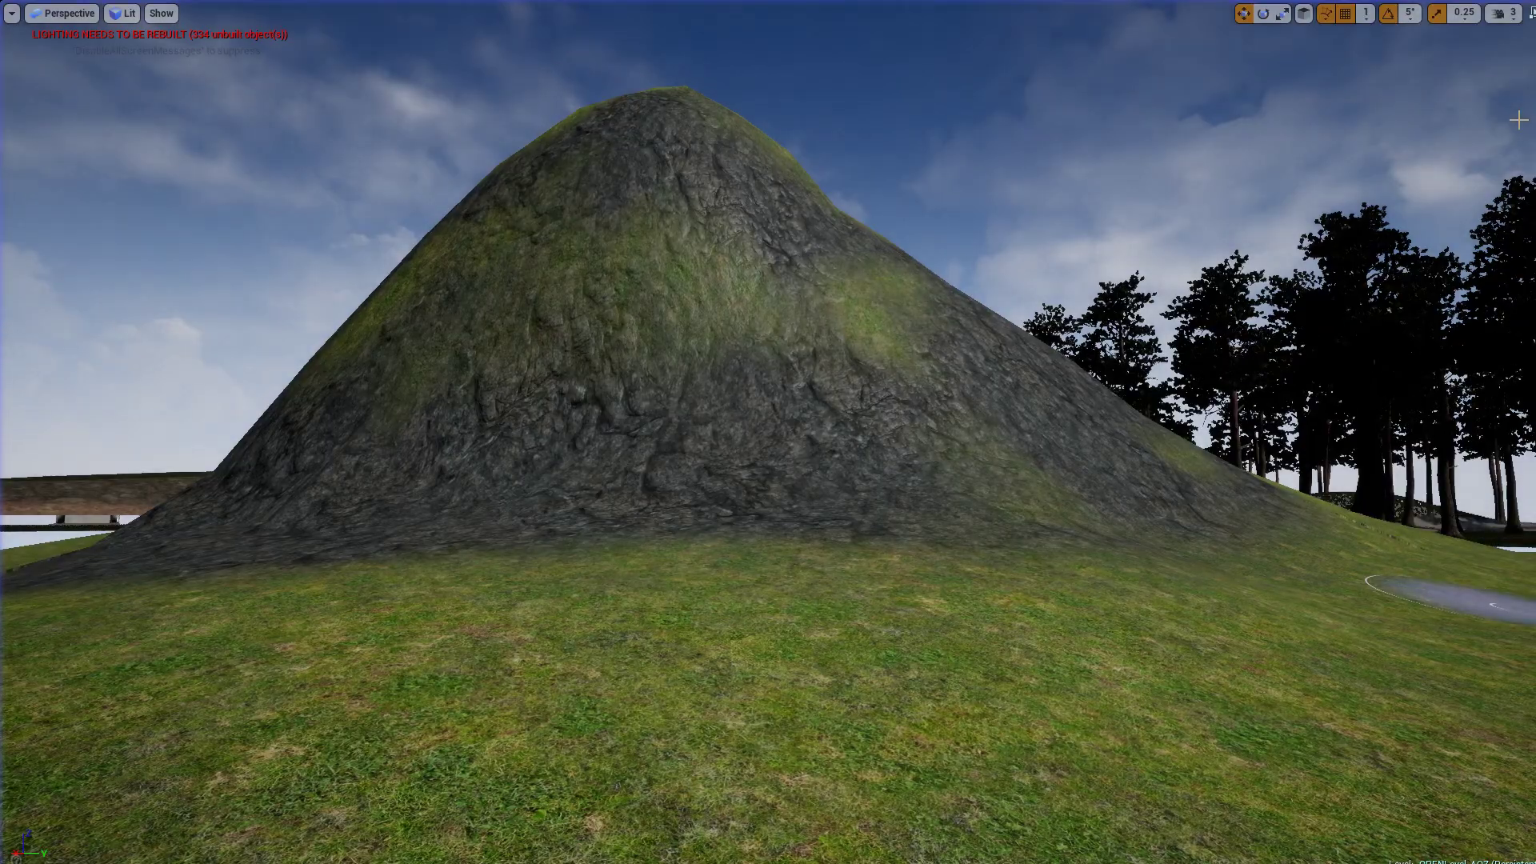
{"action": "key", "text": "F11"}
{"action": "right_click_drag", "start_coordinate": [762, 364], "coordinate": [788, 456]}
{"action": "key", "text": "s"}
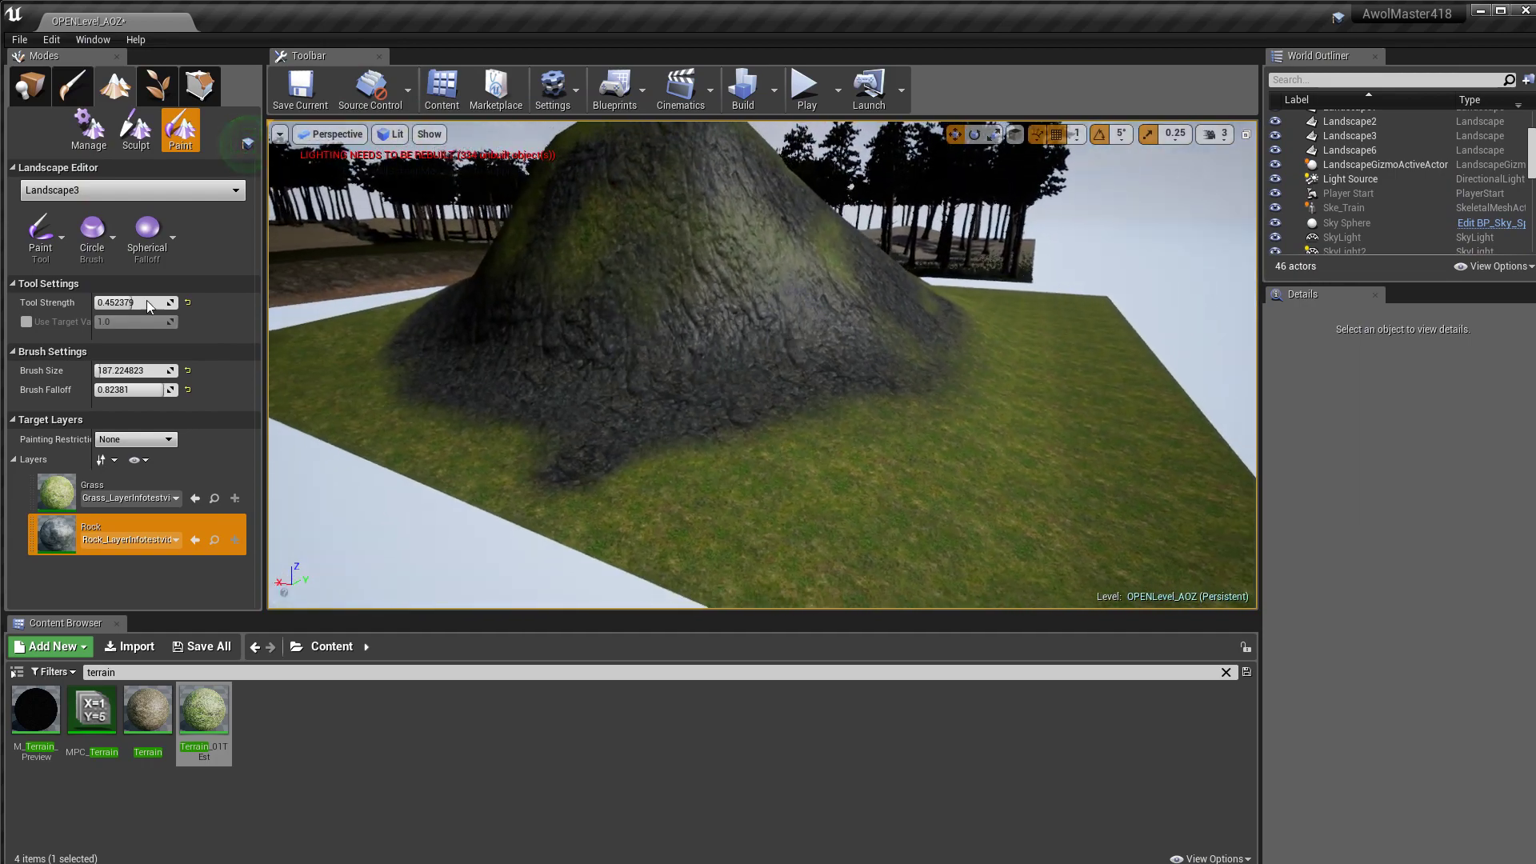
Step: Flatten the upper part of the painted hill with the Flatten sculpt tool at a brush size of about 187
{"action": "left_click", "coordinate": [90, 134]}
{"action": "left_click", "coordinate": [58, 242]}
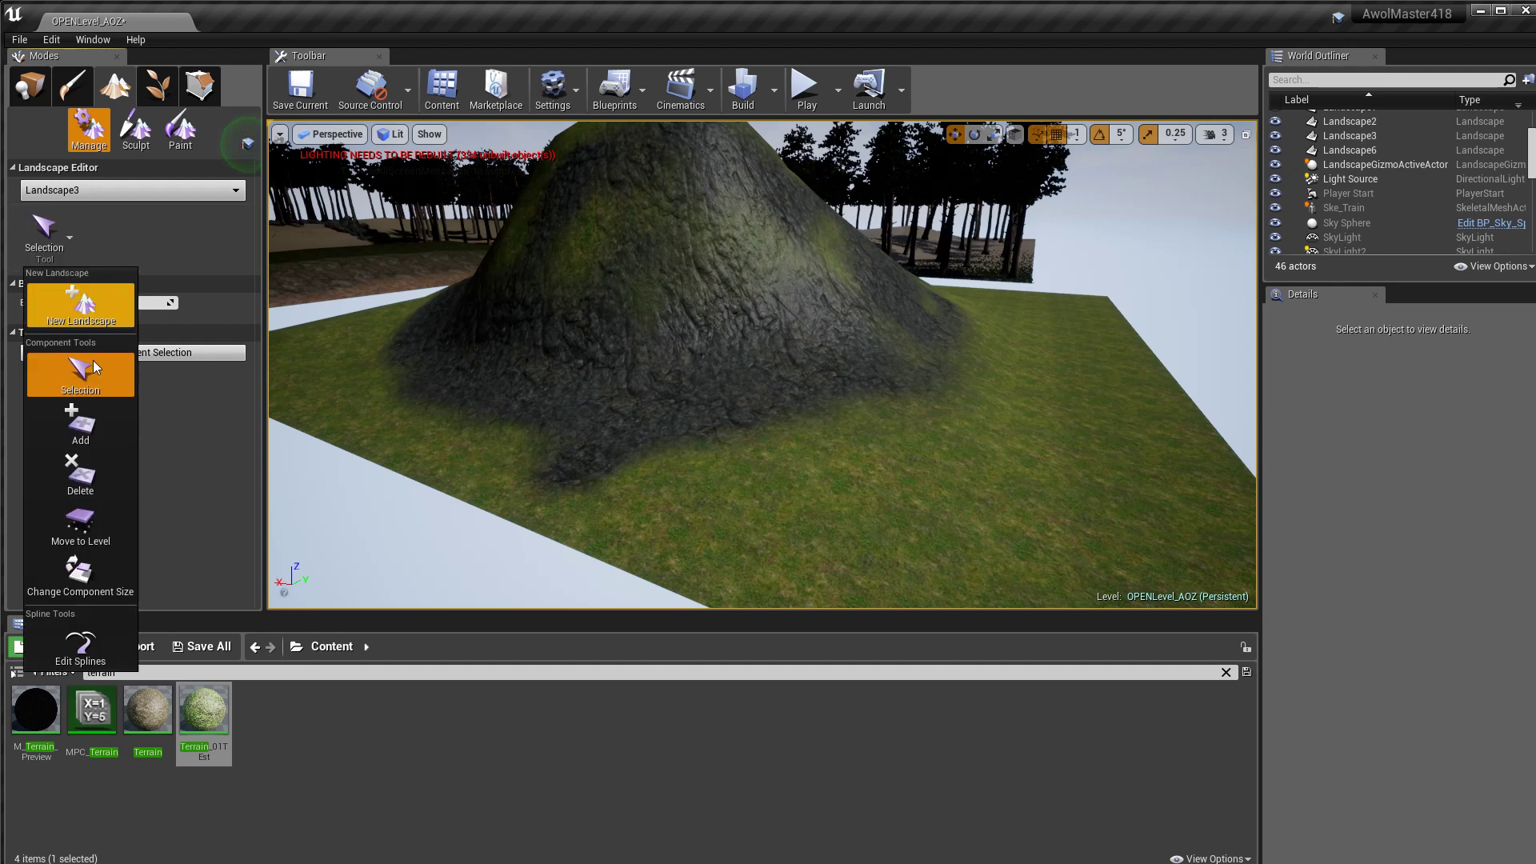
{"action": "left_click", "coordinate": [156, 206]}
{"action": "left_click", "coordinate": [136, 136]}
{"action": "left_click", "coordinate": [50, 242]}
{"action": "left_click", "coordinate": [95, 331]}
{"action": "mouse_move", "coordinate": [762, 295]}
{"action": "left_mouse_down"}
{"action": "mouse_move", "coordinate": [638, 268]}
{"action": "mouse_move", "coordinate": [658, 232]}
{"action": "mouse_move", "coordinate": [700, 280]}
{"action": "left_mouse_up"}
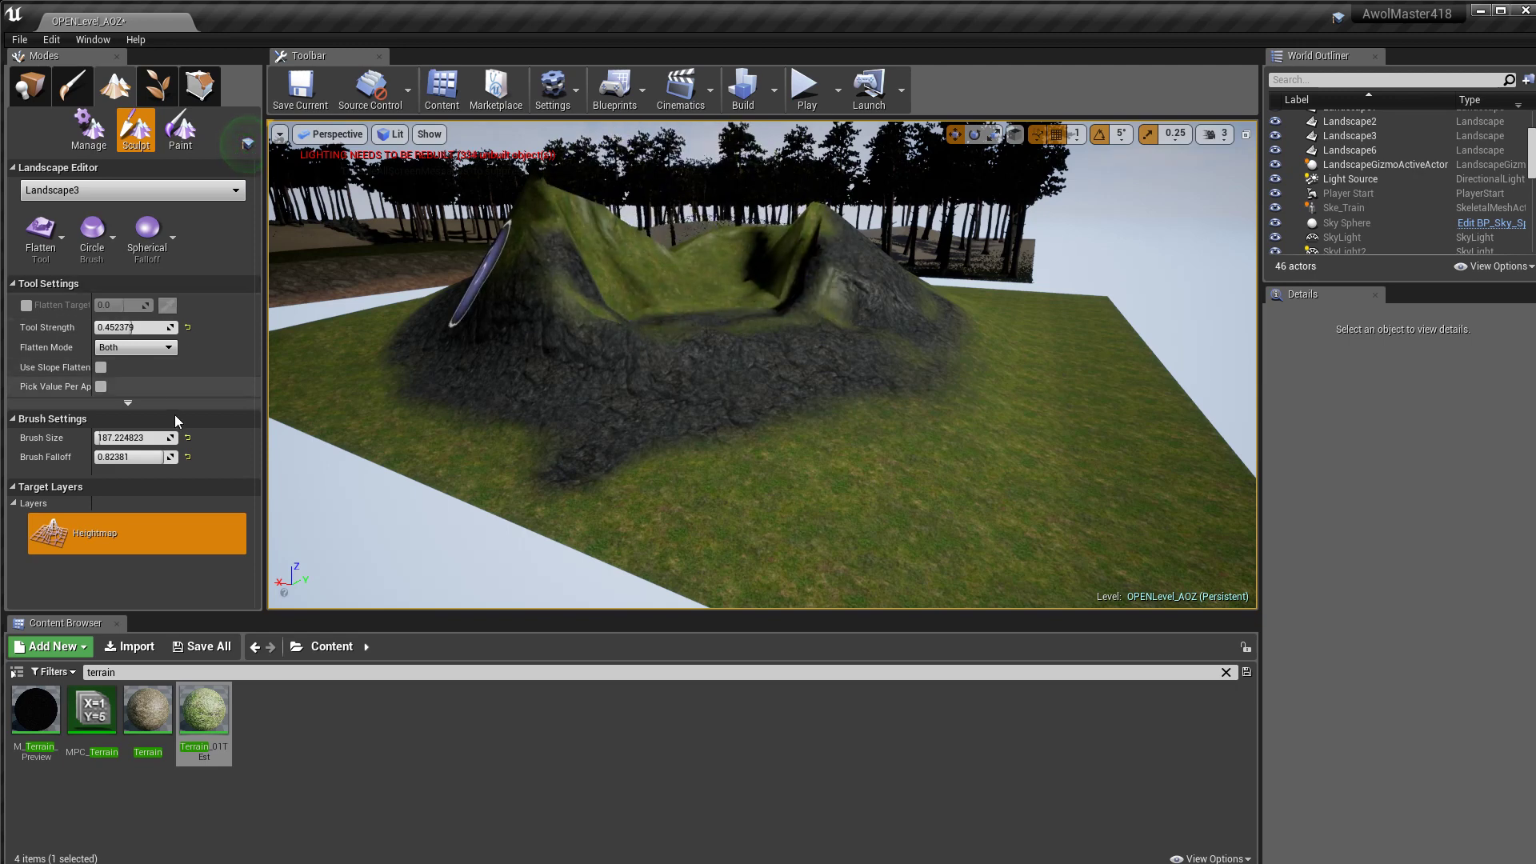
Step: Enlarge the sculpt brush to about 2459 and flatten the rest of the hill
{"action": "left_click_drag", "start_coordinate": [173, 435], "coordinate": [223, 437]}
{"action": "mouse_move", "coordinate": [760, 340]}
{"action": "left_mouse_down"}
{"action": "mouse_move", "coordinate": [584, 255]}
{"action": "mouse_move", "coordinate": [744, 352]}
{"action": "left_mouse_up"}
{"action": "mouse_move", "coordinate": [744, 352]}
{"action": "right_mouse_down"}
{"action": "mouse_move", "coordinate": [746, 292]}
{"action": "mouse_move", "coordinate": [768, 316]}
{"action": "mouse_move", "coordinate": [775, 374]}
{"action": "right_mouse_up"}
{"action": "key", "text": "w"}
{"action": "key", "text": "s"}
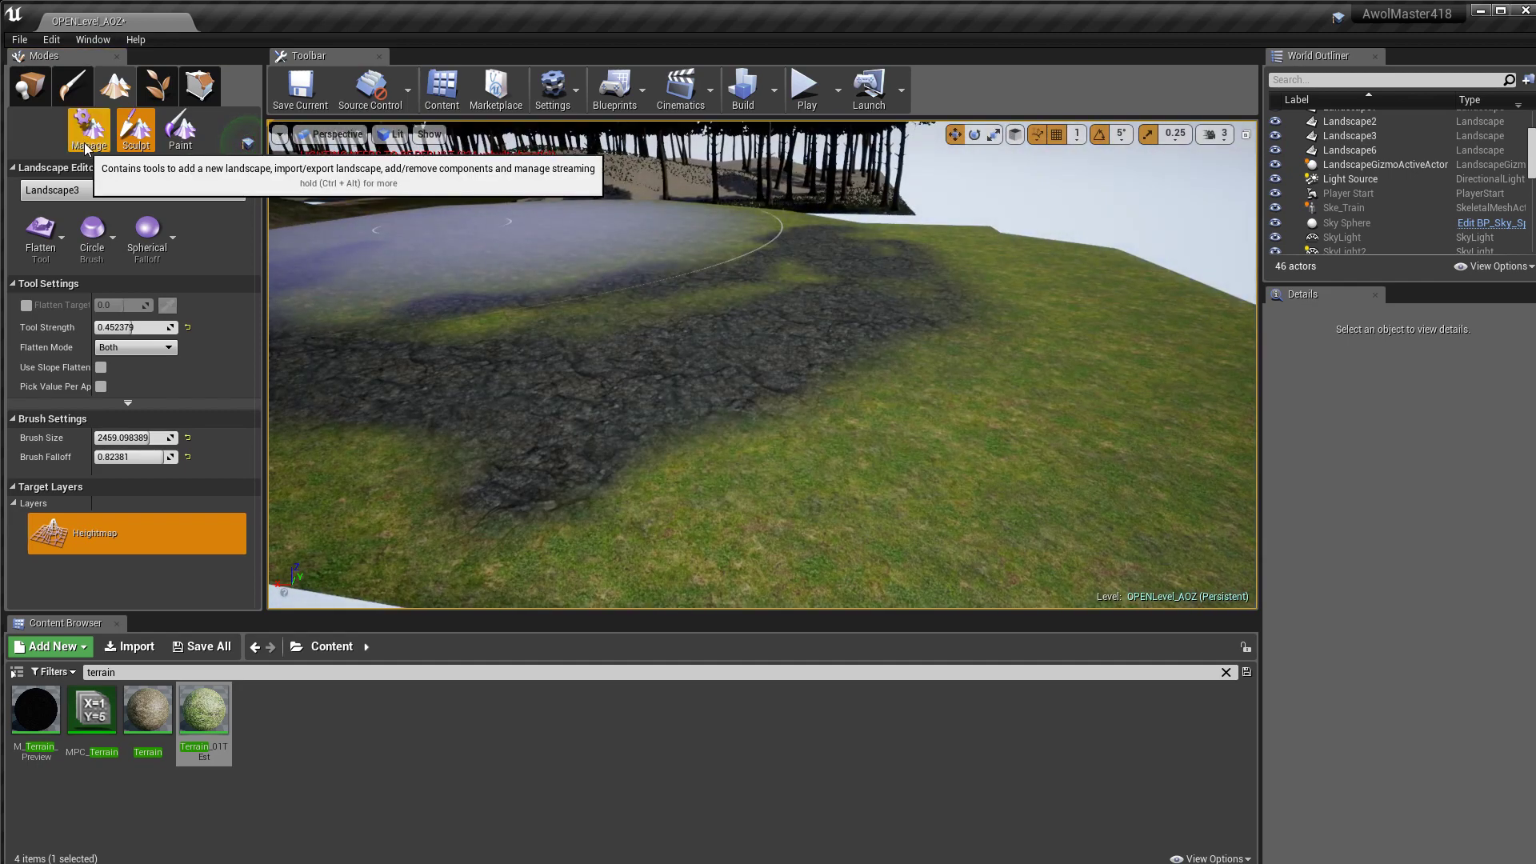
Step: Return to layer painting with the Grass layer and reduce the brush size to about 133
{"action": "left_click", "coordinate": [172, 134]}
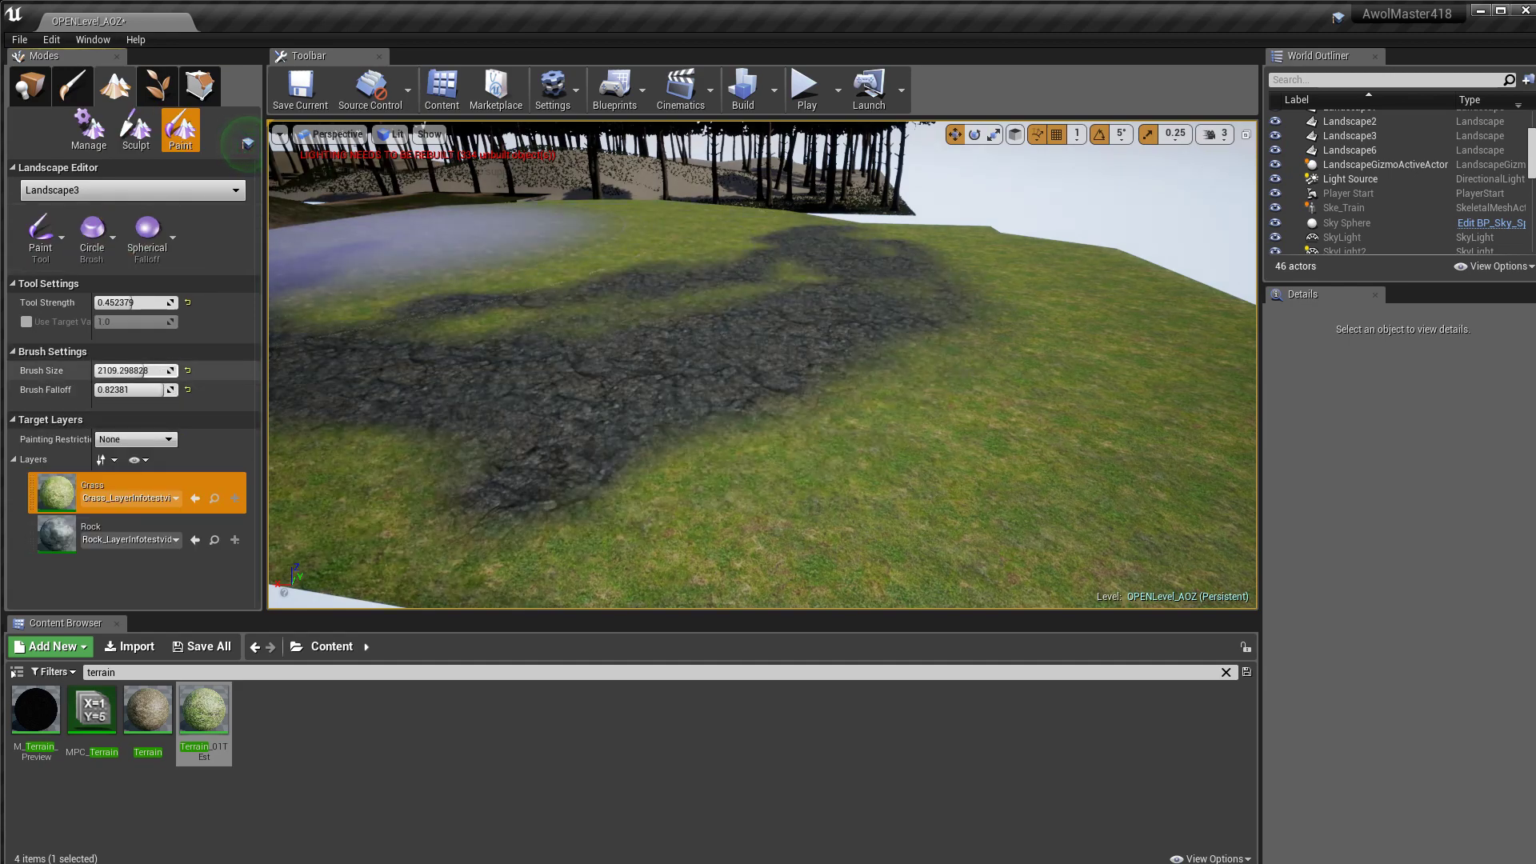
{"action": "left_click_drag", "start_coordinate": [146, 371], "coordinate": [130, 370]}
{"action": "mouse_move", "coordinate": [416, 336]}
{"action": "right_mouse_down"}
{"action": "mouse_move", "coordinate": [416, 280]}
{"action": "mouse_move", "coordinate": [416, 369]}
{"action": "right_mouse_up"}
{"action": "key", "text": "a"}
{"action": "key", "text": "s"}
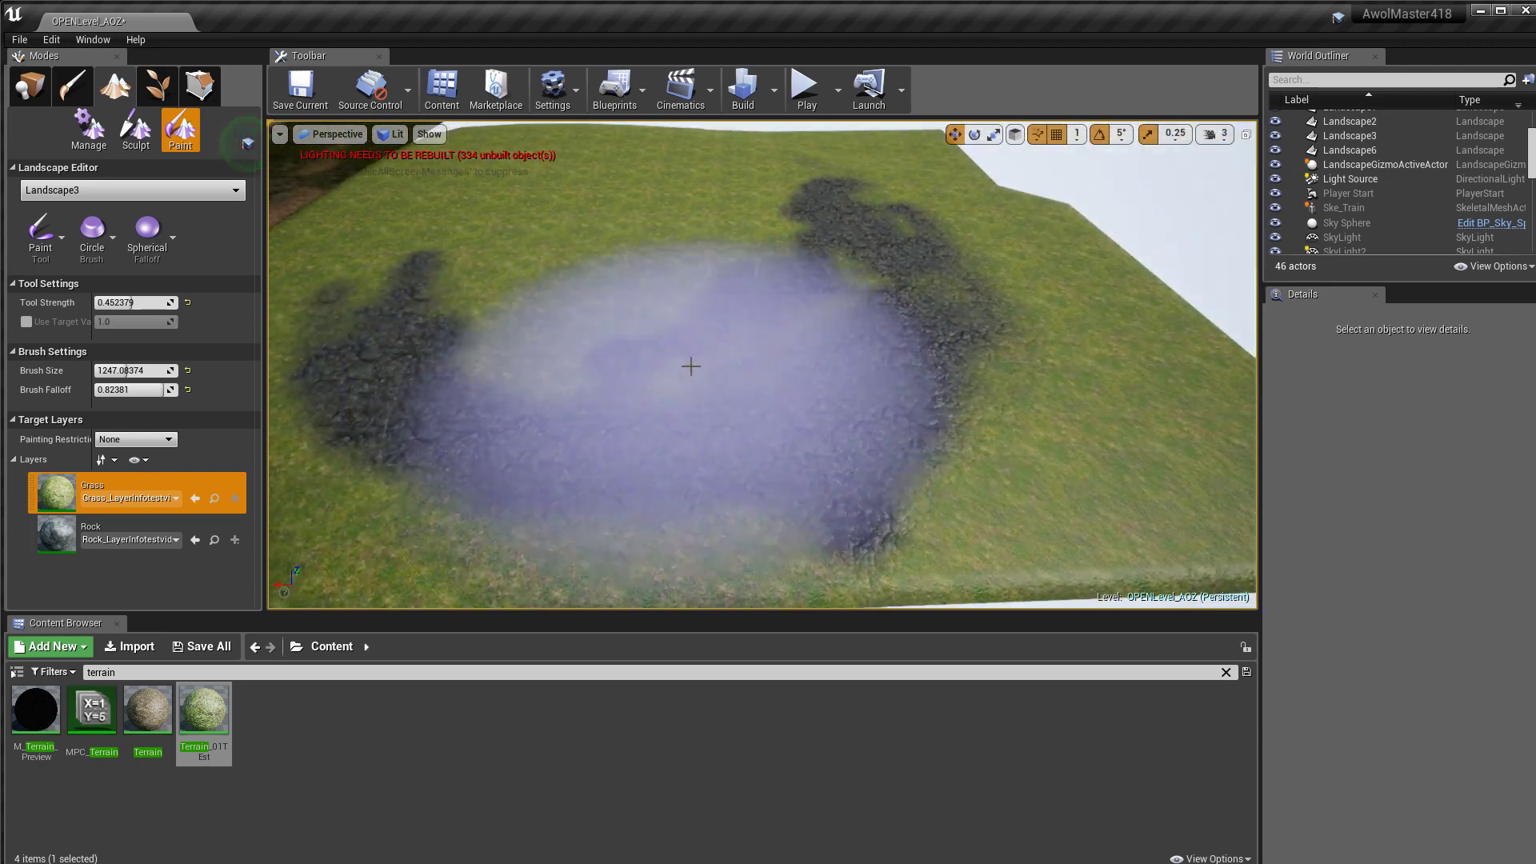
{"action": "left_click_drag", "start_coordinate": [132, 370], "coordinate": [98, 370]}
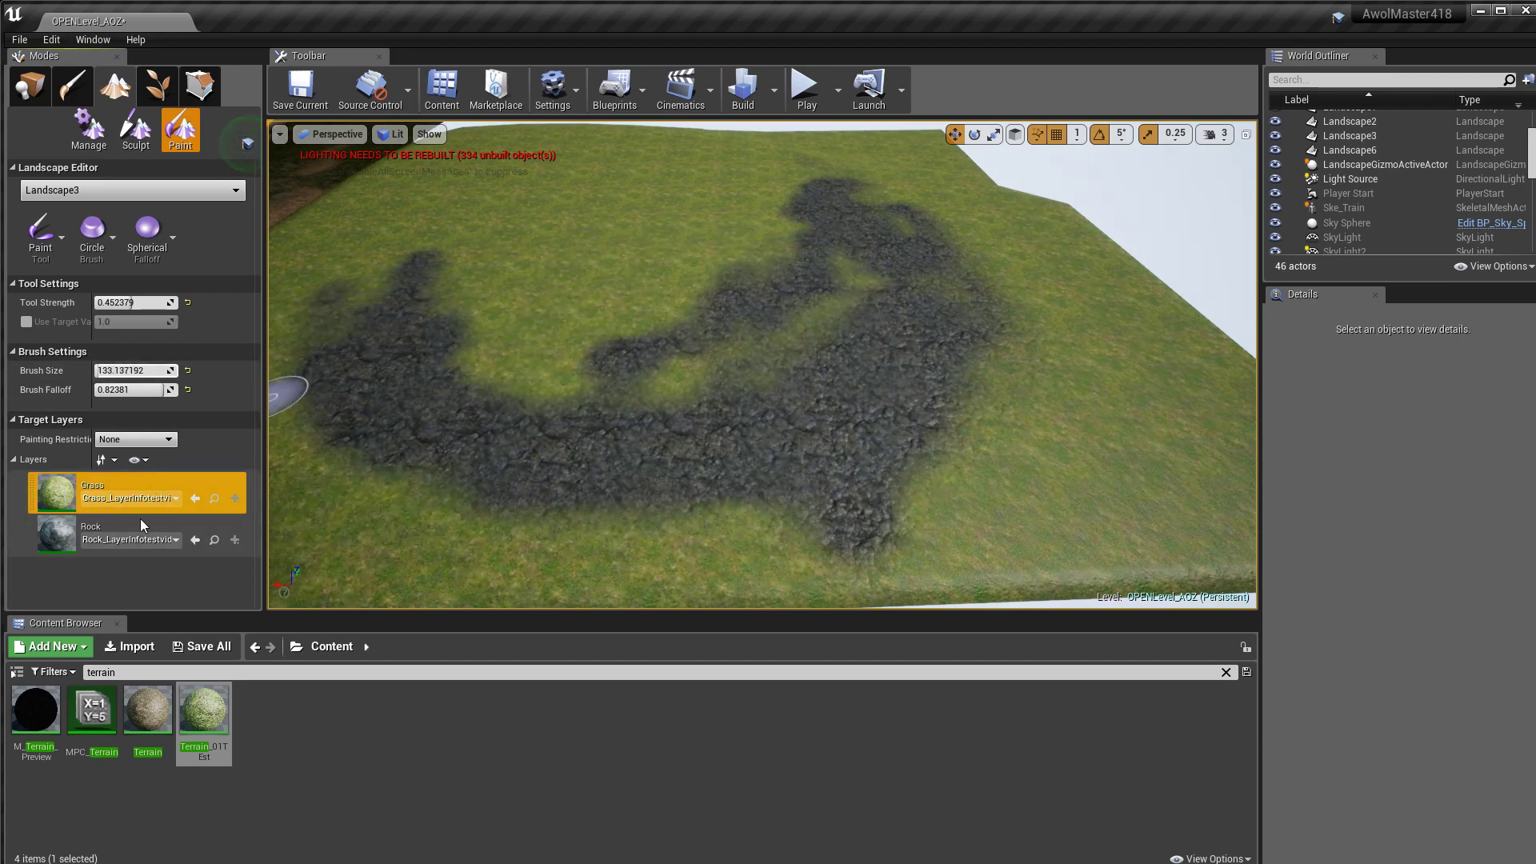
{"action": "mouse_move", "coordinate": [630, 311]}
{"action": "right_mouse_down"}
{"action": "mouse_move", "coordinate": [635, 329]}
{"action": "mouse_move", "coordinate": [630, 312]}
{"action": "right_mouse_up"}
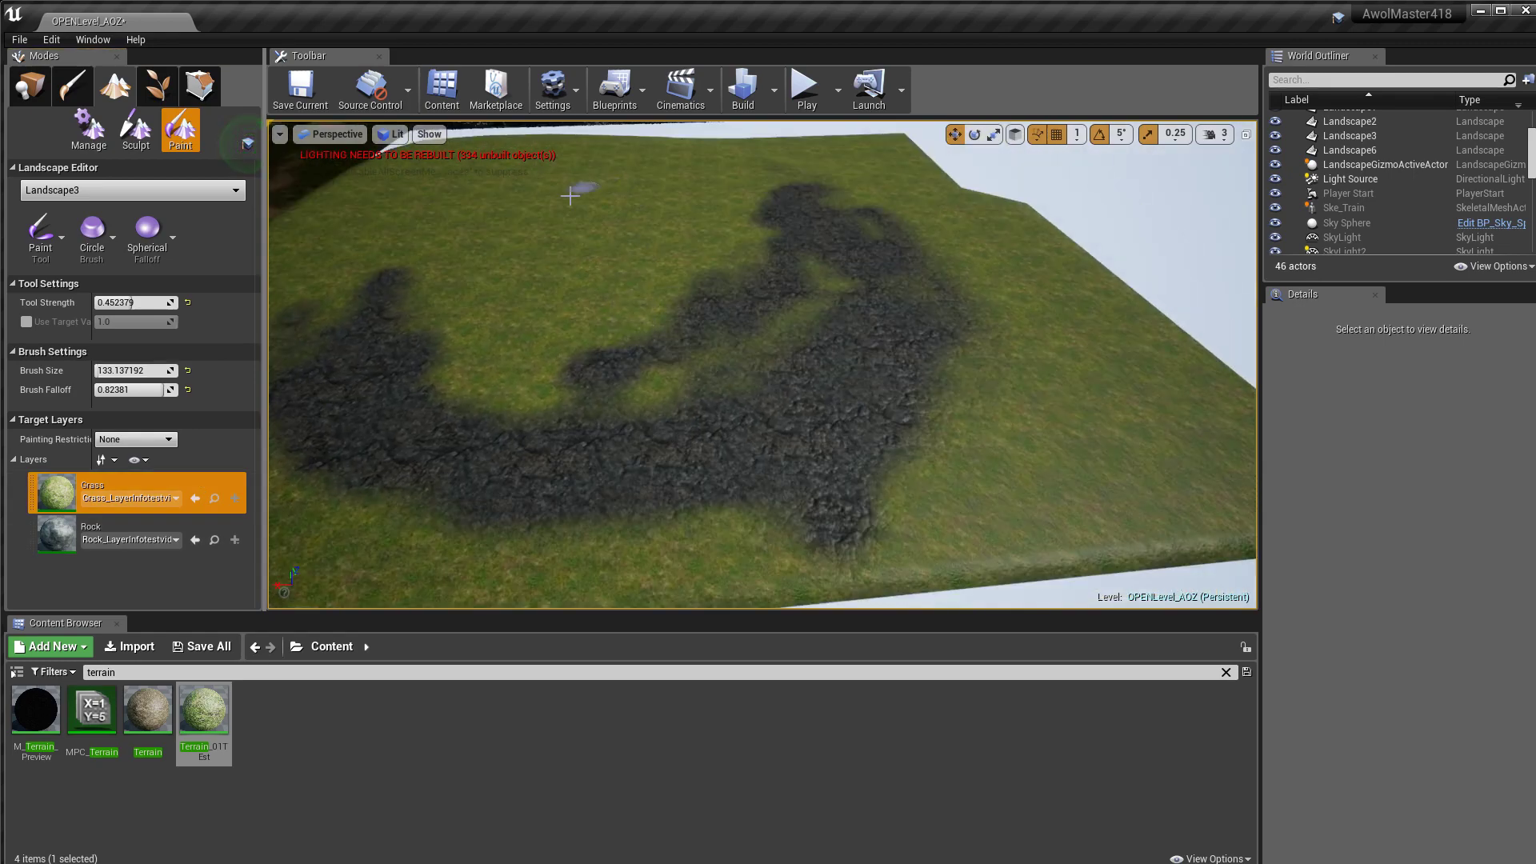
Step: Paint tree foliage across the flattened grass and rock area with a brush size of 25 and paint density of 0.86
{"action": "left_click", "coordinate": [159, 82]}
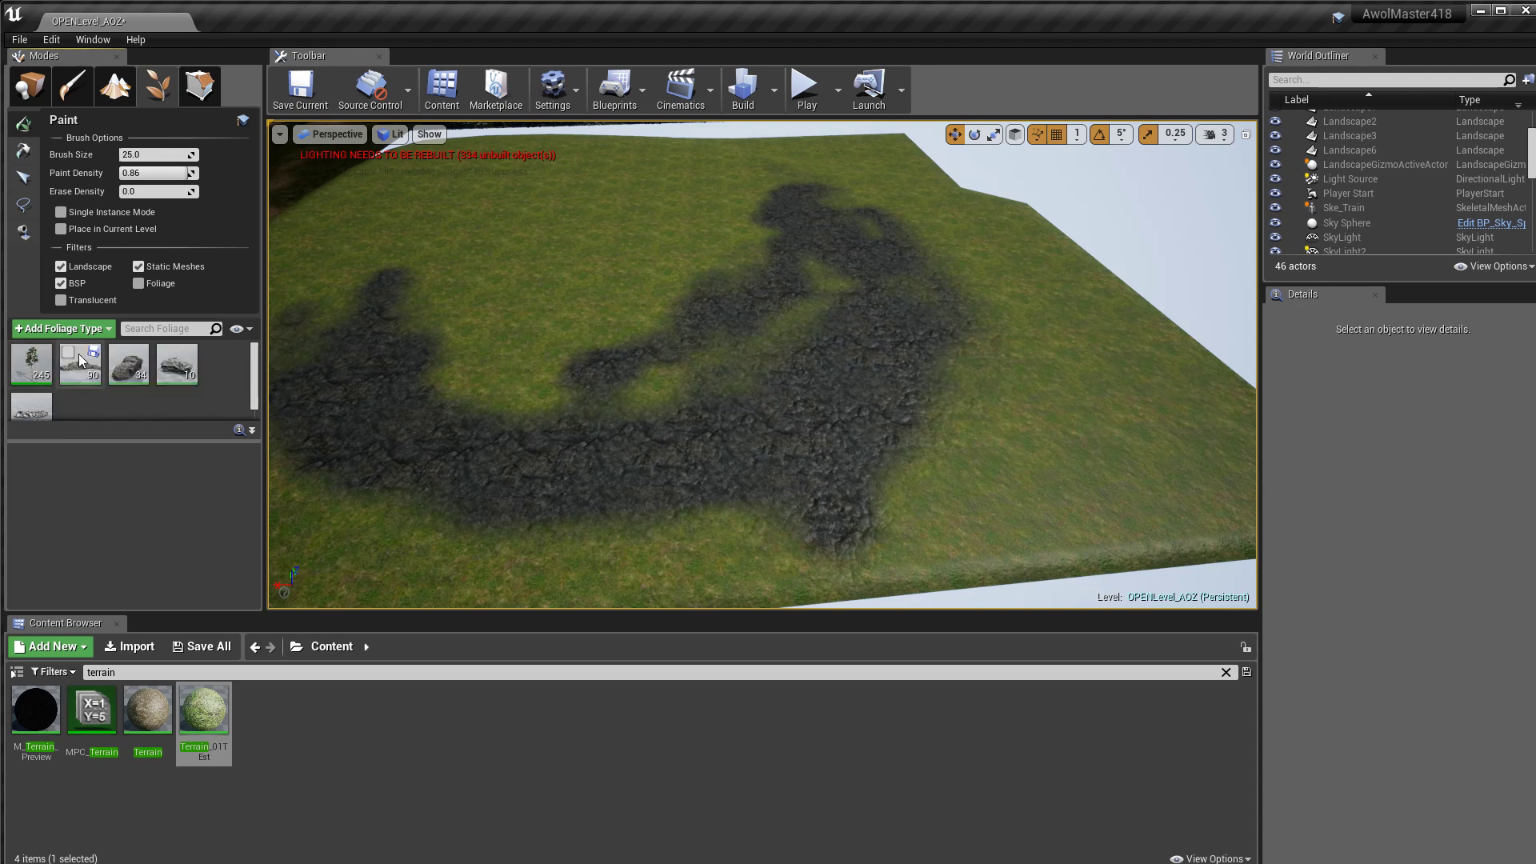
{"action": "mouse_move", "coordinate": [576, 175]}
{"action": "left_mouse_down"}
{"action": "mouse_move", "coordinate": [577, 231]}
{"action": "mouse_move", "coordinate": [497, 302]}
{"action": "mouse_move", "coordinate": [467, 399]}
{"action": "left_mouse_up"}
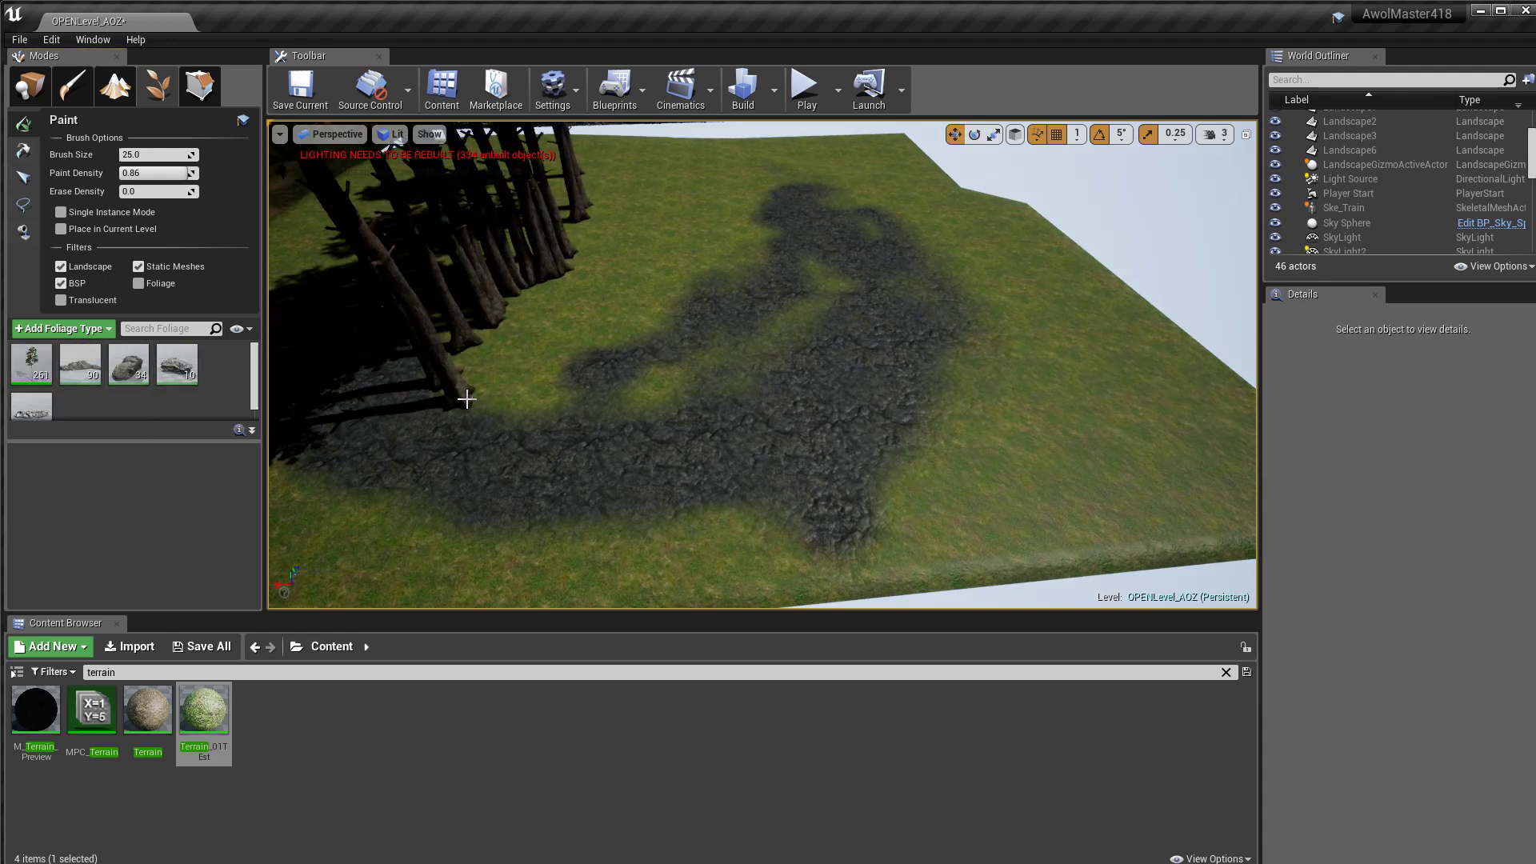
{"action": "mouse_move", "coordinate": [701, 578]}
{"action": "left_mouse_down"}
{"action": "mouse_move", "coordinate": [634, 477]}
{"action": "mouse_move", "coordinate": [747, 291]}
{"action": "left_mouse_up"}
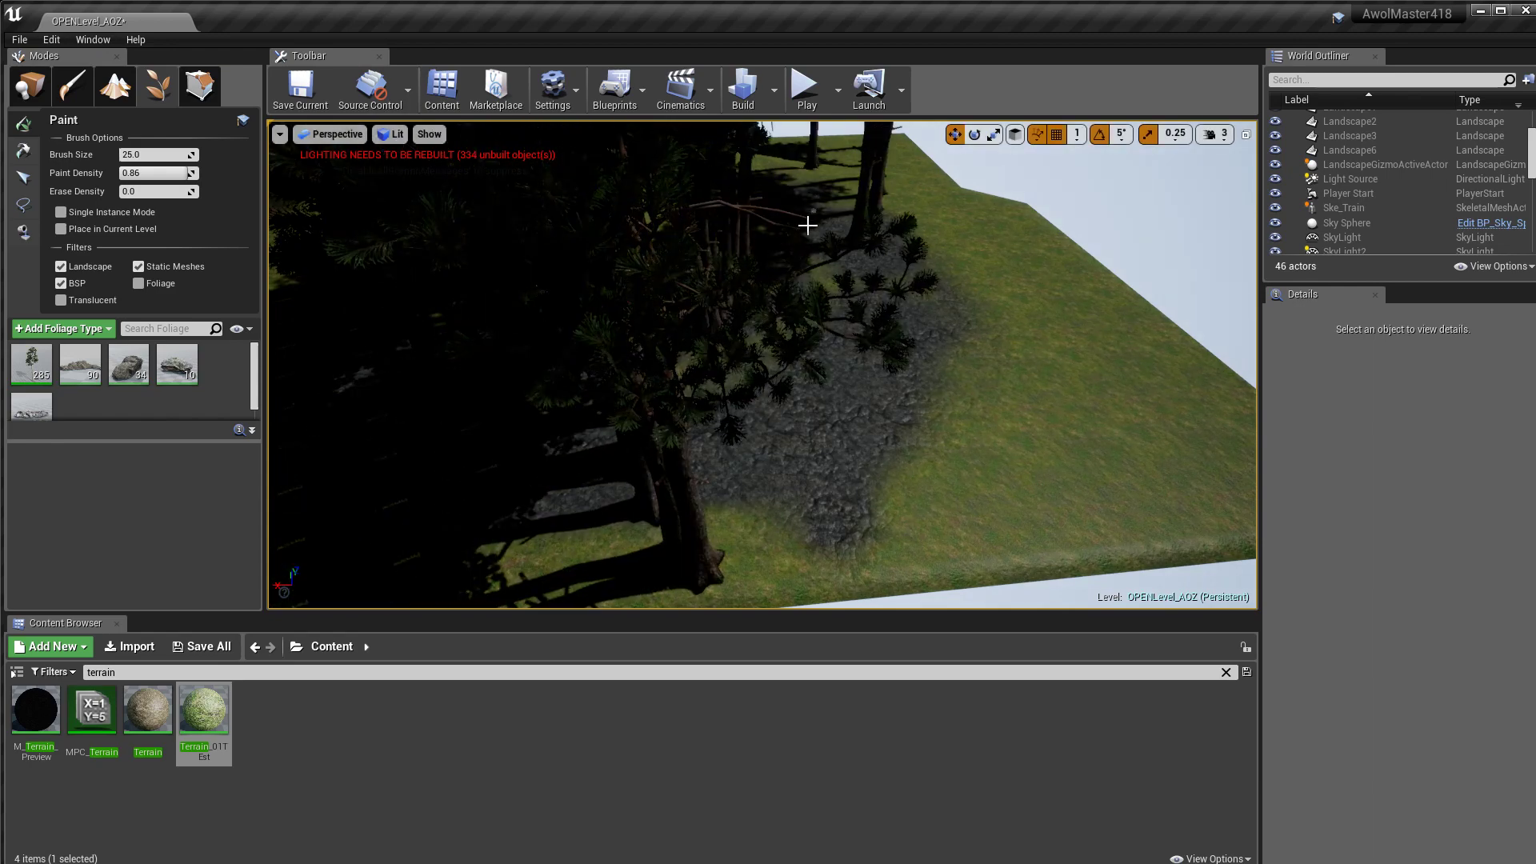
{"action": "mouse_move", "coordinate": [817, 270]}
{"action": "right_mouse_down"}
{"action": "mouse_move", "coordinate": [720, 280]}
{"action": "mouse_move", "coordinate": [672, 240]}
{"action": "mouse_move", "coordinate": [704, 401]}
{"action": "mouse_move", "coordinate": [676, 232]}
{"action": "mouse_move", "coordinate": [888, 326]}
{"action": "right_mouse_up"}
{"action": "key", "text": "w"}
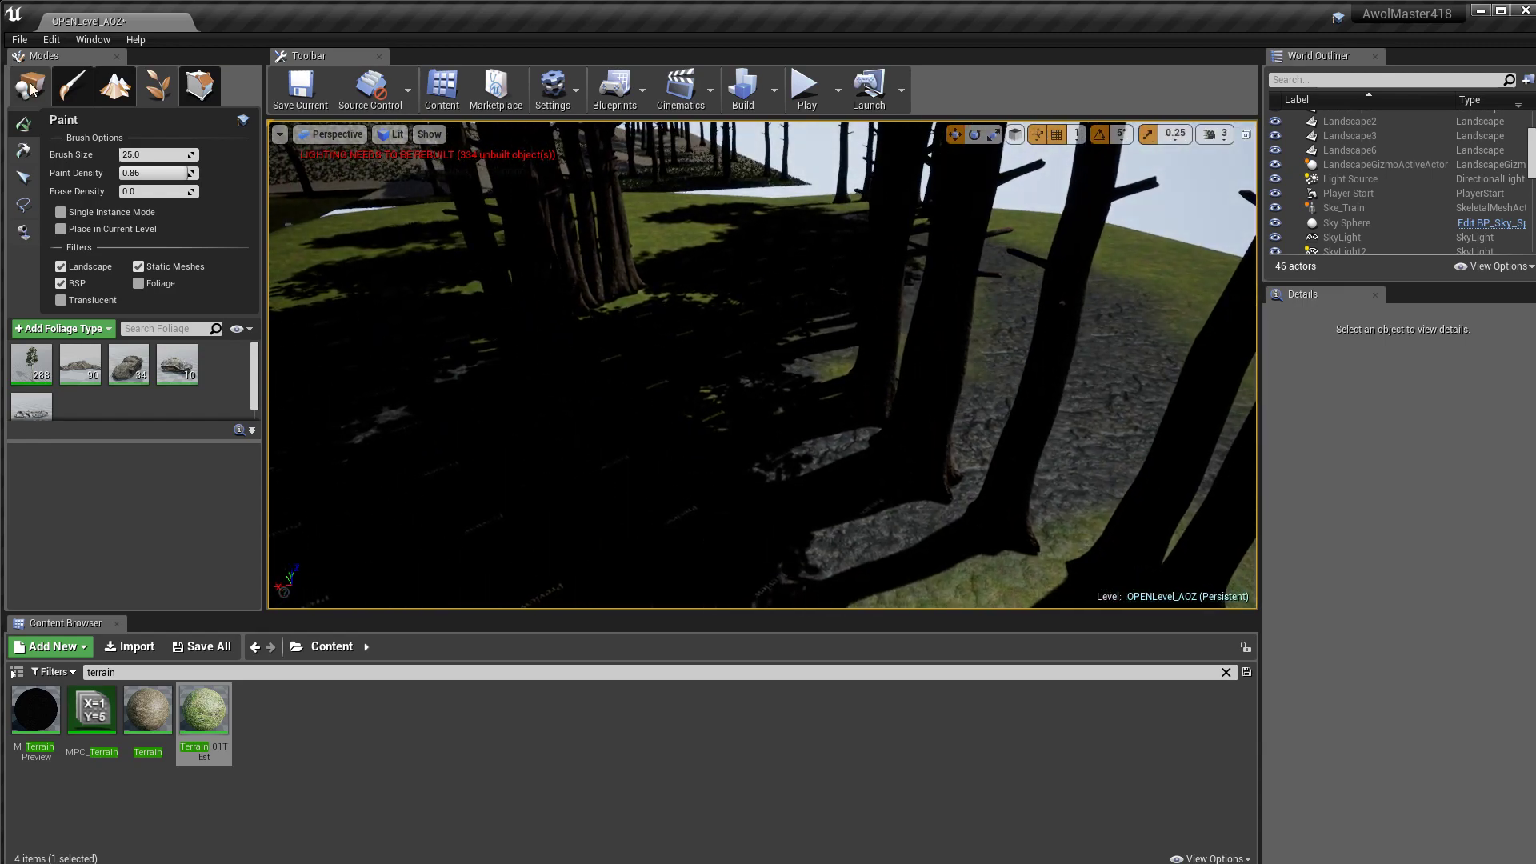
Step: Place a point light among the trees and set its intensity to 100000
{"action": "left_click", "coordinate": [32, 88]}
{"action": "left_click_drag", "start_coordinate": [120, 260], "coordinate": [725, 220]}
{"action": "left_click_drag", "start_coordinate": [1440, 571], "coordinate": [1504, 571]}
{"action": "right_click_drag", "start_coordinate": [727, 313], "coordinate": [741, 330]}
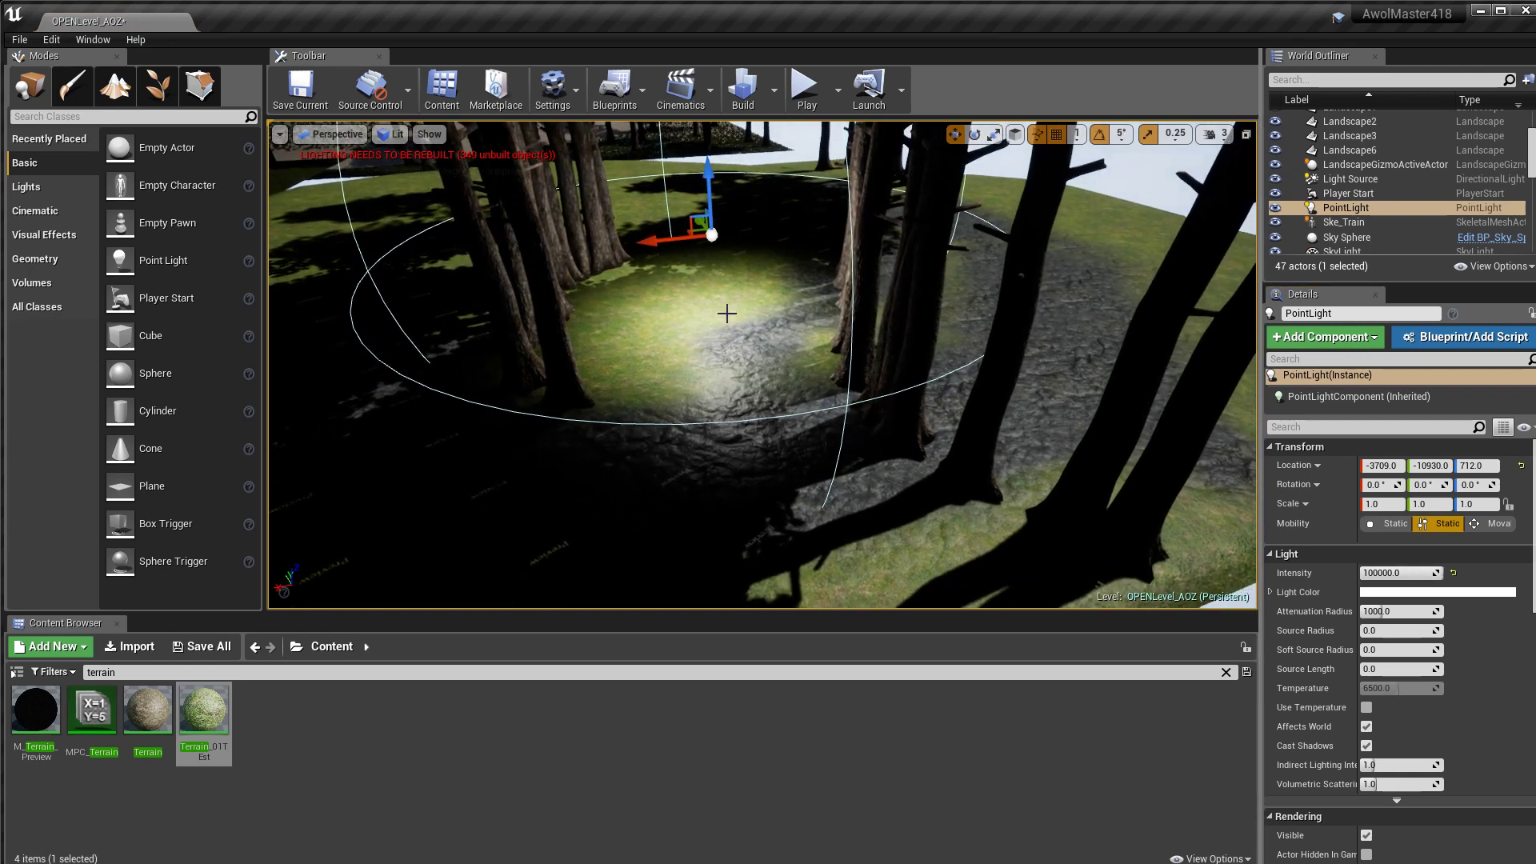
Step: Create a weight-blended layer info for the Sand layer named Sand_LayerInfotestvideo in the OPENLevel_AOZ_sharedassets folder
{"action": "left_click", "coordinate": [115, 86]}
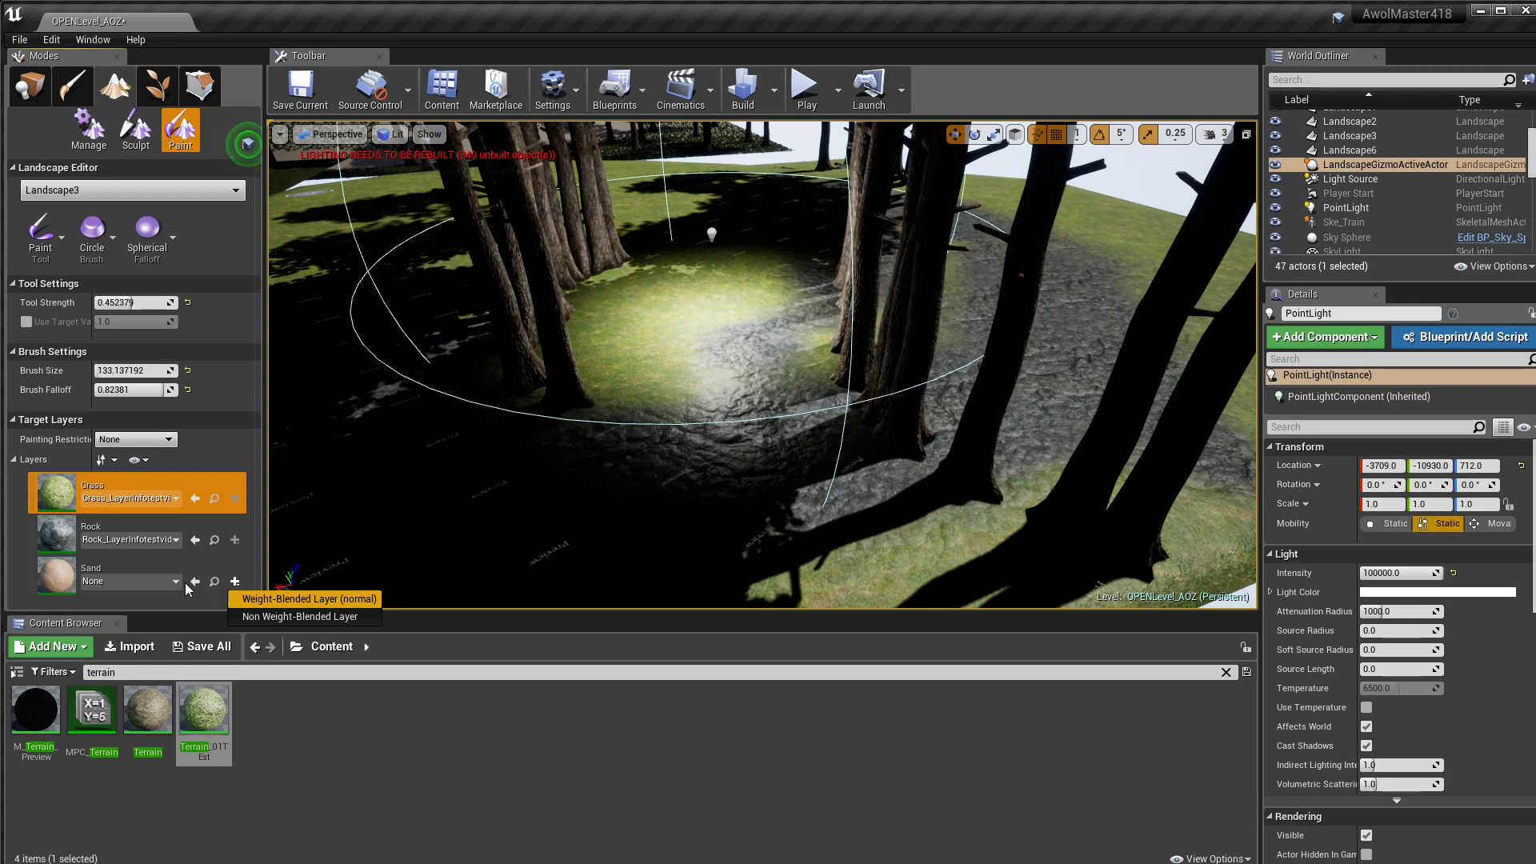
{"action": "left_click", "coordinate": [240, 586]}
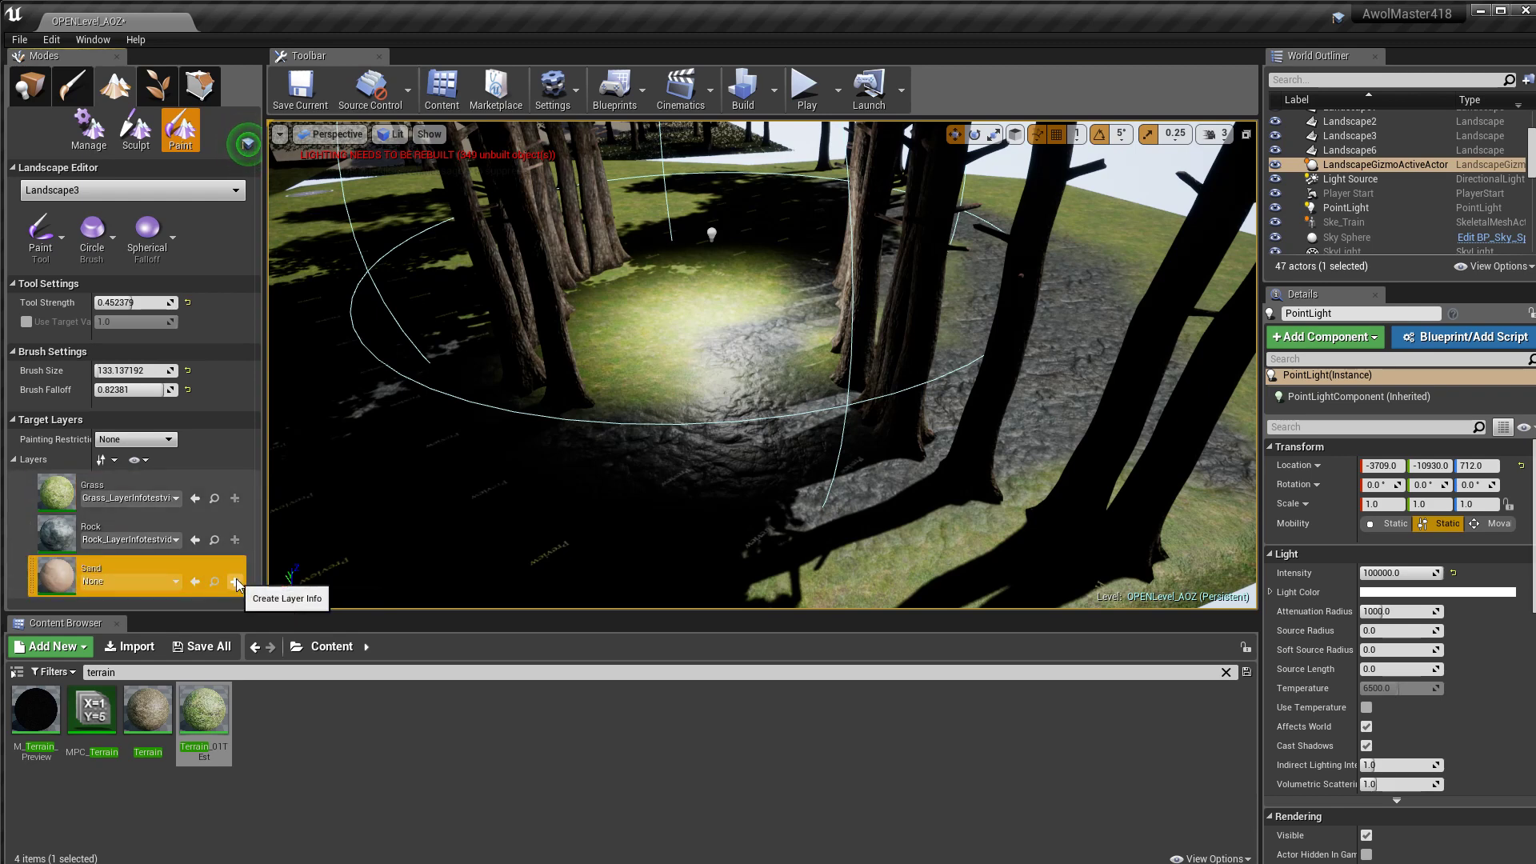
{"action": "left_click", "coordinate": [263, 599]}
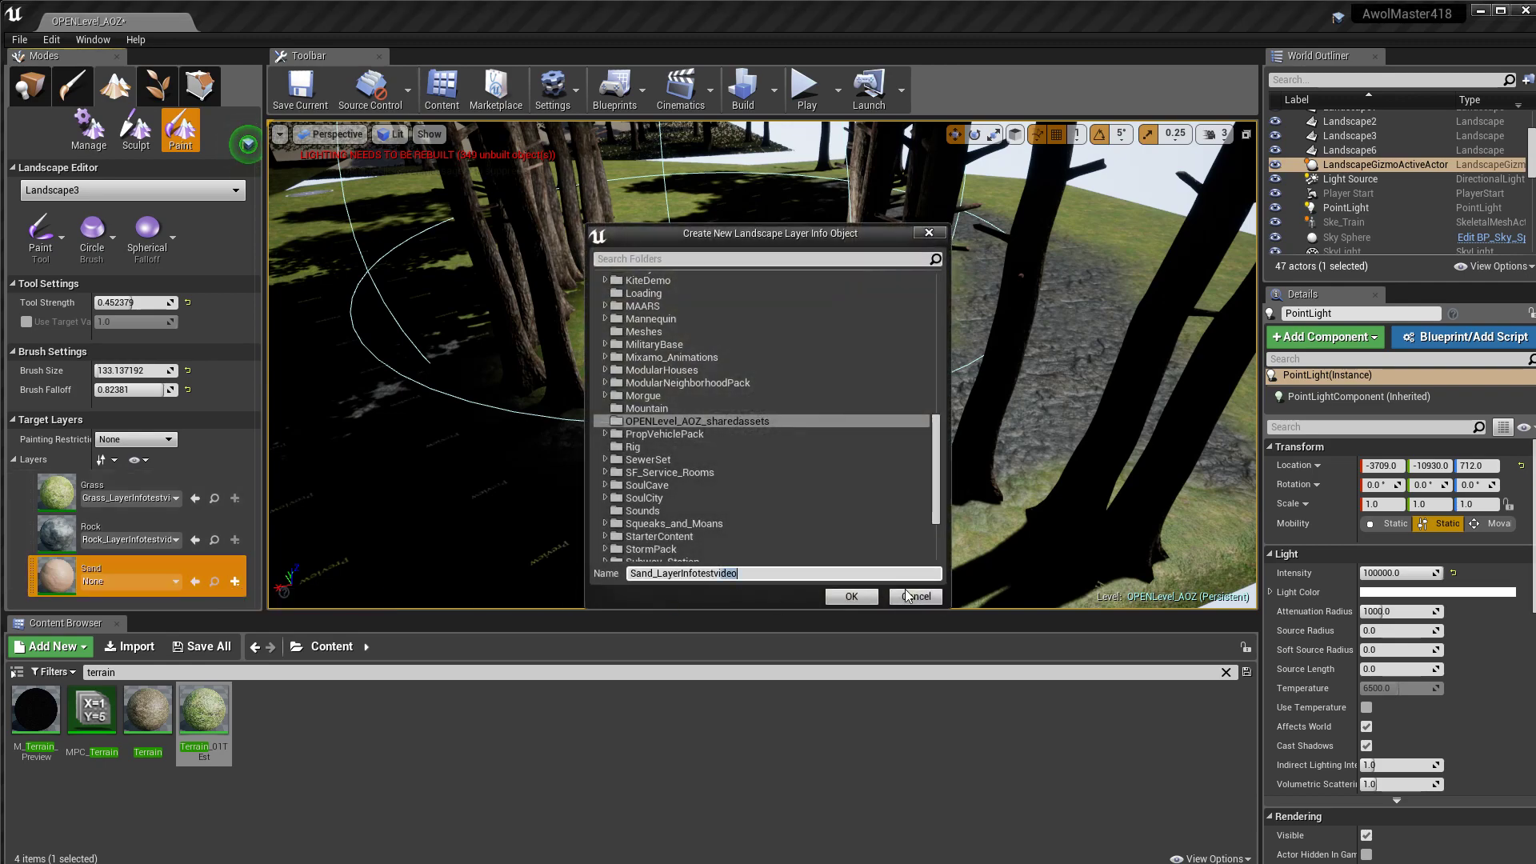
{"action": "left_click", "coordinate": [878, 598]}
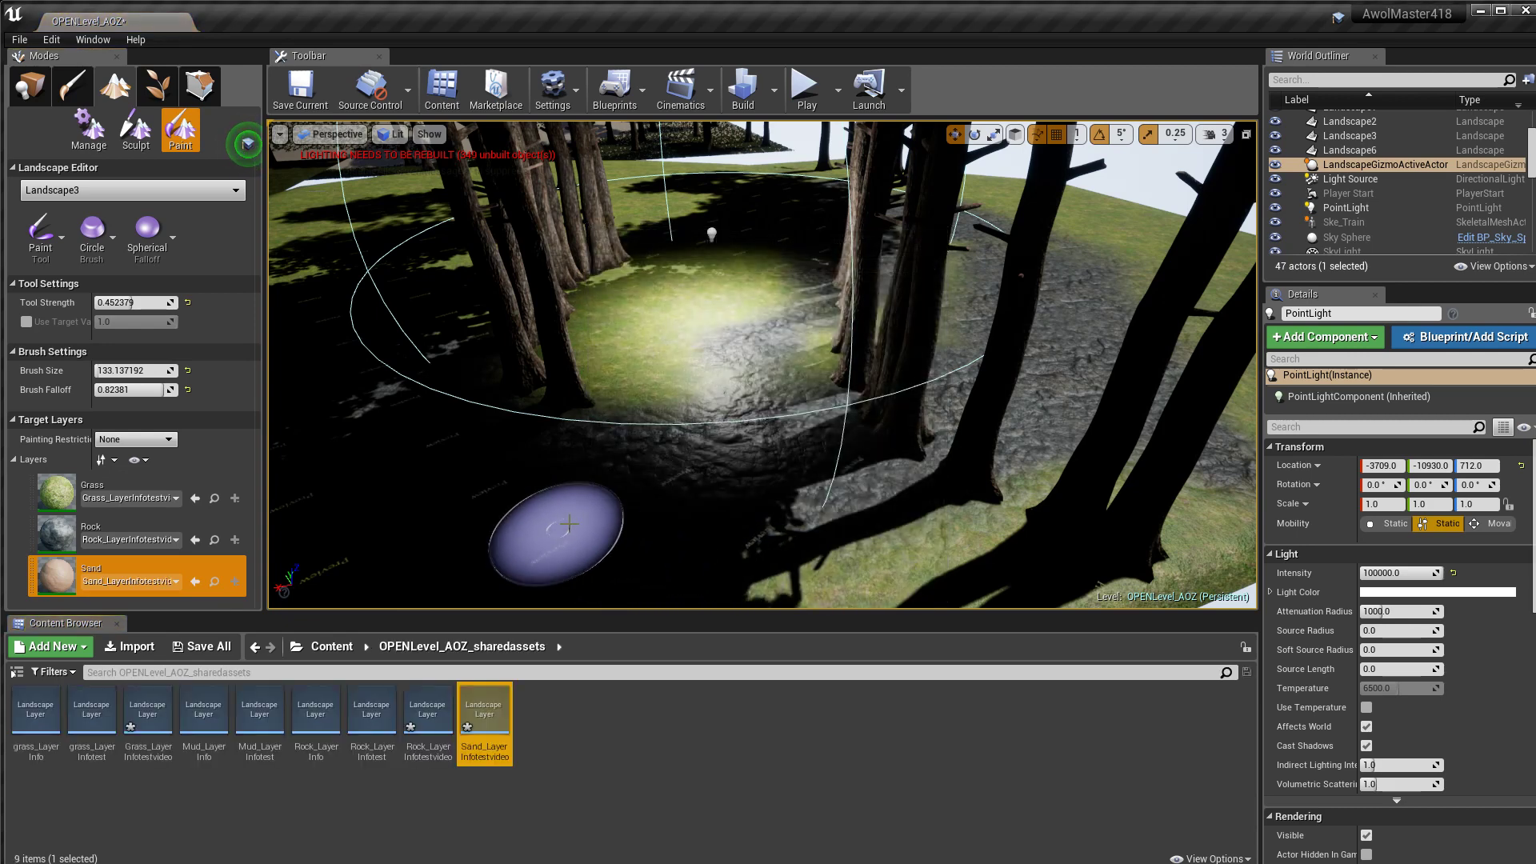
{"action": "right_click_drag", "start_coordinate": [568, 524], "coordinate": [411, 504]}
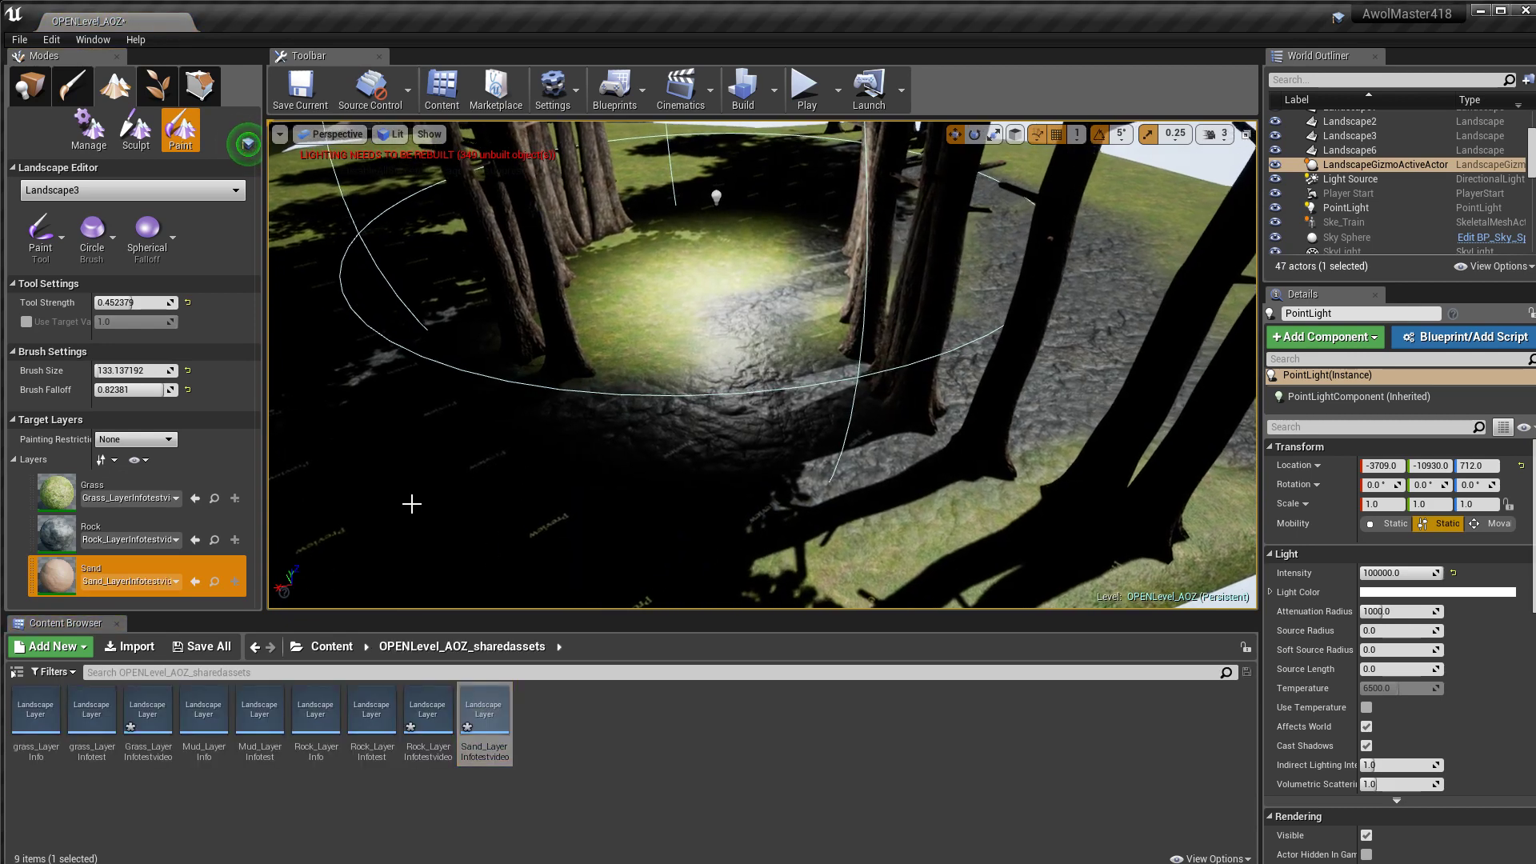
Step: Paint the Rock layer over the lit grass between the trees in full screen, then leave full screen
{"action": "left_click", "coordinate": [68, 531]}
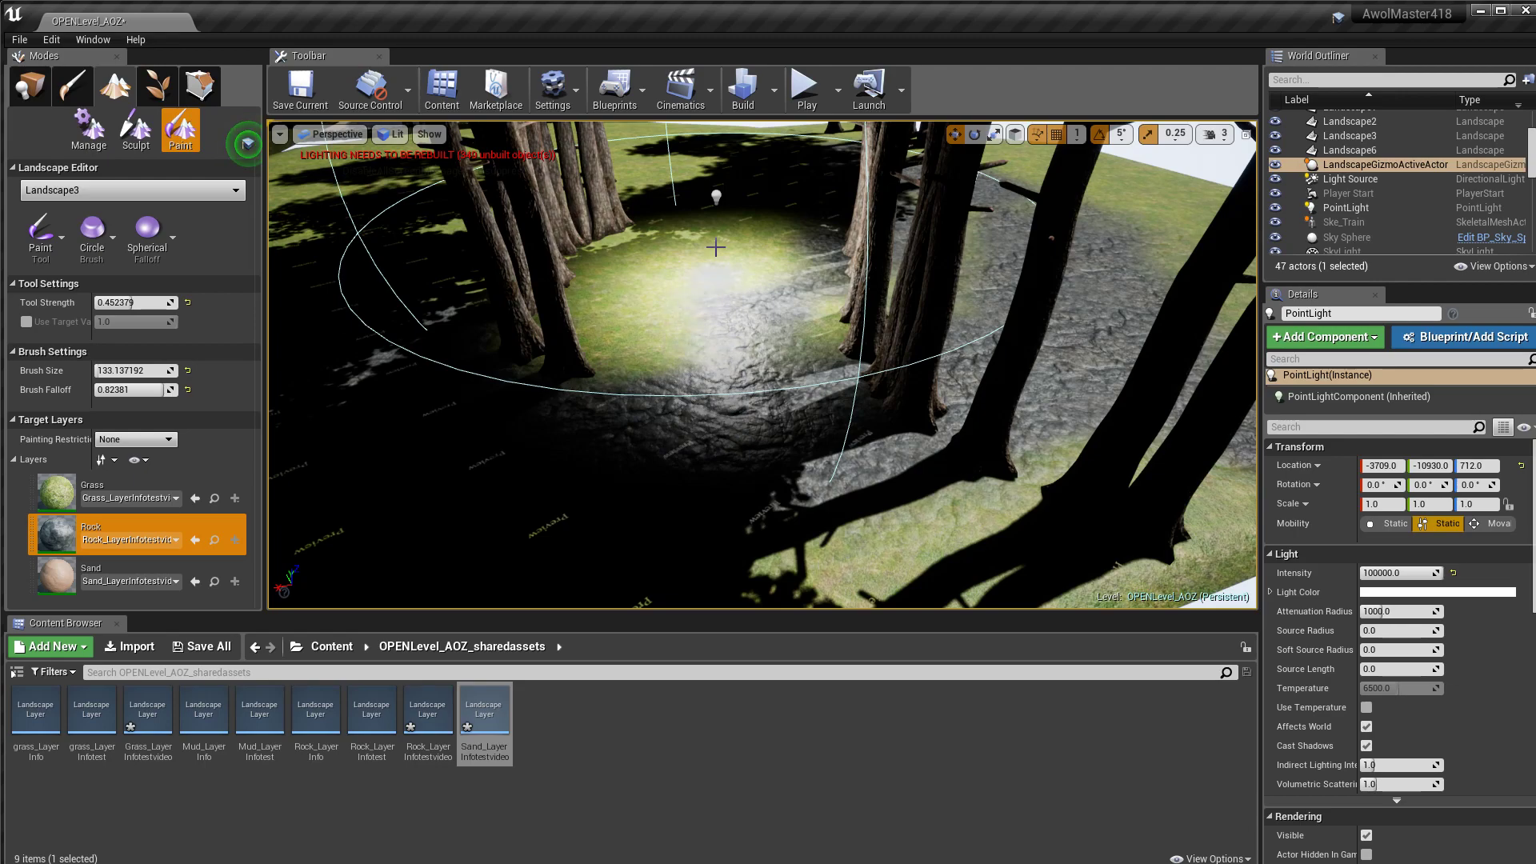
{"action": "mouse_move", "coordinate": [703, 303]}
{"action": "right_mouse_down"}
{"action": "mouse_move", "coordinate": [704, 208]}
{"action": "mouse_move", "coordinate": [692, 272]}
{"action": "right_mouse_up"}
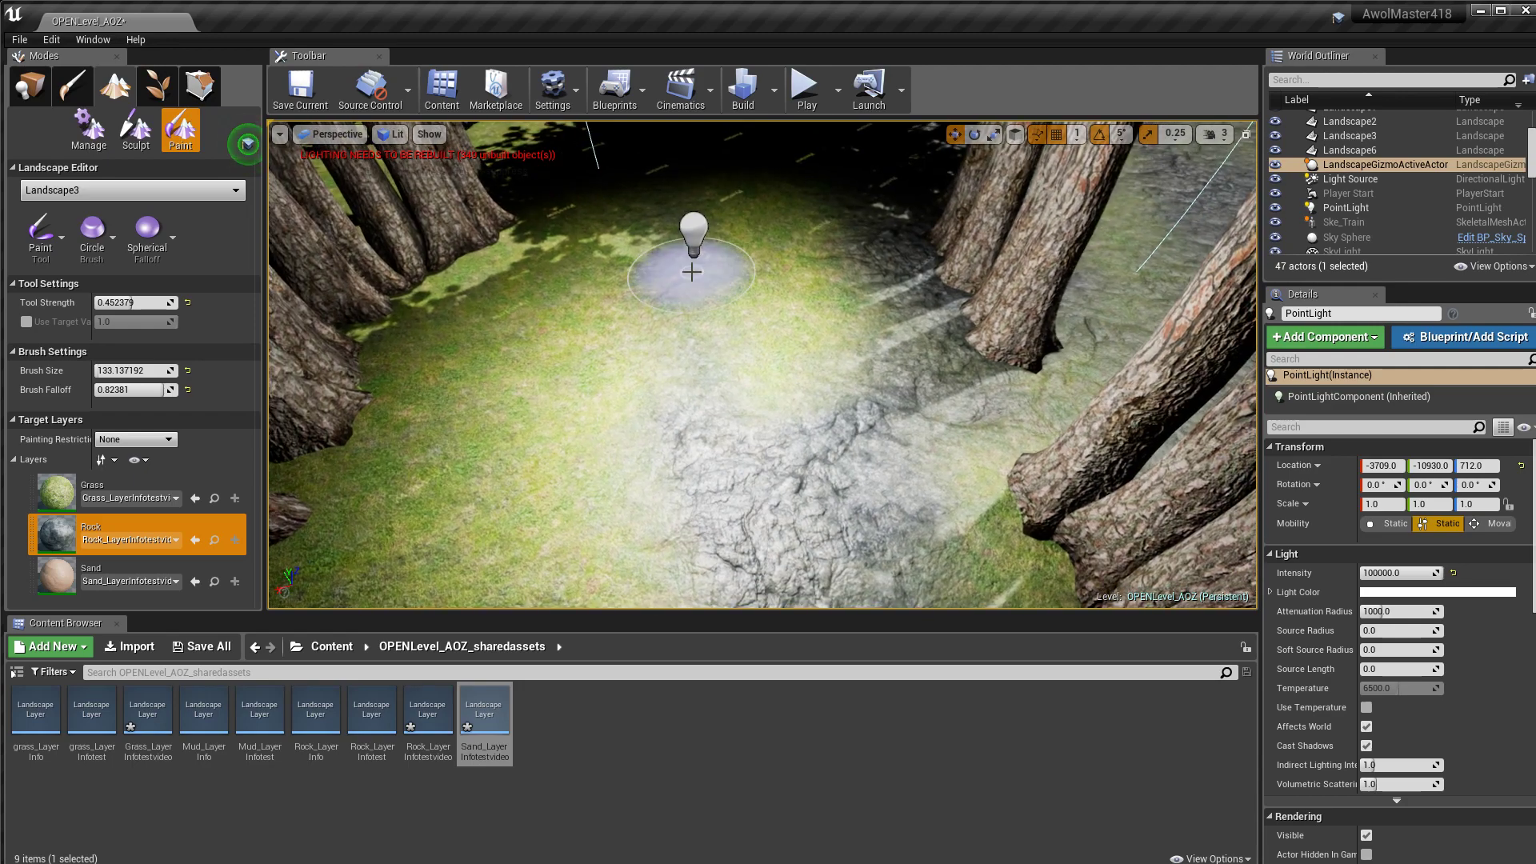
{"action": "key", "text": "F11"}
{"action": "scroll", "coordinate": [706, 333], "scroll_direction": "down", "scroll_amount": 5}
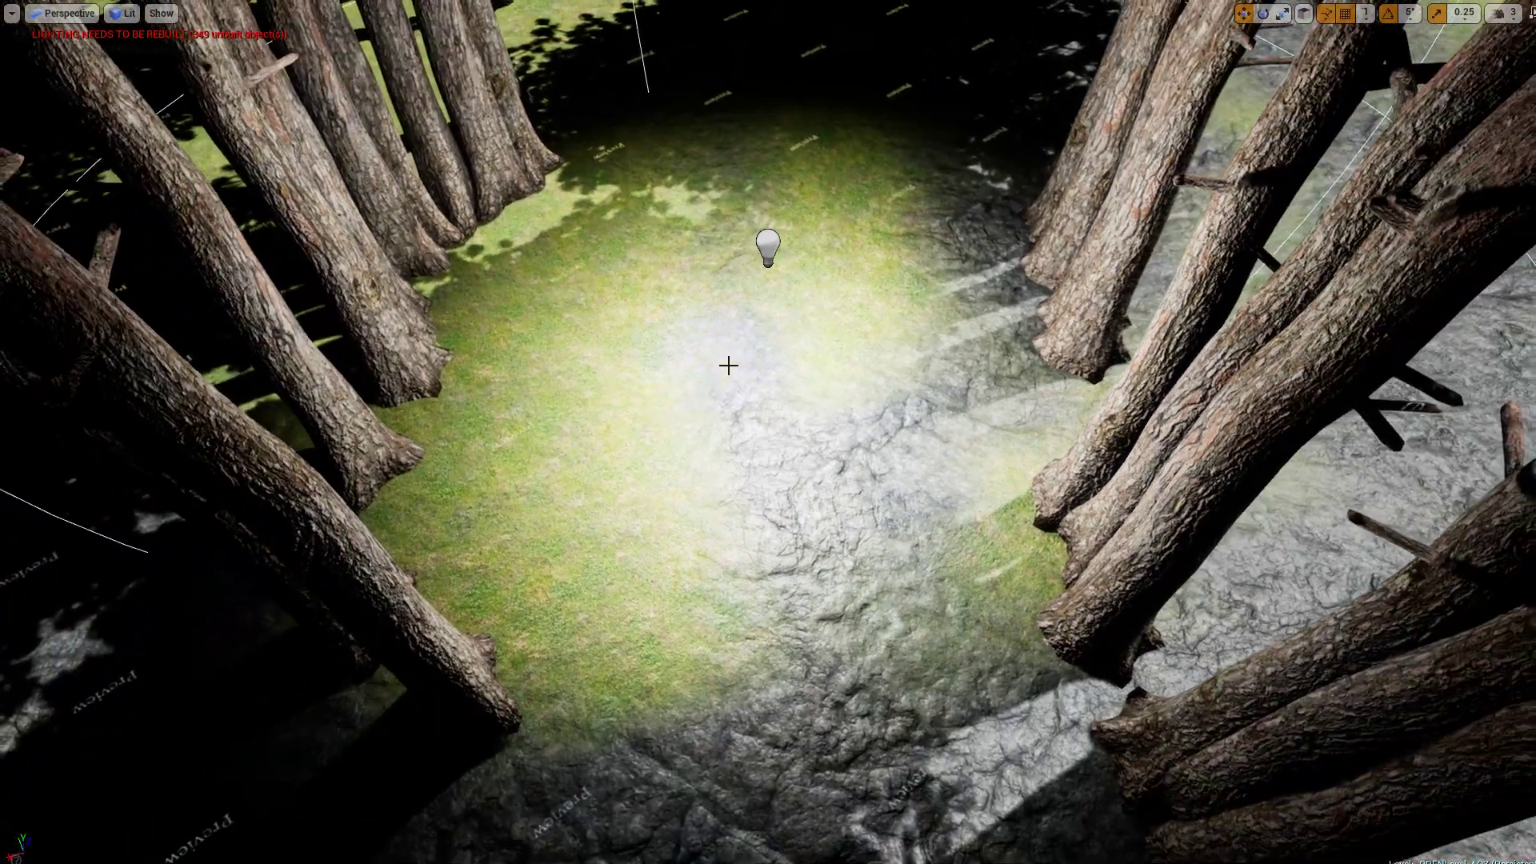
{"action": "mouse_move", "coordinate": [746, 171]}
{"action": "left_mouse_down"}
{"action": "mouse_move", "coordinate": [789, 120]}
{"action": "mouse_move", "coordinate": [821, 299]}
{"action": "left_mouse_up"}
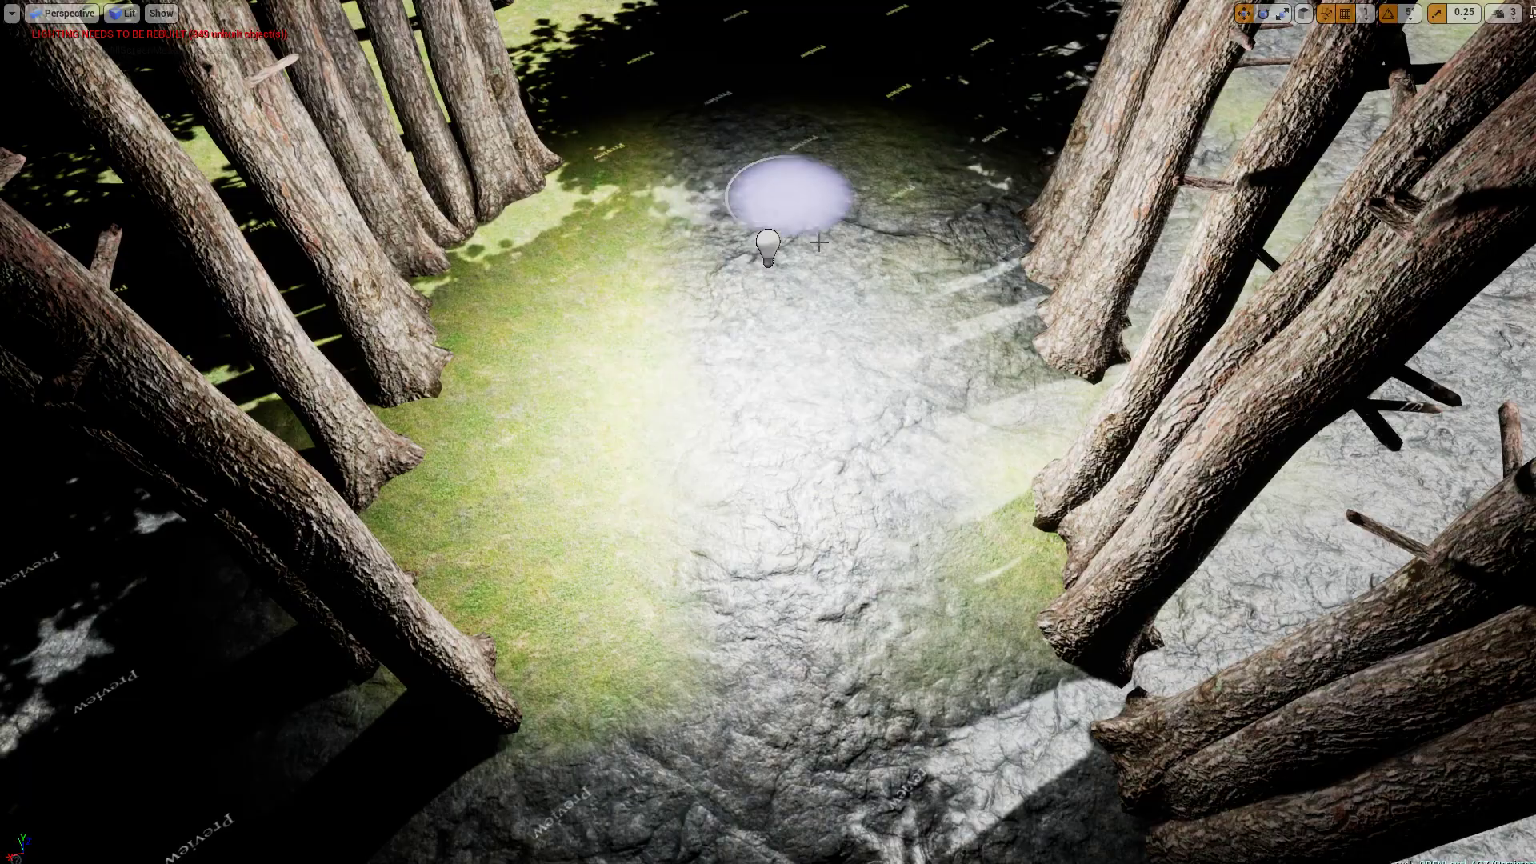
{"action": "key", "text": "F11"}
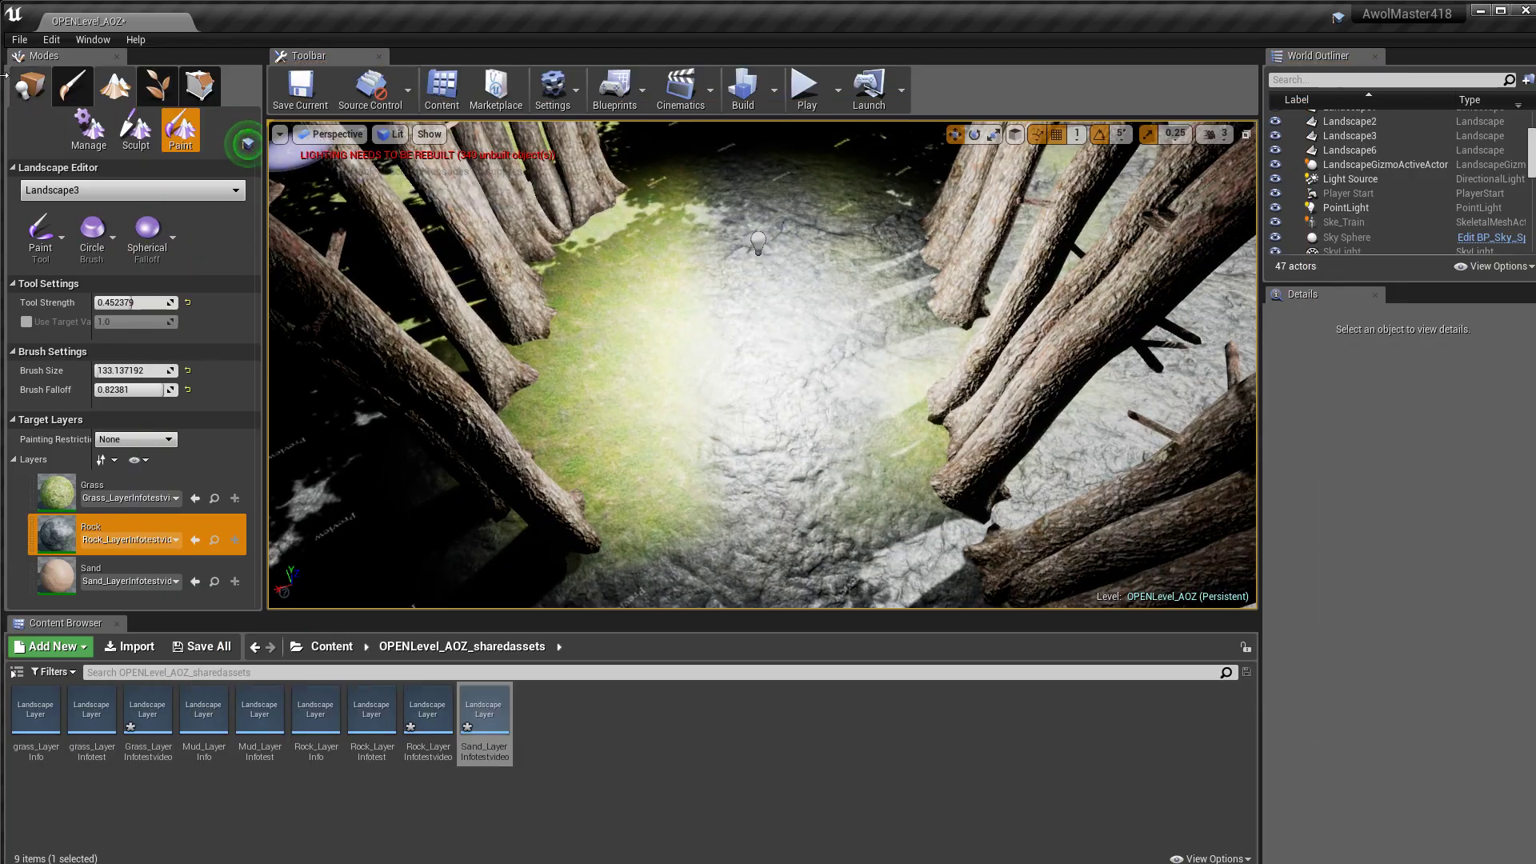
Step: Raise the point light above the clearing to a Z location of about 1117
{"action": "left_click", "coordinate": [42, 88]}
{"action": "left_click", "coordinate": [758, 241]}
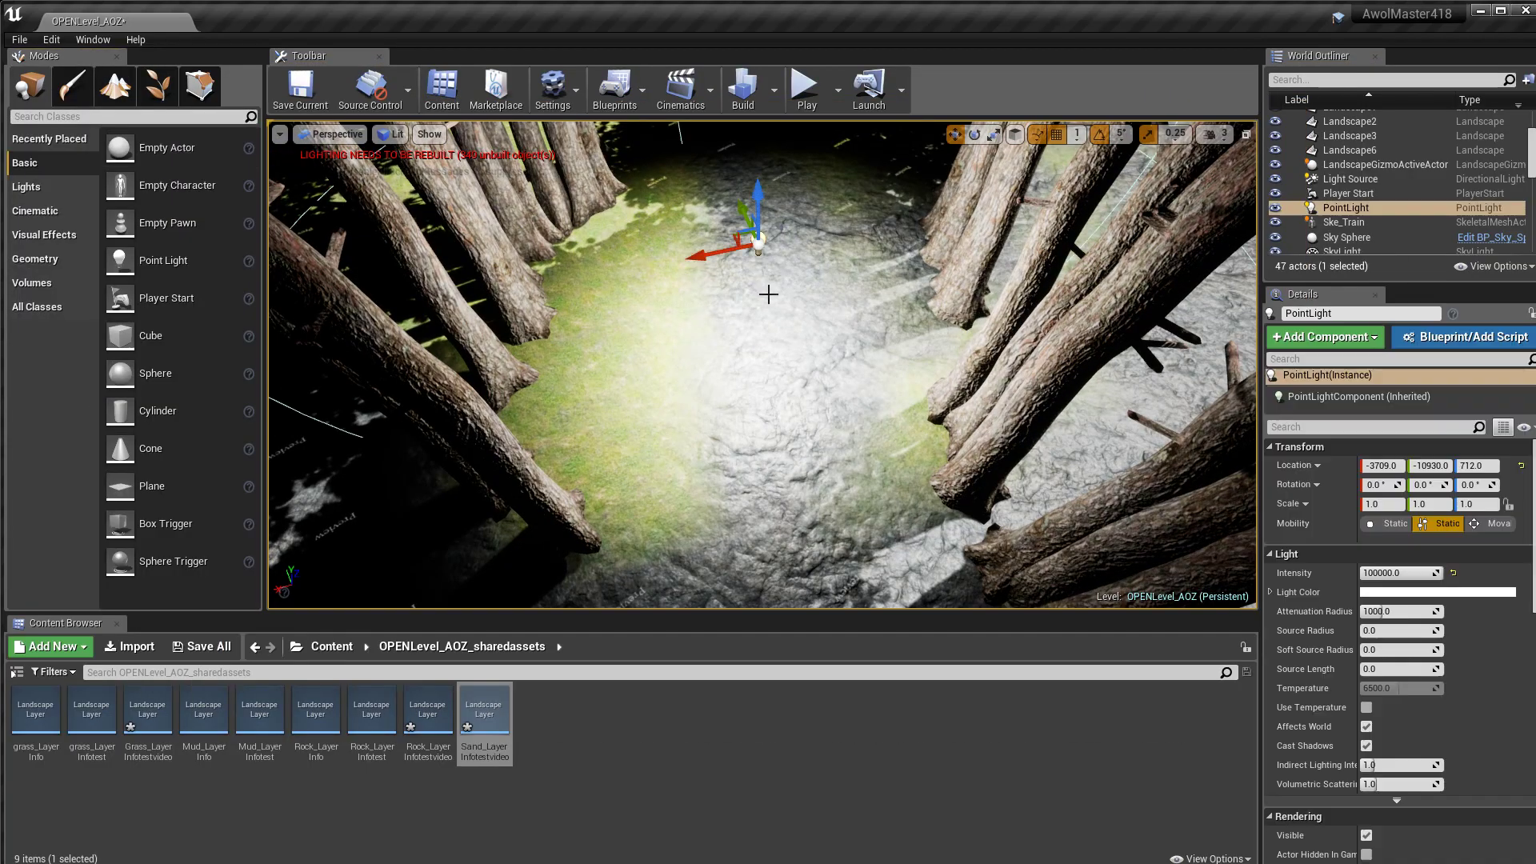
{"action": "left_click_drag", "start_coordinate": [758, 218], "coordinate": [760, 120]}
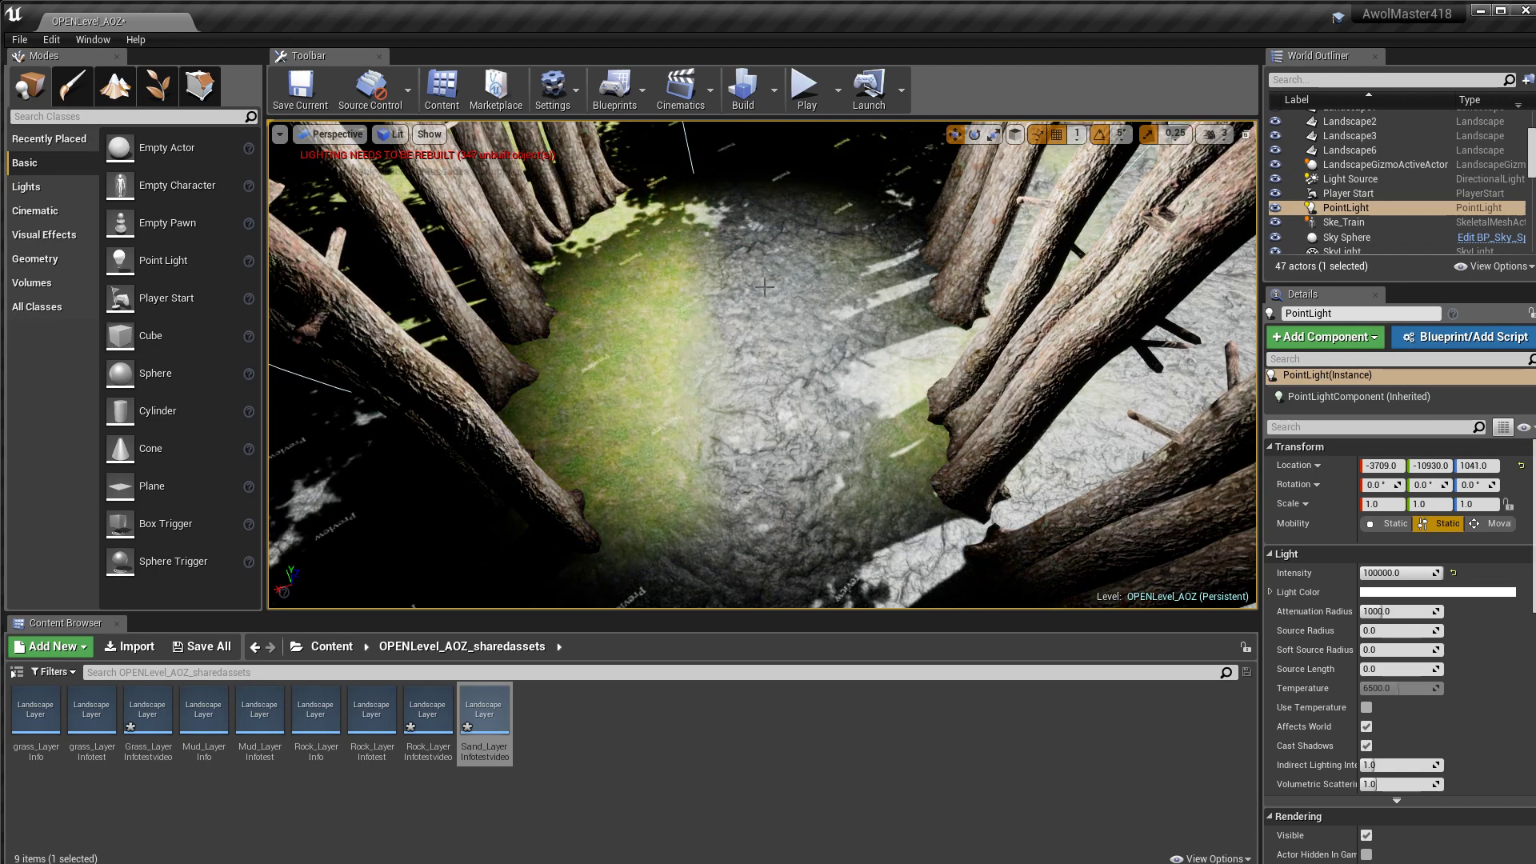
{"action": "key", "text": "f"}
{"action": "left_click_drag", "start_coordinate": [773, 317], "coordinate": [781, 258]}
{"action": "right_click_drag", "start_coordinate": [802, 305], "coordinate": [803, 384]}
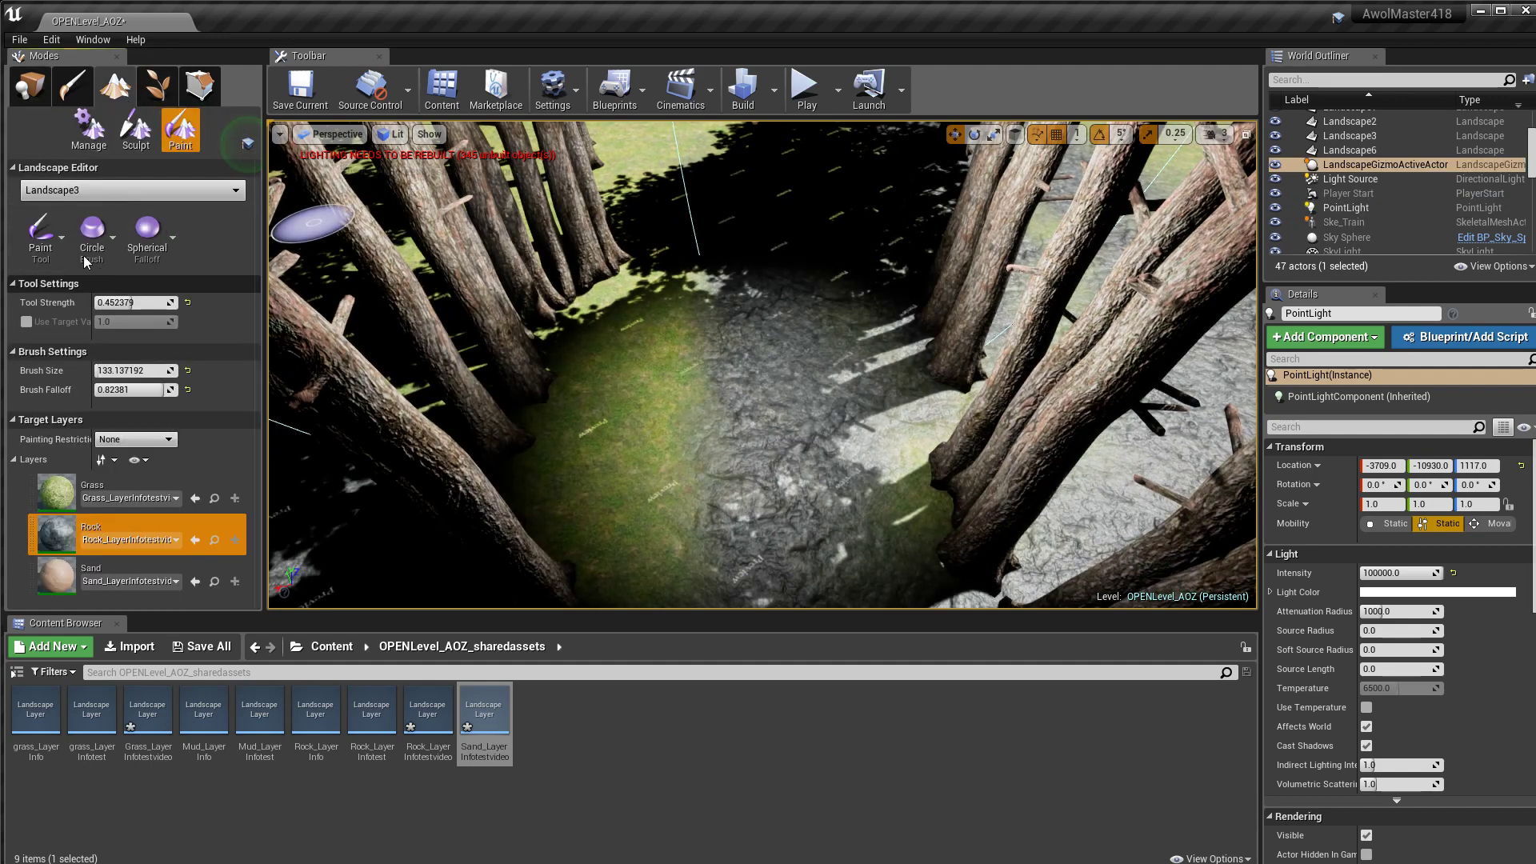
Step: Choose the Sand layer with a brush size of 100 and paint a first spot on the lit grass
{"action": "right_click_drag", "start_coordinate": [757, 421], "coordinate": [757, 498]}
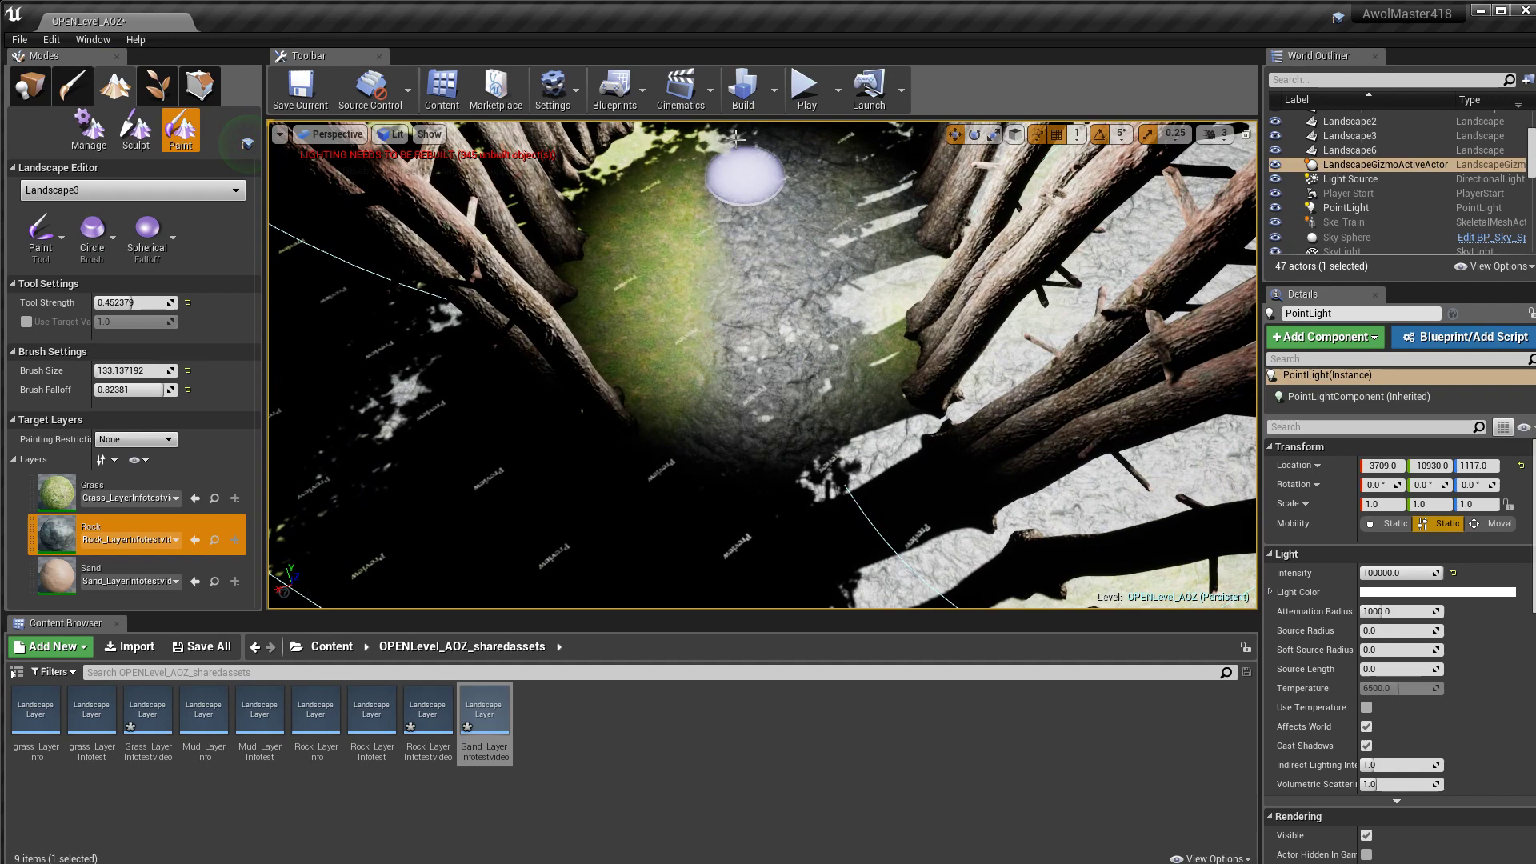
{"action": "right_click_drag", "start_coordinate": [774, 267], "coordinate": [774, 224]}
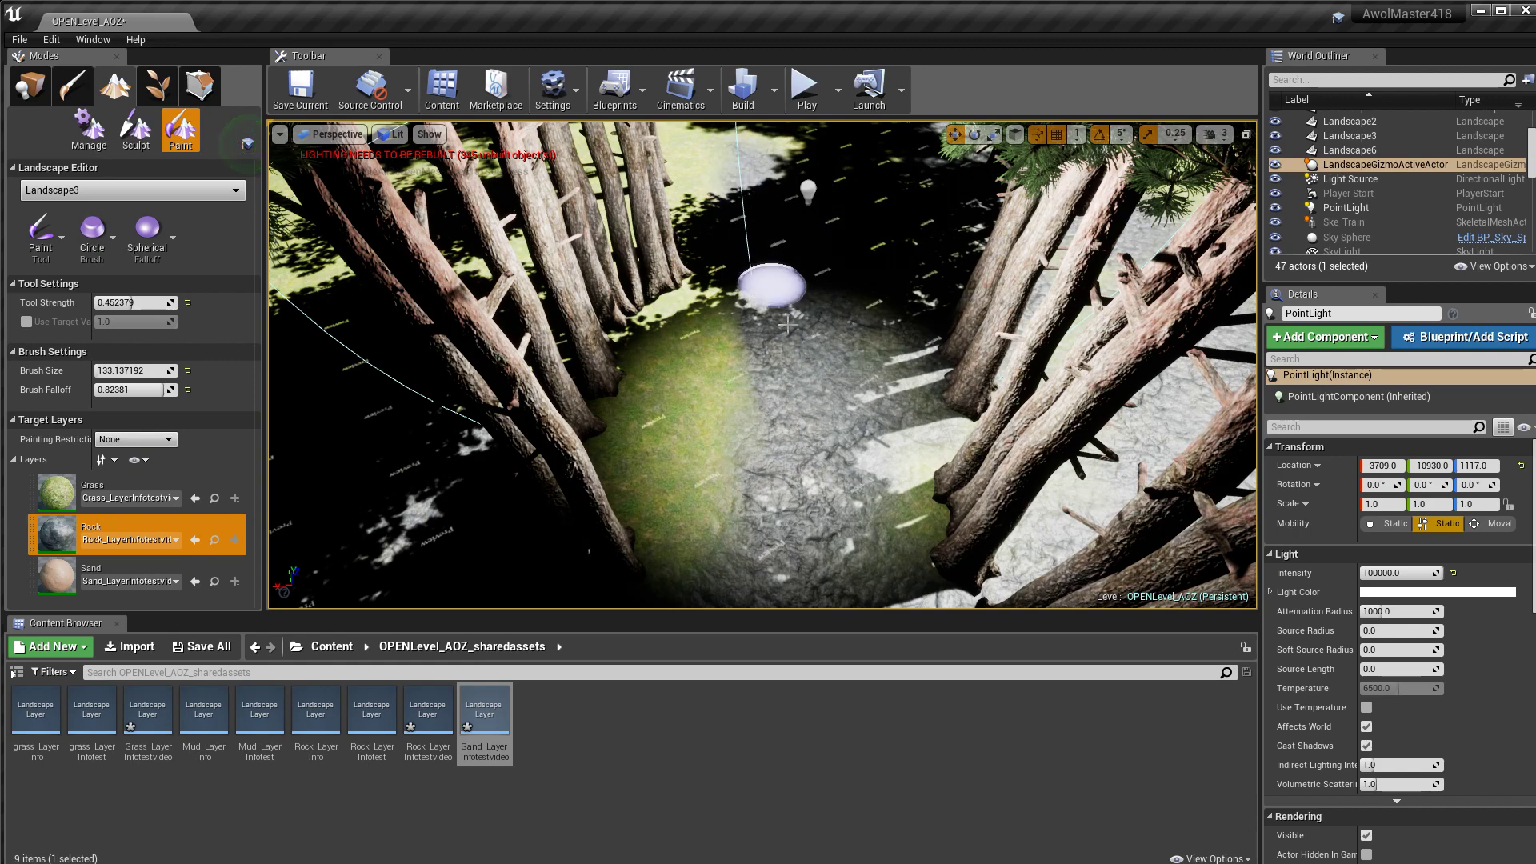
{"action": "left_click", "coordinate": [63, 580]}
{"action": "right_click_drag", "start_coordinate": [600, 496], "coordinate": [600, 592]}
{"action": "key", "text": "w"}
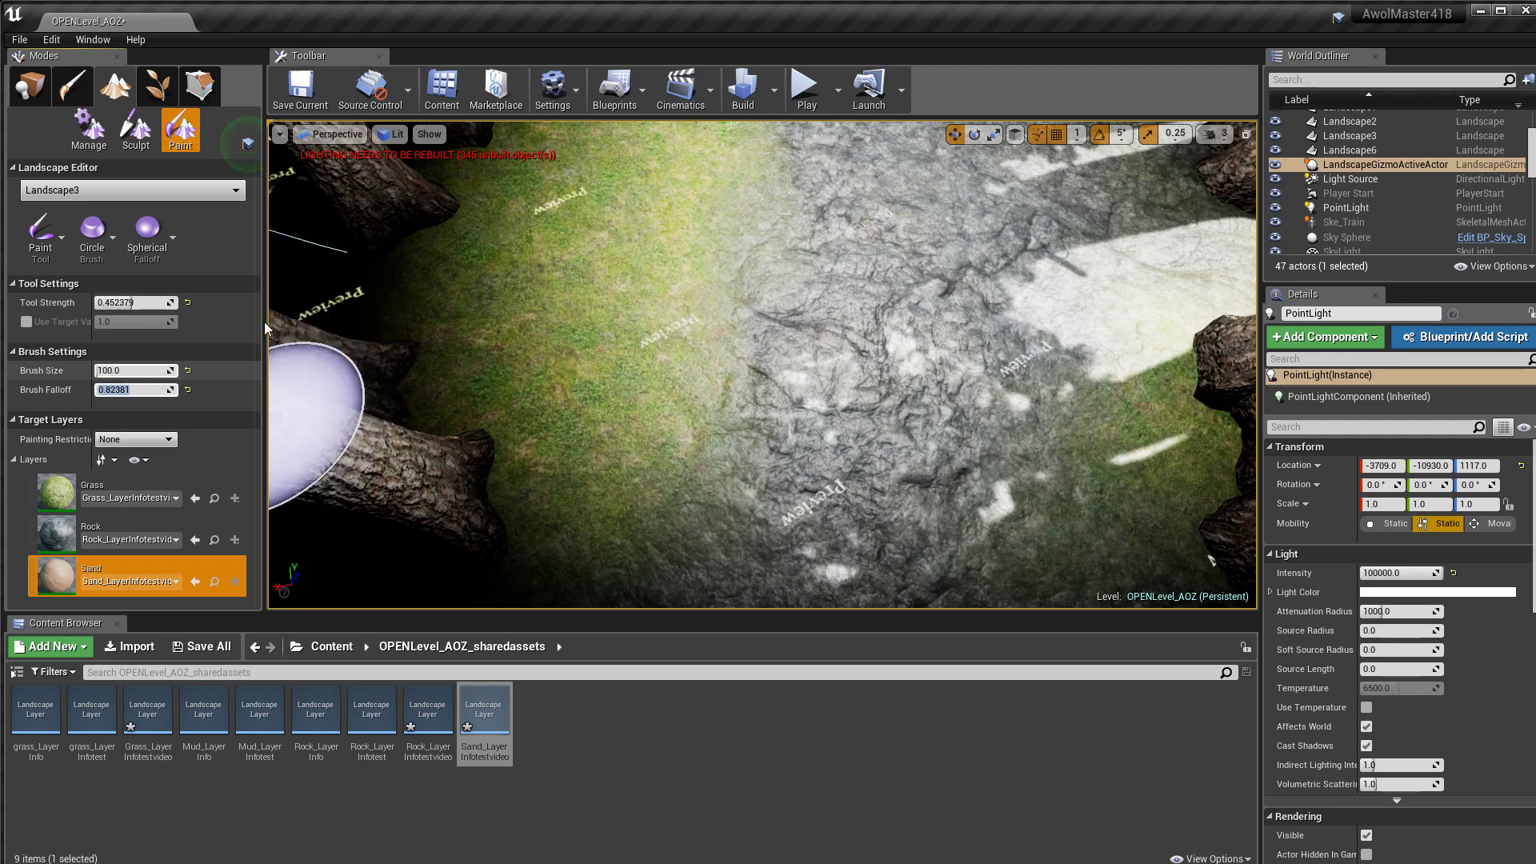
{"action": "left_click", "coordinate": [635, 394]}
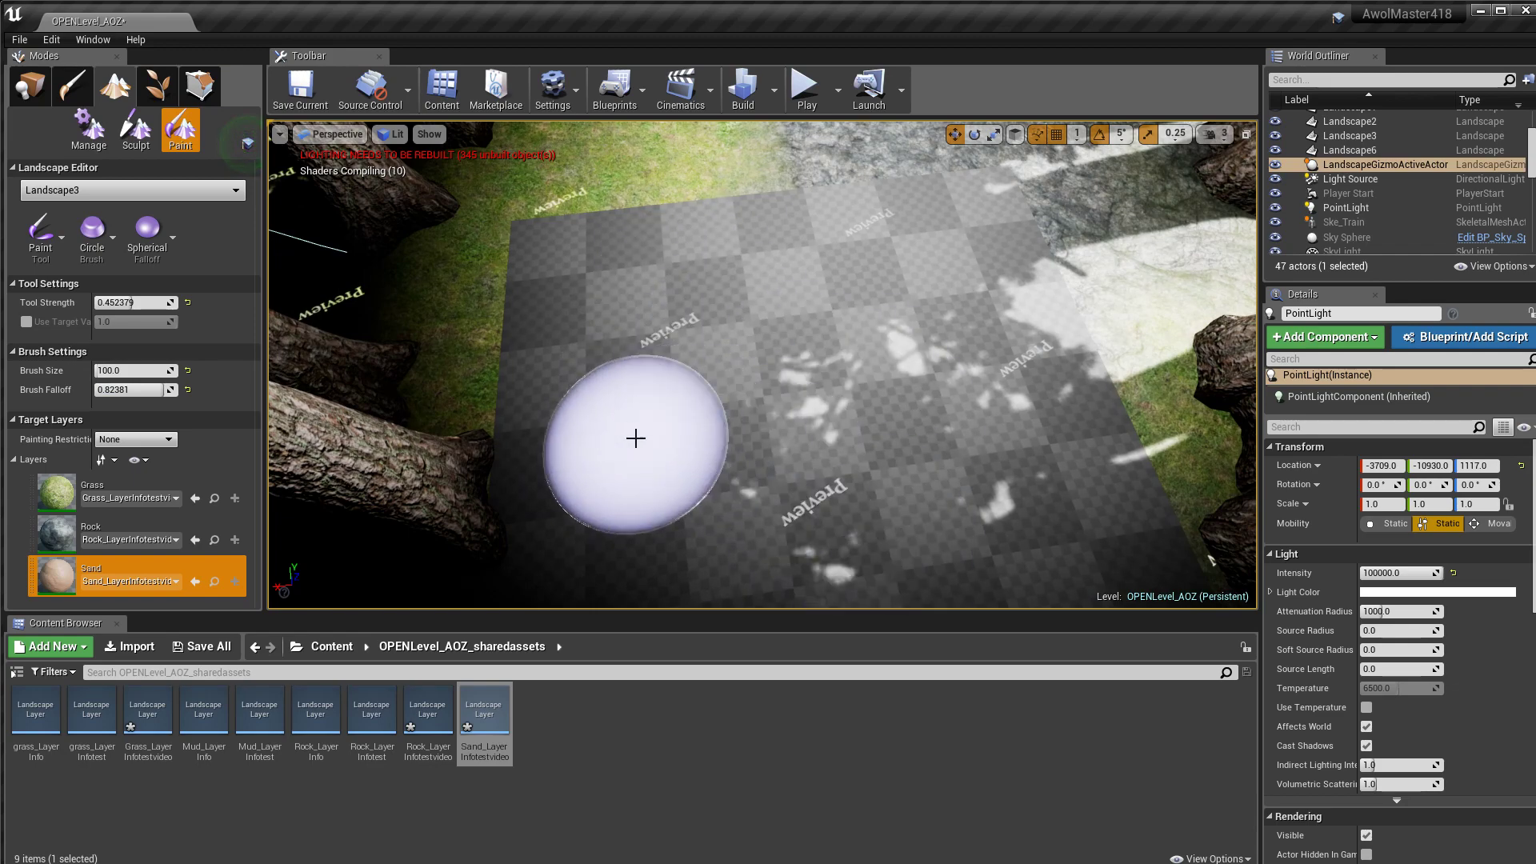
{"action": "key", "text": "w"}
{"action": "mouse_move", "coordinate": [636, 438]}
{"action": "right_mouse_down"}
{"action": "mouse_move", "coordinate": [592, 461]}
{"action": "mouse_move", "coordinate": [628, 432]}
{"action": "right_mouse_up"}
Step: Paint bands of sand along both sides of the rock strip in the lit clearing
{"action": "mouse_move", "coordinate": [627, 408]}
{"action": "left_mouse_down"}
{"action": "mouse_move", "coordinate": [840, 140]}
{"action": "mouse_move", "coordinate": [779, 251]}
{"action": "left_mouse_up"}
{"action": "mouse_move", "coordinate": [779, 250]}
{"action": "right_mouse_down"}
{"action": "mouse_move", "coordinate": [779, 216]}
{"action": "mouse_move", "coordinate": [778, 250]}
{"action": "right_mouse_up"}
{"action": "key", "text": "s"}
{"action": "left_click_drag", "start_coordinate": [781, 281], "coordinate": [829, 128]}
{"action": "right_click_drag", "start_coordinate": [830, 128], "coordinate": [803, 233]}
{"action": "key", "text": "s"}
{"action": "mouse_move", "coordinate": [785, 124]}
{"action": "left_mouse_down"}
{"action": "mouse_move", "coordinate": [751, 398]}
{"action": "mouse_move", "coordinate": [777, 147]}
{"action": "mouse_move", "coordinate": [651, 213]}
{"action": "mouse_move", "coordinate": [638, 291]}
{"action": "mouse_move", "coordinate": [668, 442]}
{"action": "mouse_move", "coordinate": [764, 436]}
{"action": "left_mouse_up"}
{"action": "right_click_drag", "start_coordinate": [872, 478], "coordinate": [882, 524]}
{"action": "mouse_move", "coordinate": [1060, 535]}
{"action": "left_mouse_down"}
{"action": "mouse_move", "coordinate": [1086, 265]}
{"action": "mouse_move", "coordinate": [1068, 496]}
{"action": "left_mouse_up"}
{"action": "right_click_drag", "start_coordinate": [1161, 534], "coordinate": [1208, 535]}
{"action": "mouse_move", "coordinate": [1047, 525]}
{"action": "left_mouse_down"}
{"action": "mouse_move", "coordinate": [1014, 162]}
{"action": "mouse_move", "coordinate": [1008, 203]}
{"action": "left_mouse_up"}
{"action": "right_click_drag", "start_coordinate": [1008, 202], "coordinate": [984, 148]}
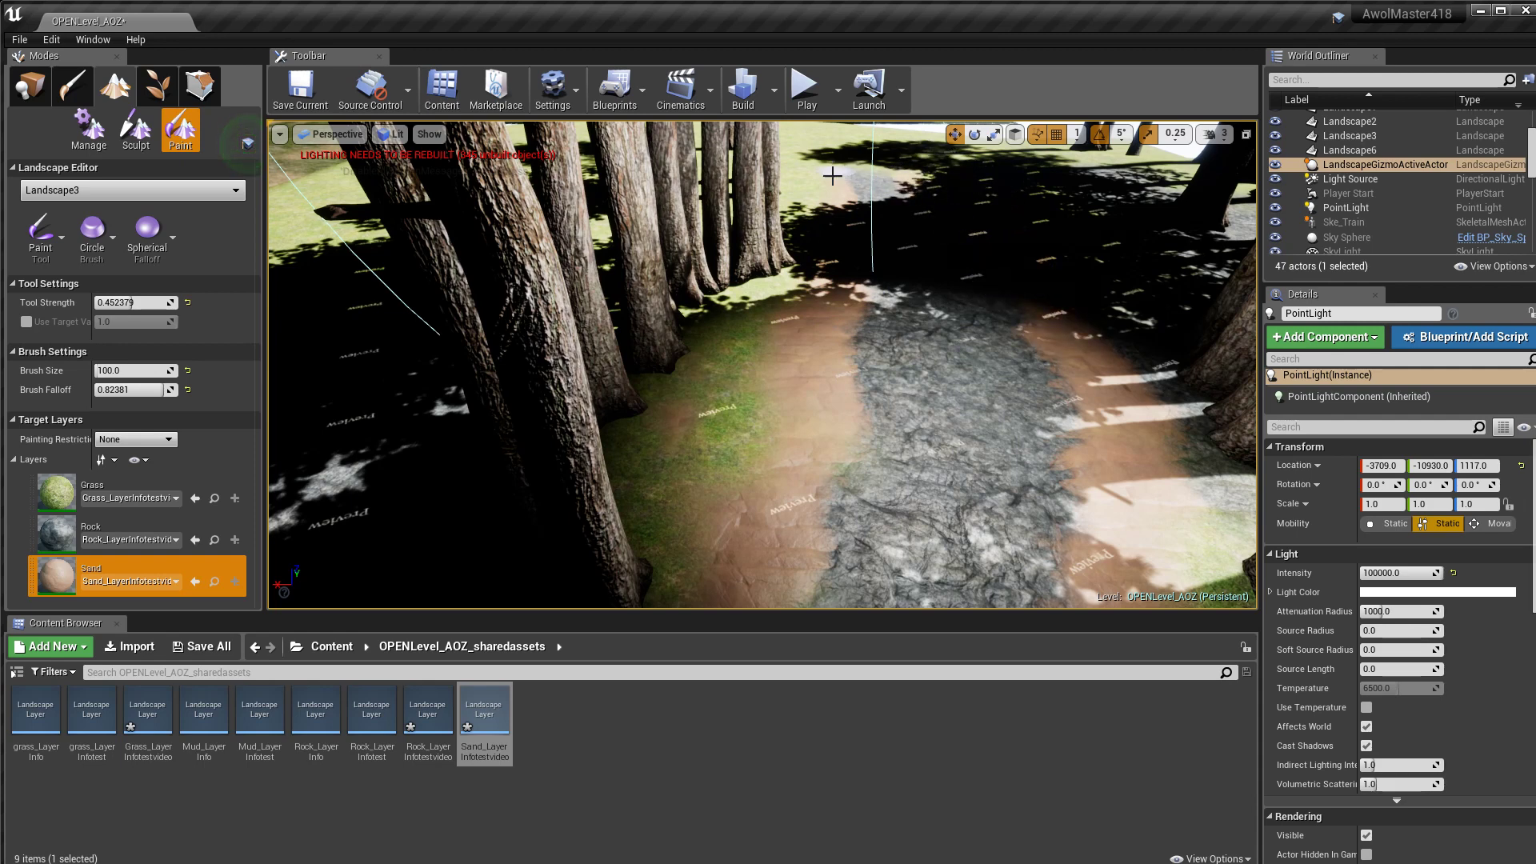
Step: Paint sand through the middle of the rock strip and across it, leaving separate patches of rock
{"action": "mouse_move", "coordinate": [758, 534]}
{"action": "right_mouse_down"}
{"action": "mouse_move", "coordinate": [752, 586]}
{"action": "mouse_move", "coordinate": [755, 476]}
{"action": "mouse_move", "coordinate": [757, 534]}
{"action": "right_mouse_up"}
{"action": "key", "text": "w"}
{"action": "key", "text": "s"}
{"action": "mouse_move", "coordinate": [709, 280]}
{"action": "left_mouse_down"}
{"action": "mouse_move", "coordinate": [871, 401]}
{"action": "mouse_move", "coordinate": [774, 304]}
{"action": "mouse_move", "coordinate": [736, 304]}
{"action": "left_mouse_up"}
{"action": "right_click_drag", "start_coordinate": [736, 304], "coordinate": [760, 346]}
{"action": "mouse_move", "coordinate": [800, 334]}
{"action": "left_mouse_down"}
{"action": "mouse_move", "coordinate": [764, 280]}
{"action": "mouse_move", "coordinate": [871, 354]}
{"action": "left_mouse_up"}
{"action": "right_click_drag", "start_coordinate": [901, 397], "coordinate": [884, 350]}
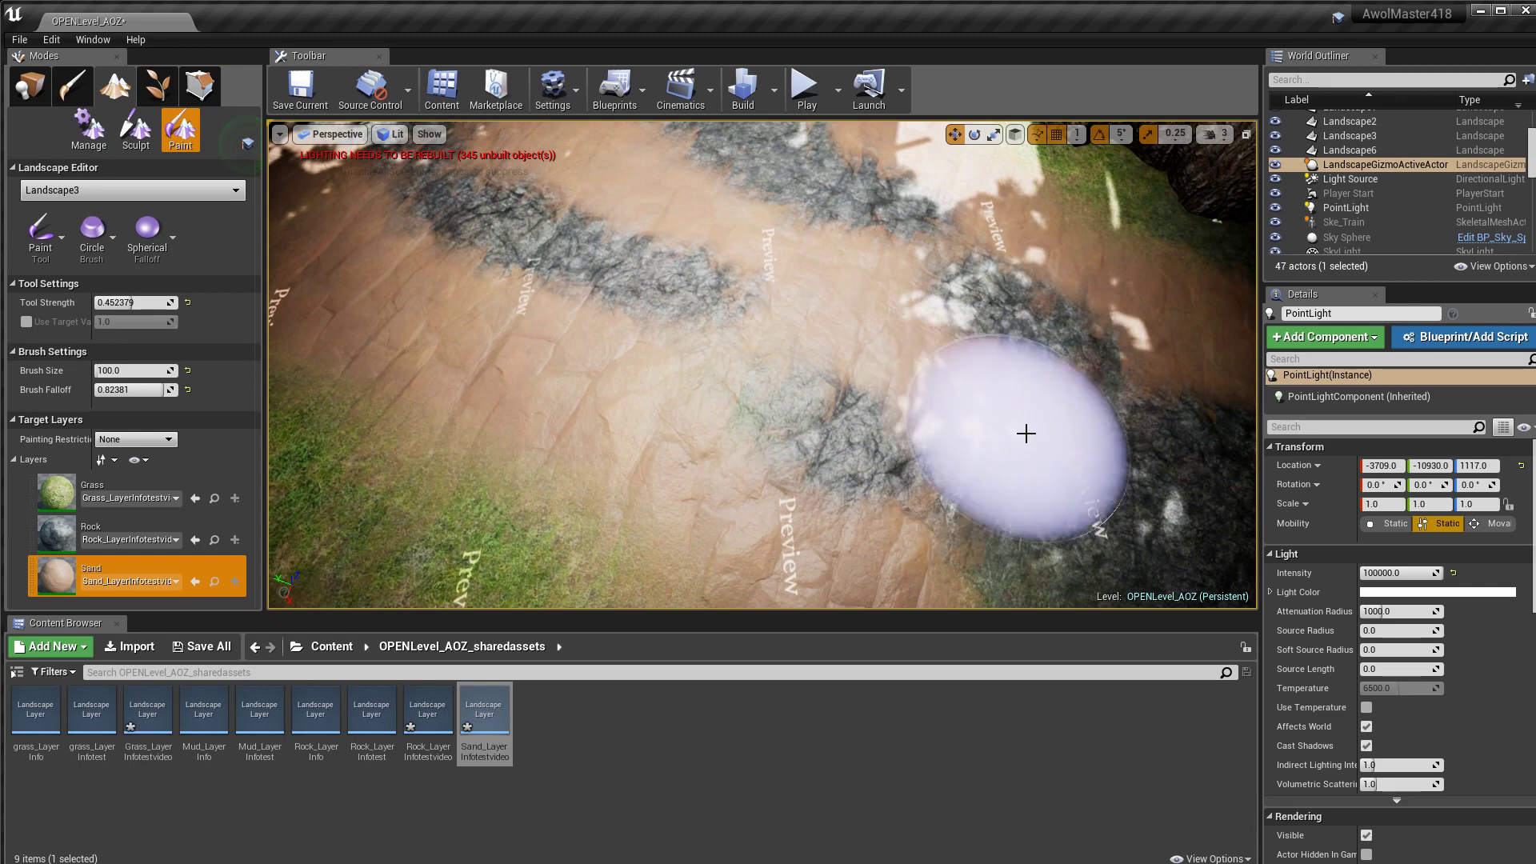
{"action": "right_click_drag", "start_coordinate": [1018, 429], "coordinate": [926, 240]}
{"action": "mouse_move", "coordinate": [1059, 256]}
{"action": "right_mouse_down"}
{"action": "mouse_move", "coordinate": [1000, 274]}
{"action": "mouse_move", "coordinate": [1027, 272]}
{"action": "mouse_move", "coordinate": [893, 273]}
{"action": "right_mouse_up"}
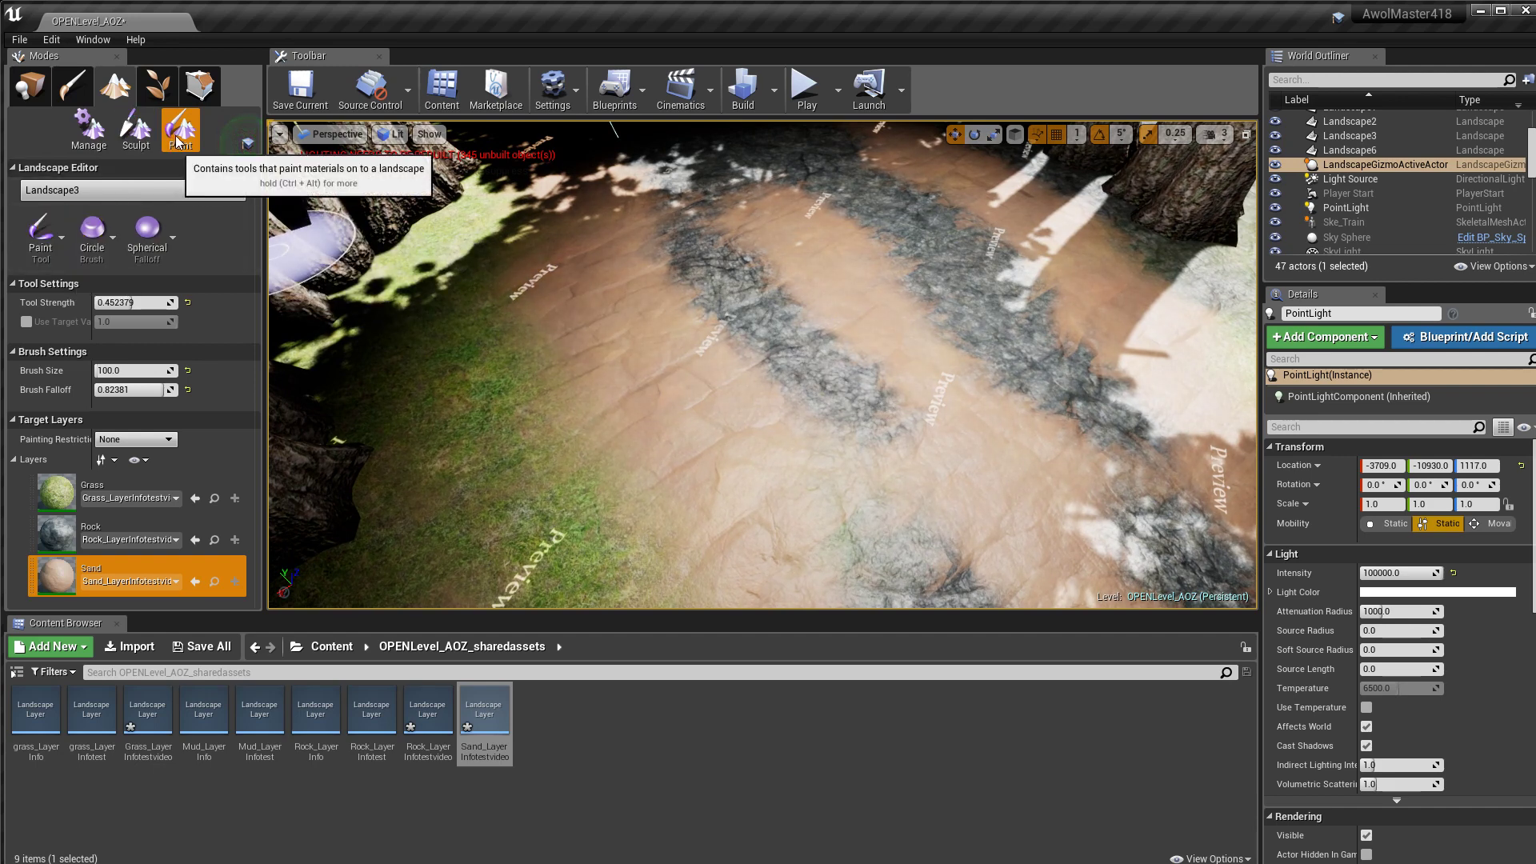
Step: Paint the Rock layer across the sand gap between the rock patches with a brush size of about 21
{"action": "left_click", "coordinate": [136, 528]}
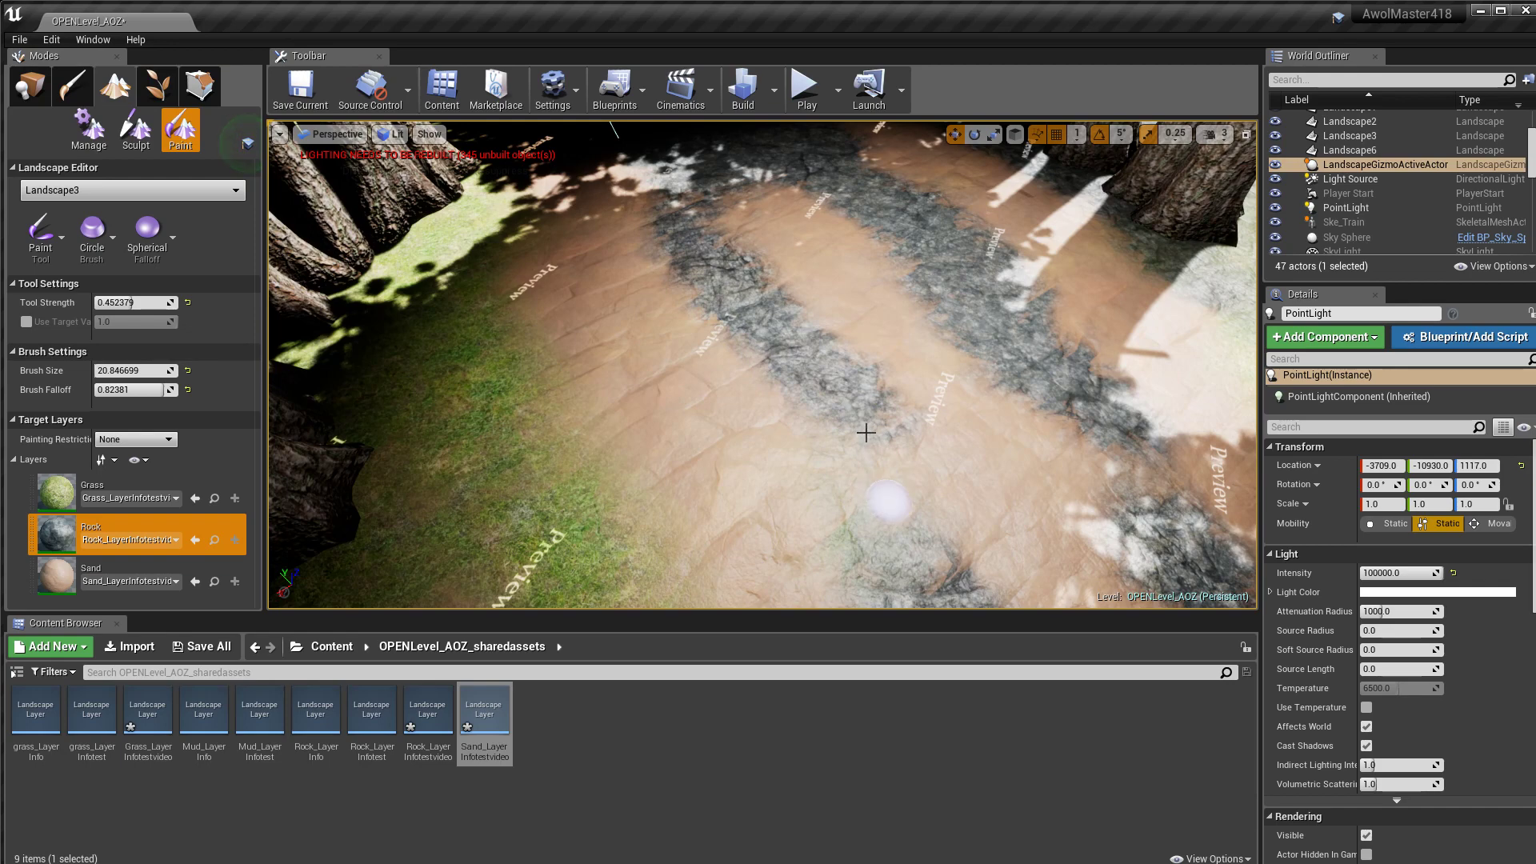
{"action": "right_click_drag", "start_coordinate": [861, 440], "coordinate": [784, 536]}
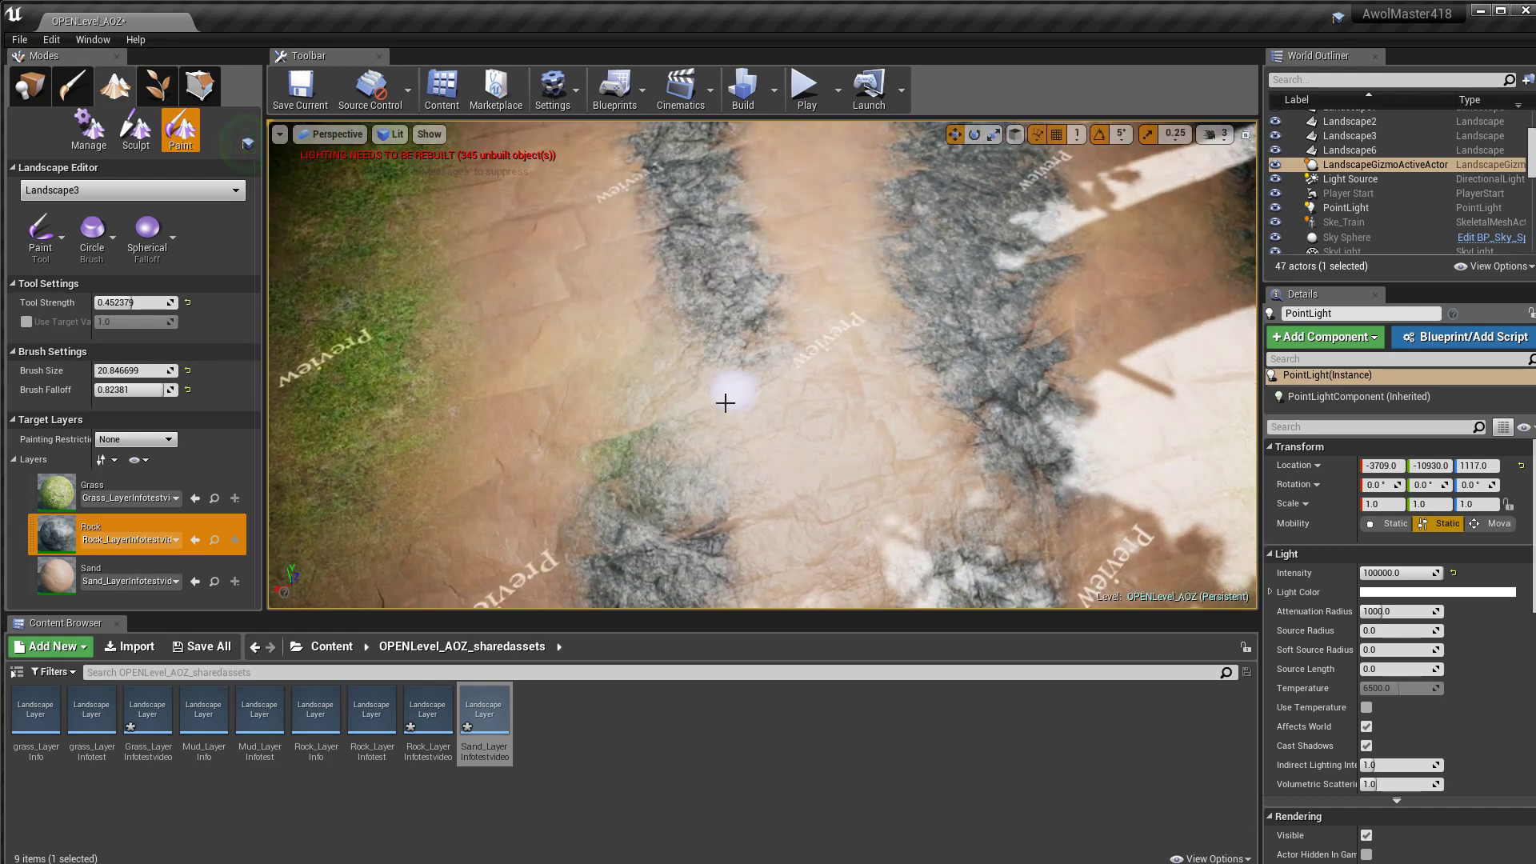
{"action": "left_click_drag", "start_coordinate": [725, 402], "coordinate": [702, 436]}
{"action": "key", "text": "s"}
{"action": "right_click_drag", "start_coordinate": [726, 387], "coordinate": [727, 360]}
{"action": "key", "text": "w"}
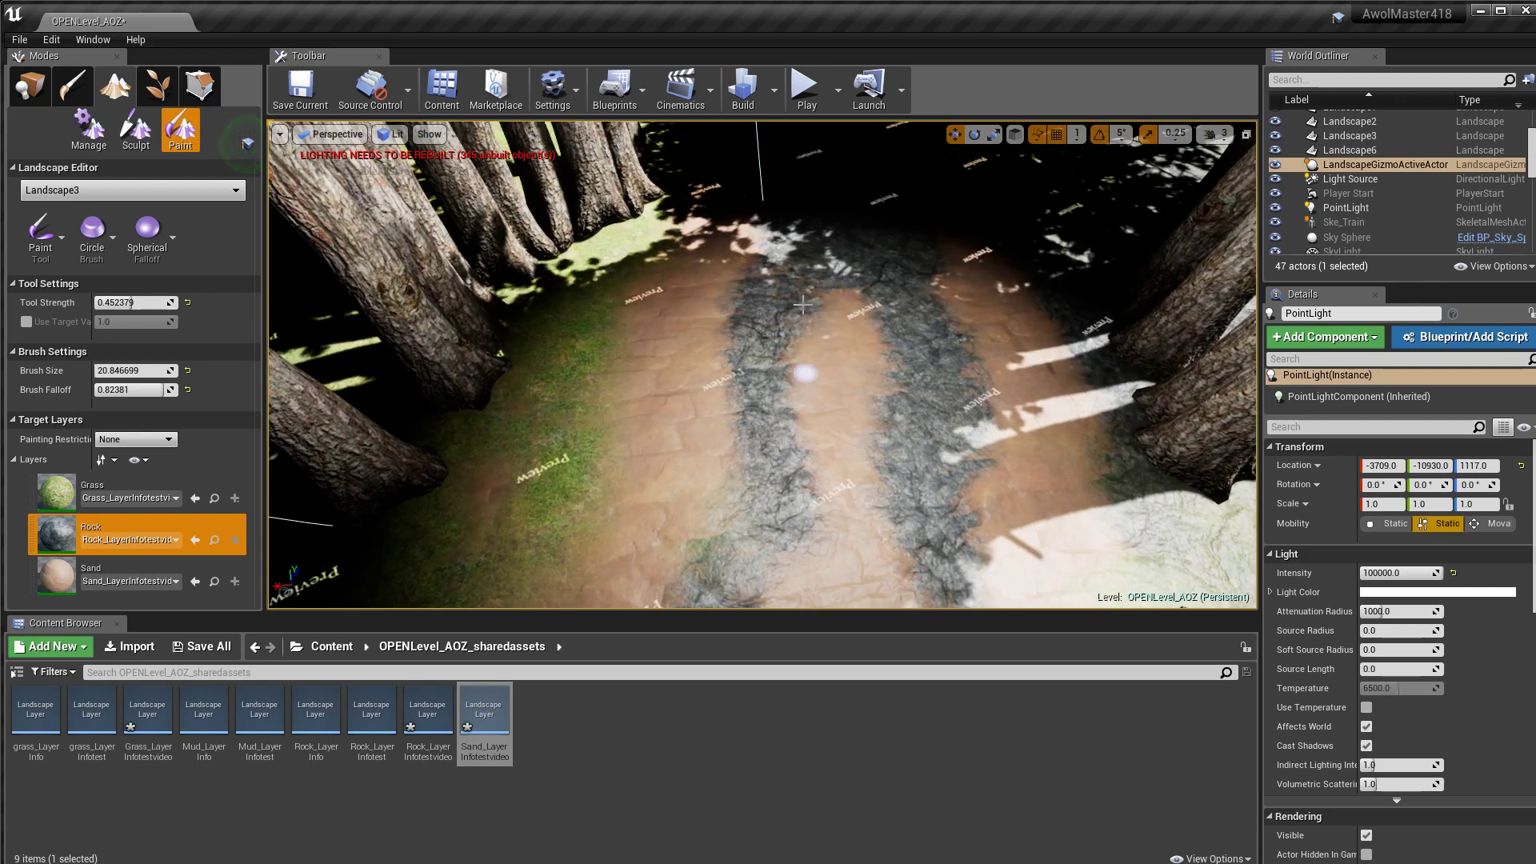
Step: Start a full-screen game preview from the painted clearing and walk across the sand and rock patches to the open grass
{"action": "right_click_drag", "start_coordinate": [775, 509], "coordinate": [776, 560]}
{"action": "right_click", "coordinate": [776, 507]}
{"action": "left_click", "coordinate": [810, 467]}
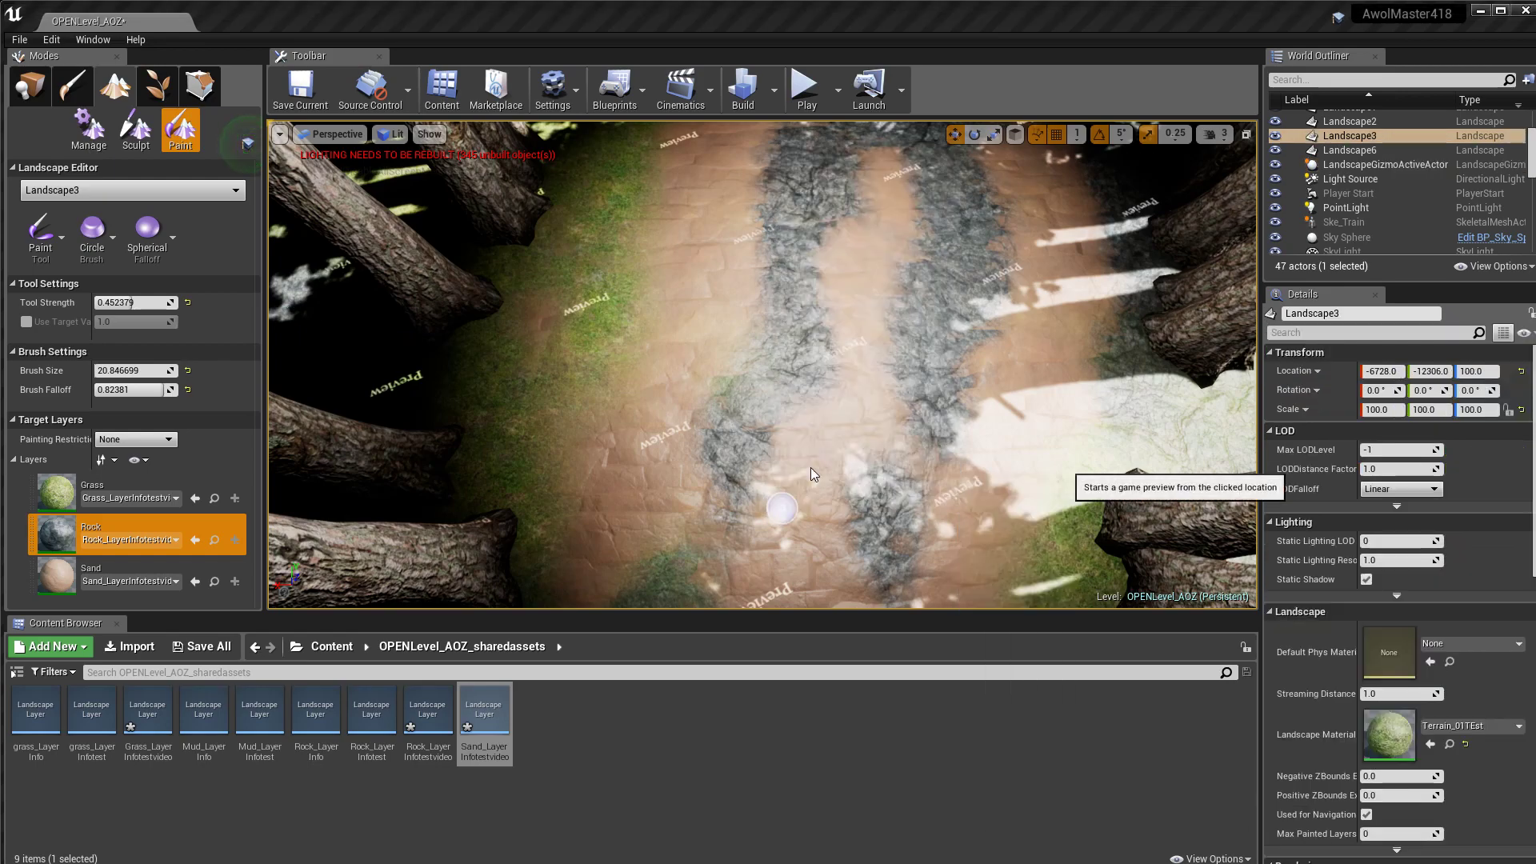
{"action": "key", "text": "F11"}
{"action": "key", "text": "s"}
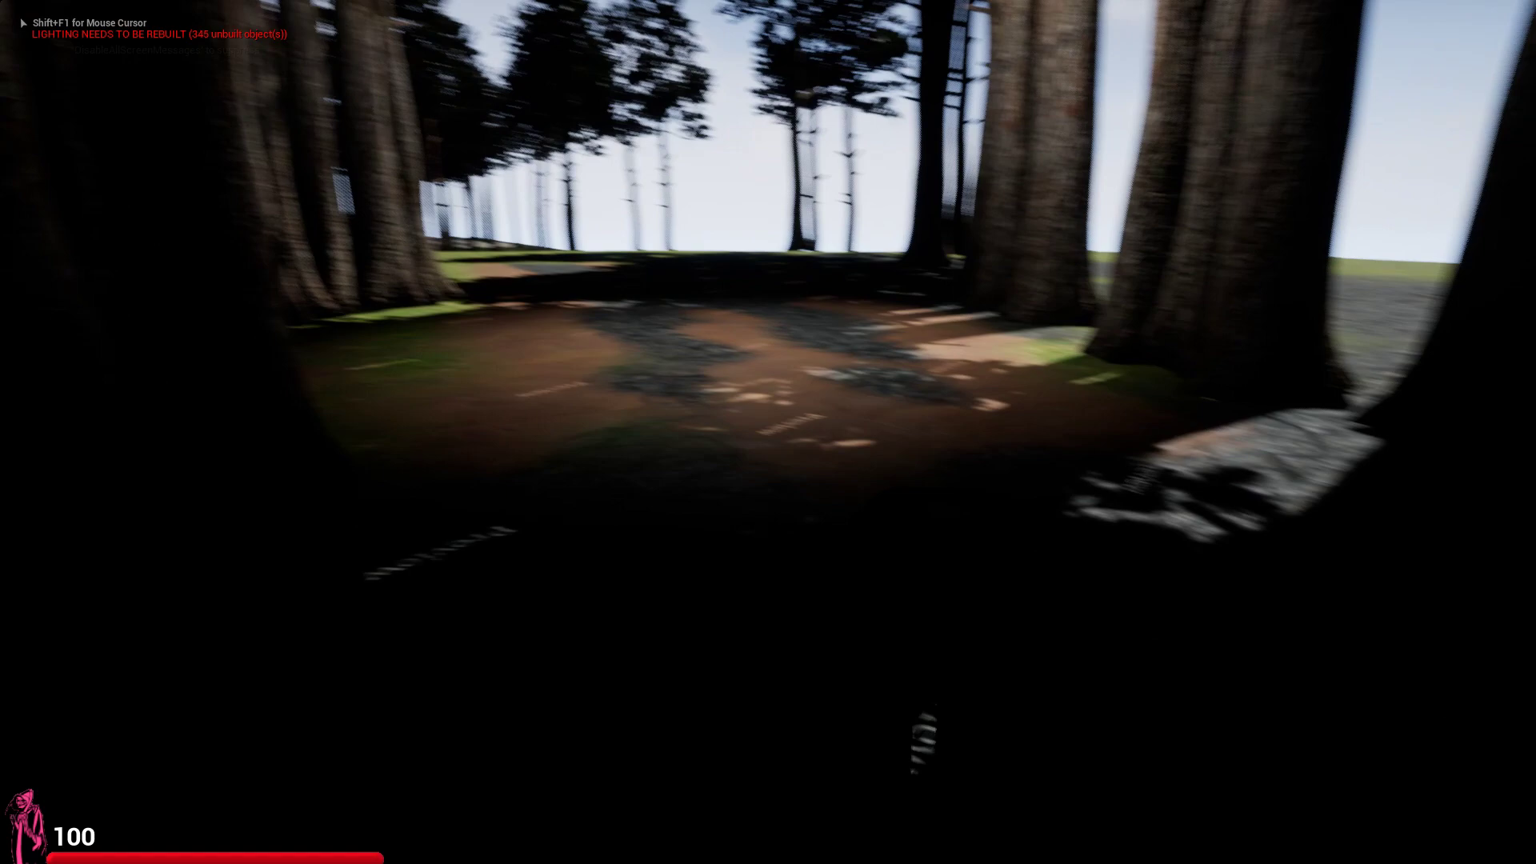
{"action": "key", "text": "w"}
{"action": "key", "text": "w"}
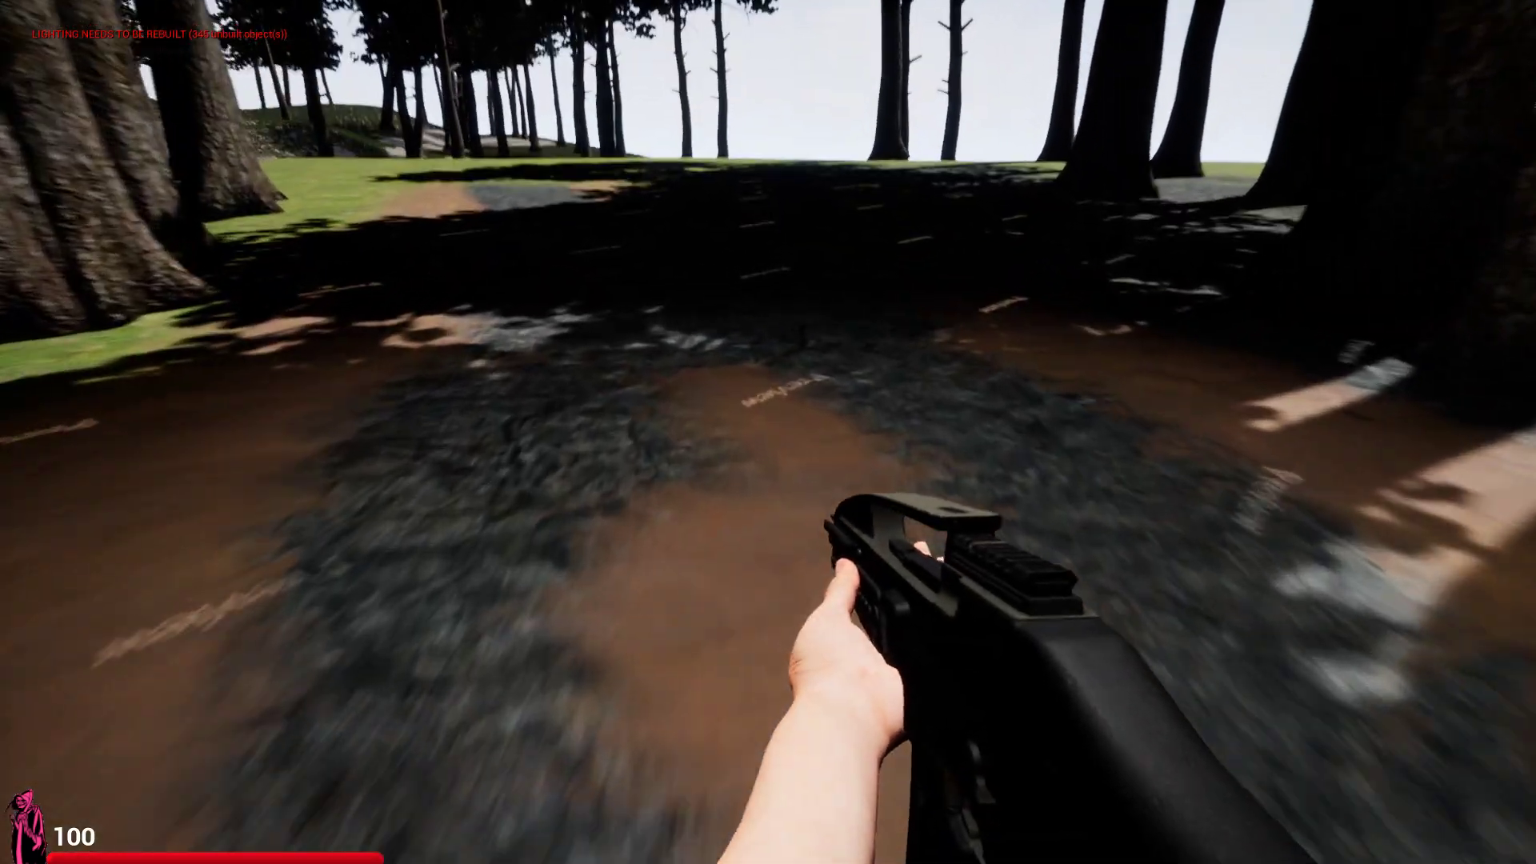
{"action": "key", "text": "w"}
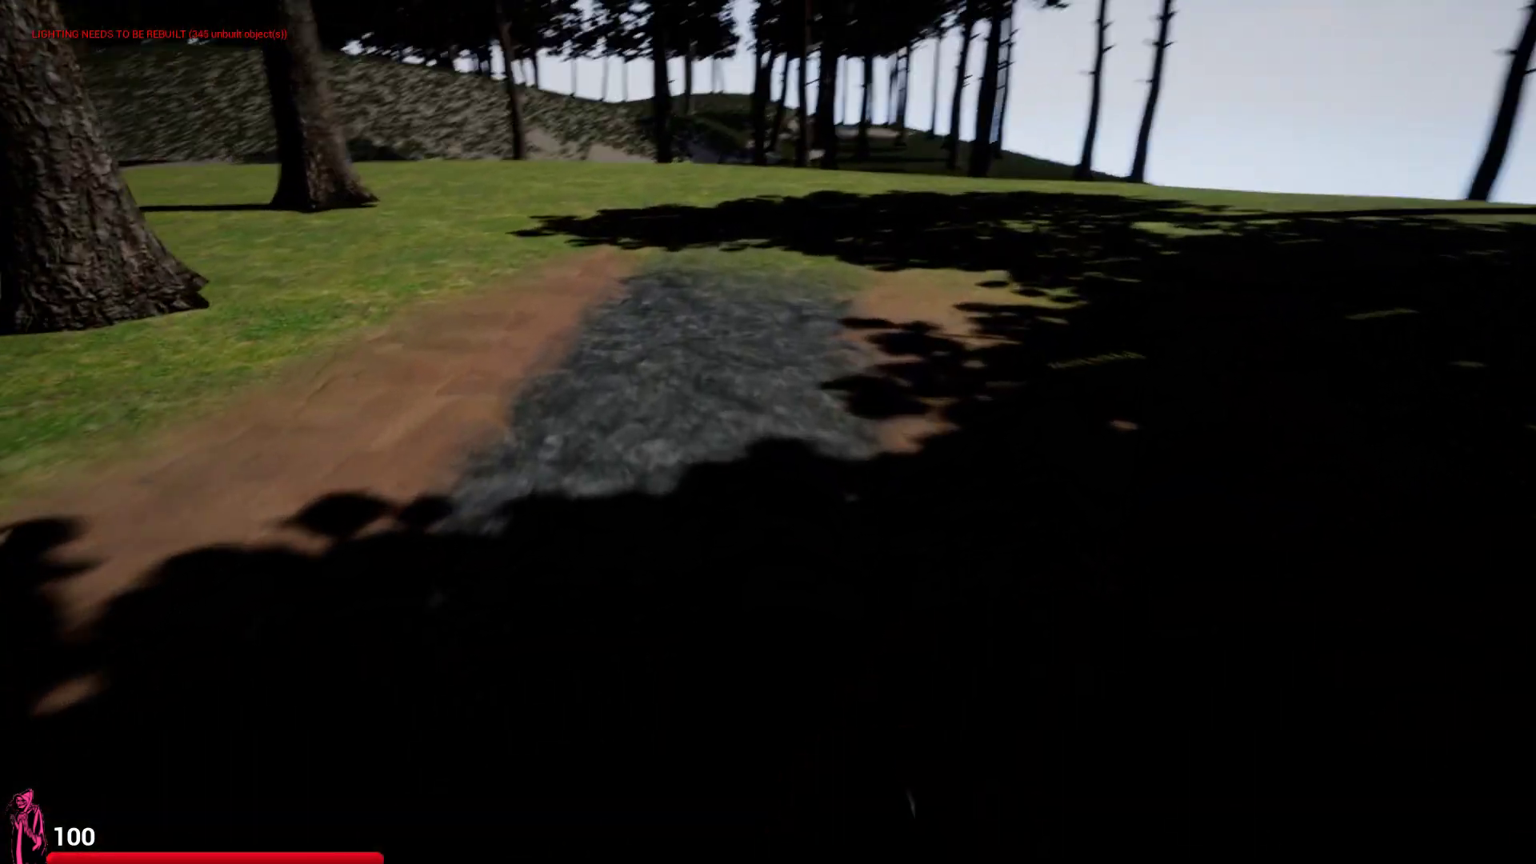
{"action": "key", "text": "w"}
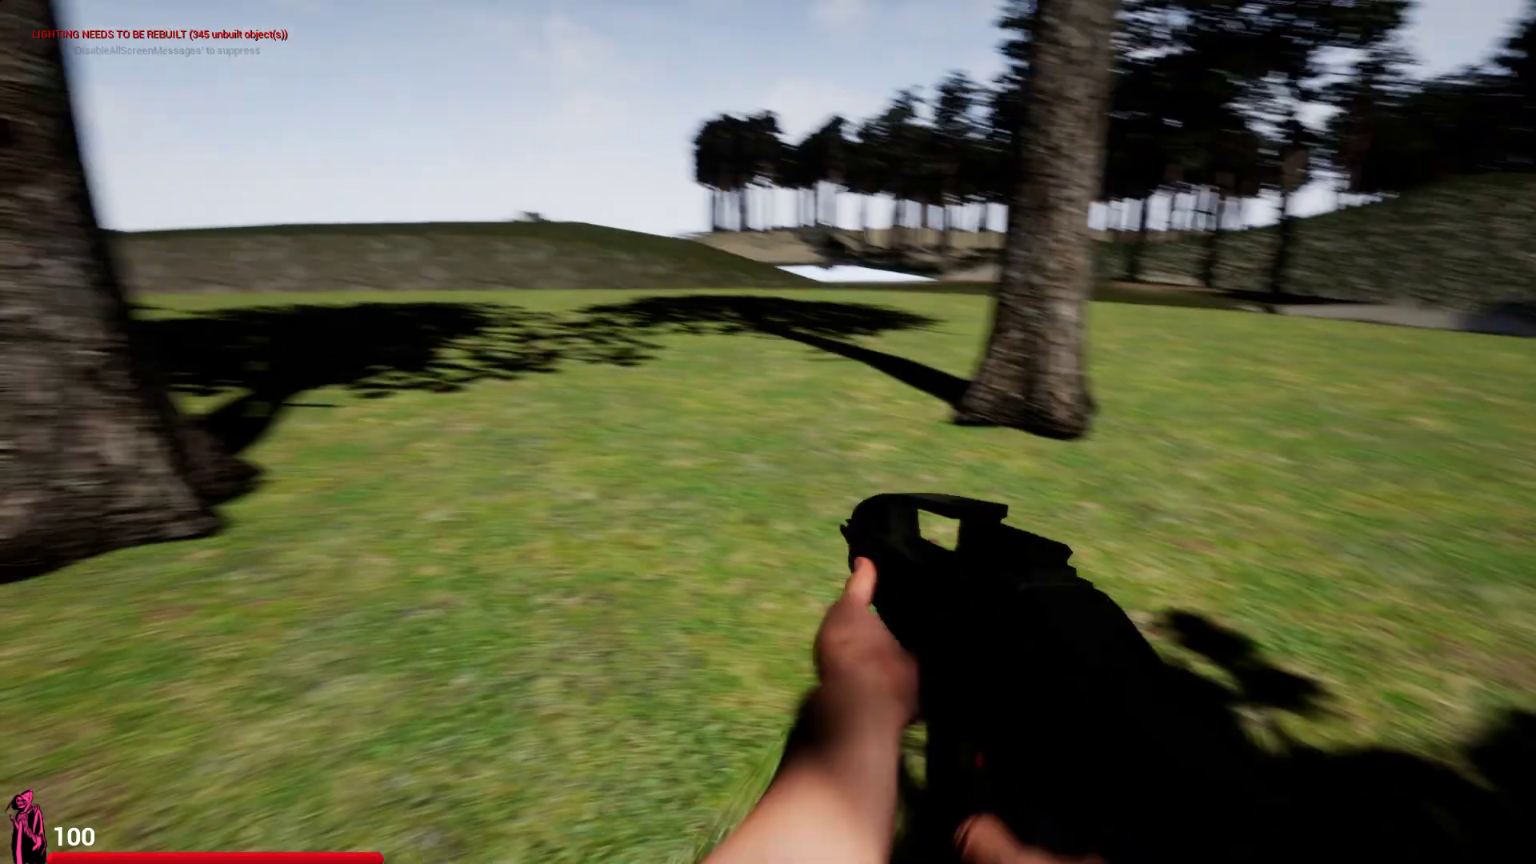
Step: Walk back through the trees and painted clearing, stop the game preview, and view the landscape from beyond its edge
{"action": "key", "text": "s"}
{"action": "key", "text": "w"}
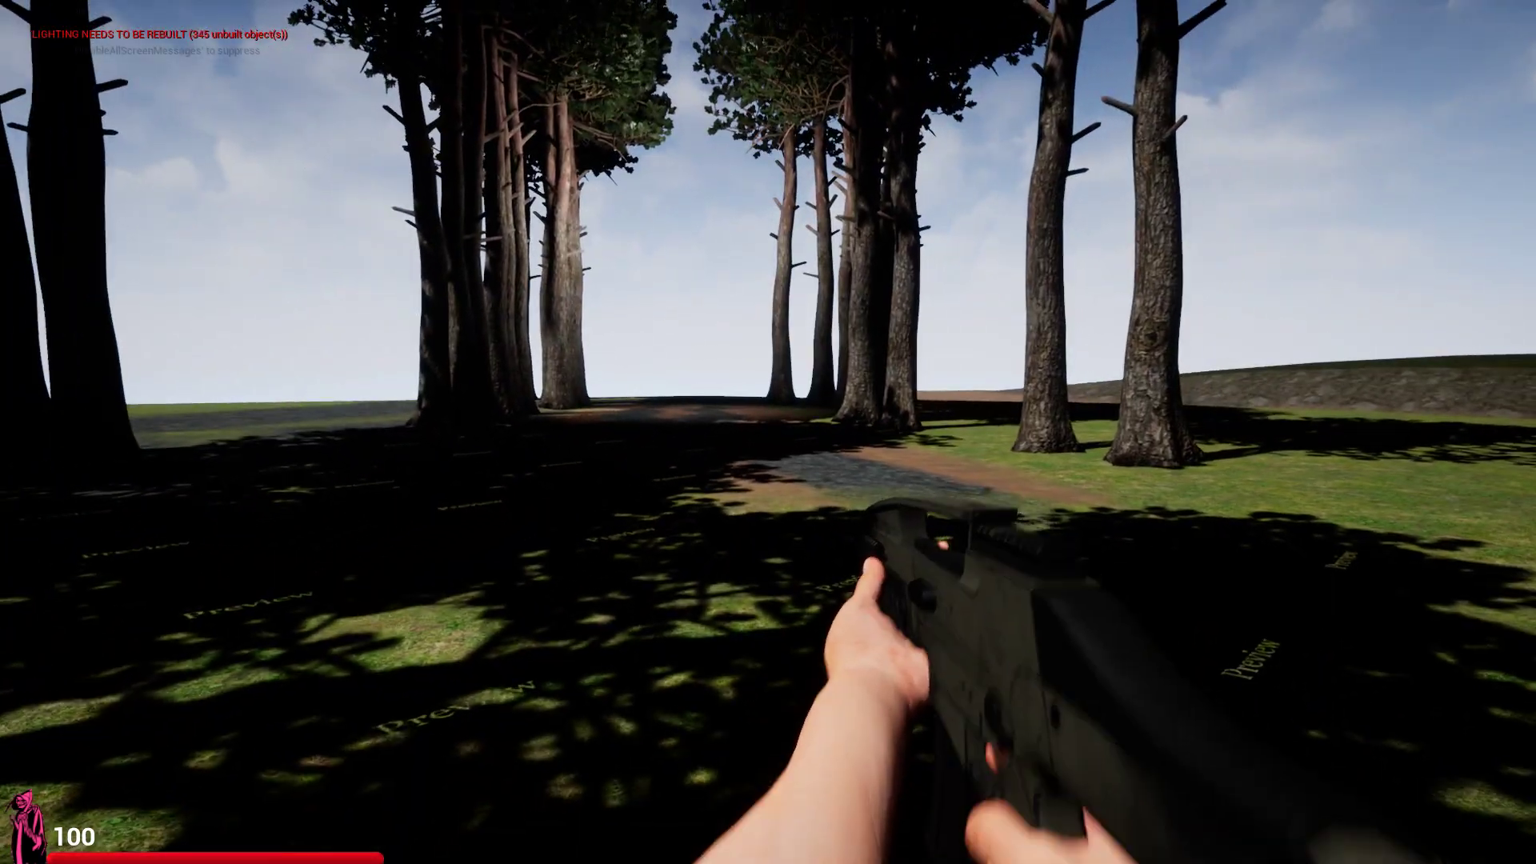
{"action": "key", "text": "w"}
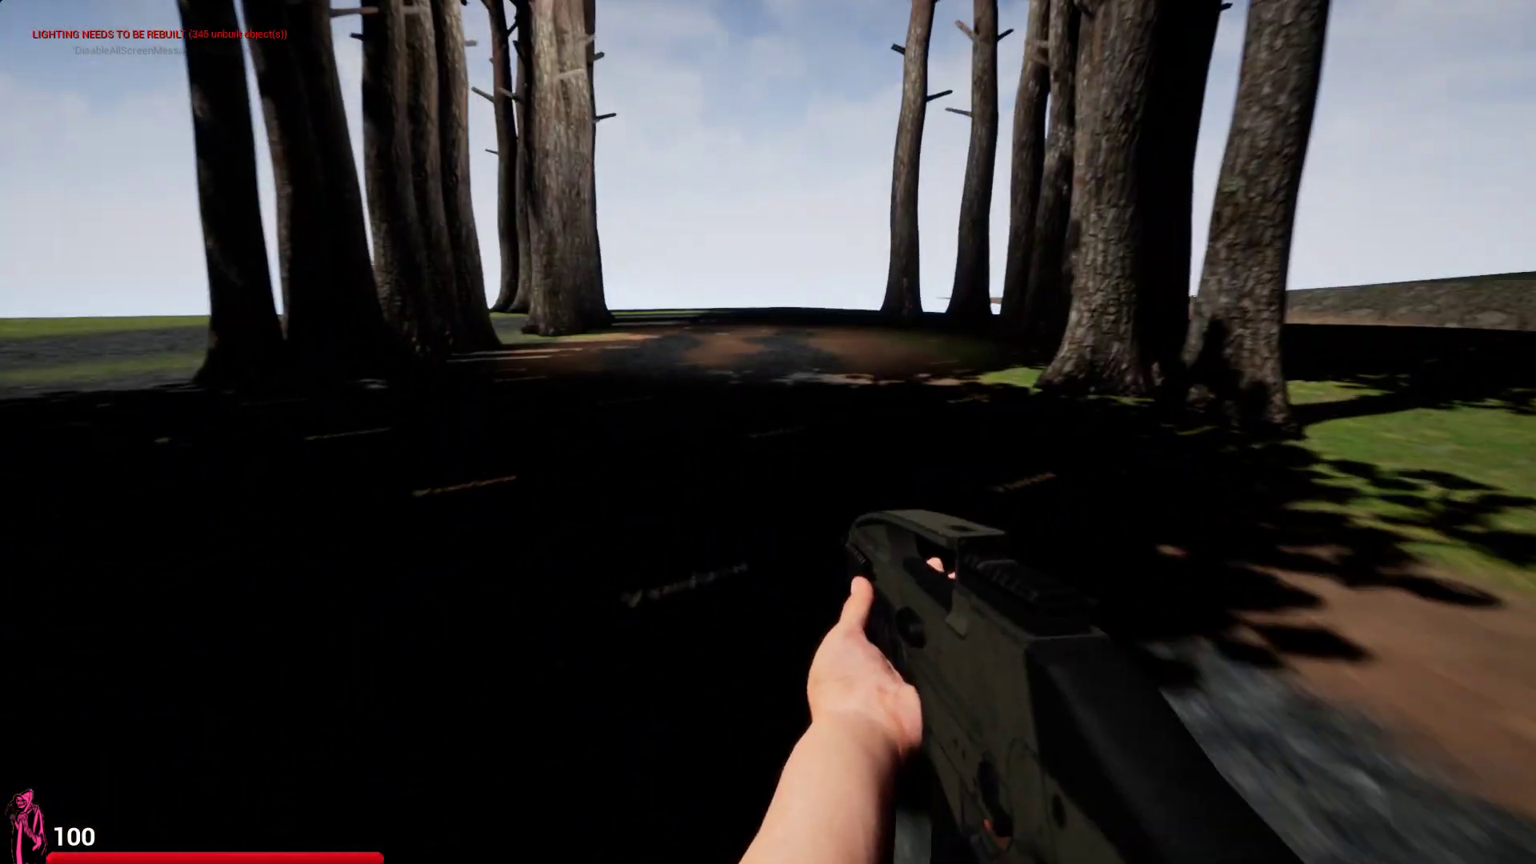
{"action": "key", "text": "w"}
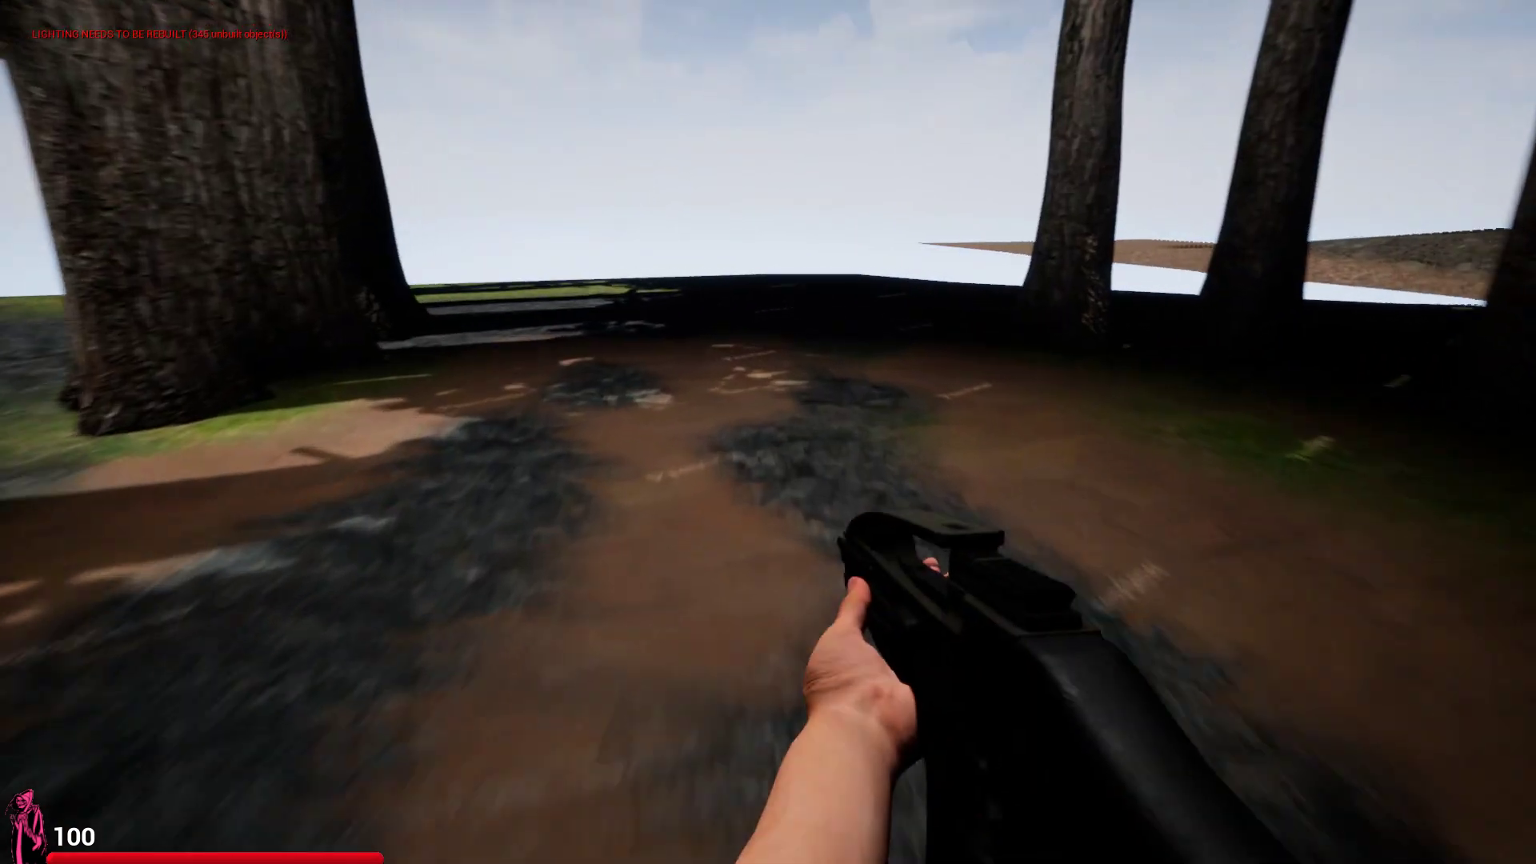
{"action": "key", "text": "w"}
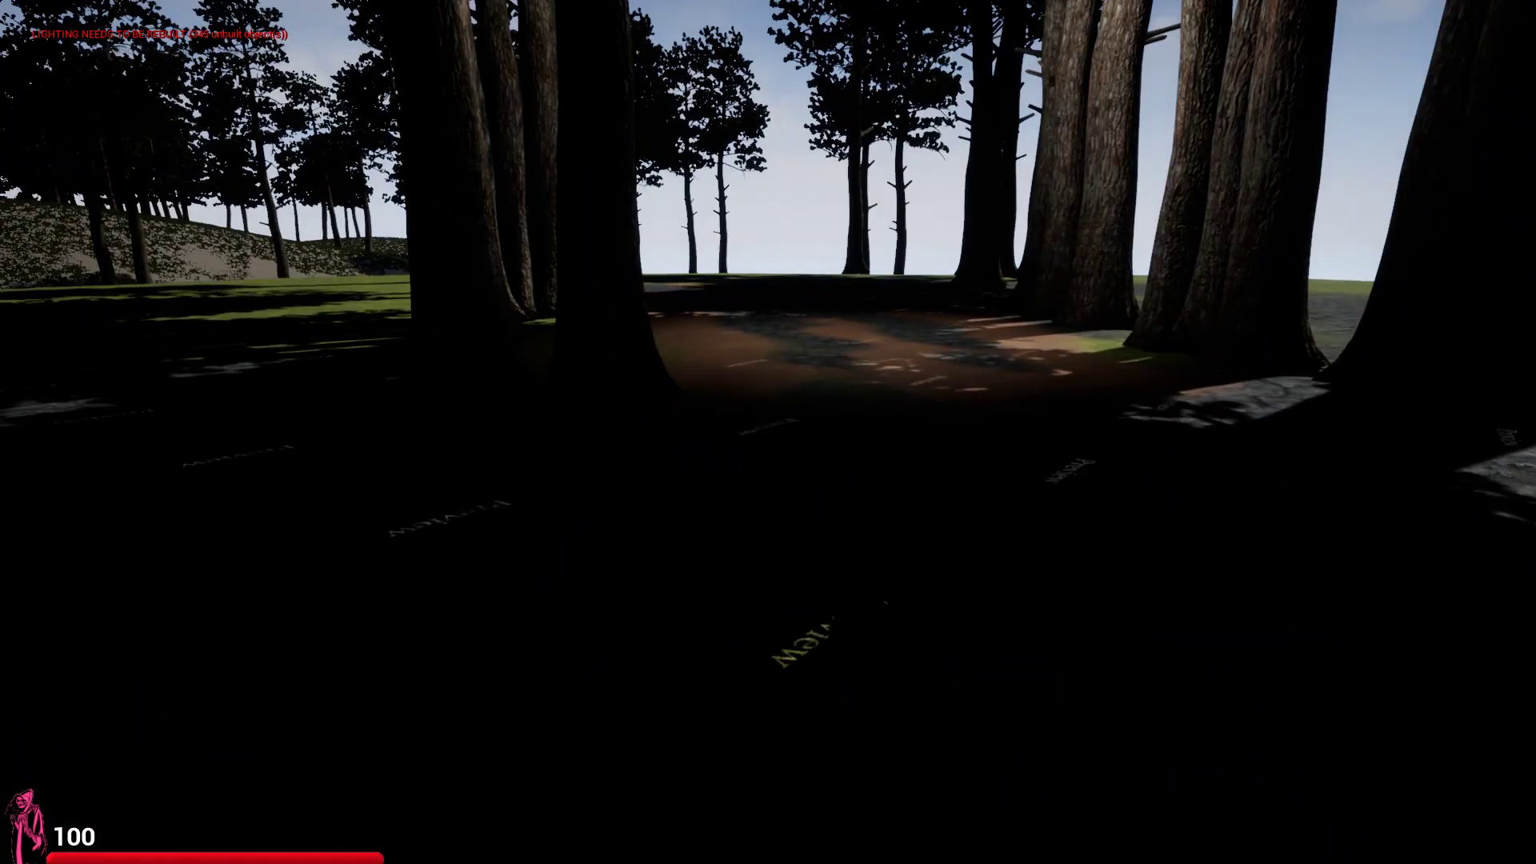
{"action": "key", "text": "F11"}
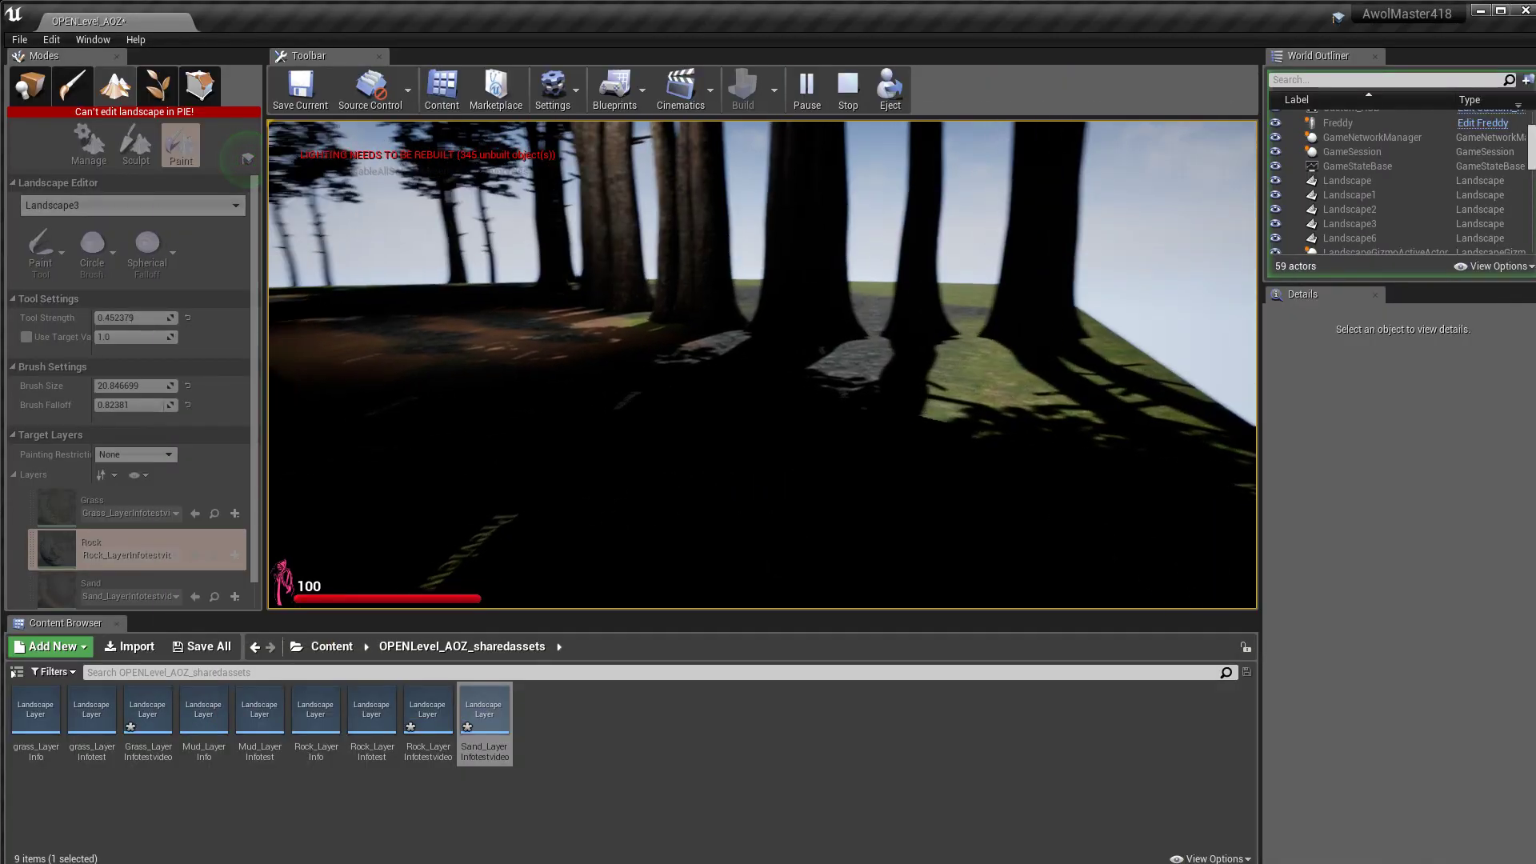
{"action": "key", "text": "Escape"}
{"action": "key", "text": "s"}
{"action": "mouse_move", "coordinate": [763, 365]}
{"action": "right_mouse_down"}
{"action": "mouse_move", "coordinate": [808, 336]}
{"action": "mouse_move", "coordinate": [752, 452]}
{"action": "mouse_move", "coordinate": [713, 288]}
{"action": "right_mouse_up"}
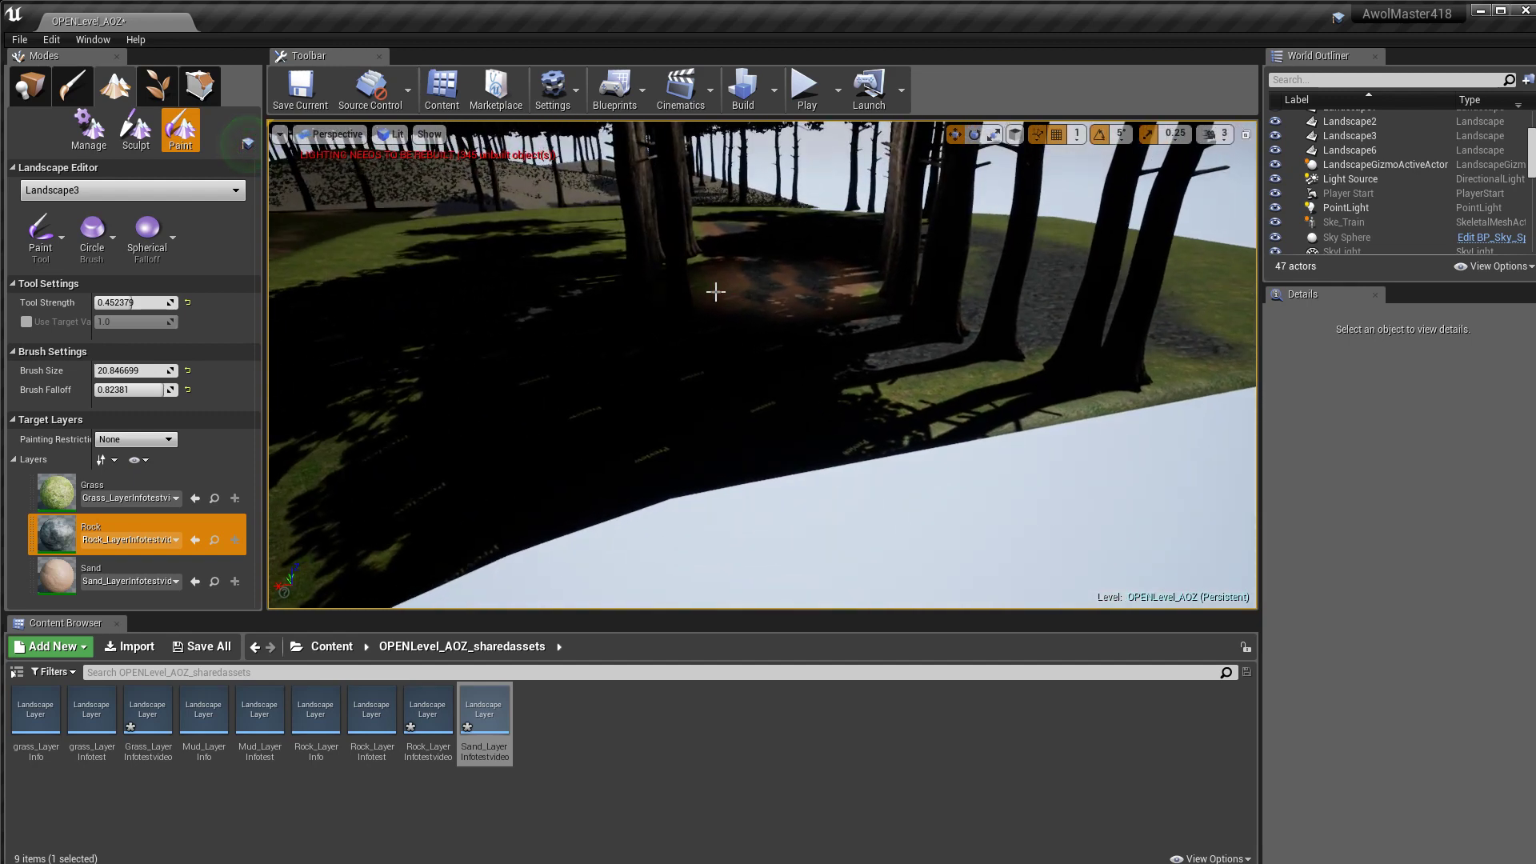
{"action": "right_click_drag", "start_coordinate": [715, 291], "coordinate": [545, 485]}
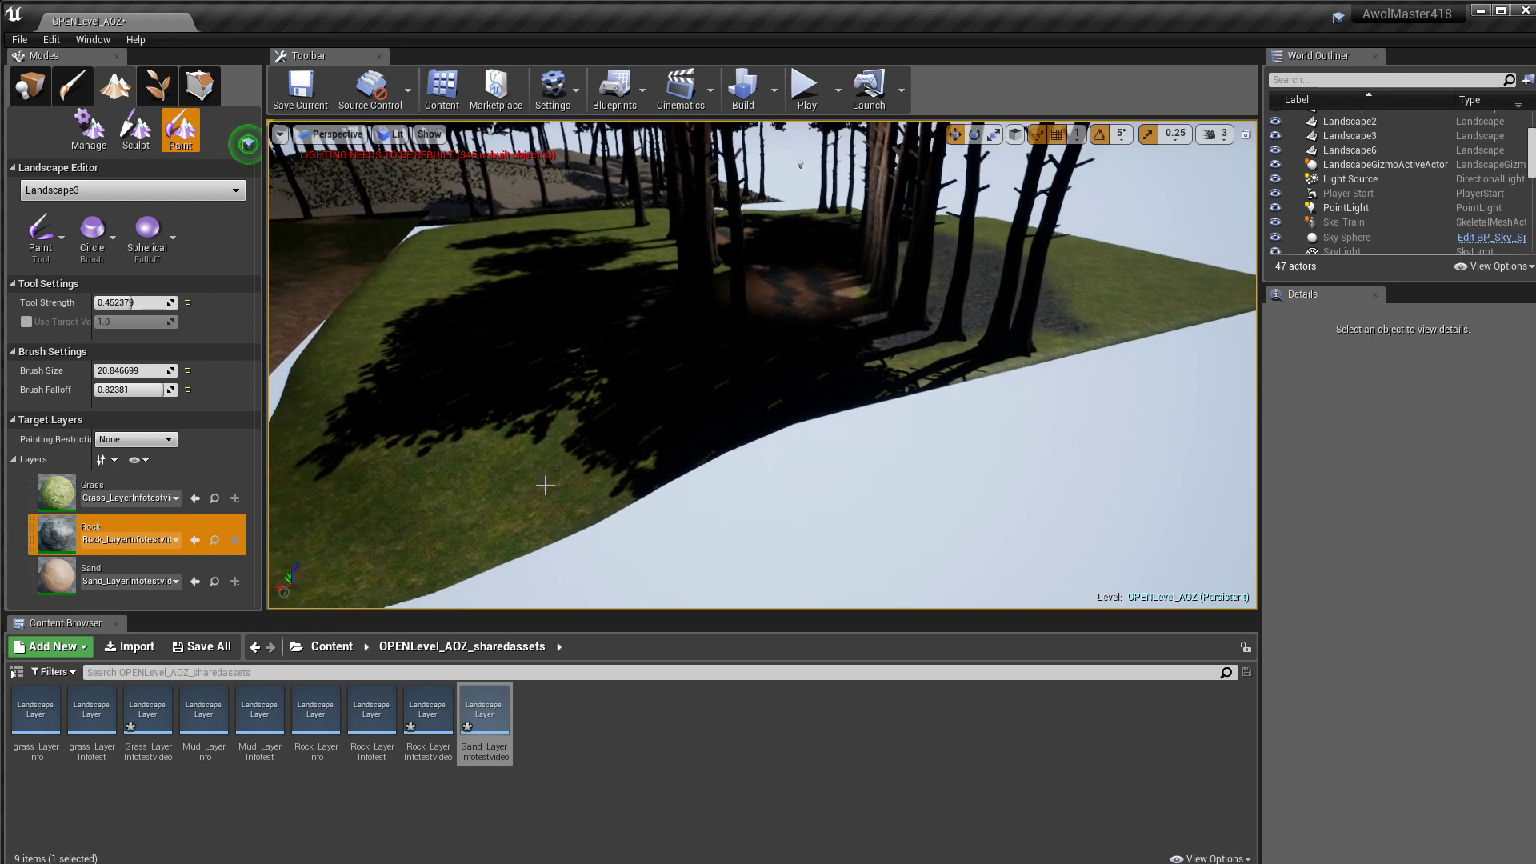
Step: Search the whole Content folder for "master" and browse through the matching materials
{"action": "left_click", "coordinate": [331, 647]}
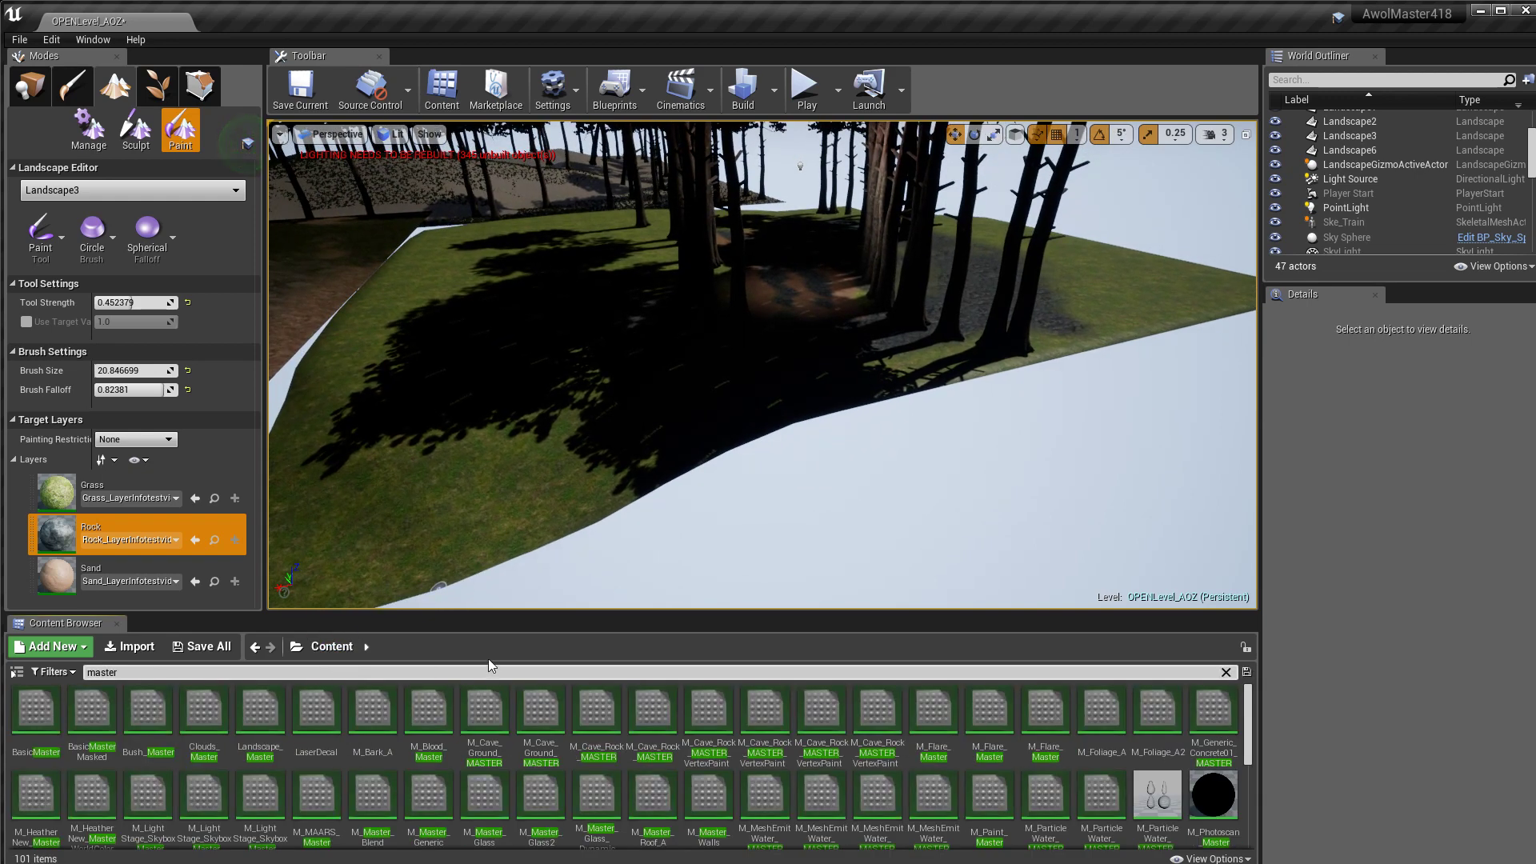
{"action": "scroll", "coordinate": [551, 774], "scroll_direction": "down", "scroll_amount": 1}
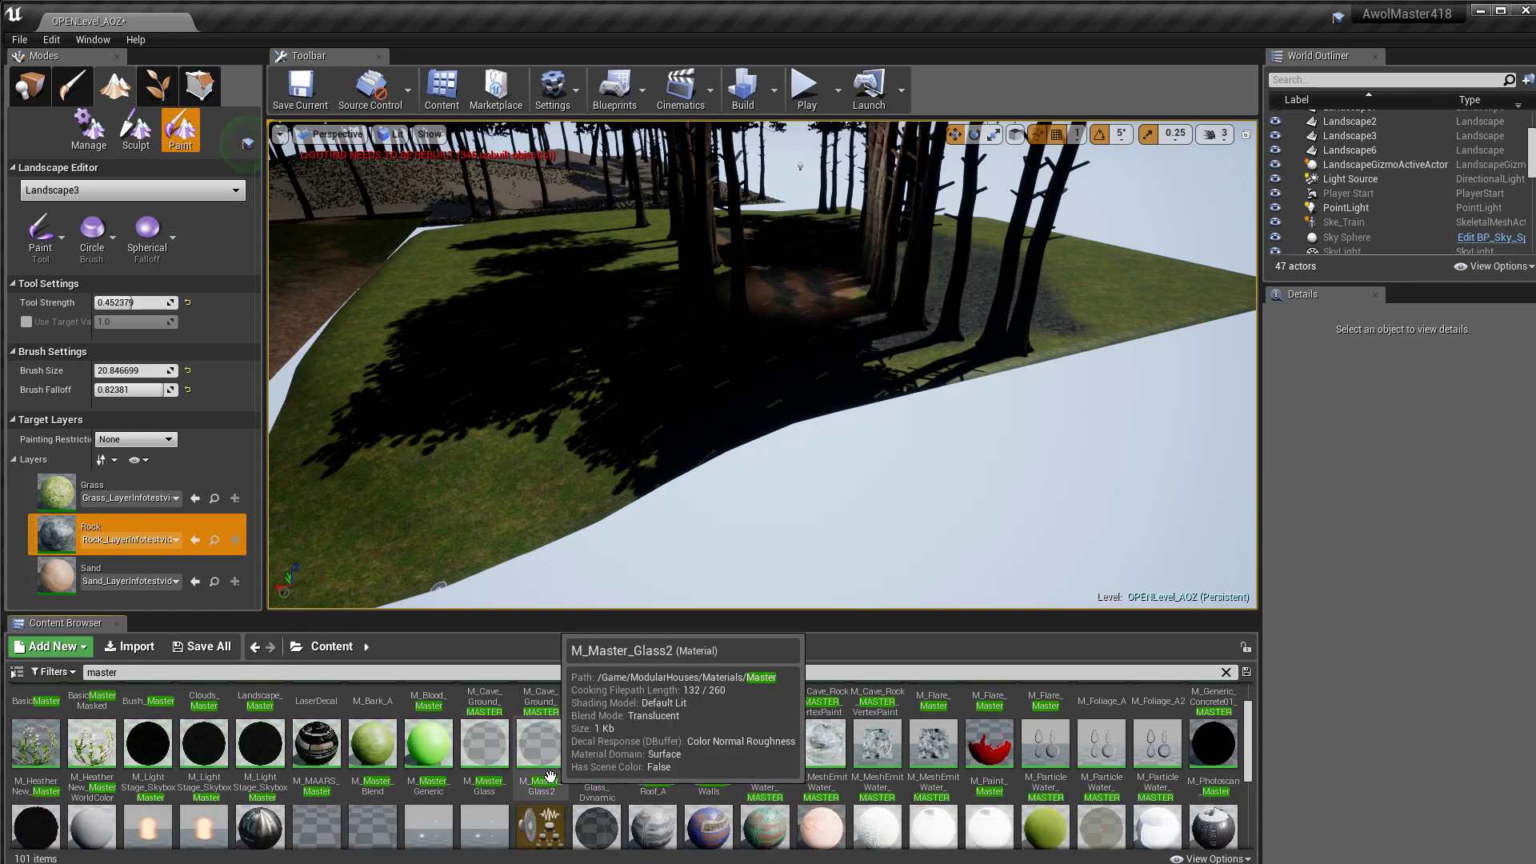
{"action": "scroll", "coordinate": [550, 774], "scroll_direction": "up", "scroll_amount": 1}
{"action": "scroll", "coordinate": [500, 771], "scroll_direction": "down", "scroll_amount": 1}
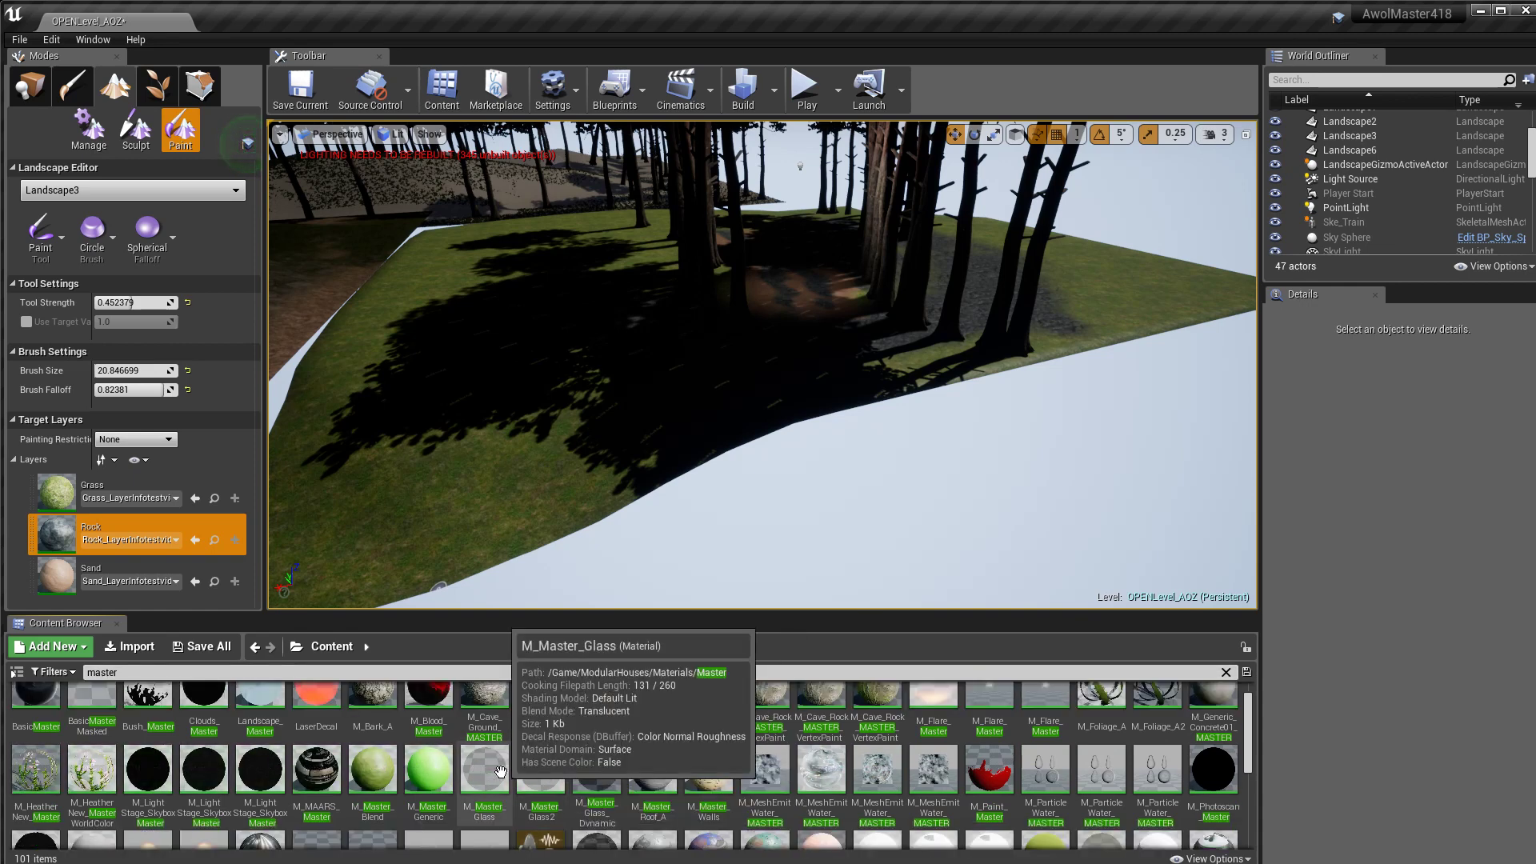
{"action": "scroll", "coordinate": [500, 771], "scroll_direction": "down", "scroll_amount": 1}
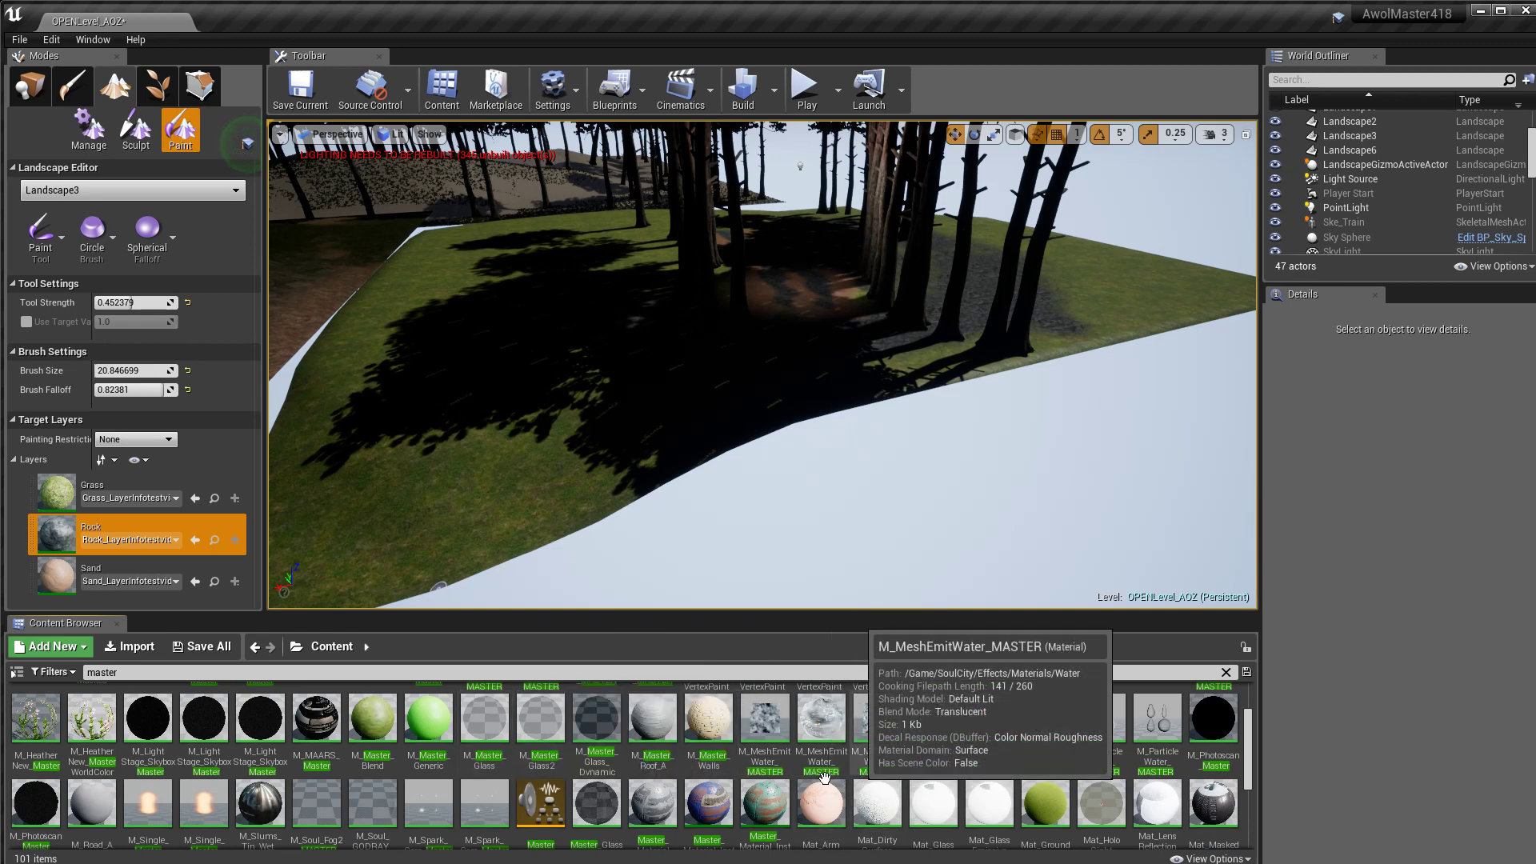
{"action": "scroll", "coordinate": [815, 780], "scroll_direction": "down", "scroll_amount": 1}
{"action": "scroll", "coordinate": [800, 782], "scroll_direction": "down", "scroll_amount": 2}
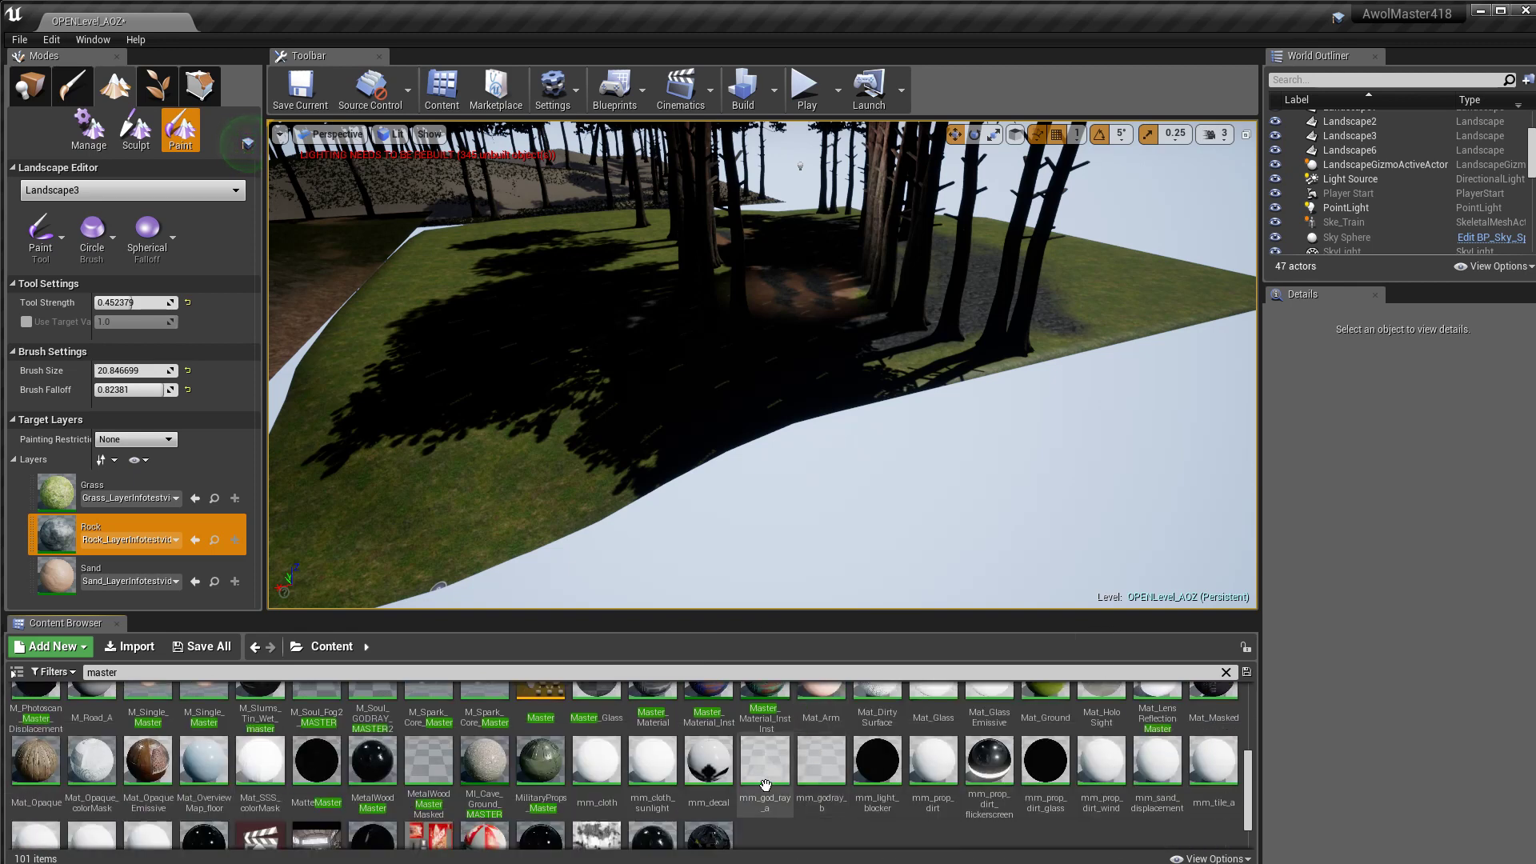
{"action": "scroll", "coordinate": [765, 786], "scroll_direction": "down", "scroll_amount": 1}
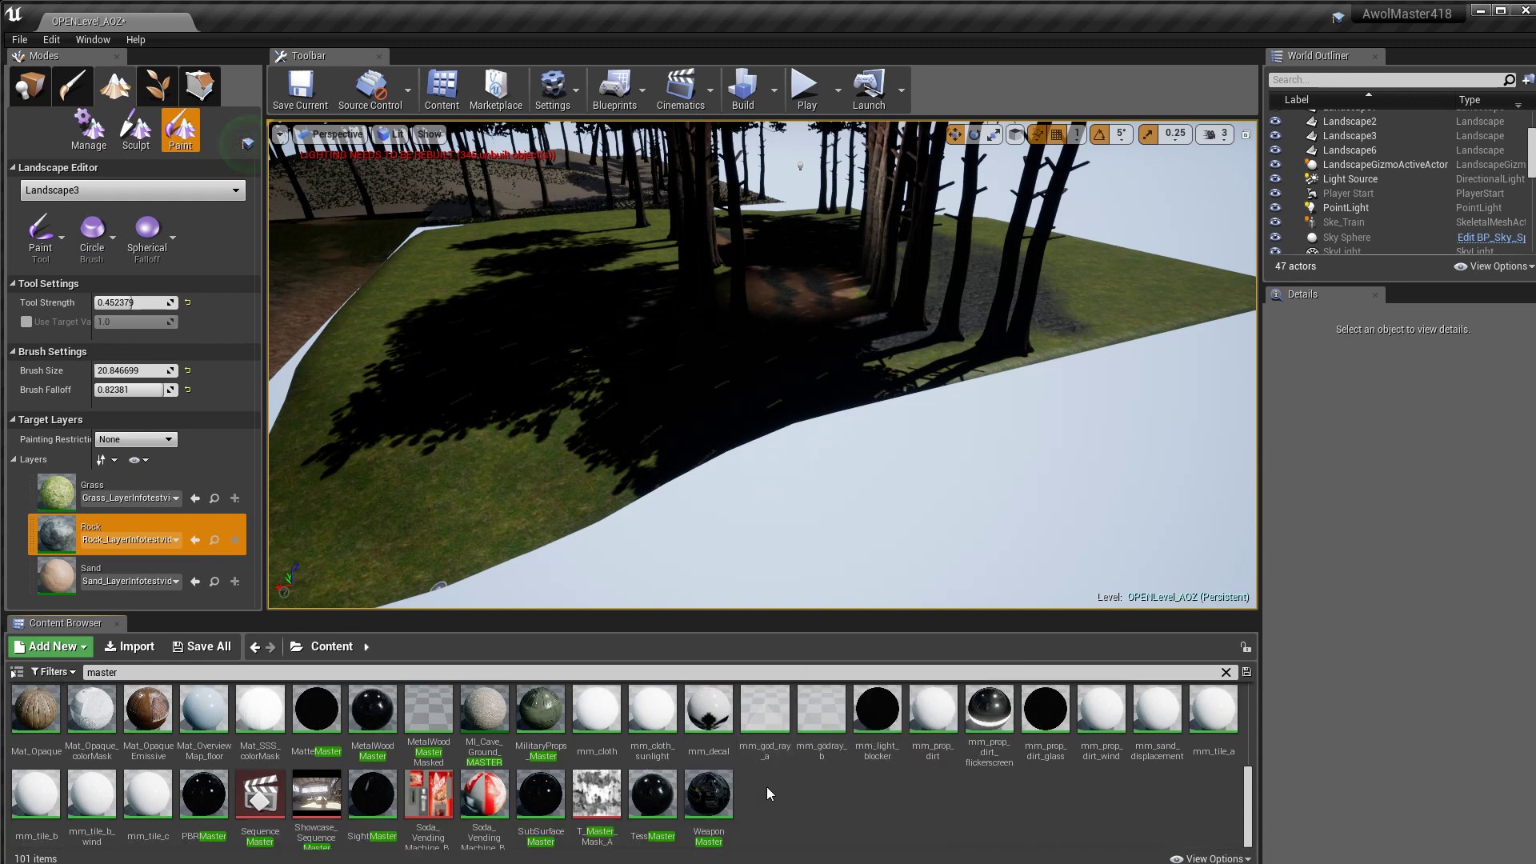
{"action": "scroll", "coordinate": [766, 786], "scroll_direction": "up", "scroll_amount": 1}
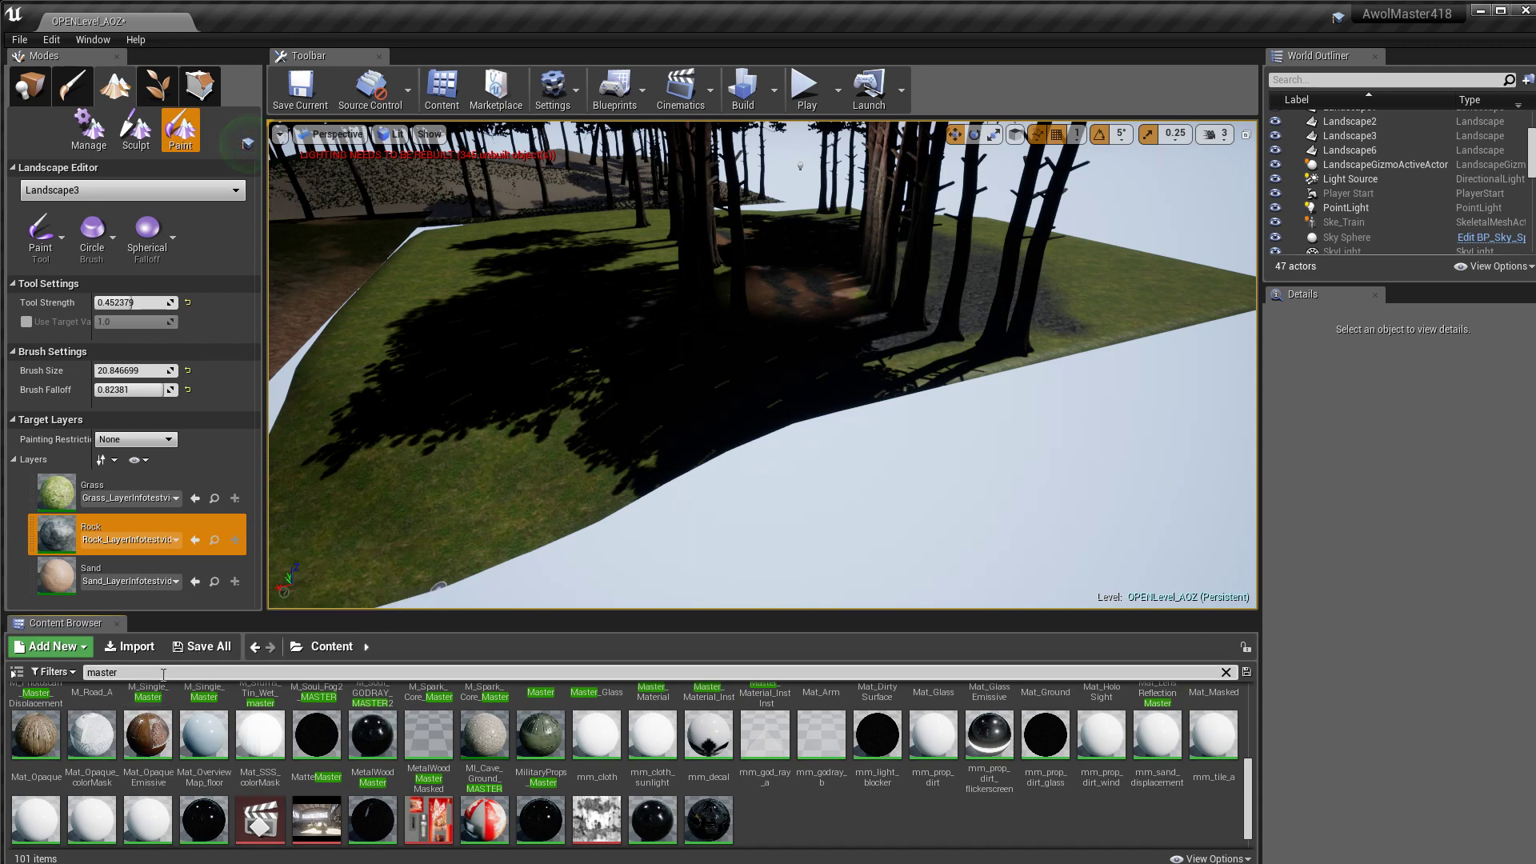
Step: Search the Content folder for "texture" and browse through the texture assets
{"action": "type", "text": "texture"}
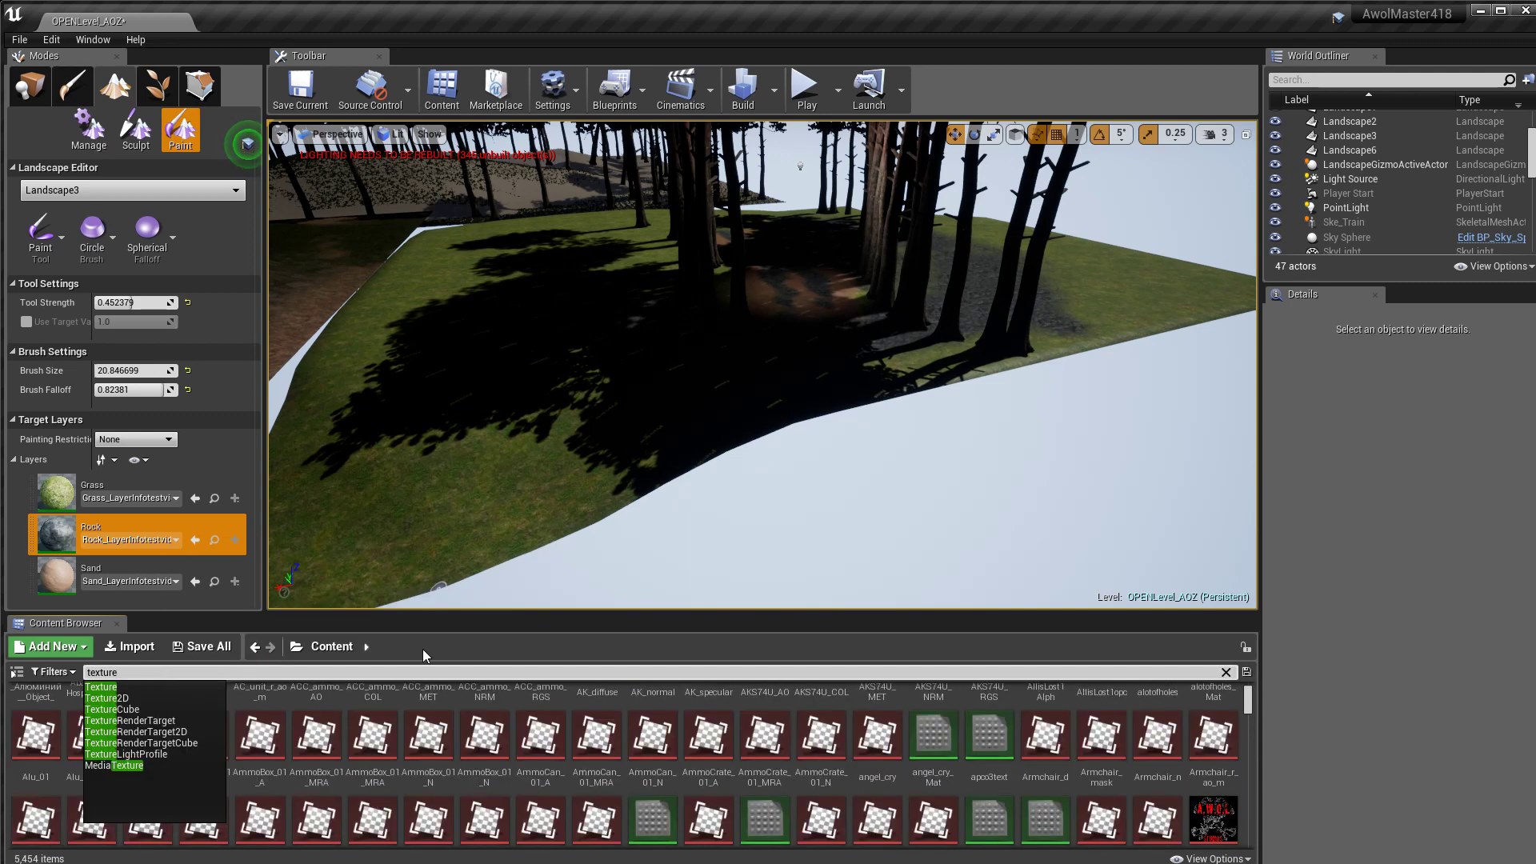
{"action": "key", "text": "Return"}
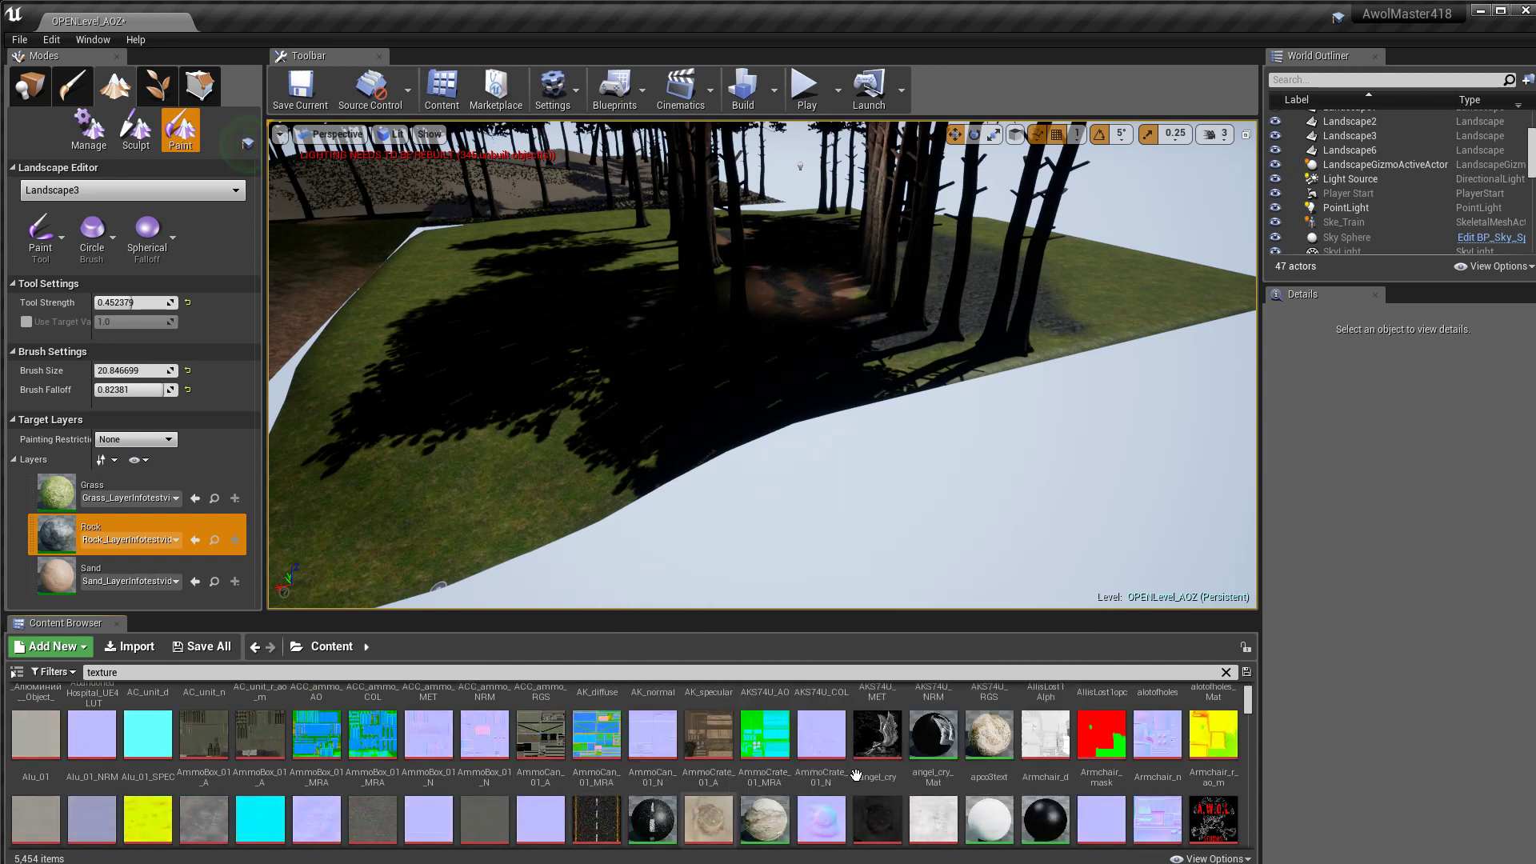
{"action": "scroll", "coordinate": [605, 804], "scroll_direction": "down", "scroll_amount": 5}
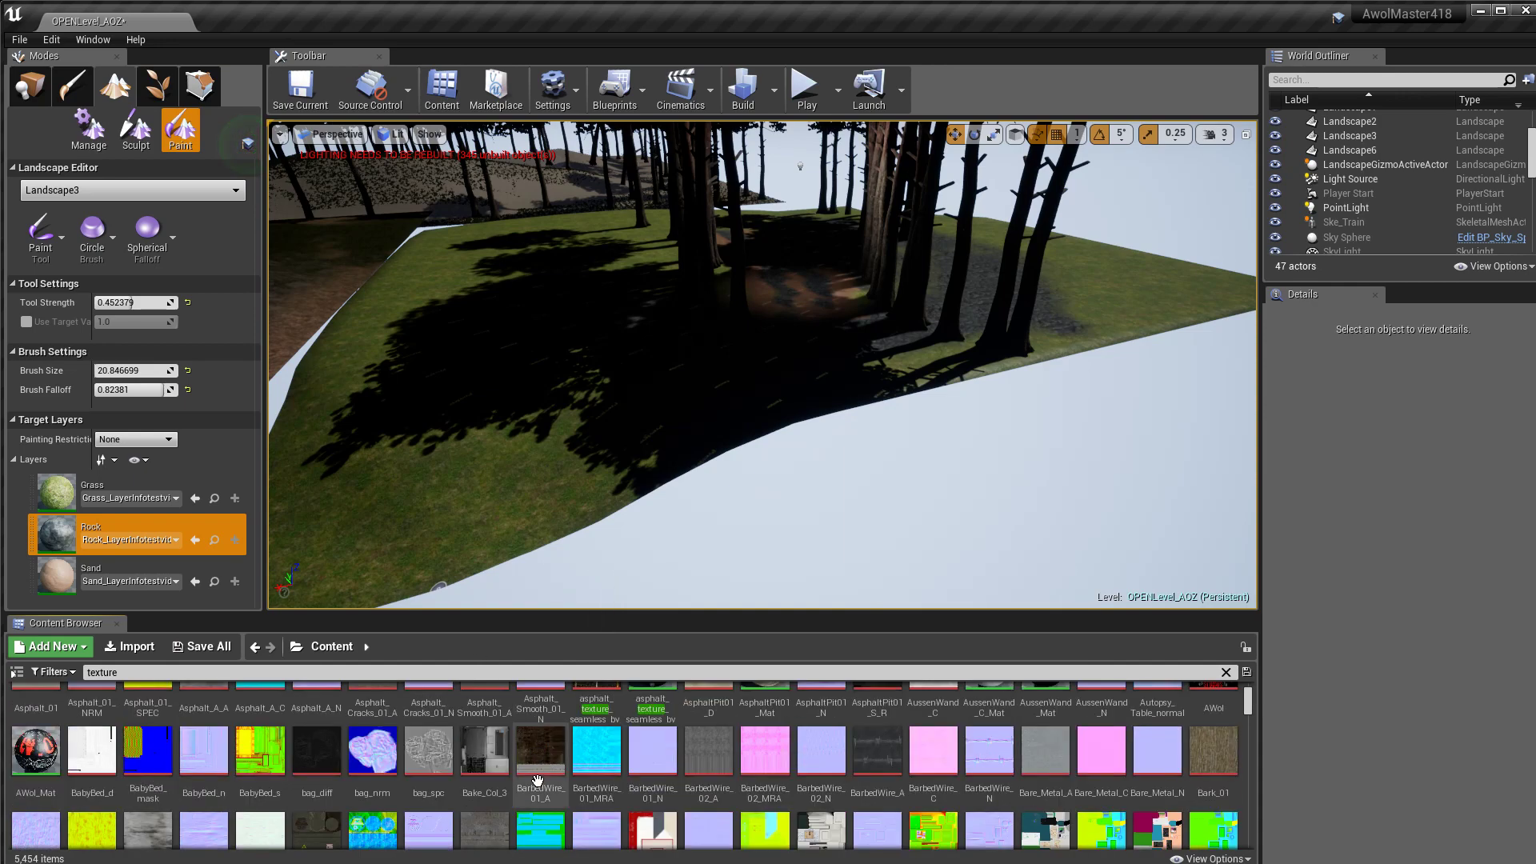
{"action": "scroll", "coordinate": [541, 779], "scroll_direction": "down", "scroll_amount": 10}
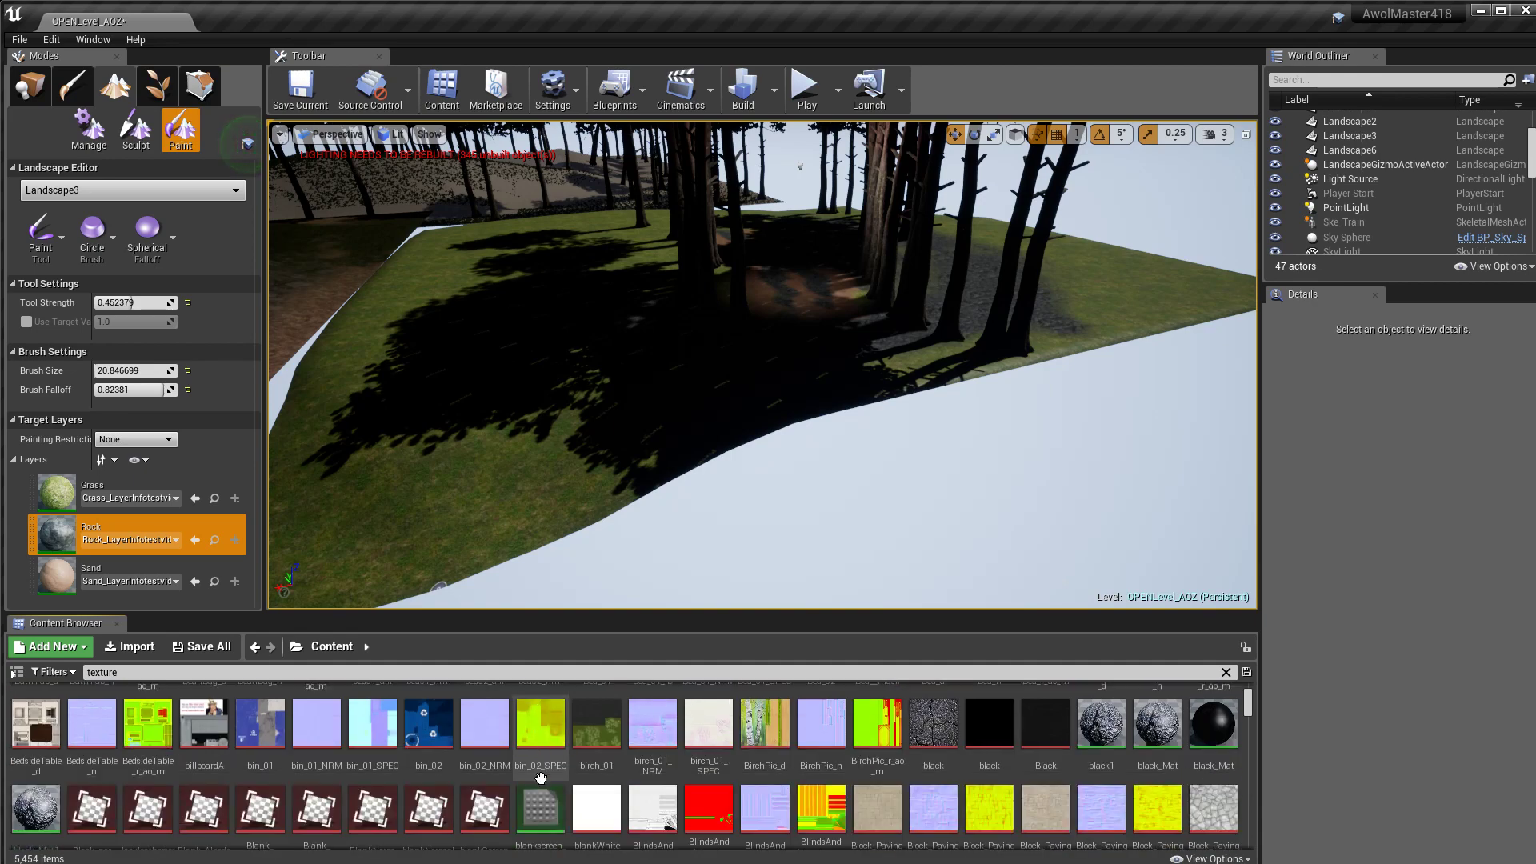
{"action": "scroll", "coordinate": [541, 778], "scroll_direction": "down", "scroll_amount": 1}
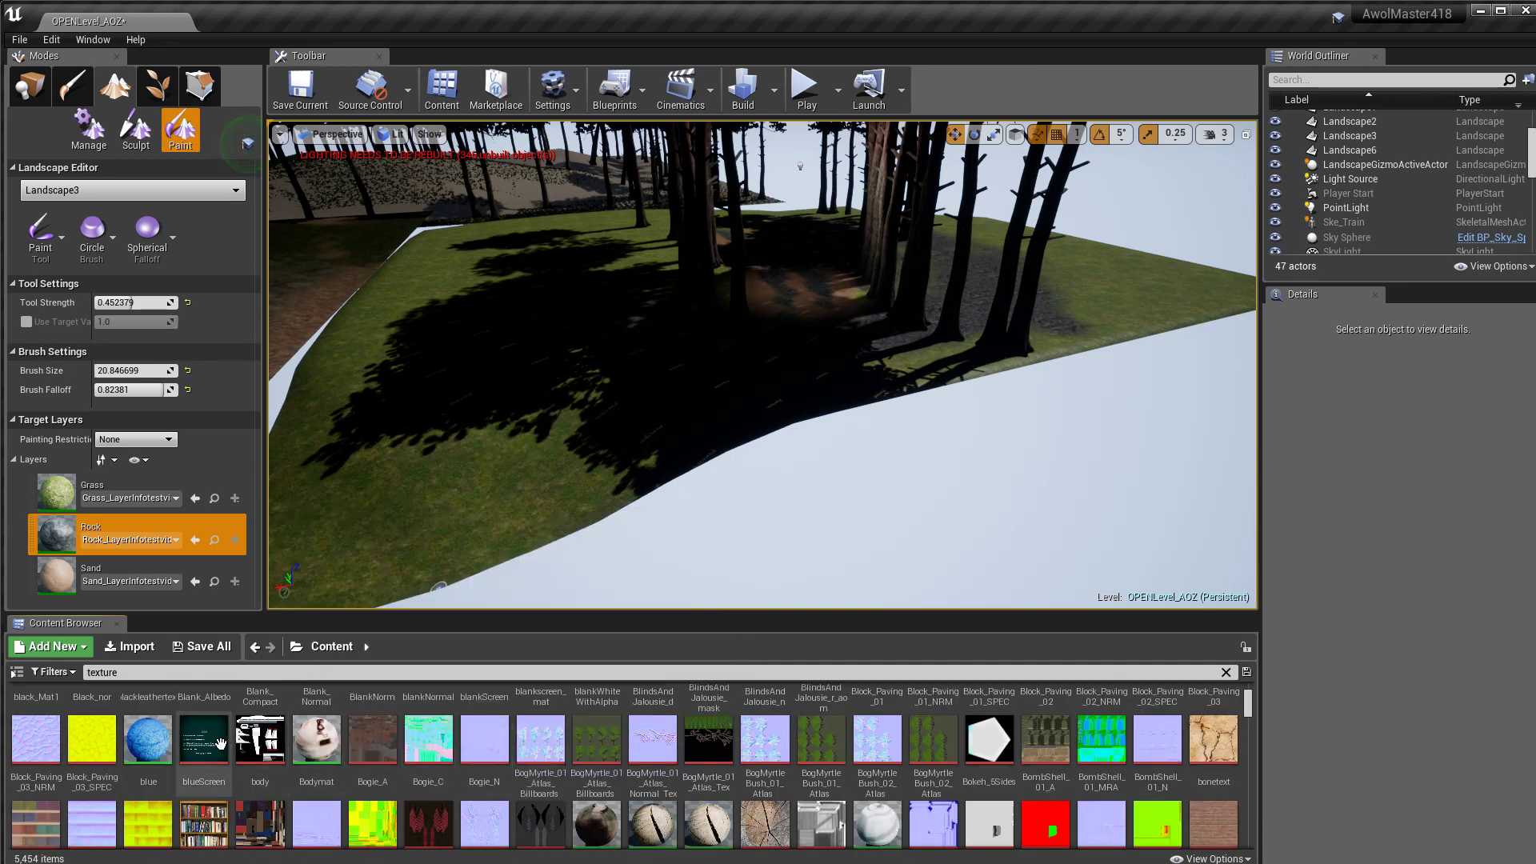
Step: Open the blueScreen texture to inspect it, minimize its editor and browse further through the textures
{"action": "mouse_move", "coordinate": [220, 745]}
{"action": "double_click", "coordinate": [221, 744]}
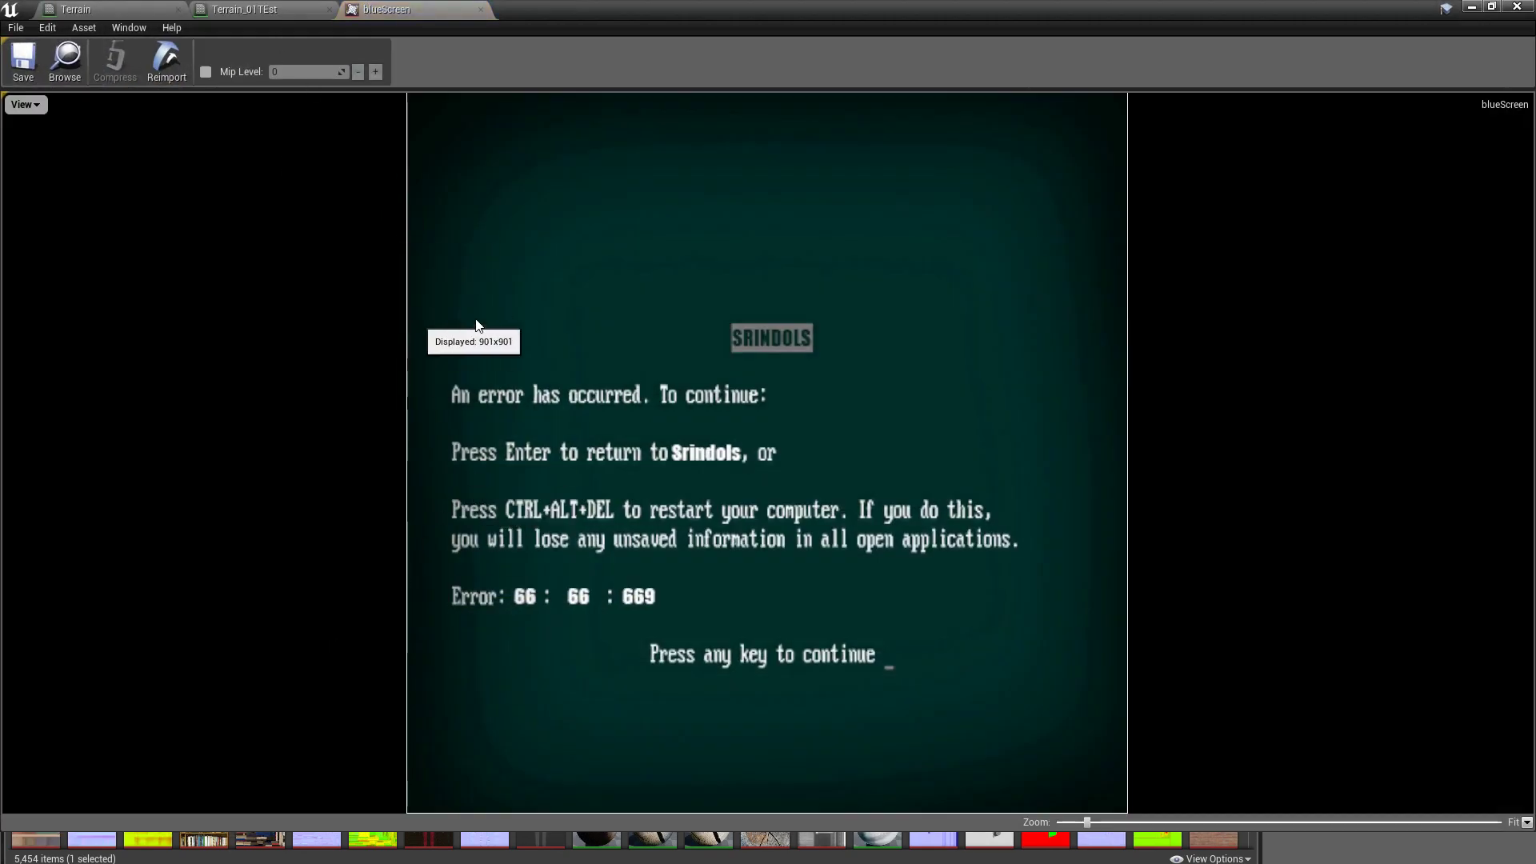
{"action": "scroll", "coordinate": [1465, 253], "scroll_direction": "down", "scroll_amount": 5}
{"action": "left_click", "coordinate": [1471, 7]}
{"action": "scroll", "coordinate": [389, 786], "scroll_direction": "down", "scroll_amount": 10}
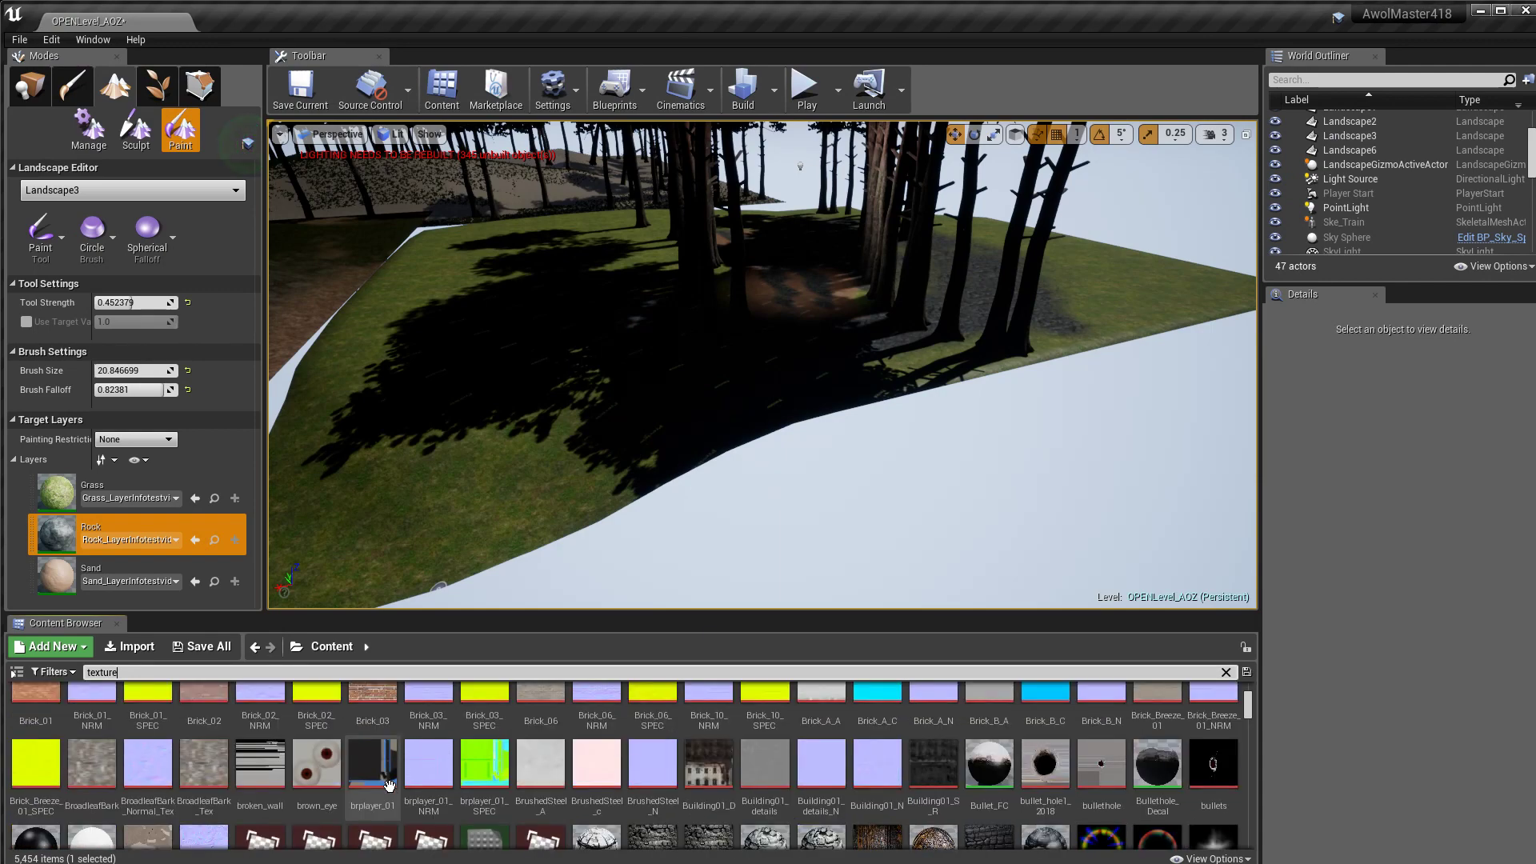
Step: Find Landscape_Master with a "master" search, examine the layer groups in its material graph and close its editor
{"action": "scroll", "coordinate": [389, 785], "scroll_direction": "down", "scroll_amount": 1}
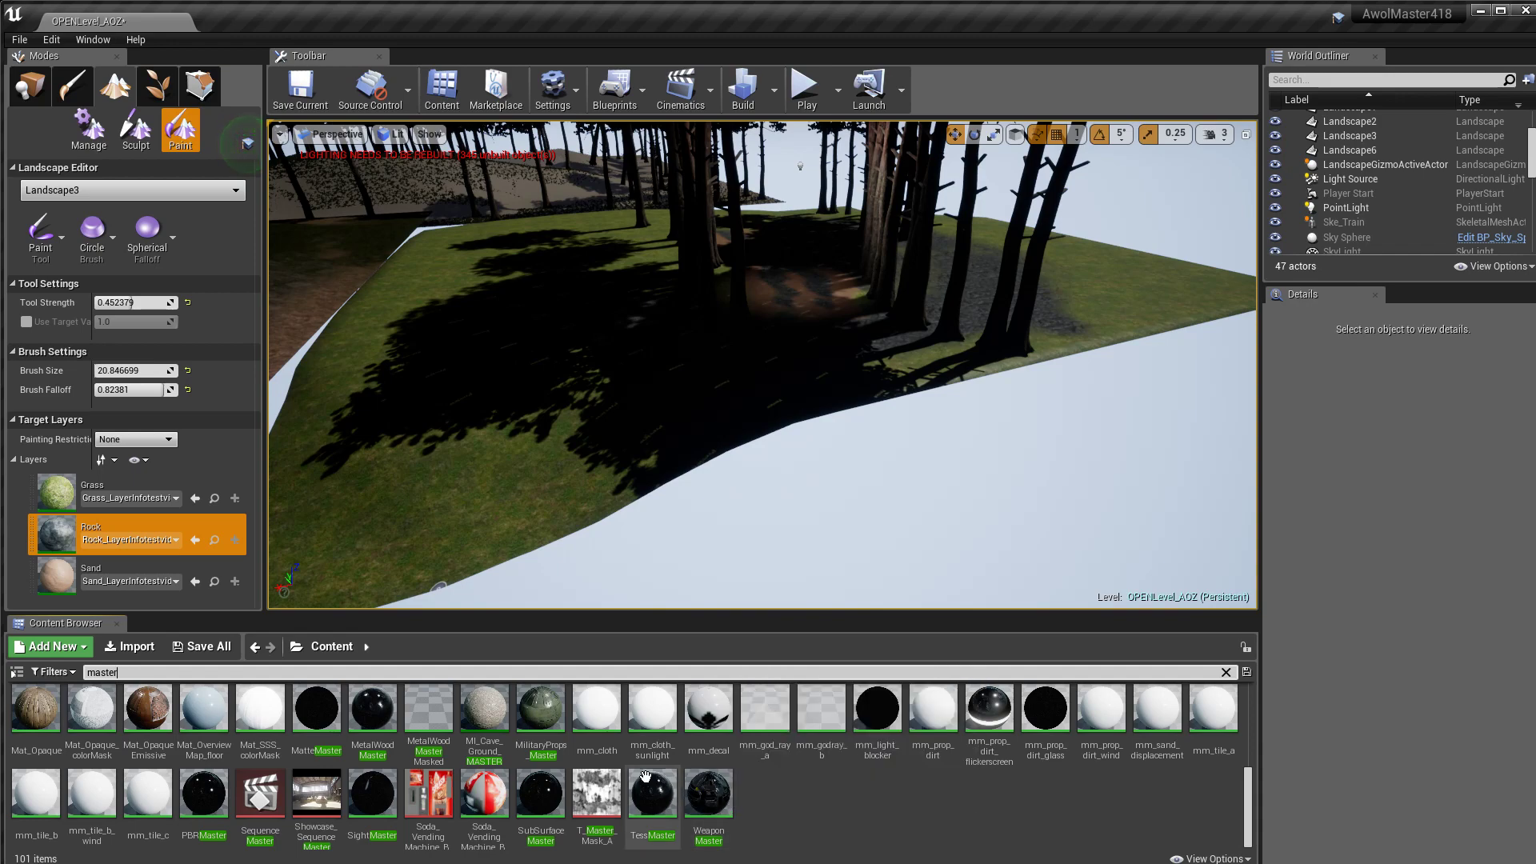
{"action": "scroll", "coordinate": [704, 797], "scroll_direction": "up", "scroll_amount": 5}
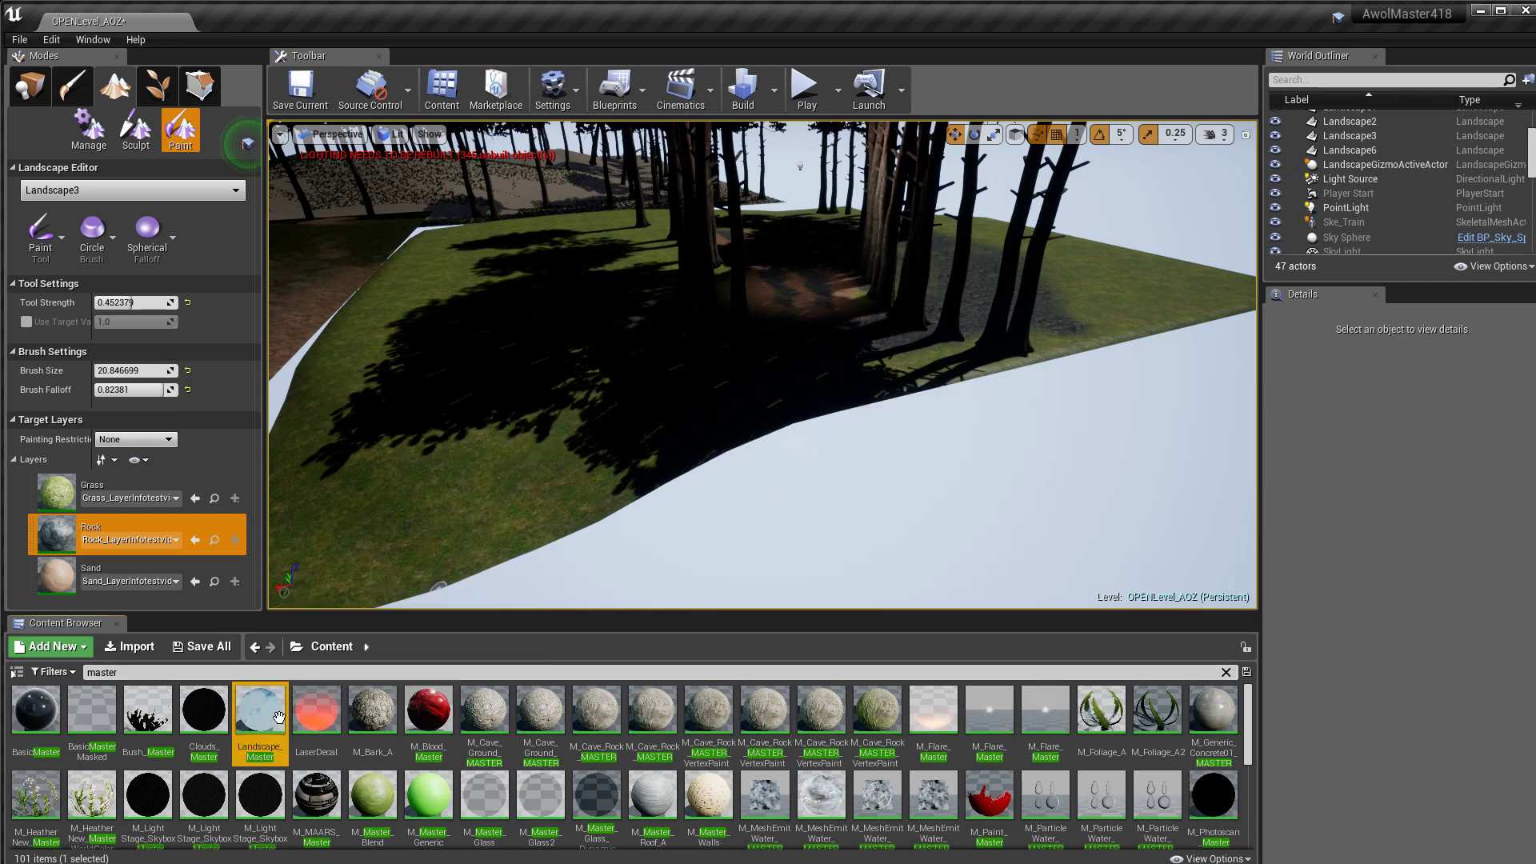
{"action": "scroll", "coordinate": [528, 475], "scroll_direction": "down", "scroll_amount": 3}
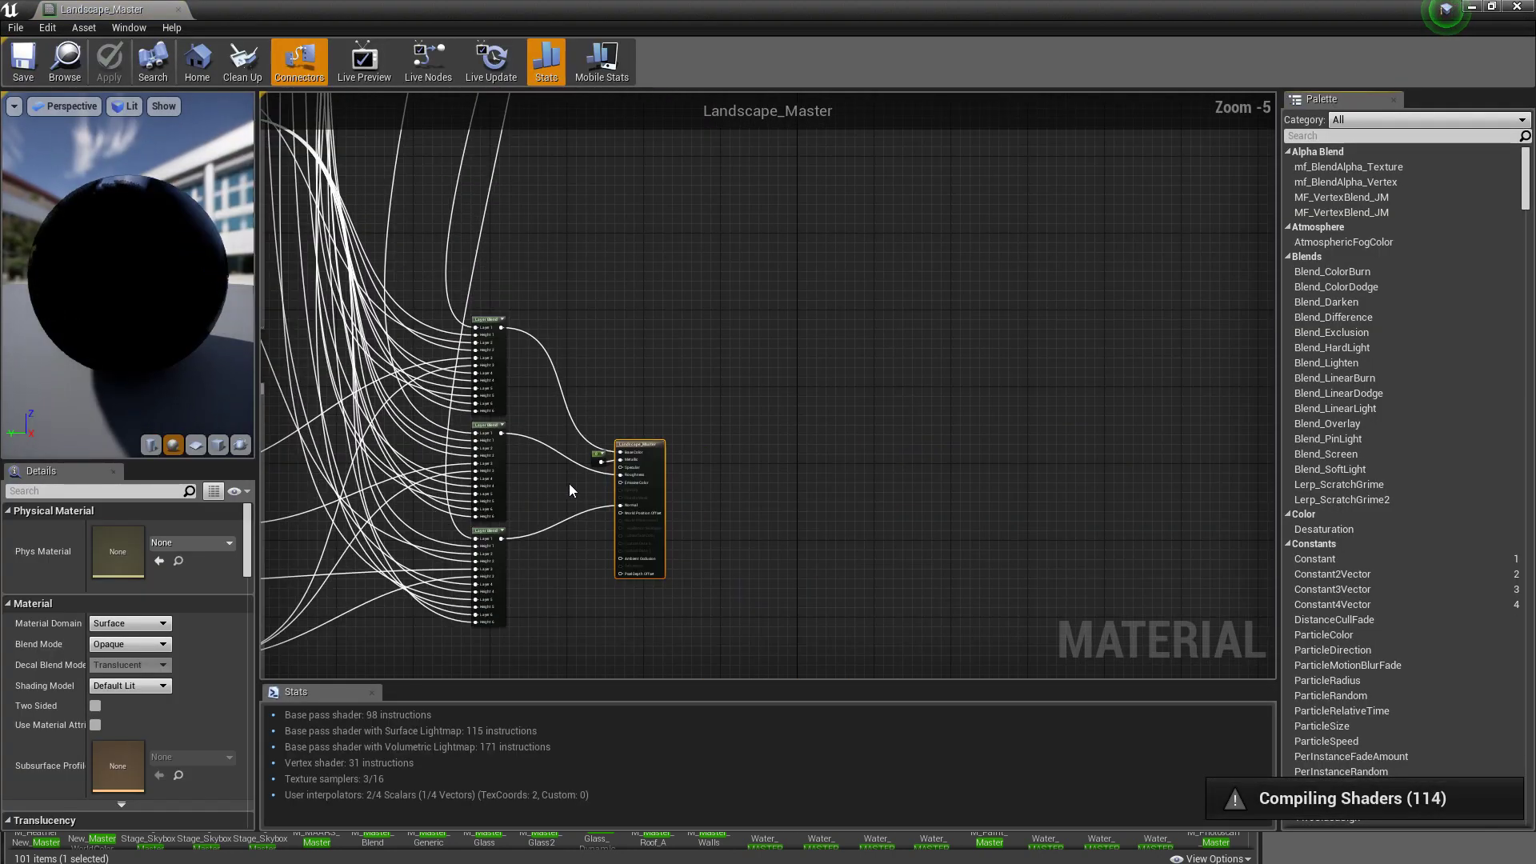
{"action": "scroll", "coordinate": [809, 410], "scroll_direction": "down", "scroll_amount": 2}
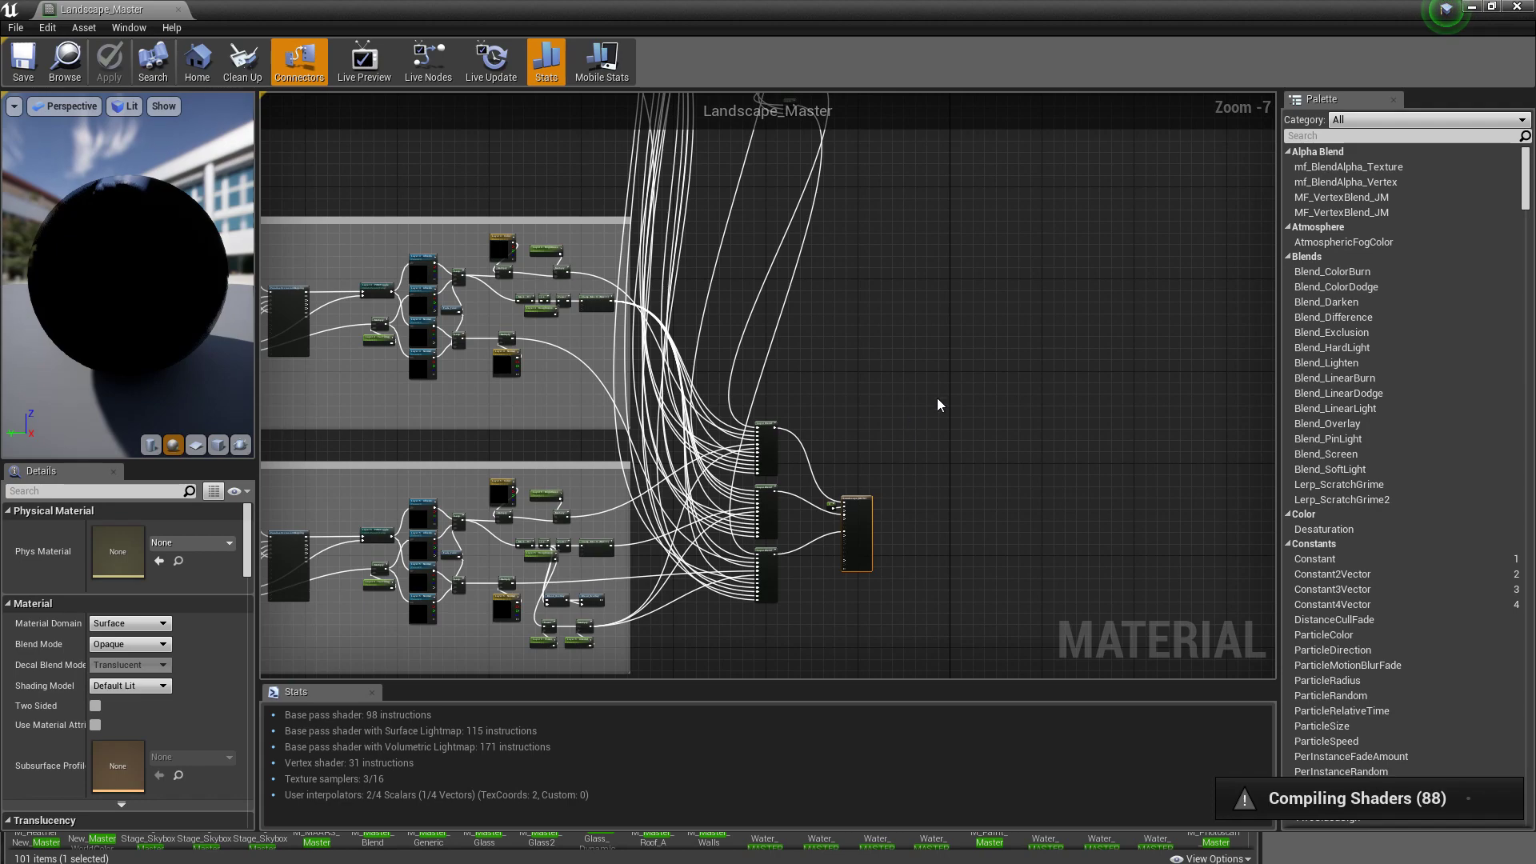
{"action": "scroll", "coordinate": [944, 424], "scroll_direction": "down", "scroll_amount": 4}
{"action": "right_click_drag", "start_coordinate": [1020, 413], "coordinate": [1047, 570]}
{"action": "scroll", "coordinate": [1063, 515], "scroll_direction": "down", "scroll_amount": 1}
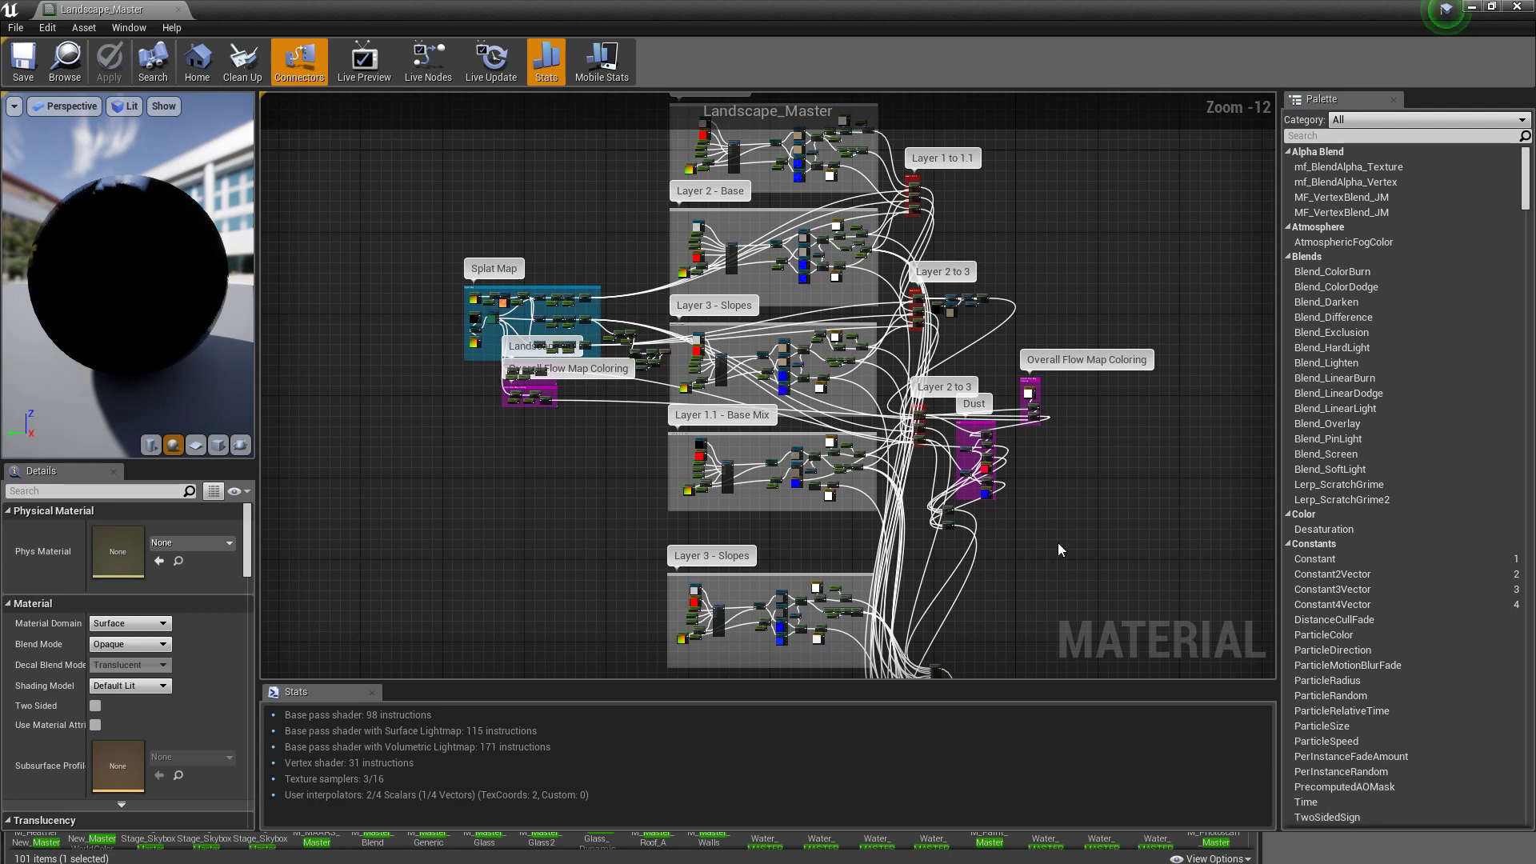
{"action": "right_click_drag", "start_coordinate": [1062, 543], "coordinate": [936, 546]}
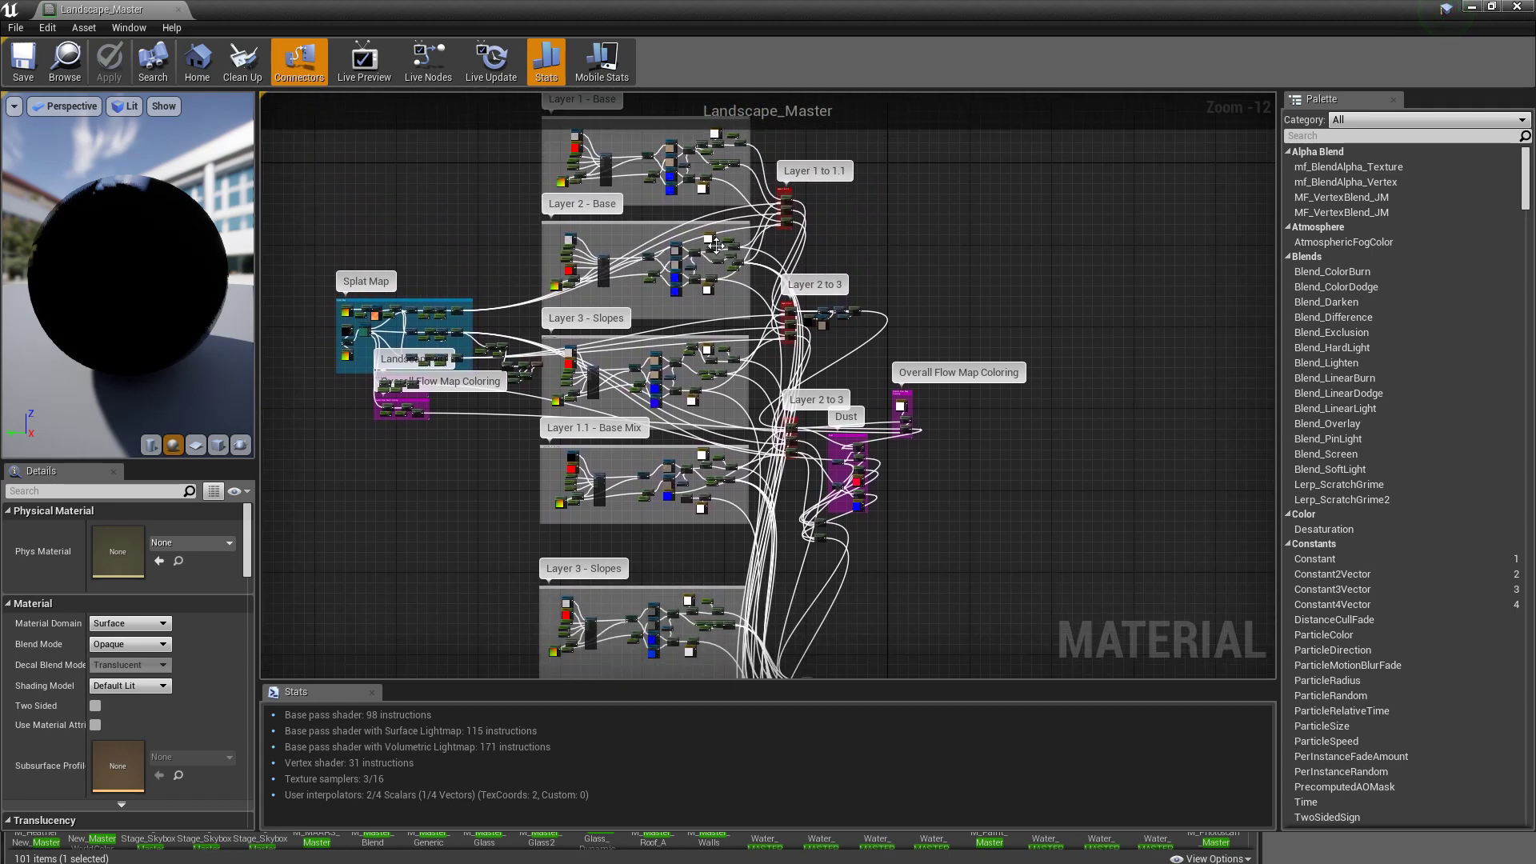
{"action": "left_click", "coordinate": [1517, 9]}
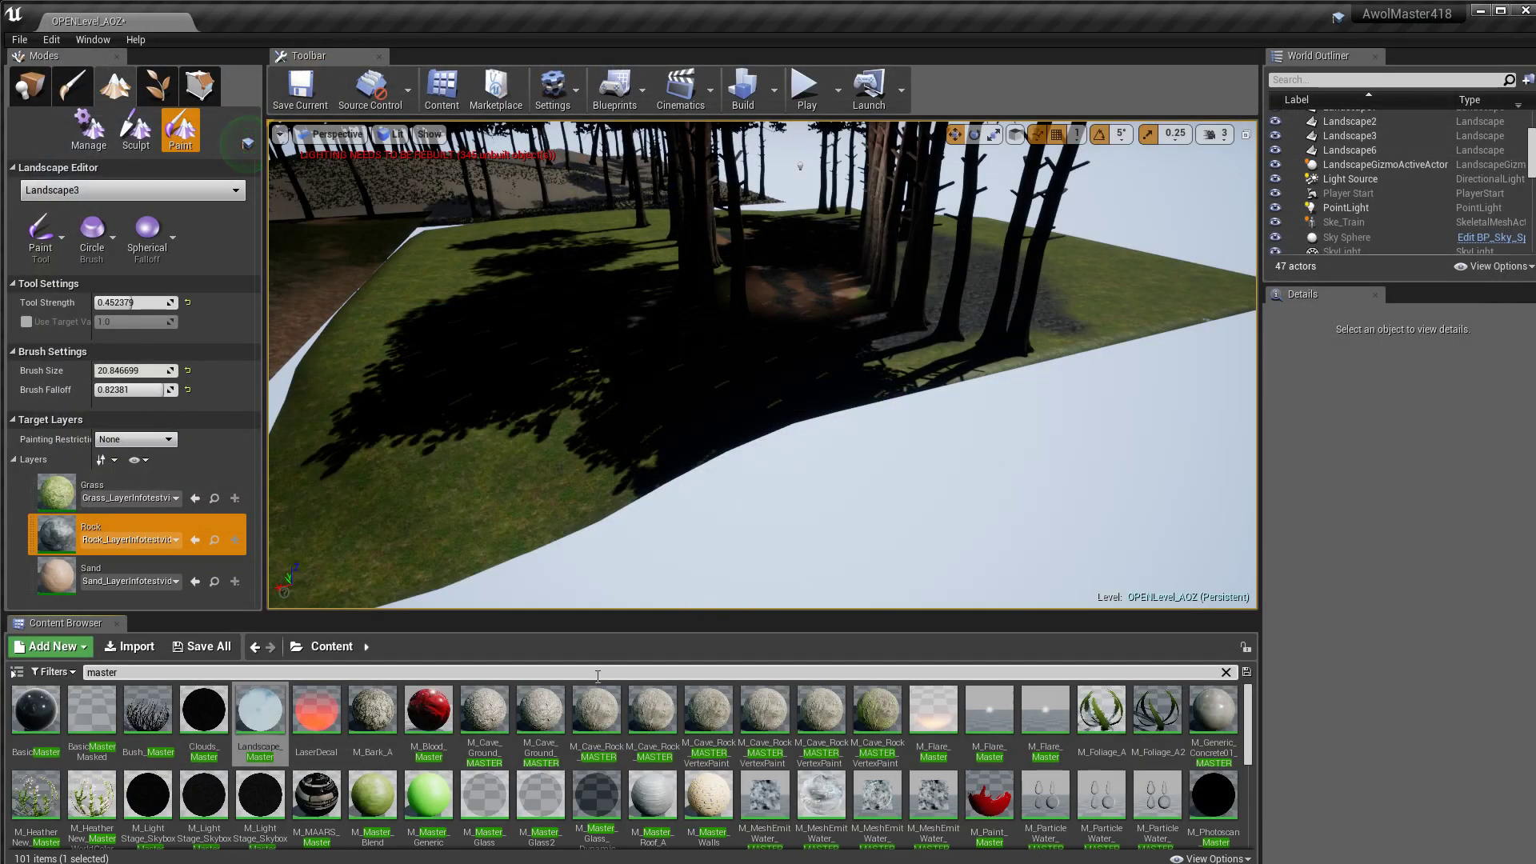
Step: Search the Content folder for "terrain" and open the Terrain_01TEst material
{"action": "key", "text": "BackSpace"}
{"action": "key", "text": "BackSpace"}
{"action": "key", "text": "BackSpace"}
{"action": "key", "text": "BackSpace"}
{"action": "key", "text": "BackSpace"}
{"action": "key", "text": "BackSpace"}
{"action": "type", "text": "terrain"}
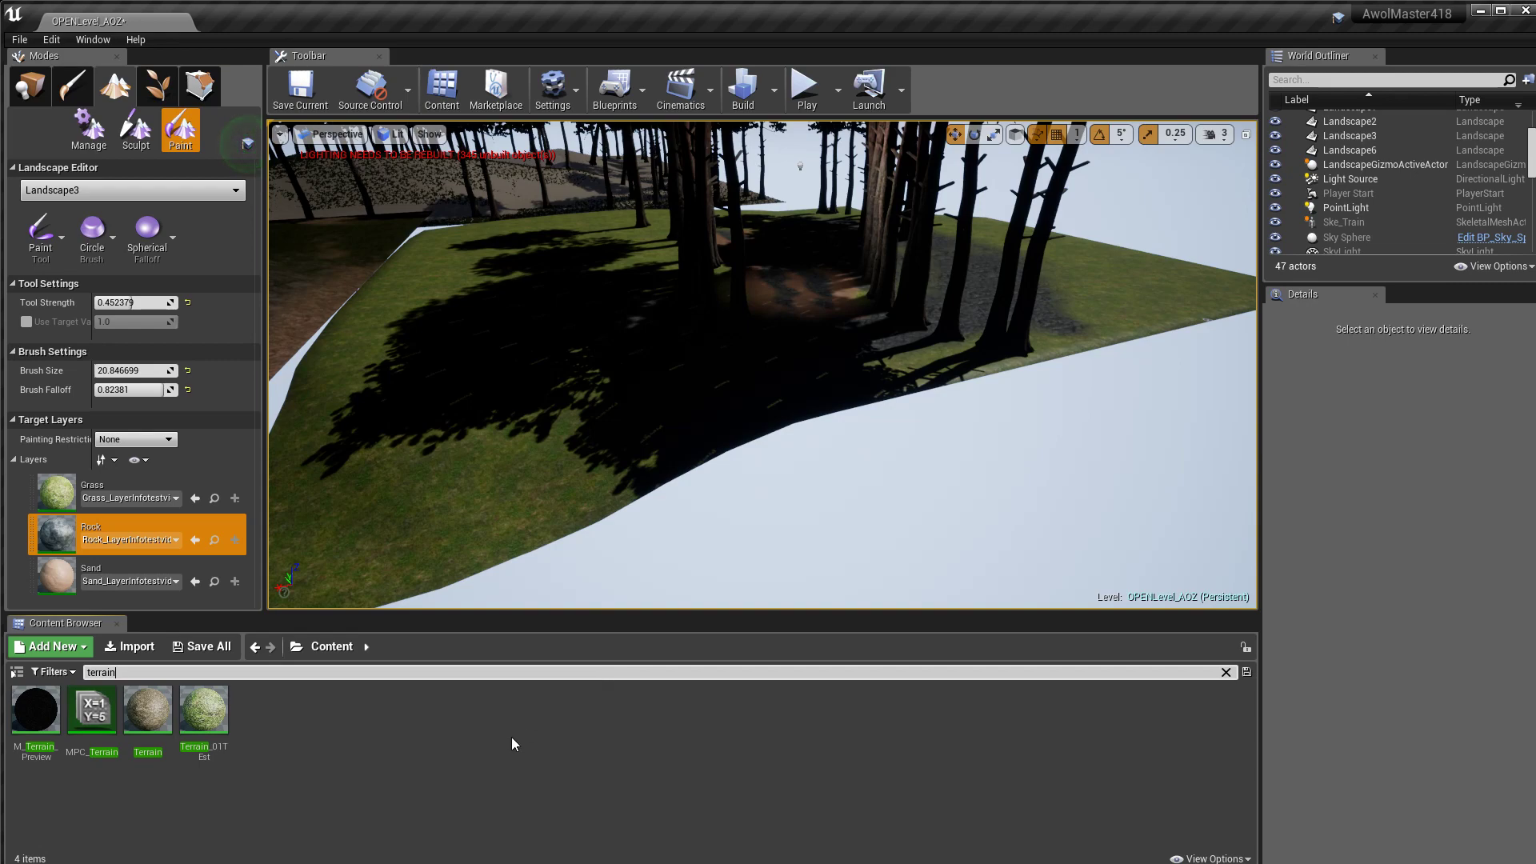
{"action": "double_click", "coordinate": [206, 714]}
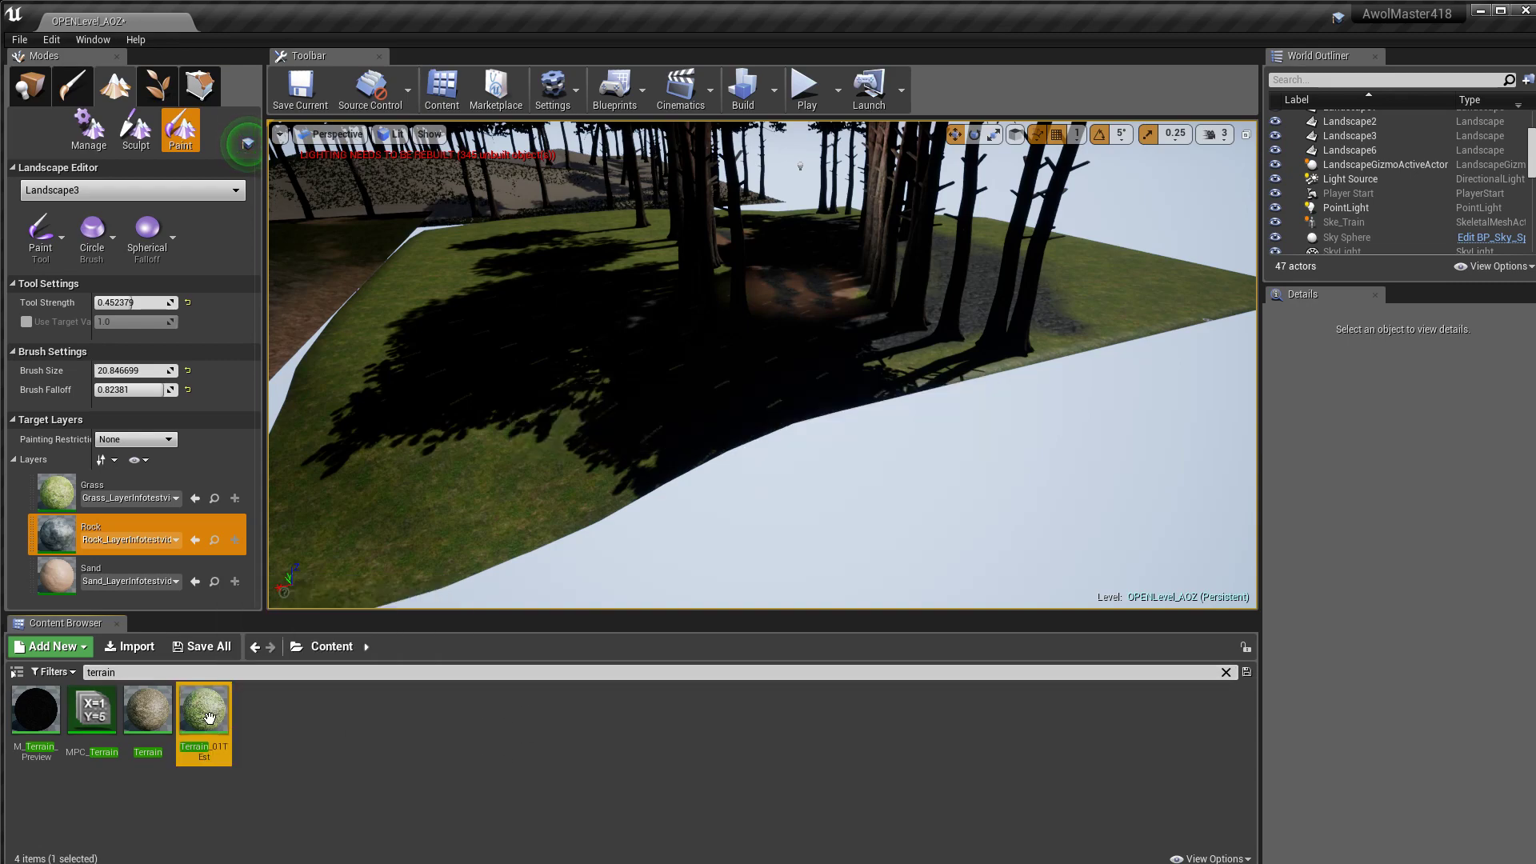
Step: Inspect the mapping settings of the LandscapeCoords node feeding the grass, rock and sand color textures
{"action": "scroll", "coordinate": [561, 458], "scroll_direction": "down", "scroll_amount": 3}
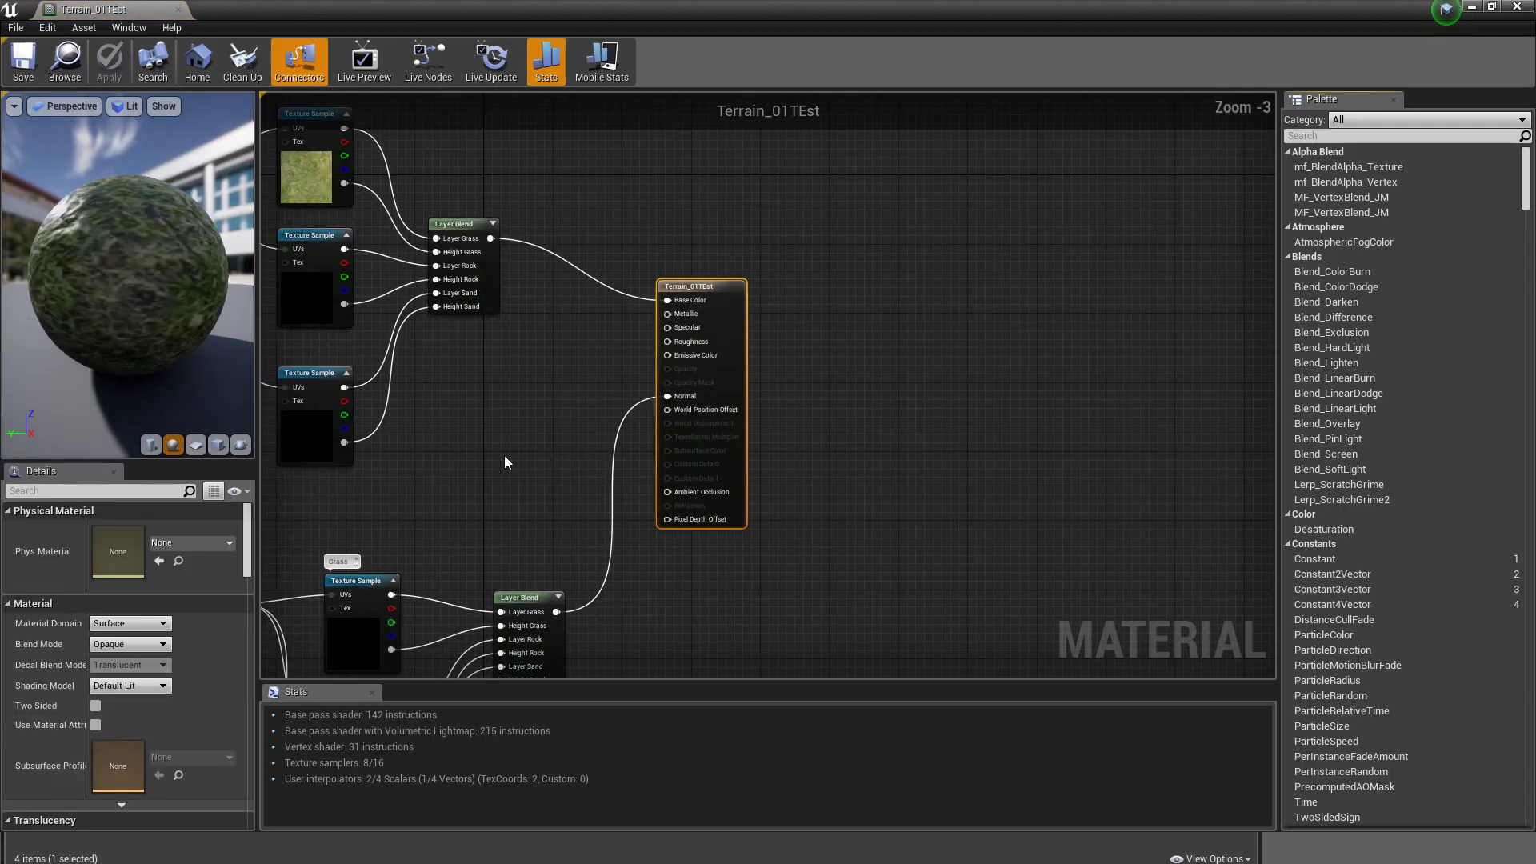
{"action": "right_click_drag", "start_coordinate": [504, 454], "coordinate": [710, 488]}
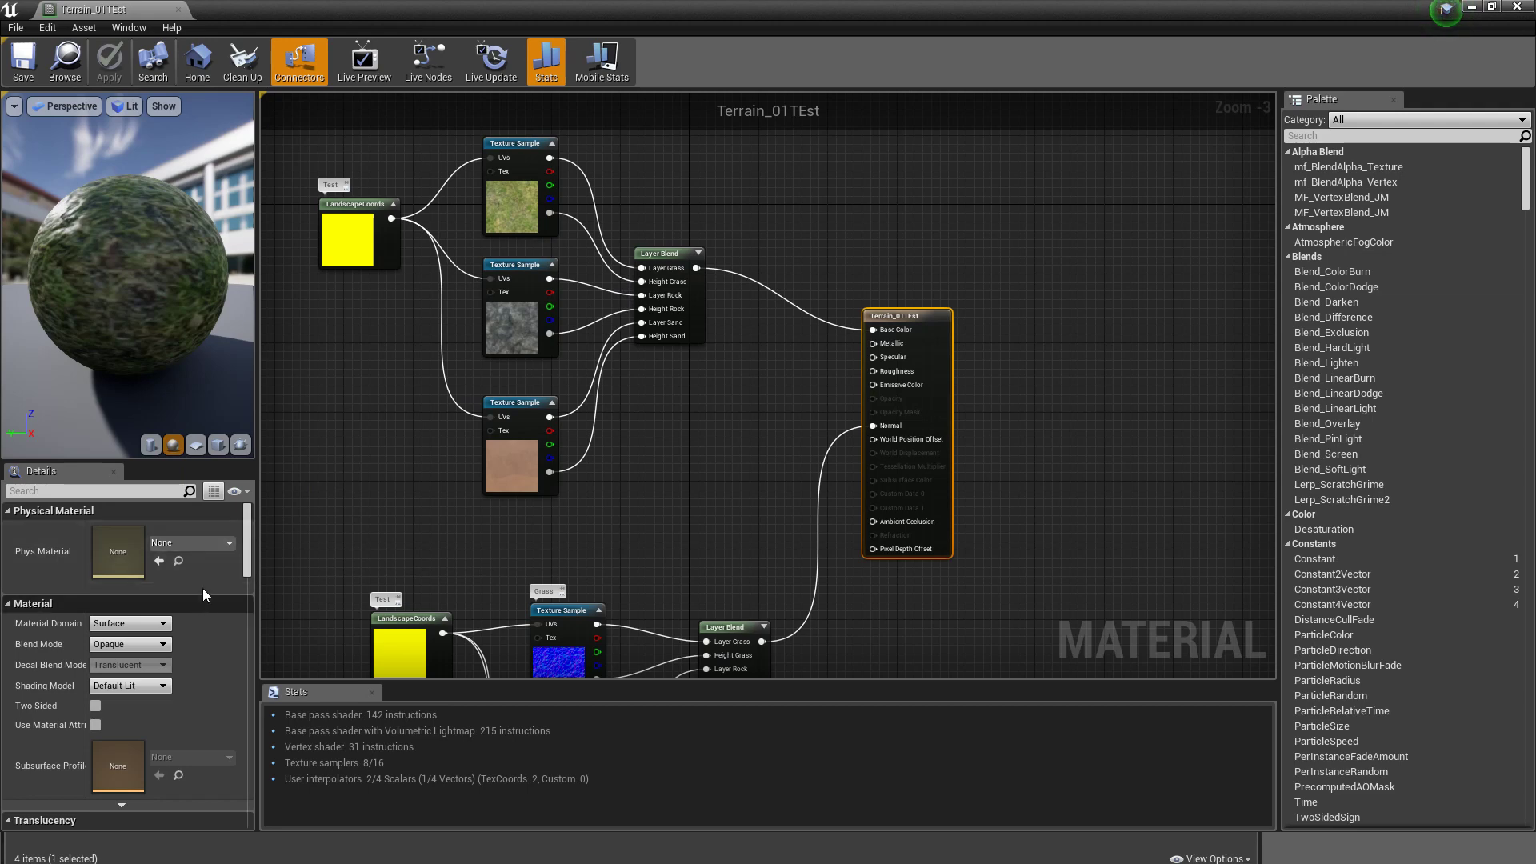
{"action": "left_click", "coordinate": [352, 232]}
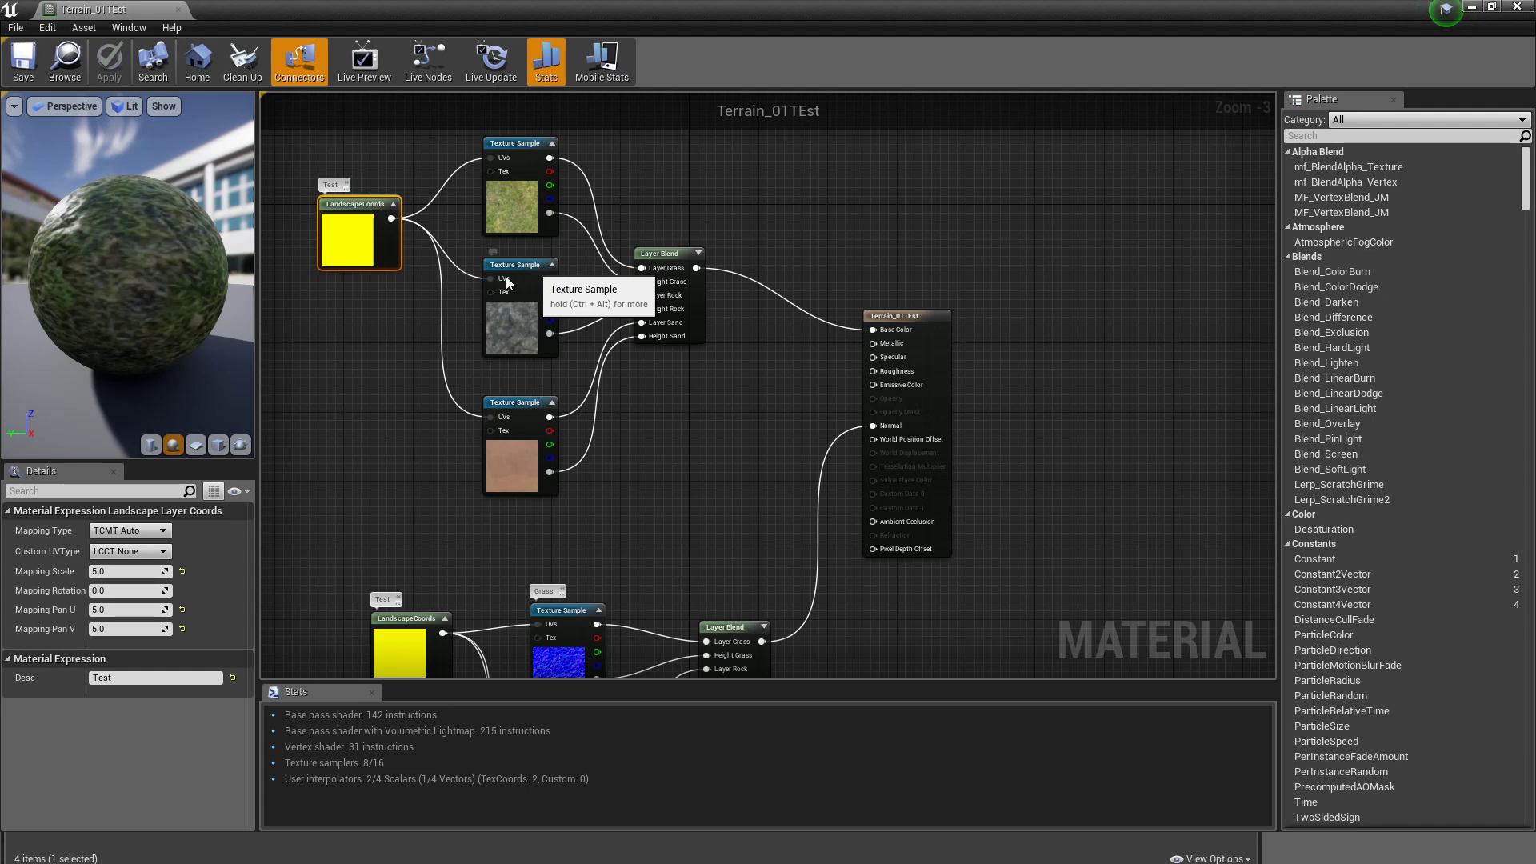
Step: Set the Sand layer's preview weight to 0.288095 in the Layer Blend node feeding Base Color
{"action": "left_click", "coordinate": [675, 253]}
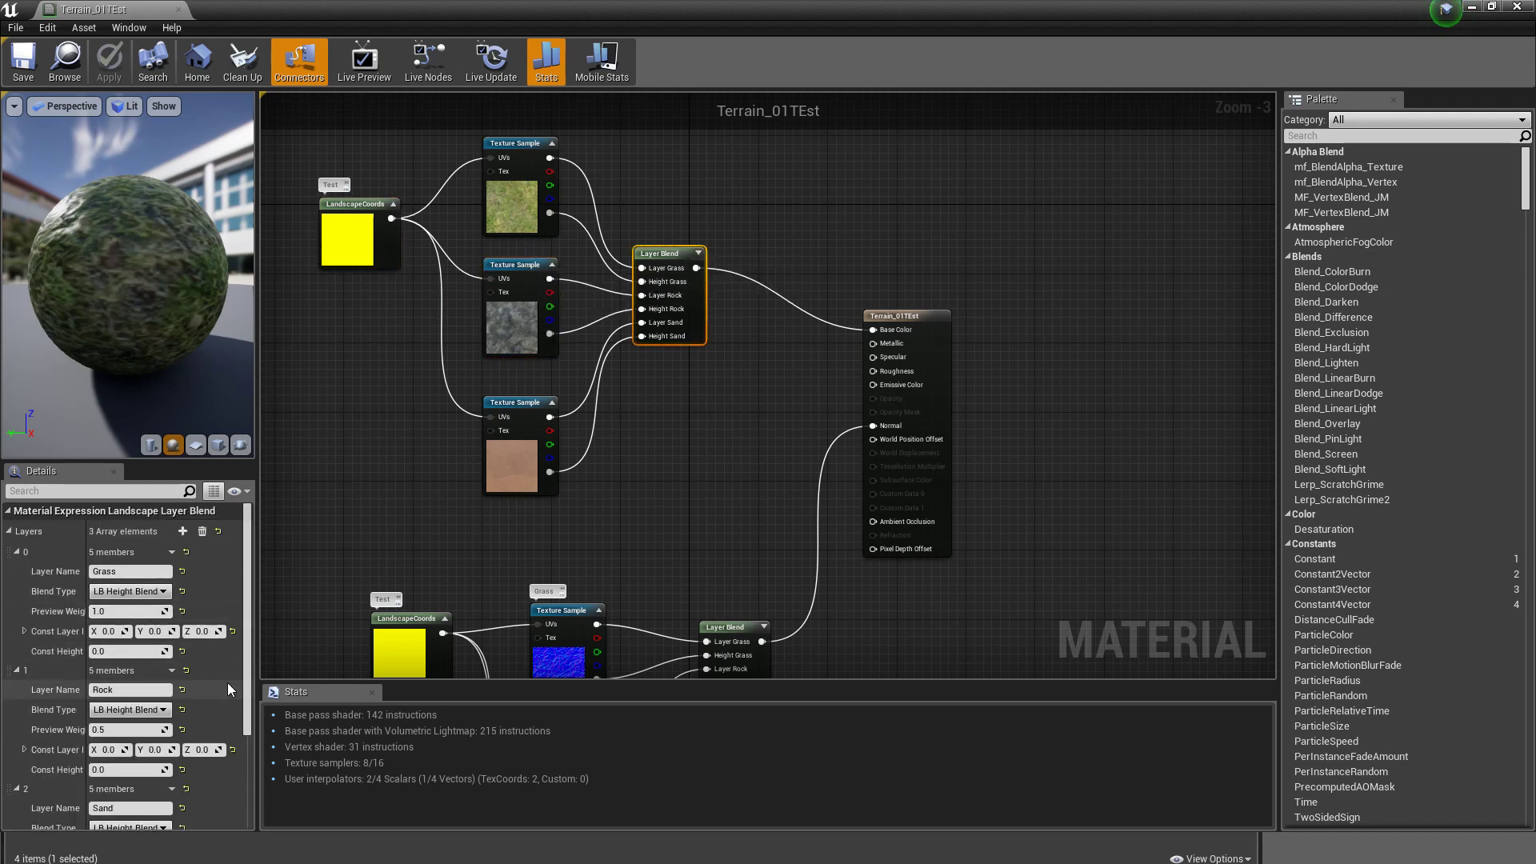
{"action": "scroll", "coordinate": [176, 680], "scroll_direction": "down", "scroll_amount": 3}
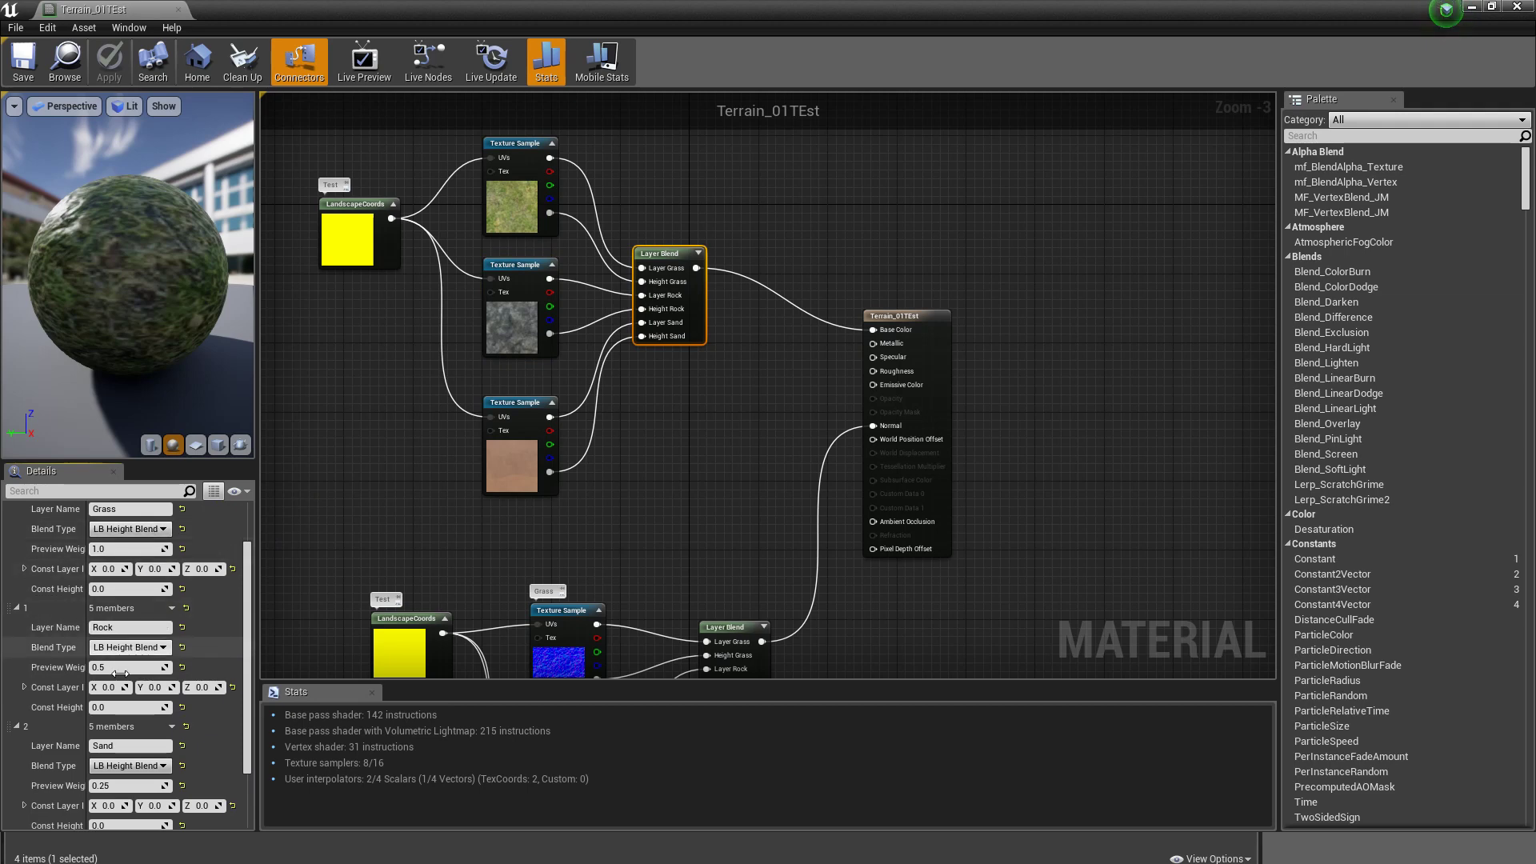
{"action": "left_click_drag", "start_coordinate": [138, 786], "coordinate": [145, 785]}
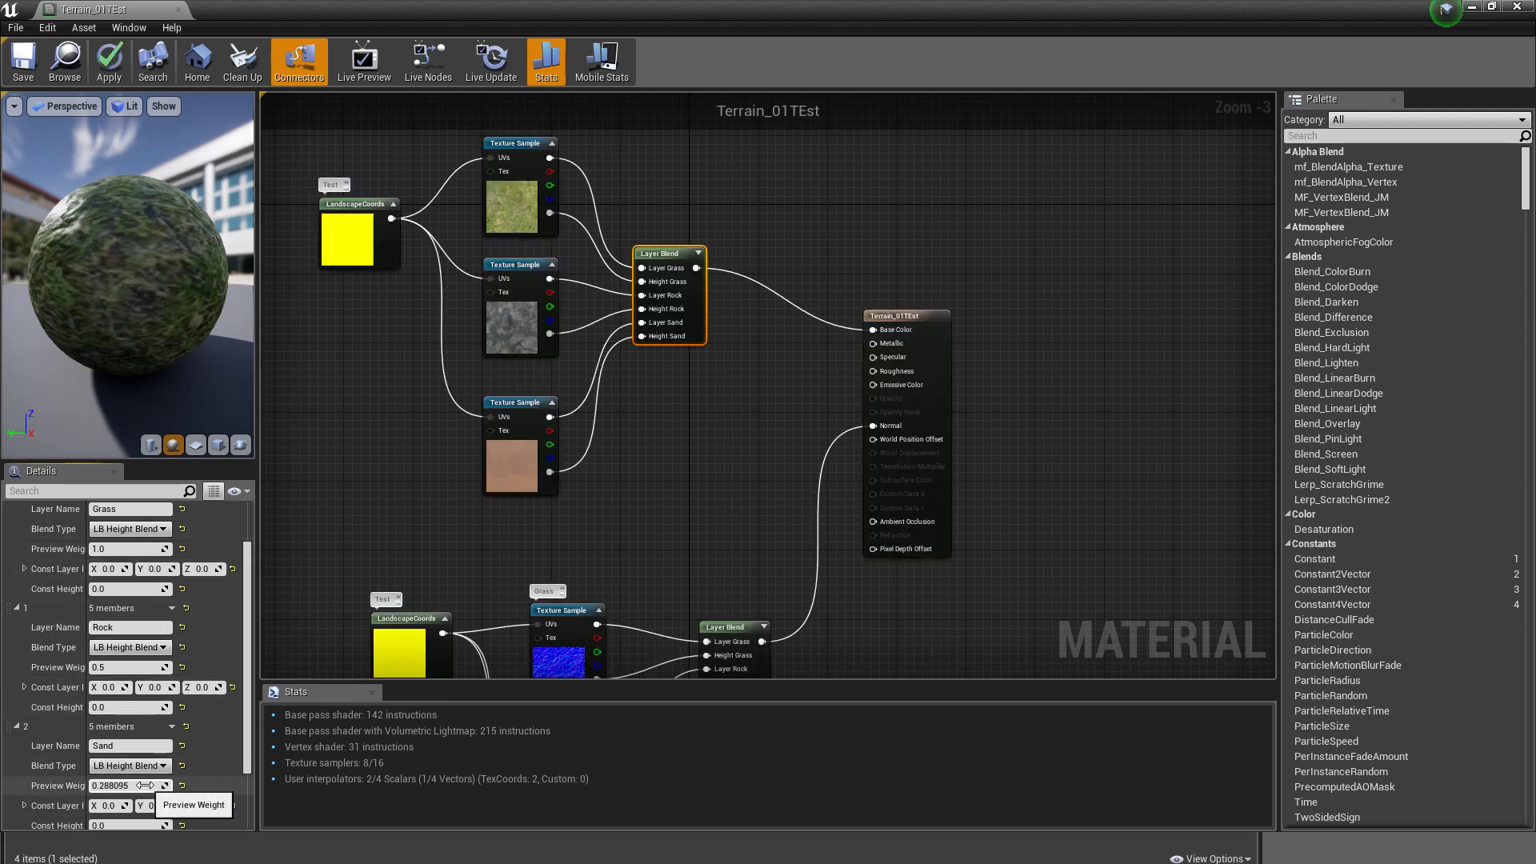
Step: Apply and save the material changes, and minimize its editor to check the painted landscape around the trees
{"action": "left_click", "coordinate": [110, 64]}
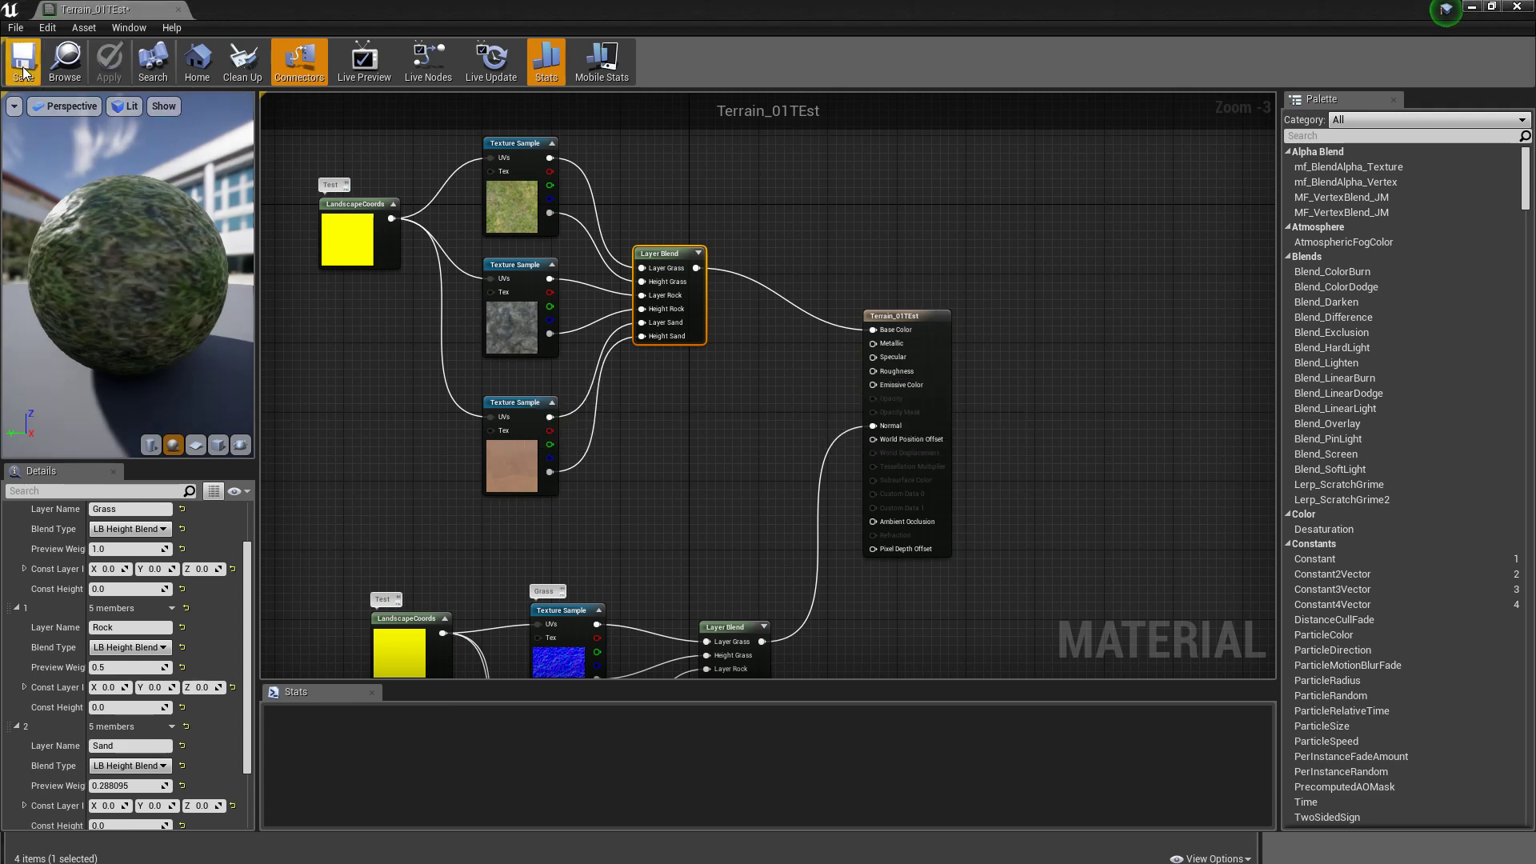
{"action": "left_click", "coordinate": [23, 71]}
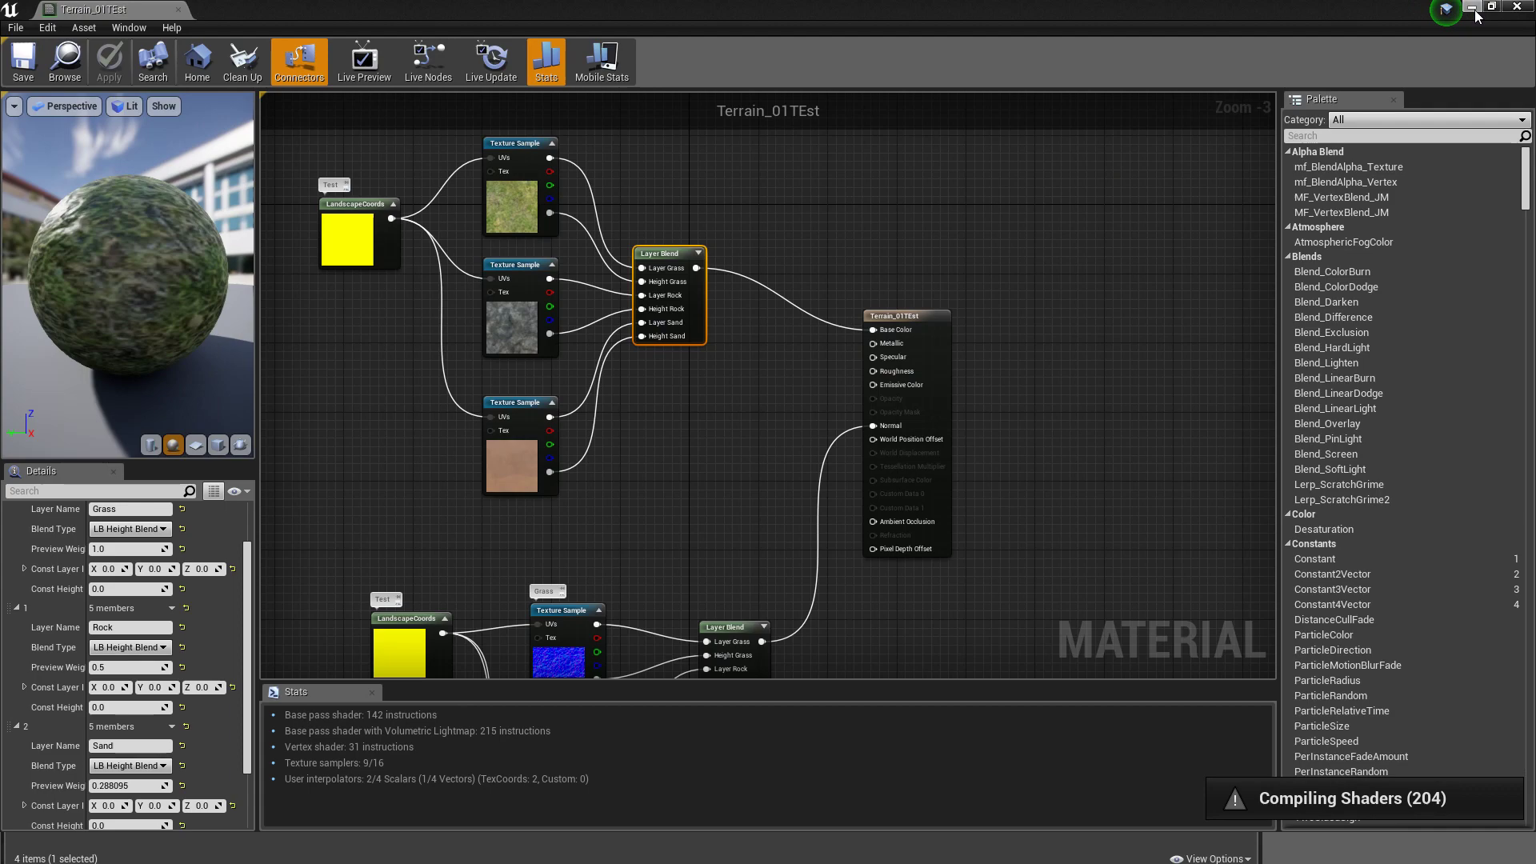
{"action": "left_click", "coordinate": [1473, 10]}
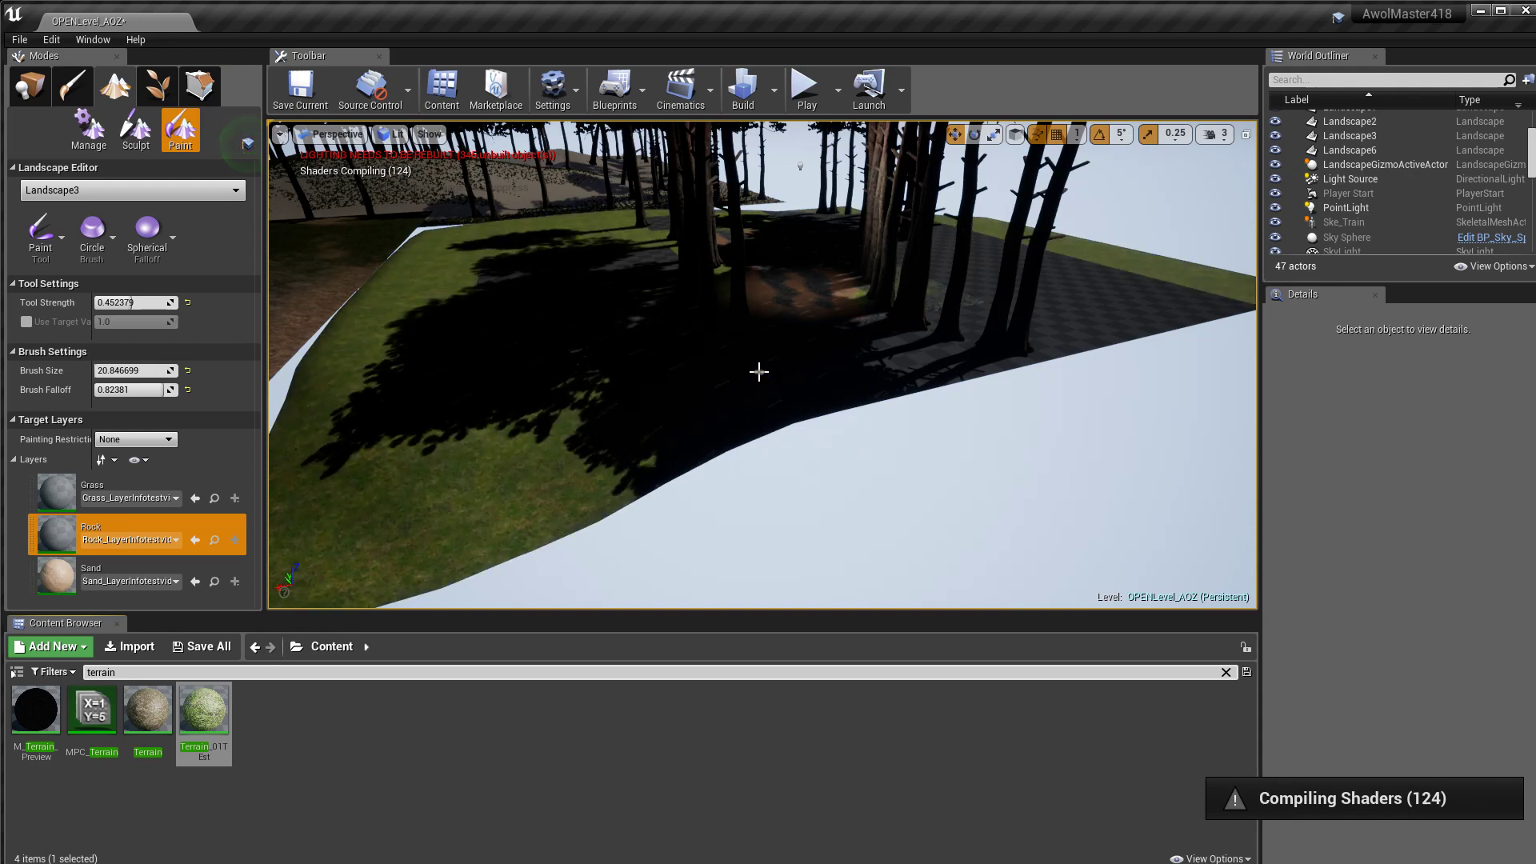
{"action": "right_click_drag", "start_coordinate": [824, 361], "coordinate": [824, 336]}
{"action": "right_click_drag", "start_coordinate": [710, 336], "coordinate": [761, 366]}
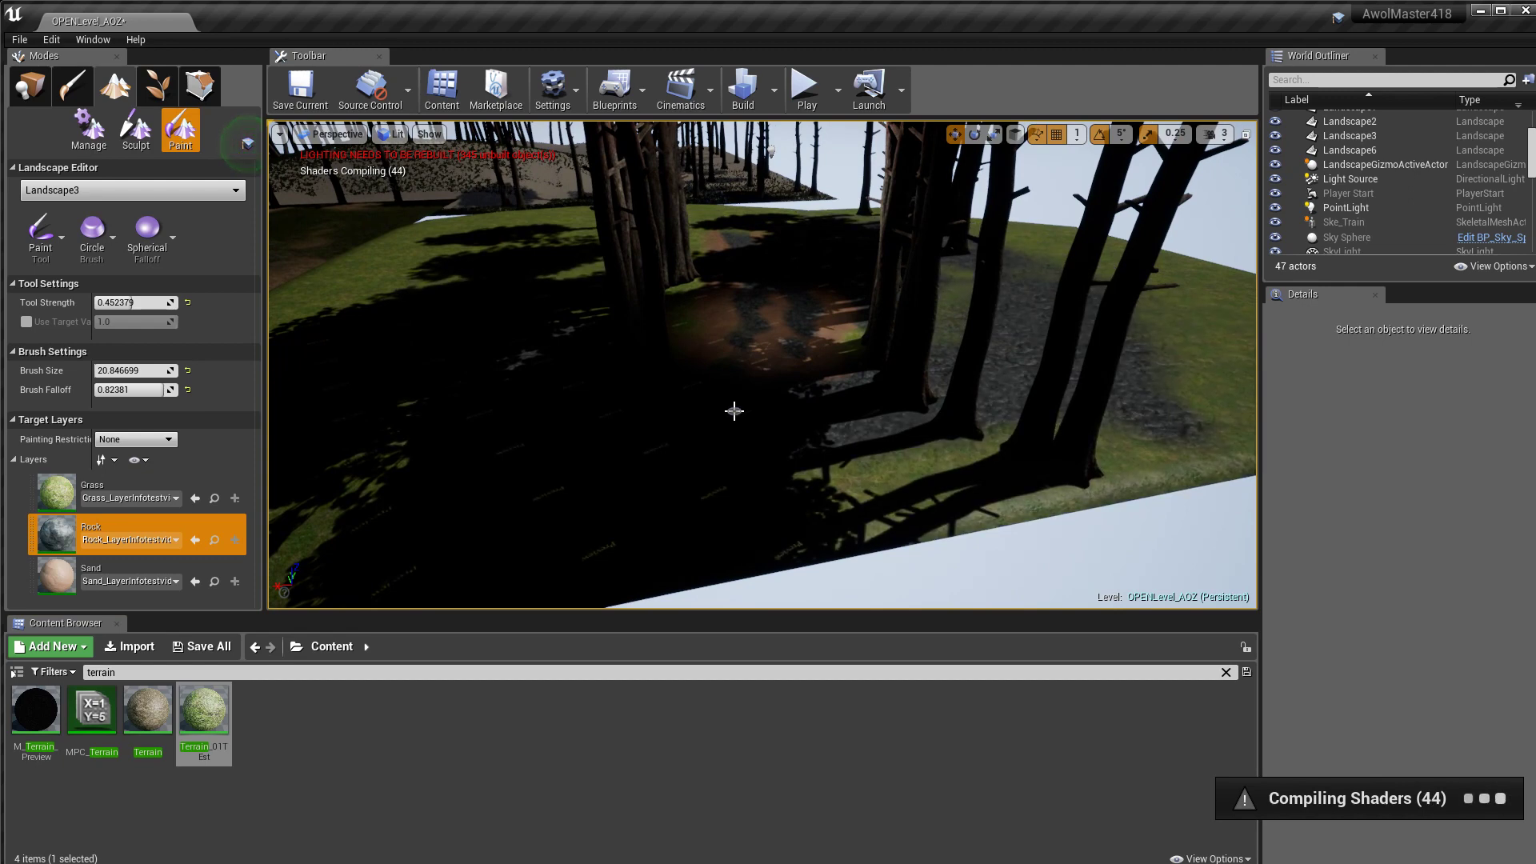